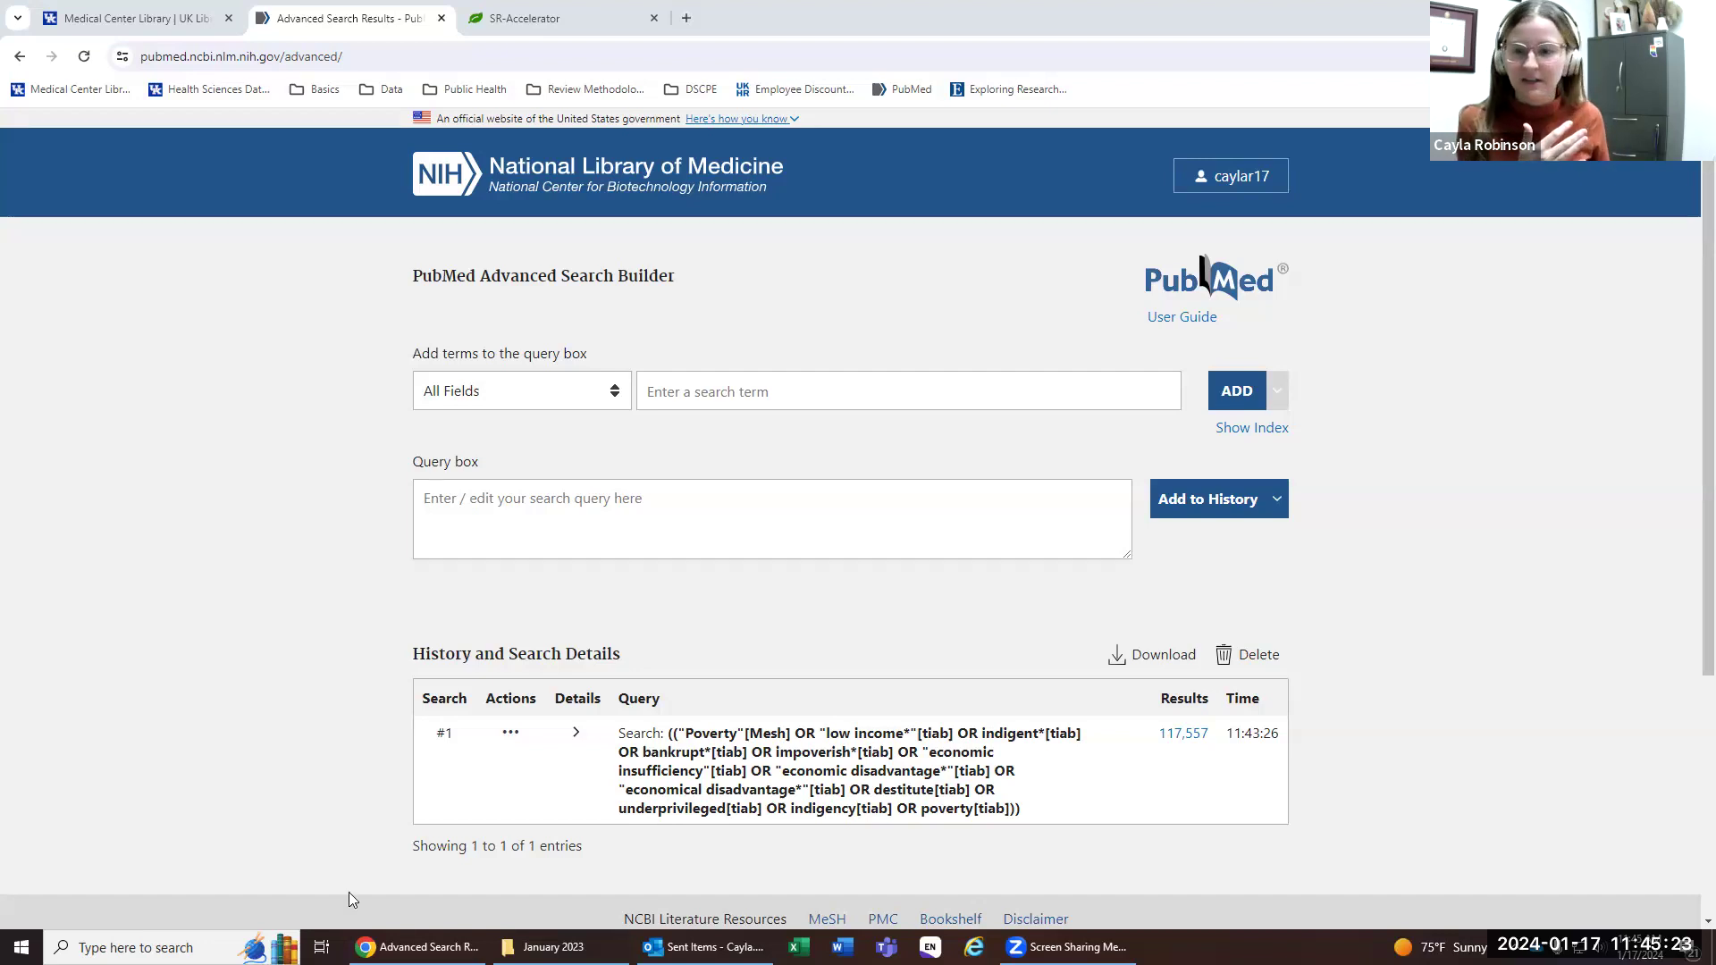
# Step: Launch Microsoft Word from Windows search
pyautogui.click(171, 948)
pyautogui.write('word')
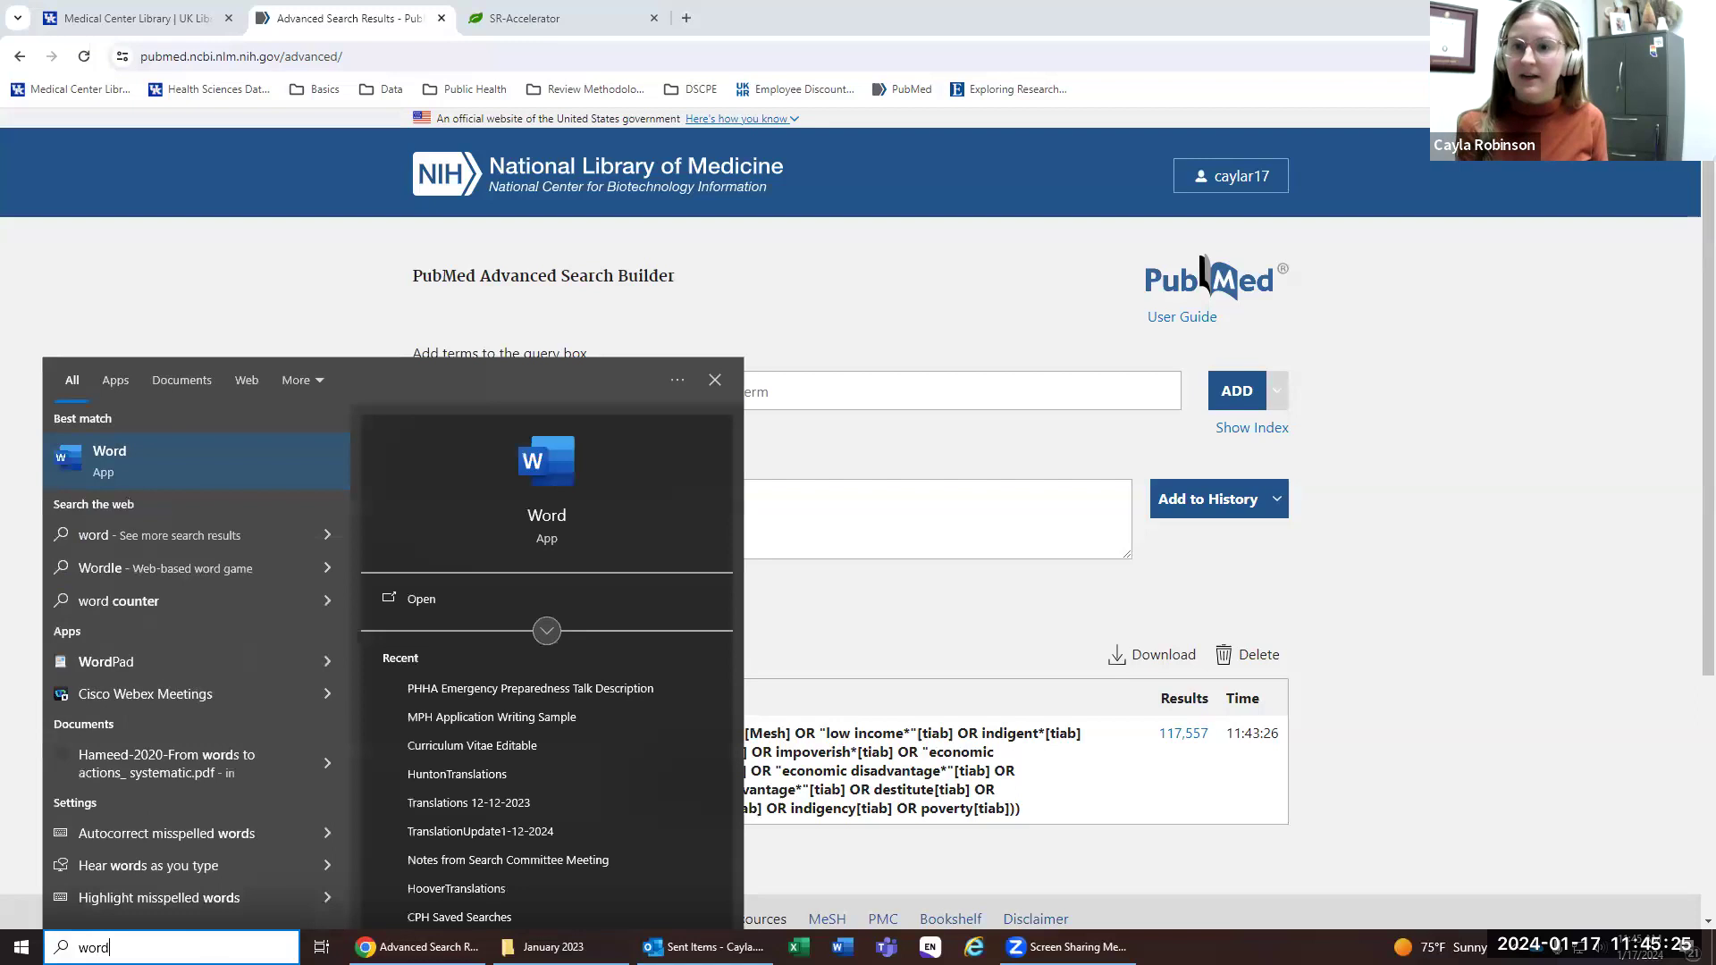
pyautogui.press('Return')
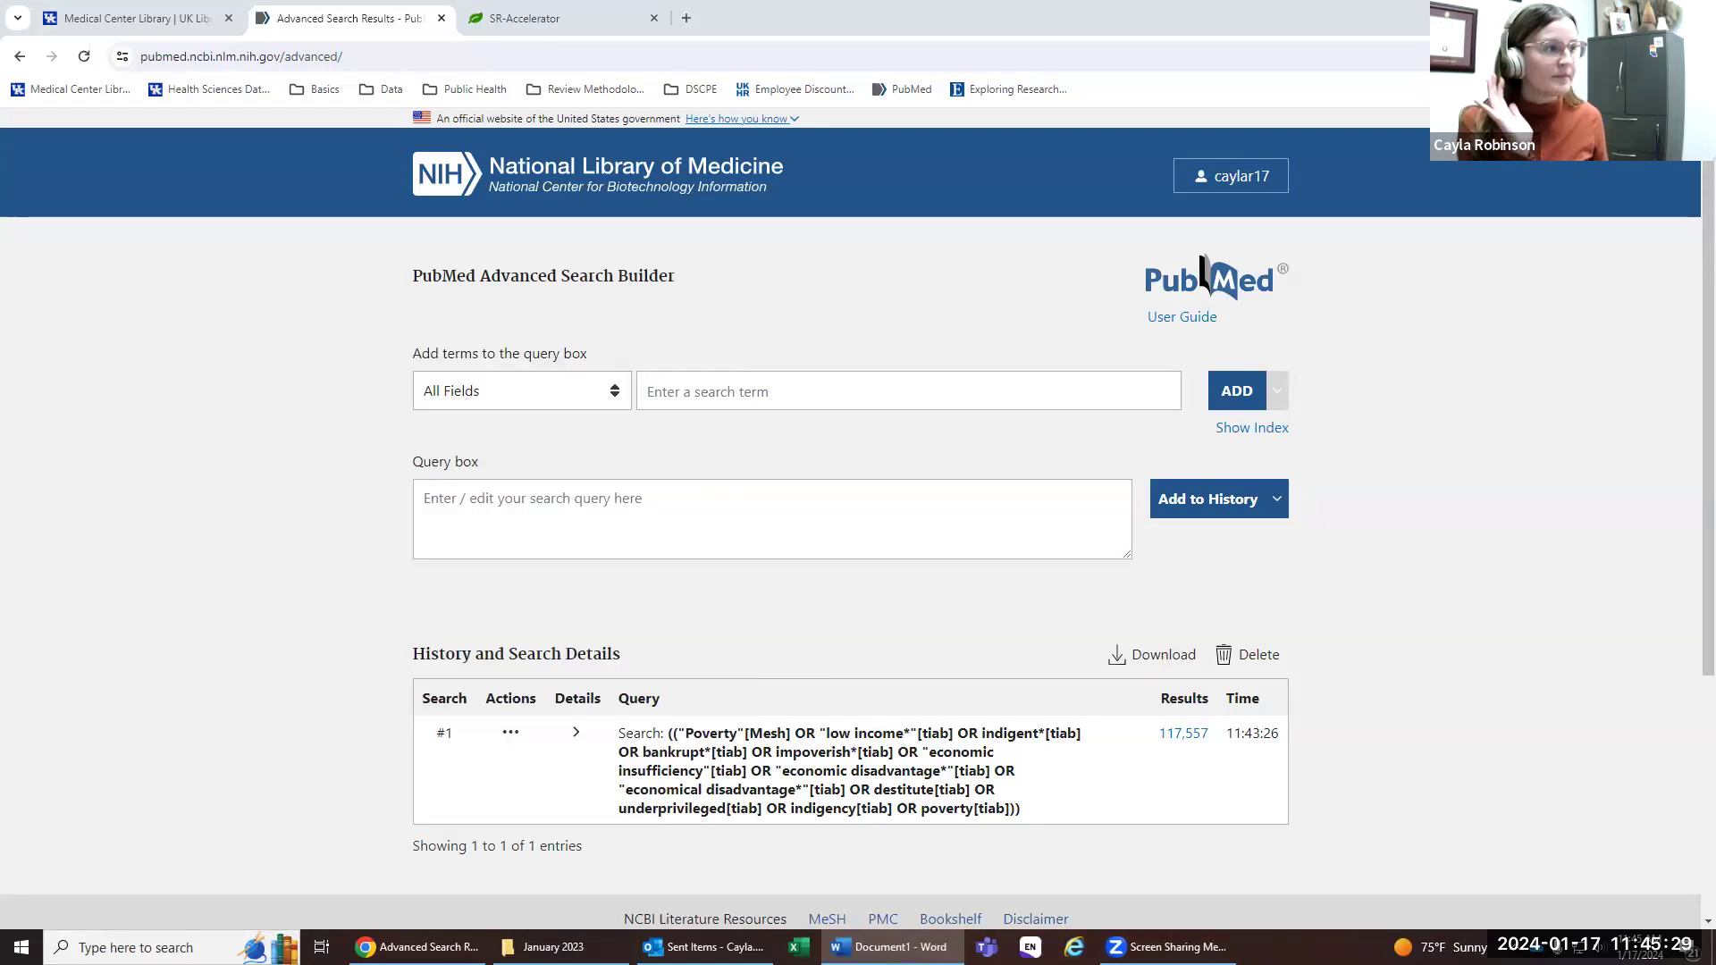
# Step: Paste the PubMed poverty search string under a 'PubMed: 1-17-2024' heading, leaving it unsaved
pyautogui.write('PubMed:')
pyautogui.press('Return')
pyautogui.write('(("Poverty"[Mesh] OR "low income*"[tiab] OR indigent*[tiab] OR bankrupt*[tiab] OR impoverish*[tiab] OR "economic insufficiency"[tiab] OR "economic disadvantage*"[tiab] OR "economical disadvantage*"[tiab] OR destitute[tiab] OR underprivileged[tiab] OR indigency[tiab] OR poverty[tiab]))')
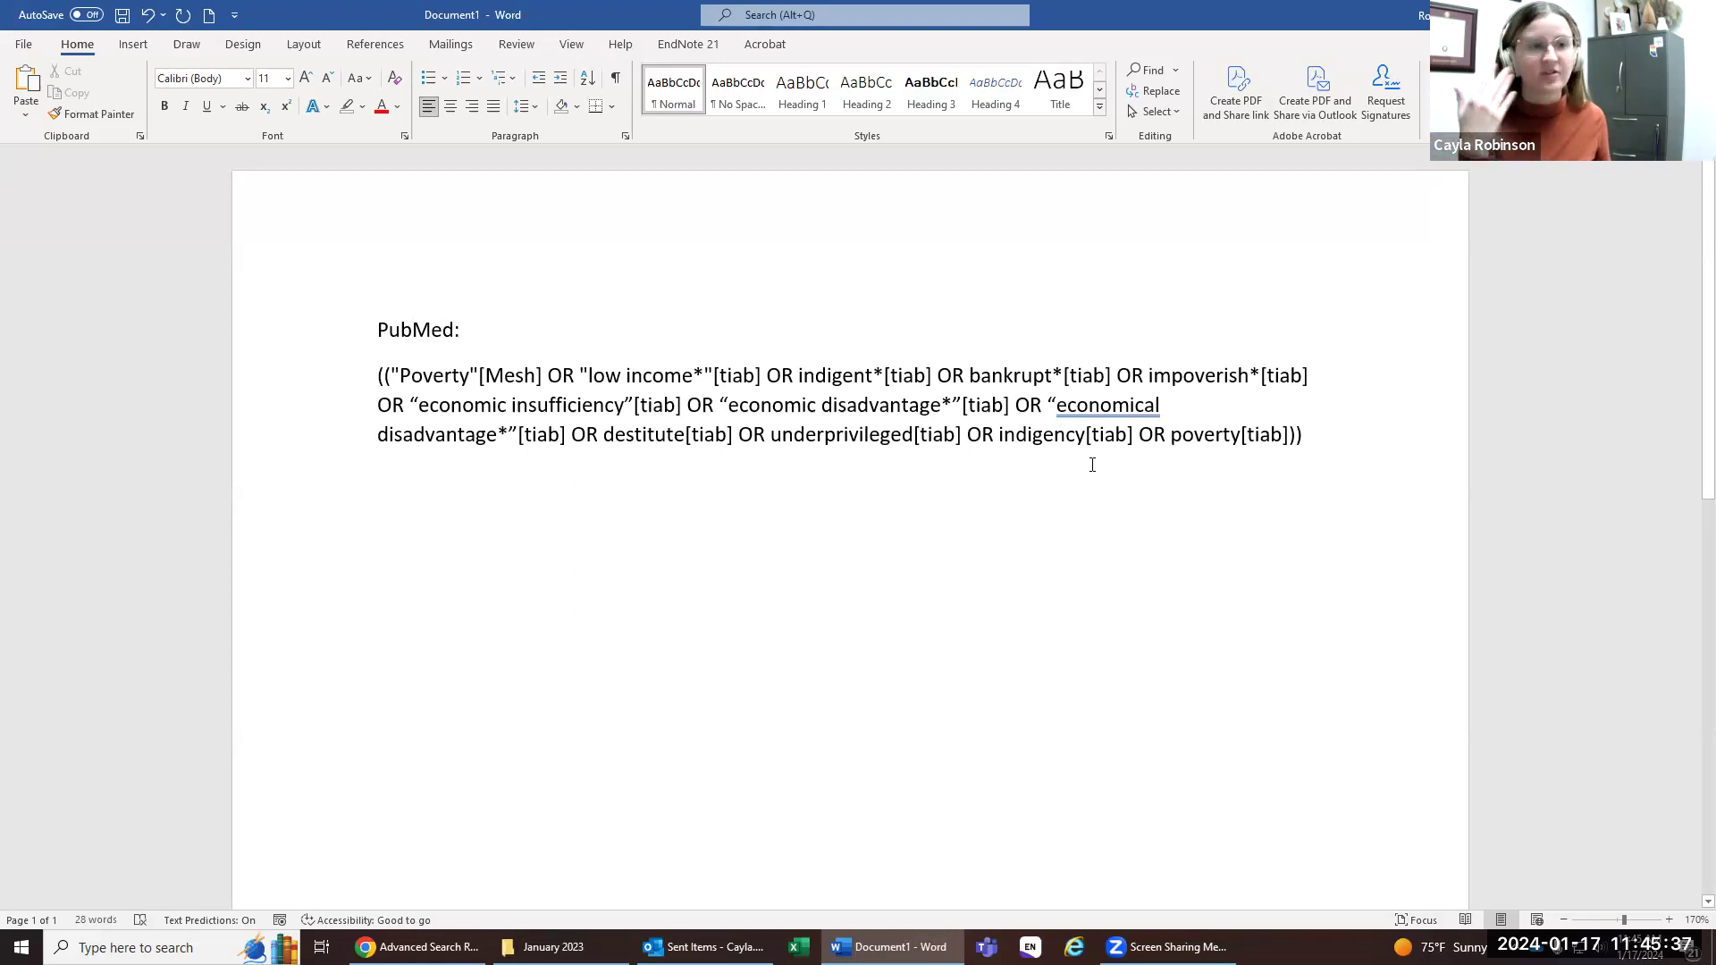
pyautogui.click(801, 310)
pyautogui.write('1-17-2024')
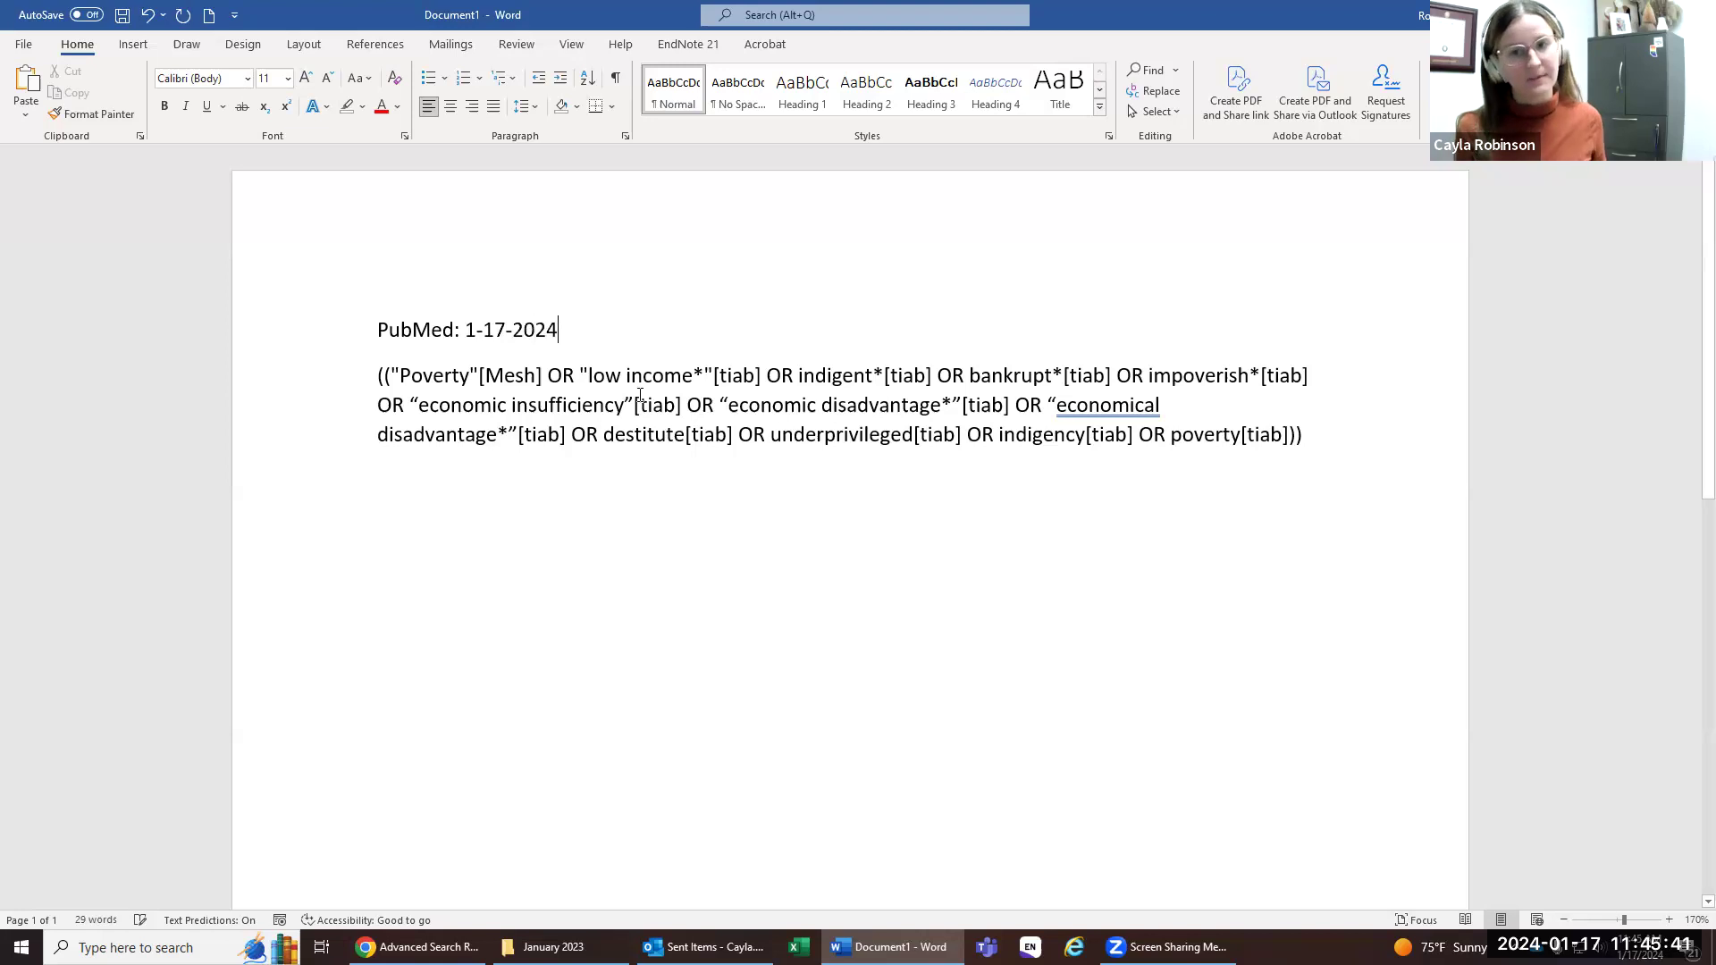
pyautogui.click(459, 330)
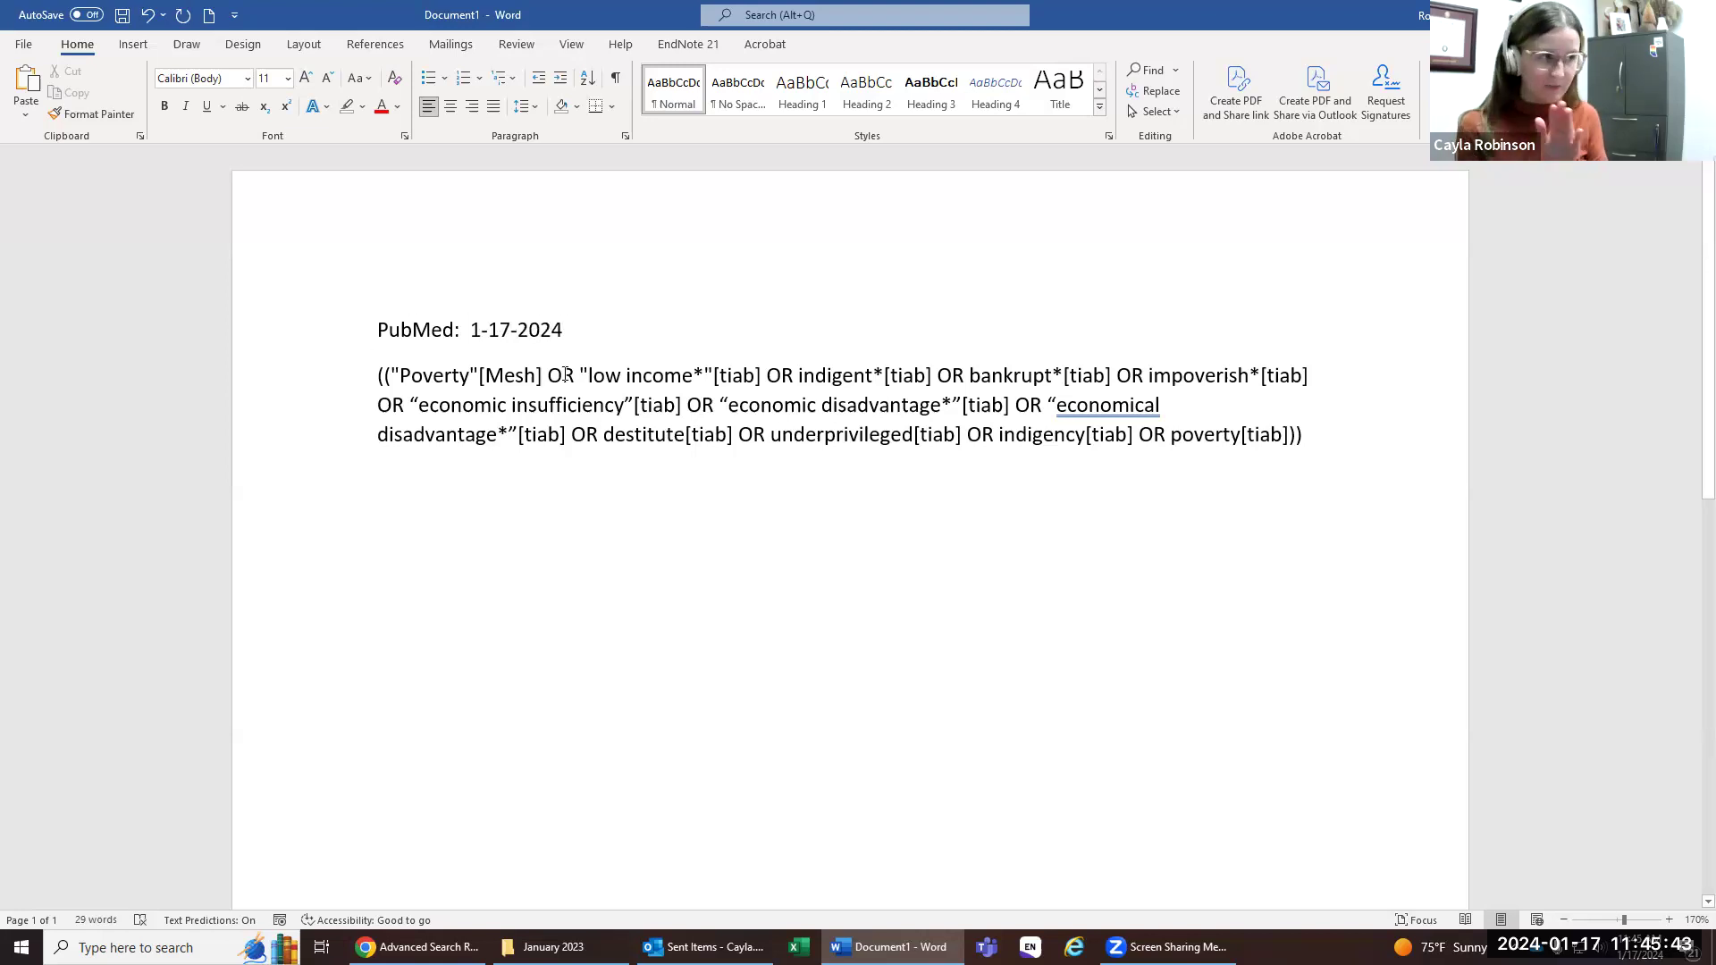
pyautogui.hotkey('ctrl', 's')
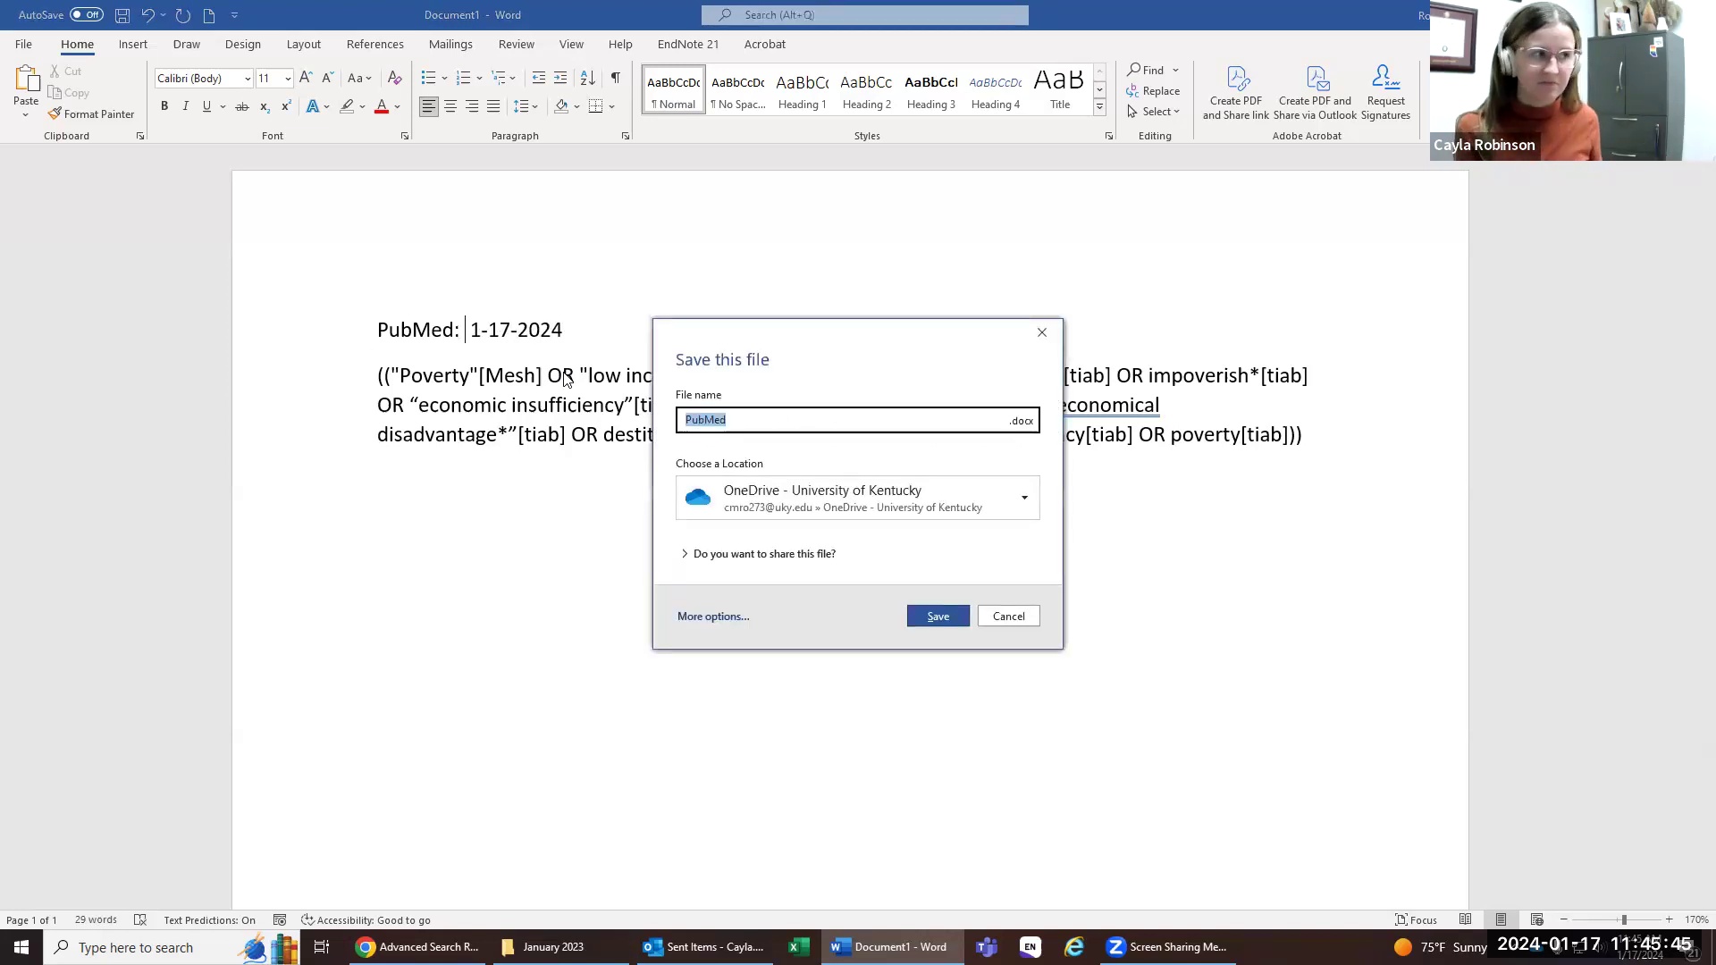
pyautogui.click(1017, 616)
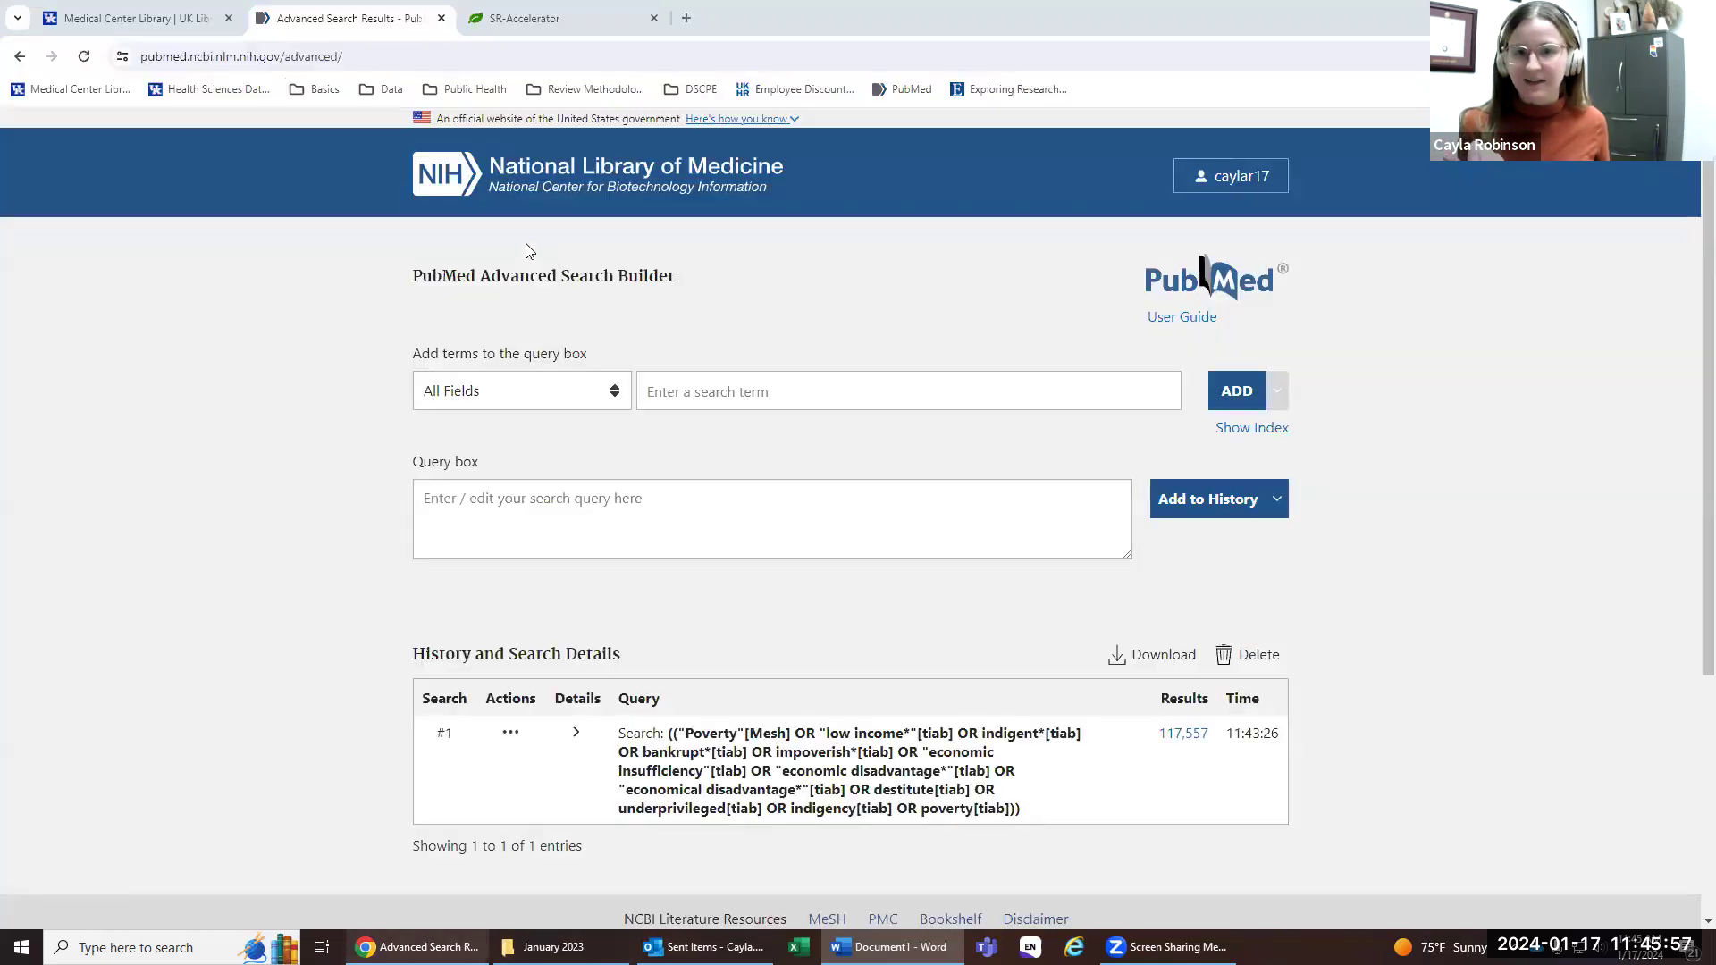
# Step: Check the PubMed result count and make the heading read 'PubMed: 120K 1-17-2024' in bold
pyautogui.click(417, 947)
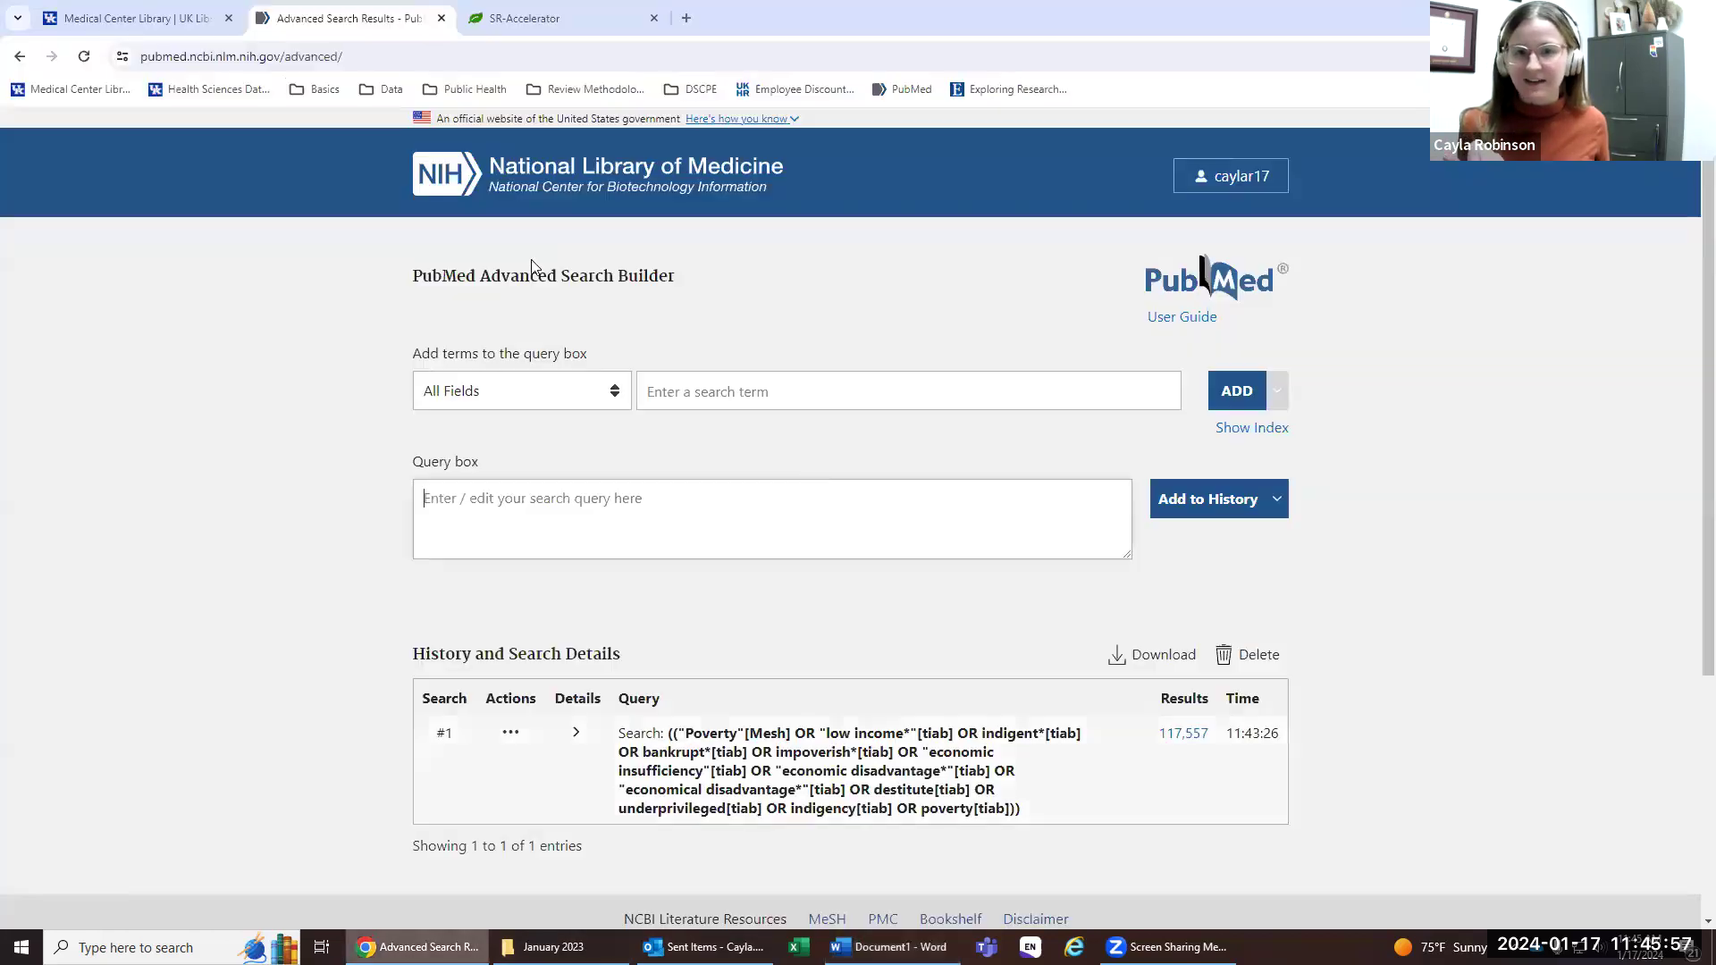
pyautogui.click(889, 946)
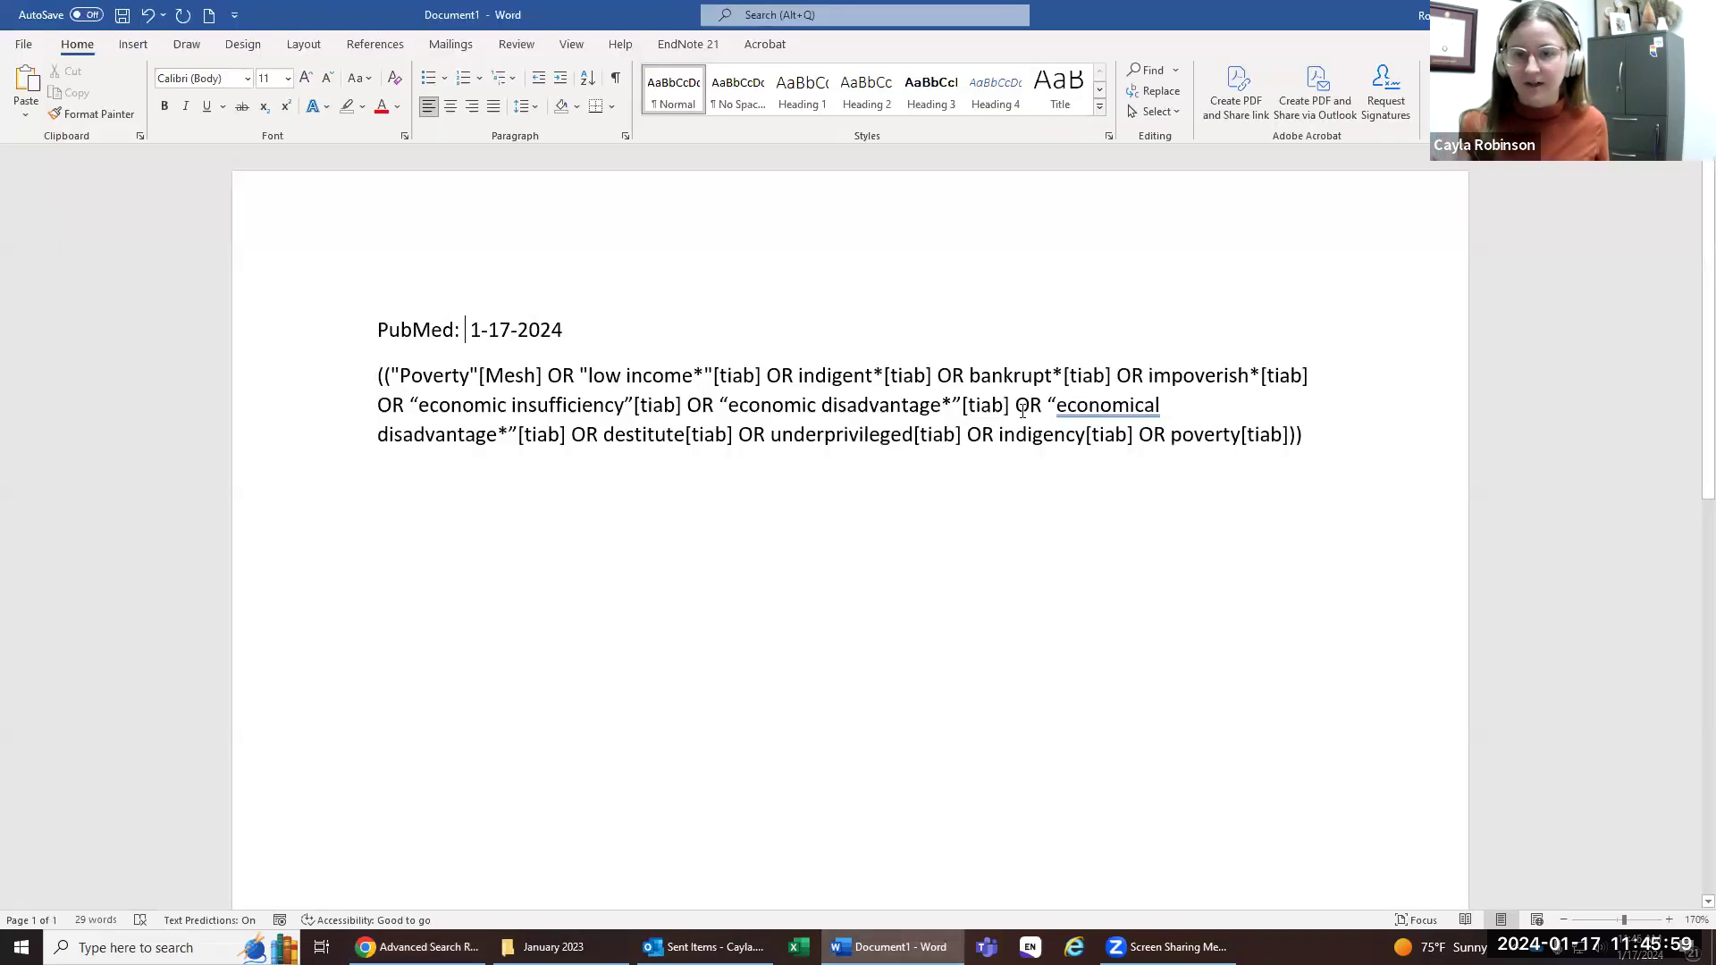
pyautogui.write('120L')
pyautogui.press('BackSpace')
pyautogui.write('K')
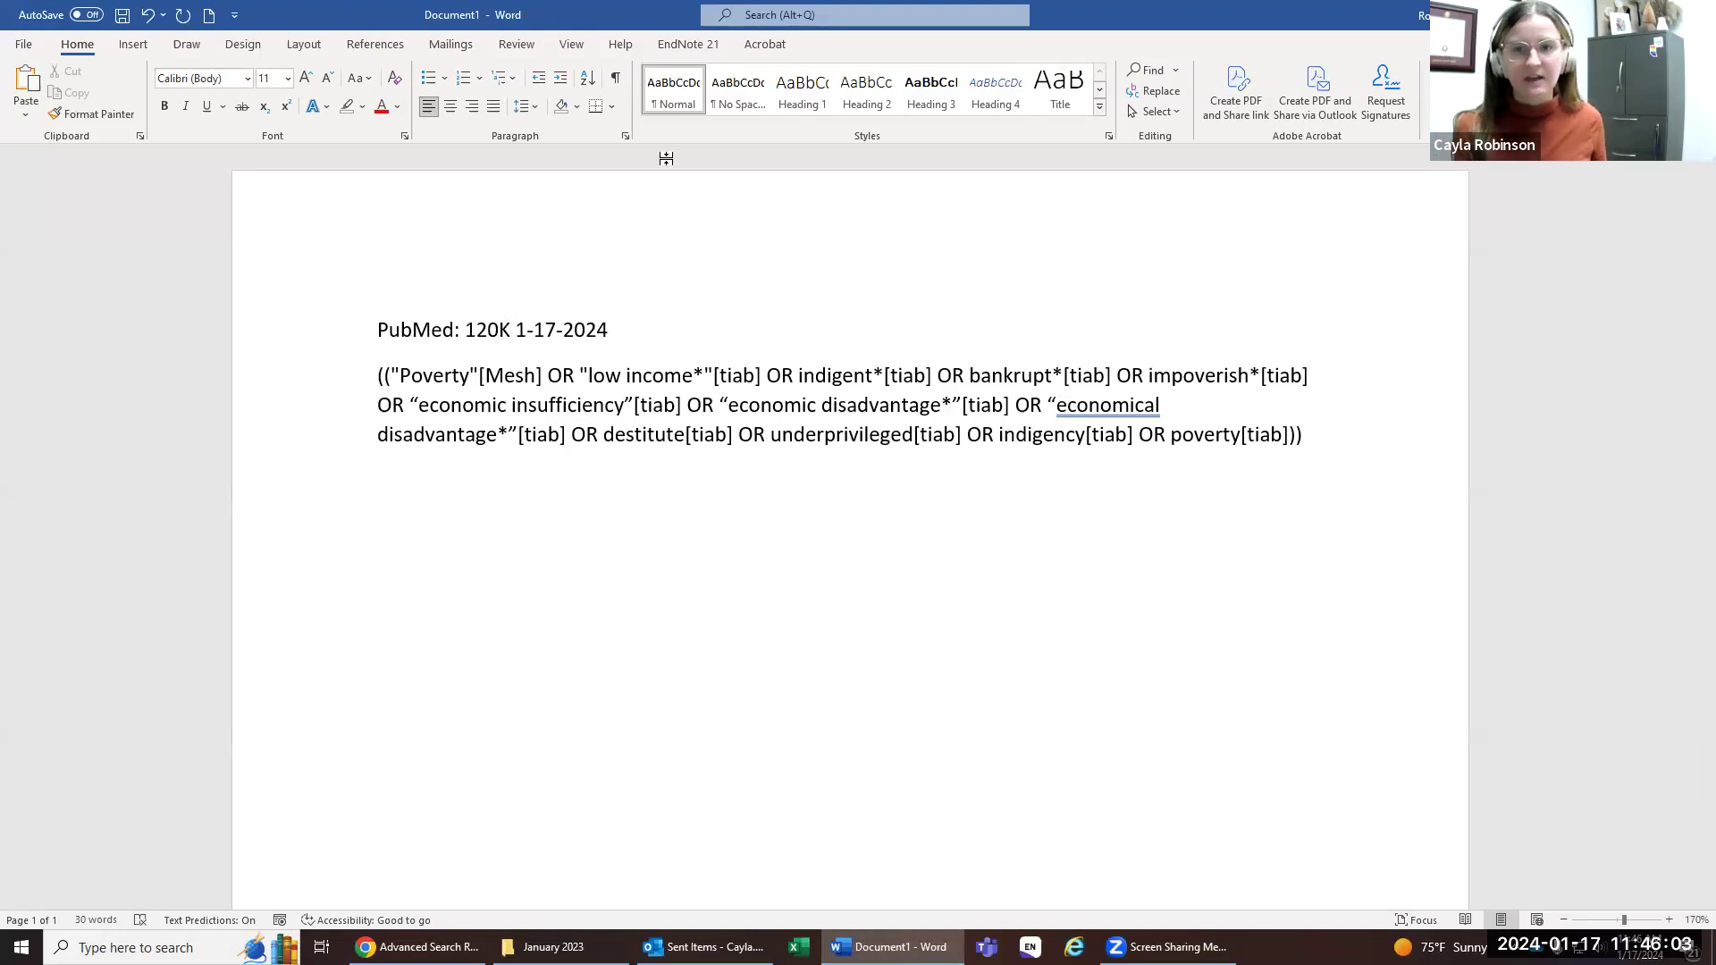
pyautogui.click(33, 314)
pyautogui.click(164, 106)
pyautogui.click(927, 436)
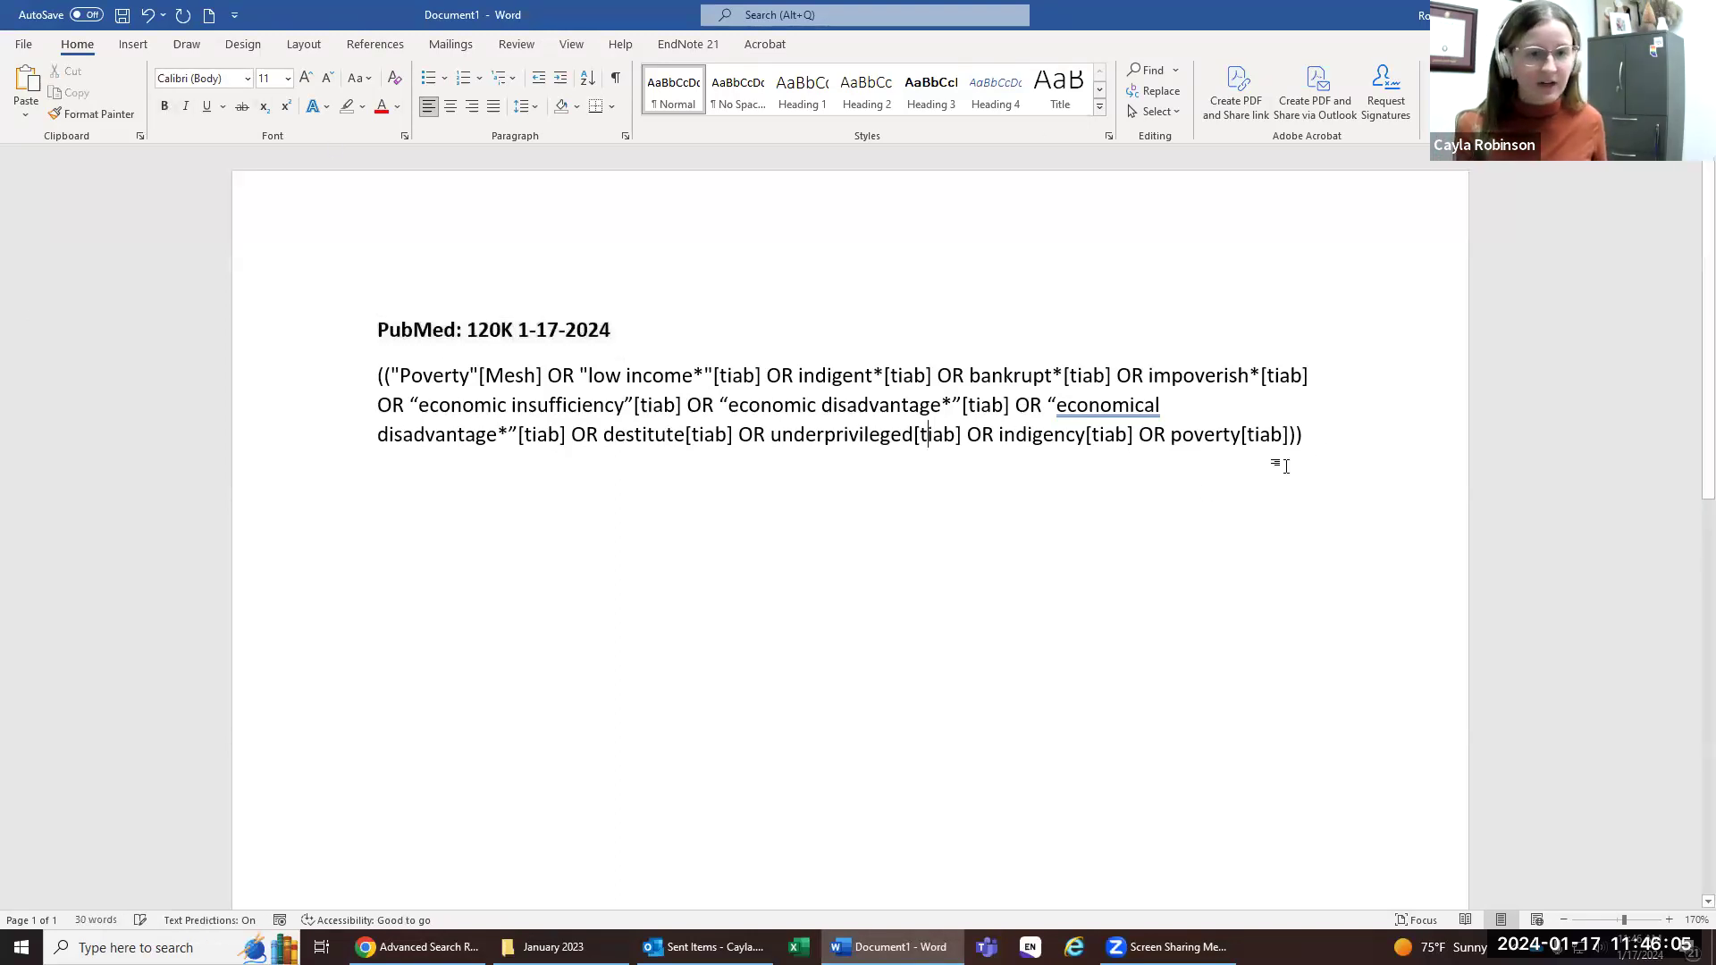
# Step: Add EMBASE, WOS and CINAHL lines below the PubMed search string
pyautogui.press('Return')
pyautogui.press('Return')
pyautogui.write('CINGA')
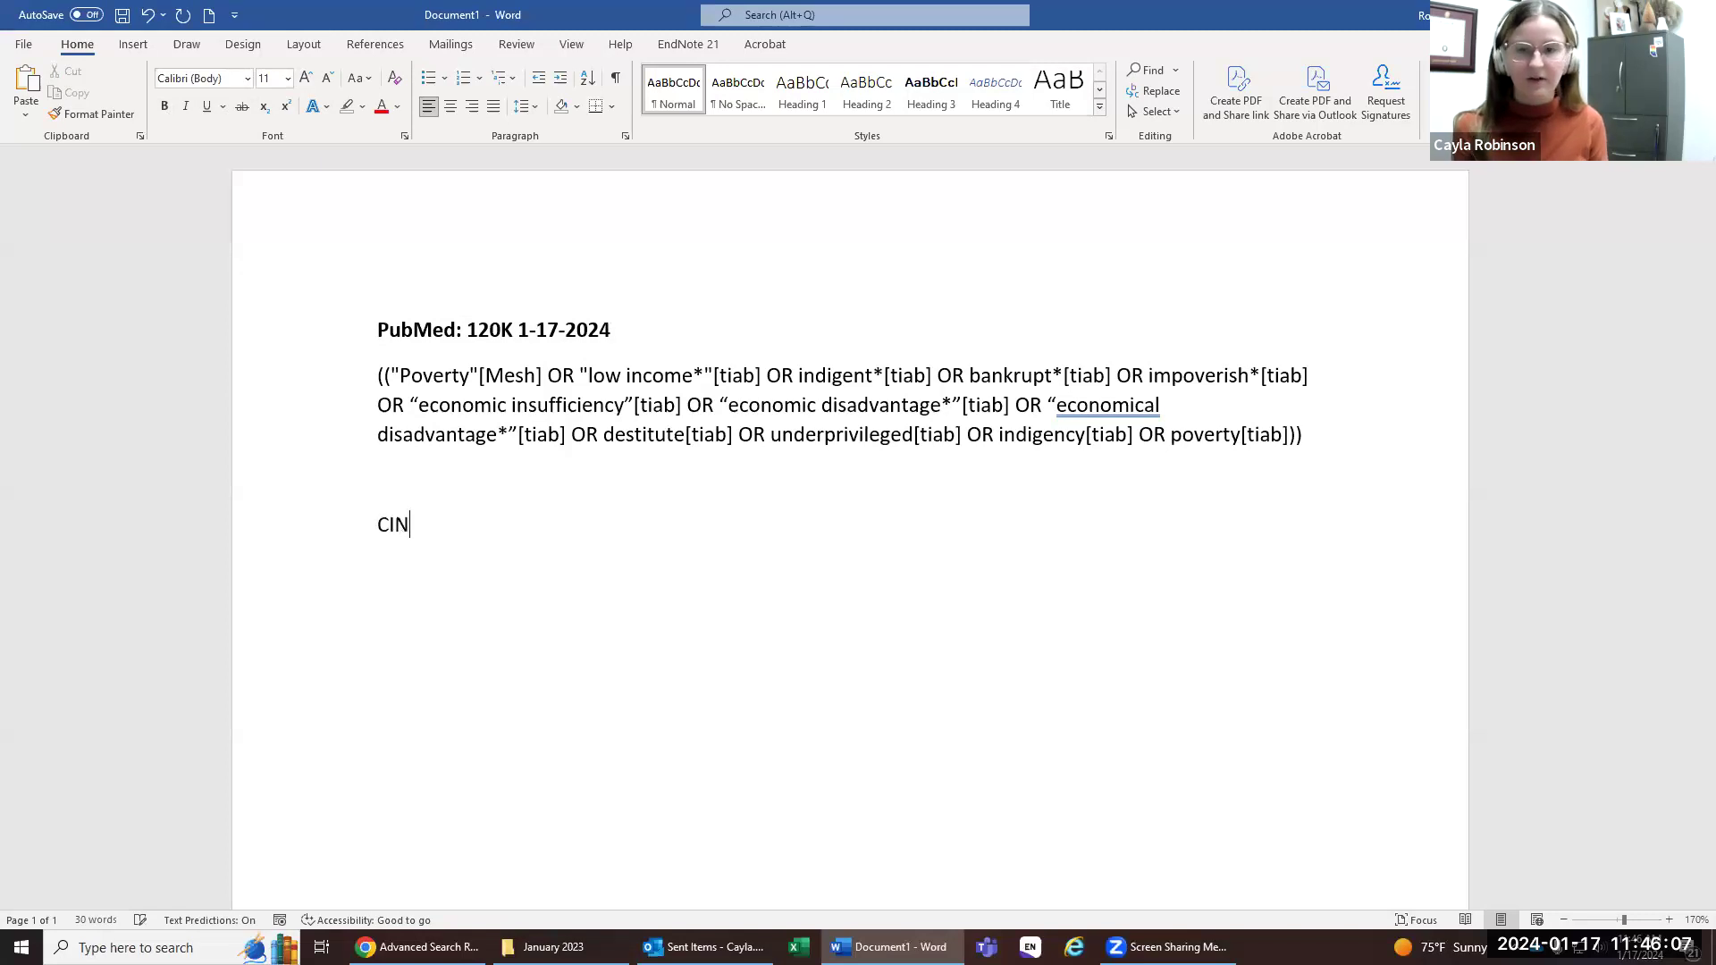
pyautogui.press('BackSpace')
pyautogui.press('BackSpace')
pyautogui.press('BackSpace')
pyautogui.press('BackSpace')
pyautogui.press('BackSpace')
pyautogui.write('EM')
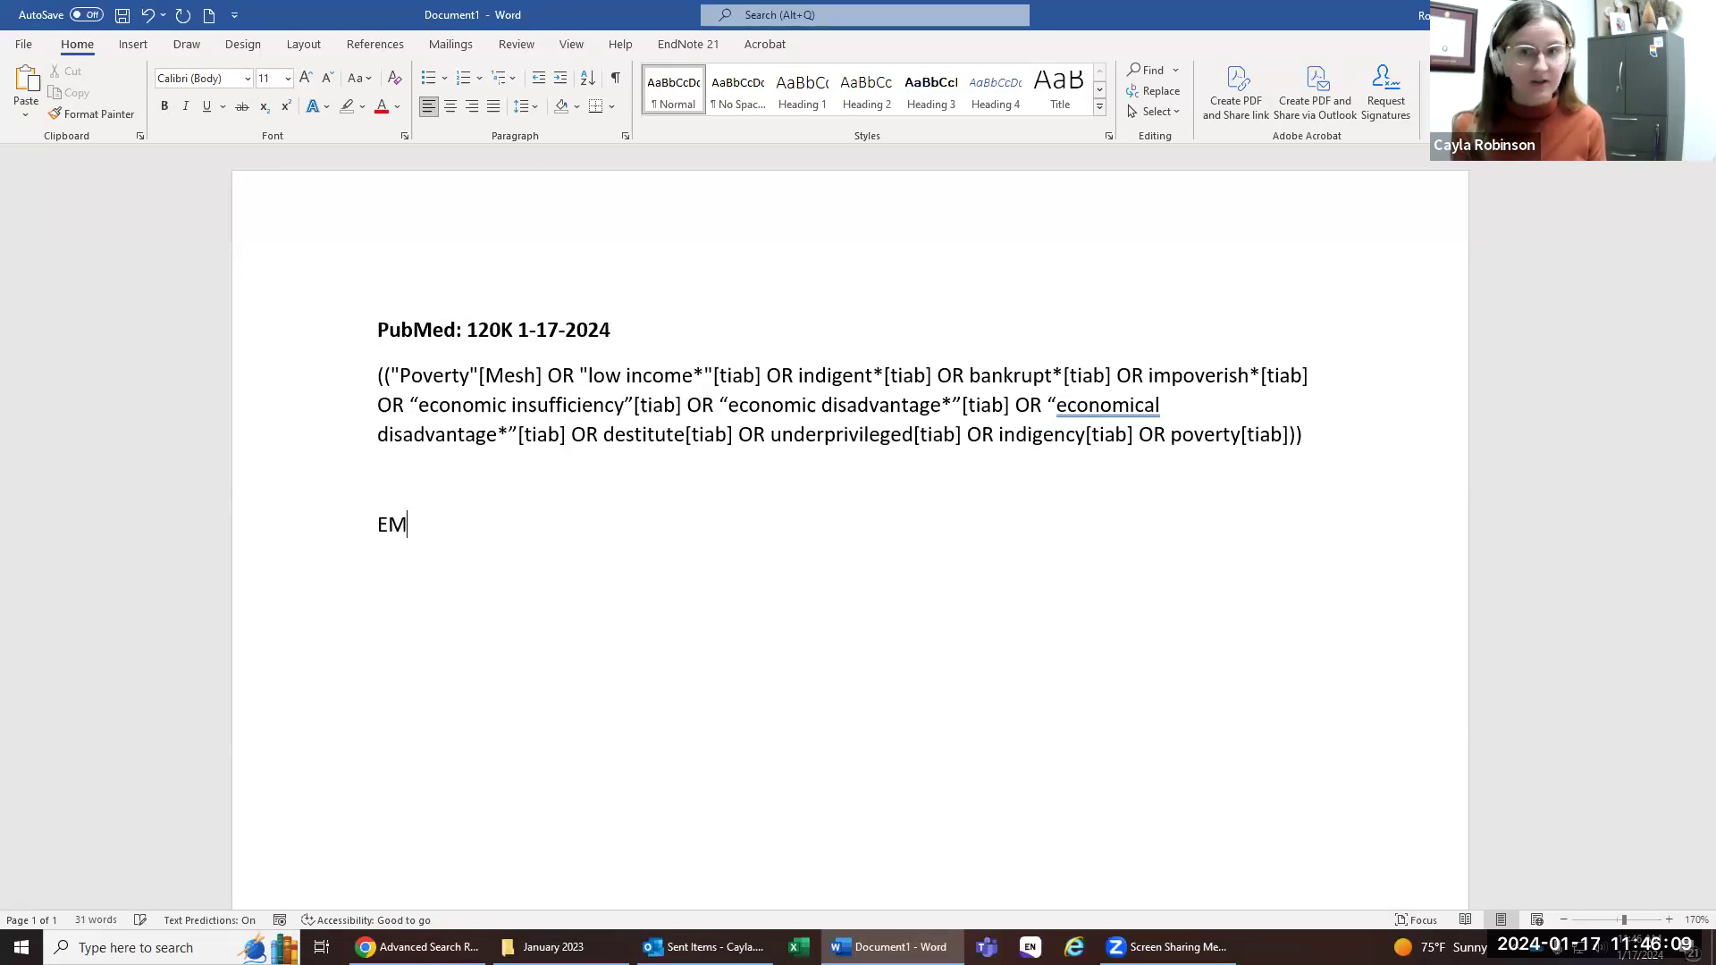
pyautogui.write('BASE')
pyautogui.press('Return')
pyautogui.write('WOS')
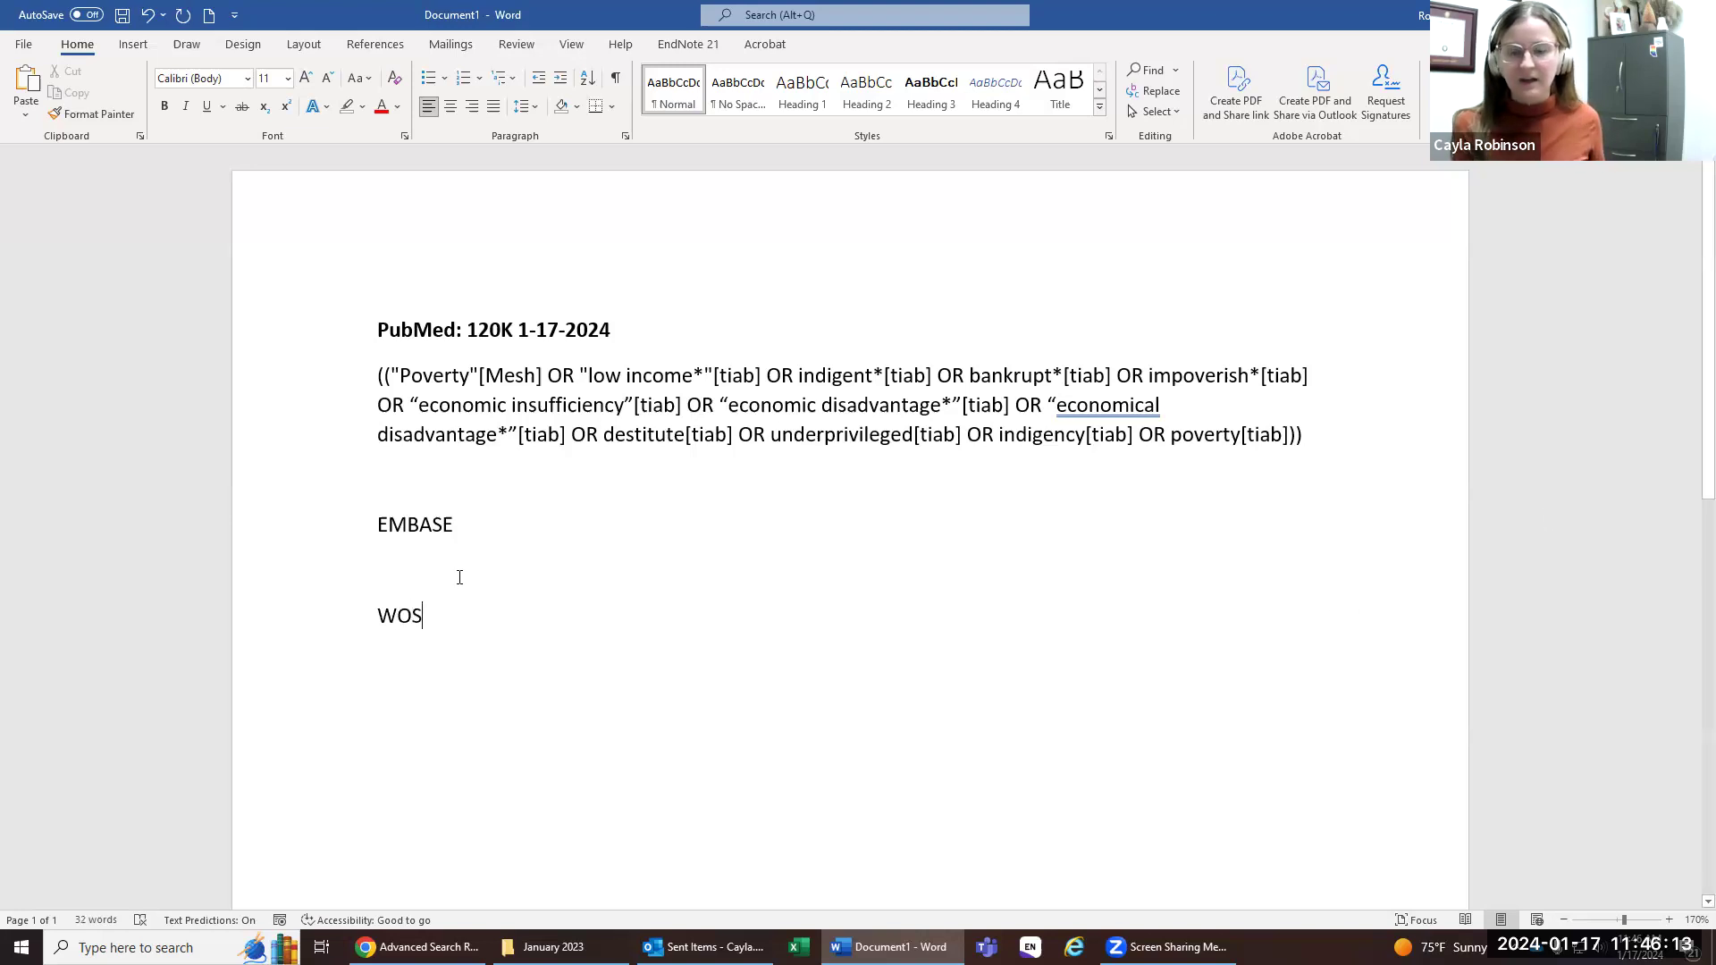
pyautogui.press('Return')
pyautogui.press('Return')
pyautogui.write('CINAHL')
pyautogui.click(574, 623)
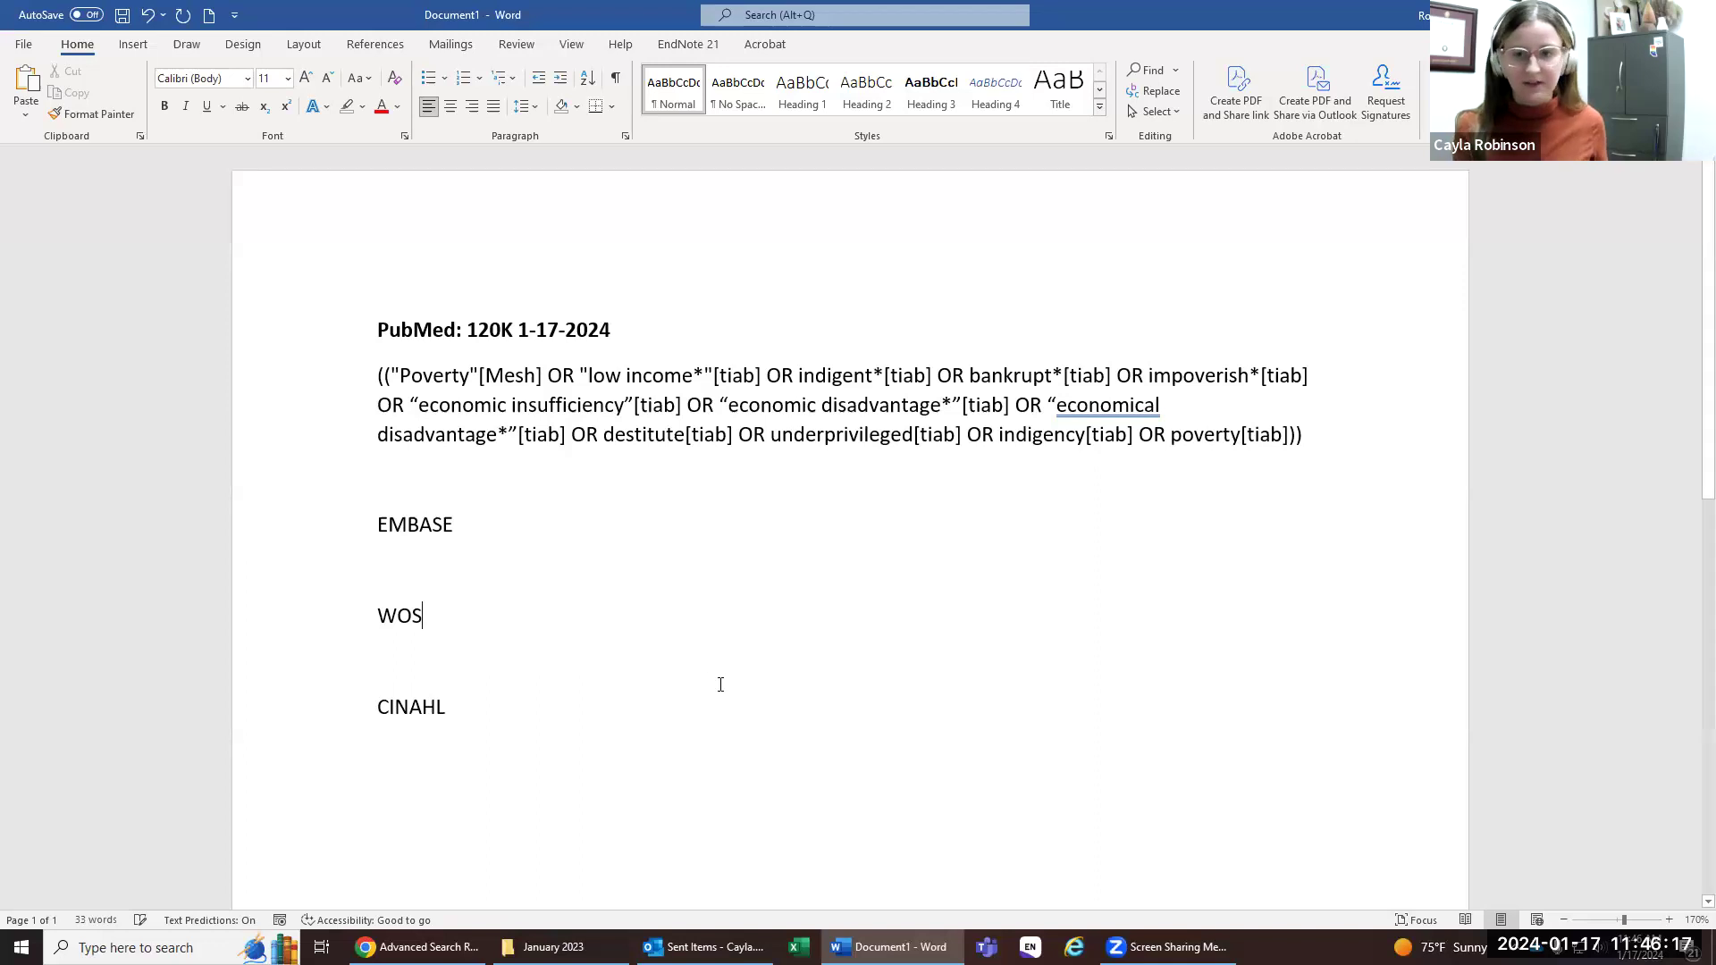
pyautogui.moveTo(1312, 456); pyautogui.dragTo(161, 368)
pyautogui.hotkey('ctrl', 'c')
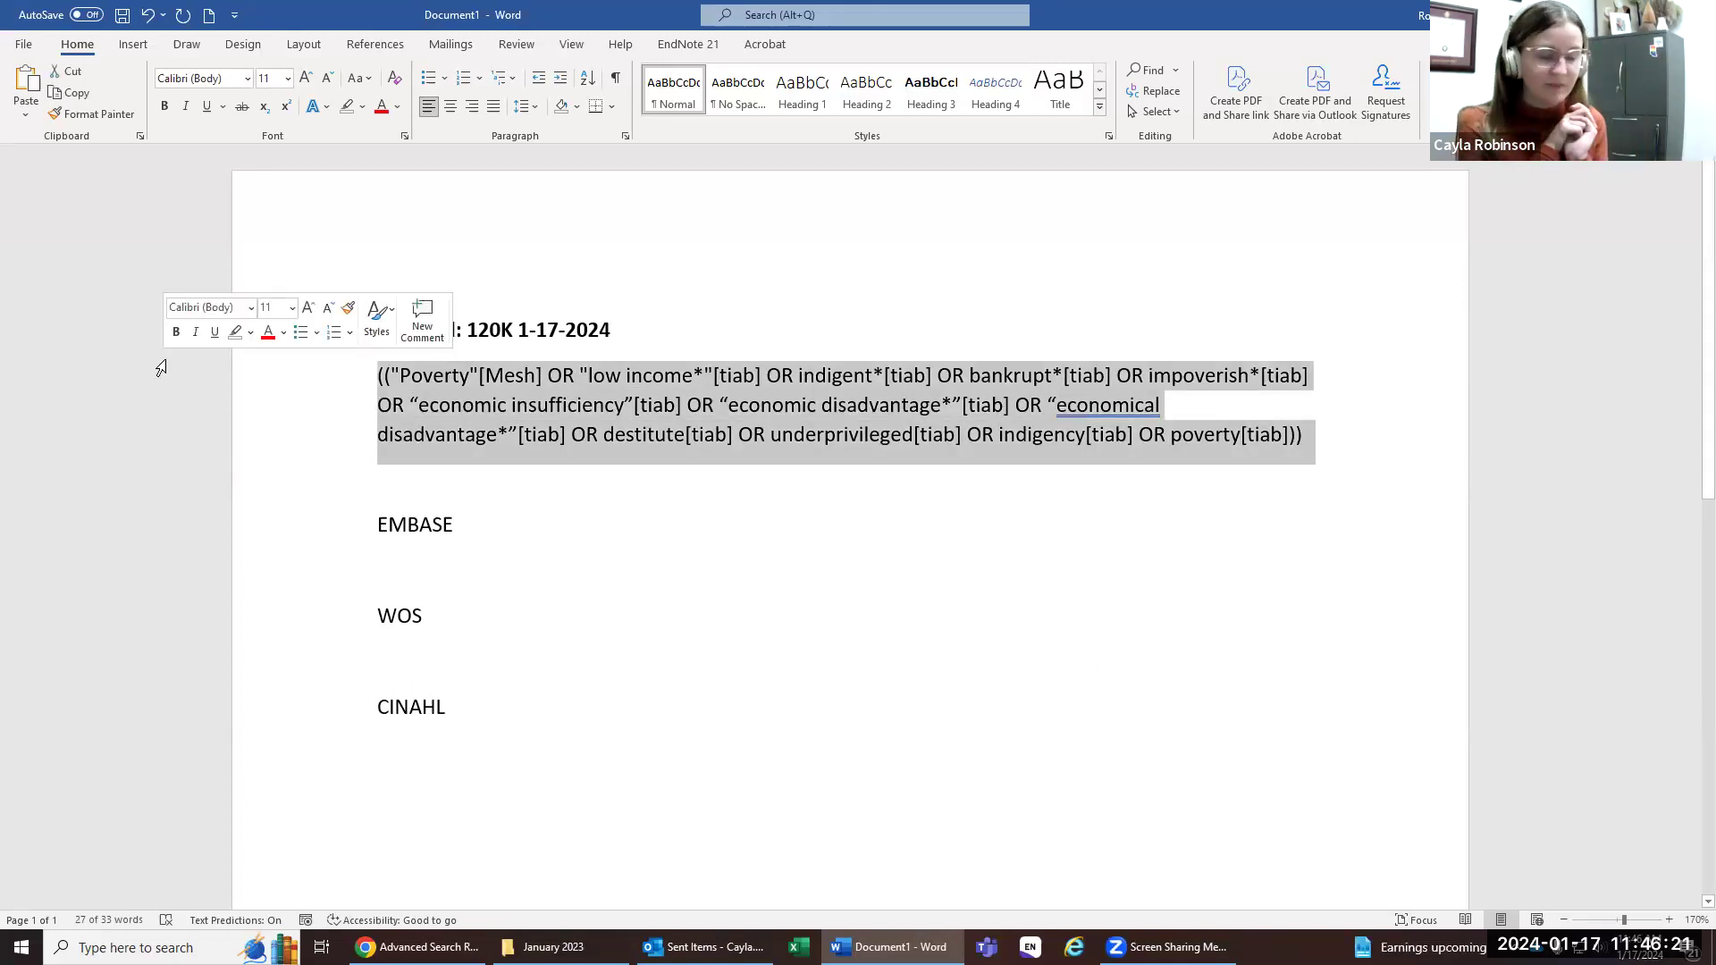
# Step: Search Google for 'sr accelerator', open sr-accelerator.com and log in
pyautogui.click(416, 946)
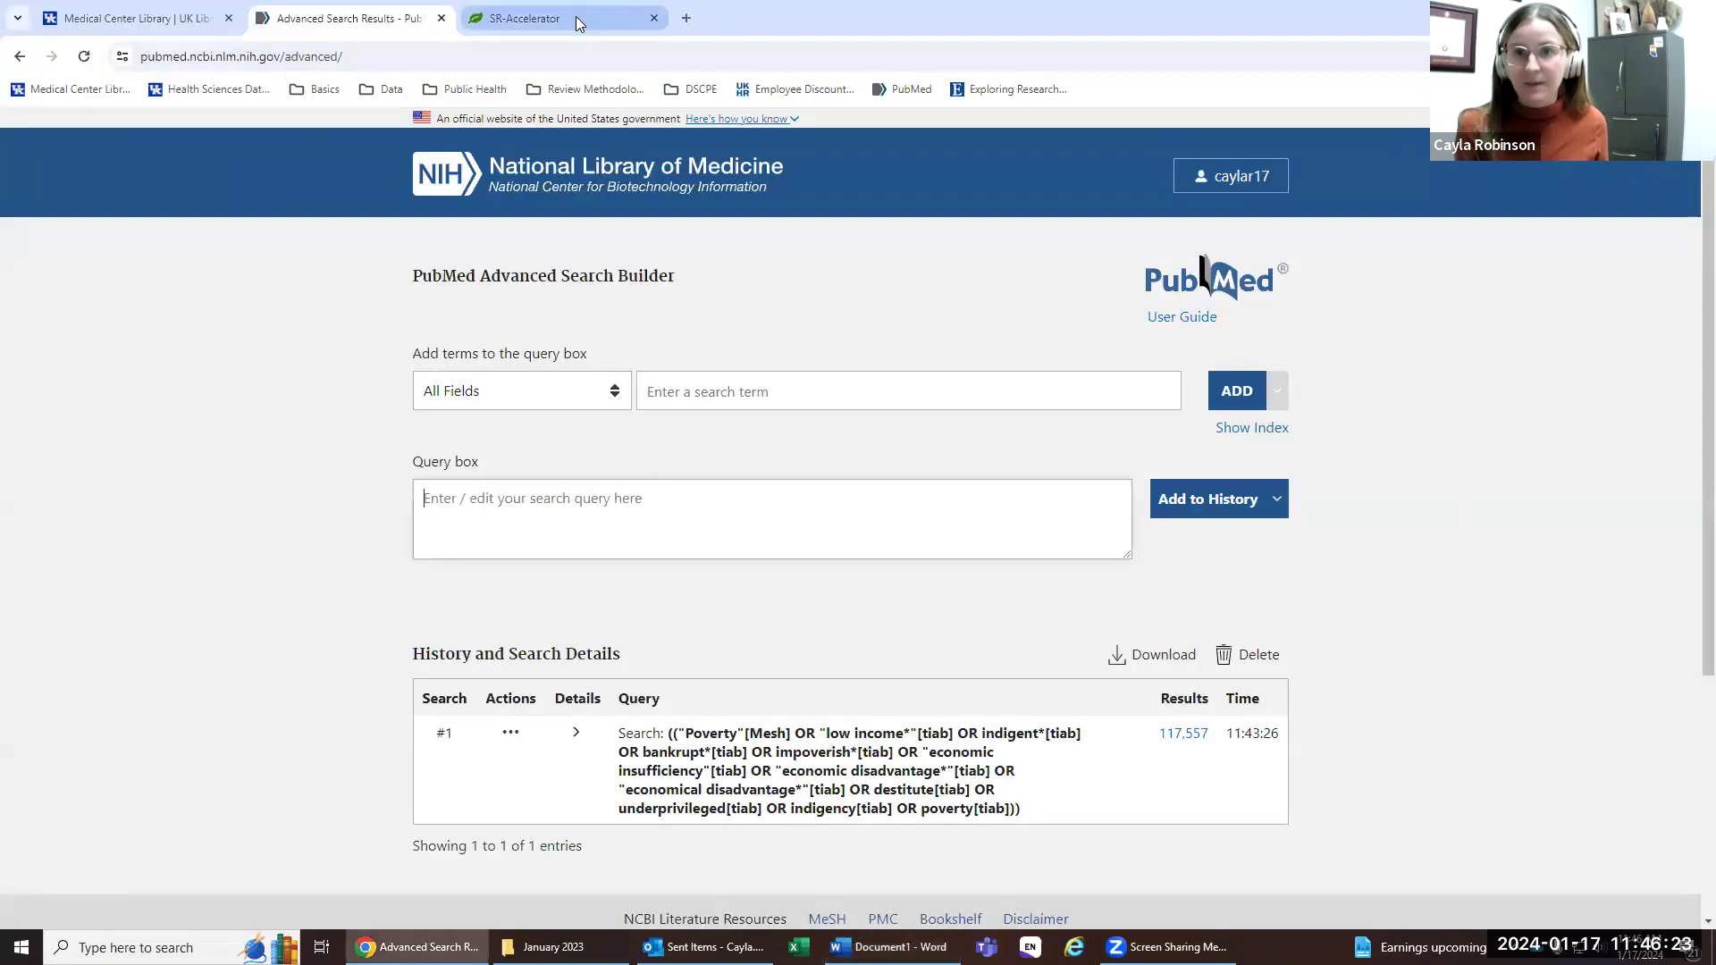
pyautogui.click(590, 19)
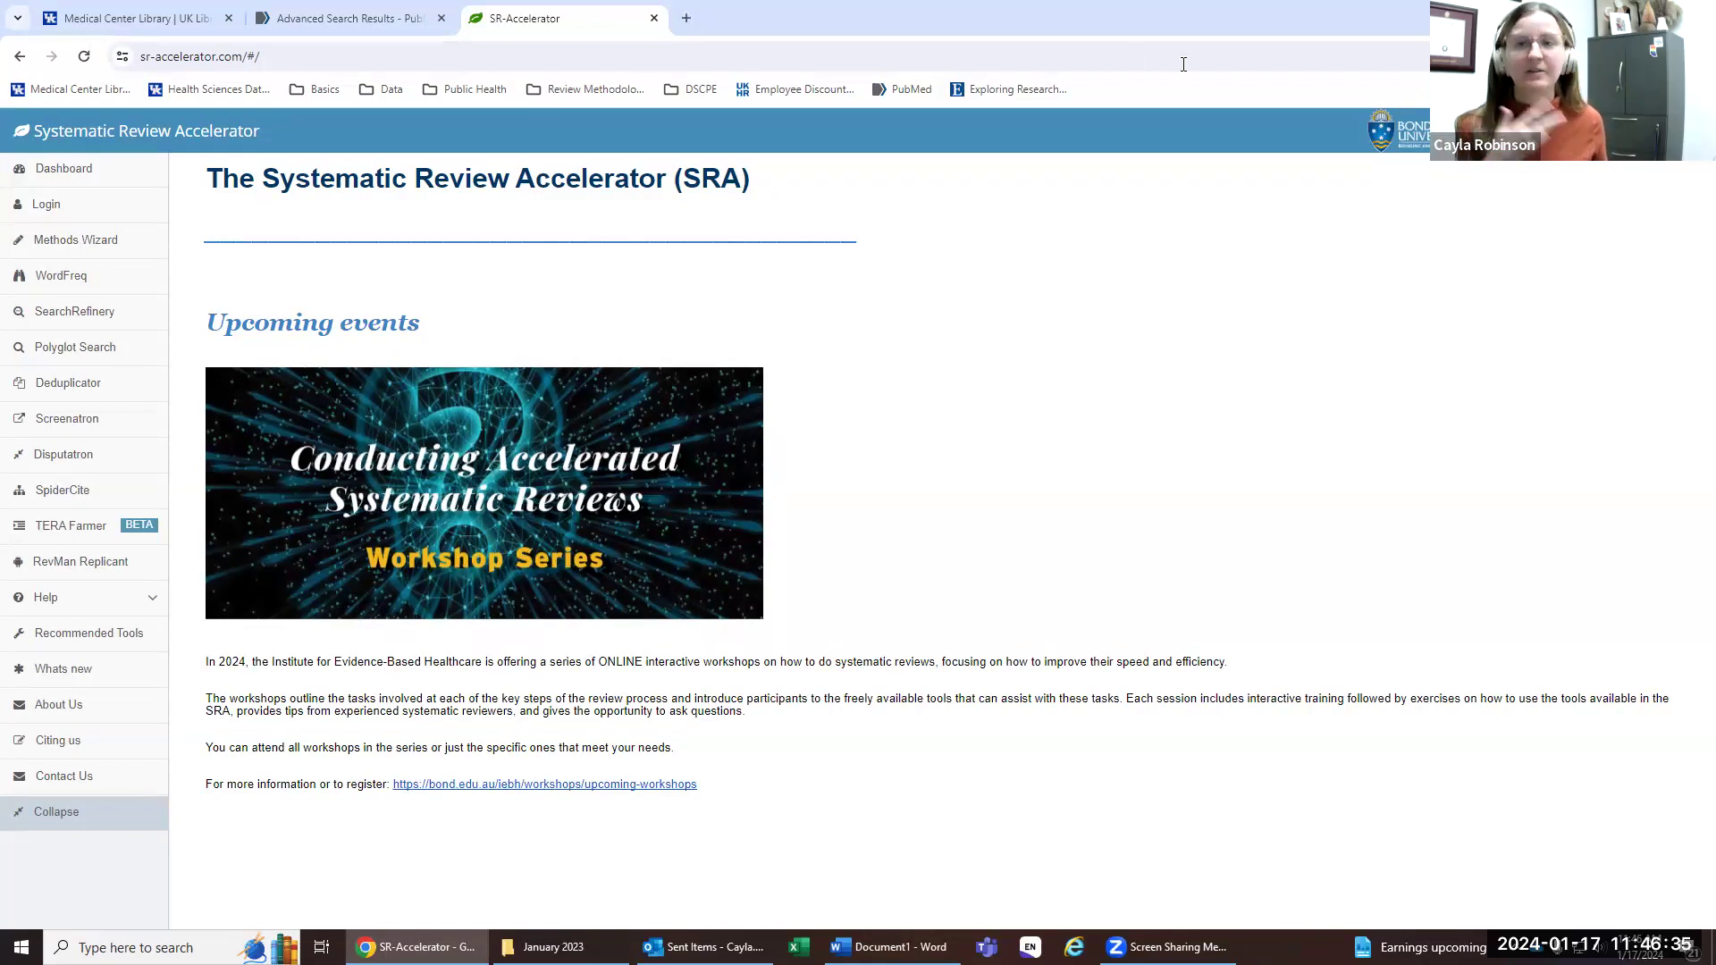
pyautogui.click(1008, 43)
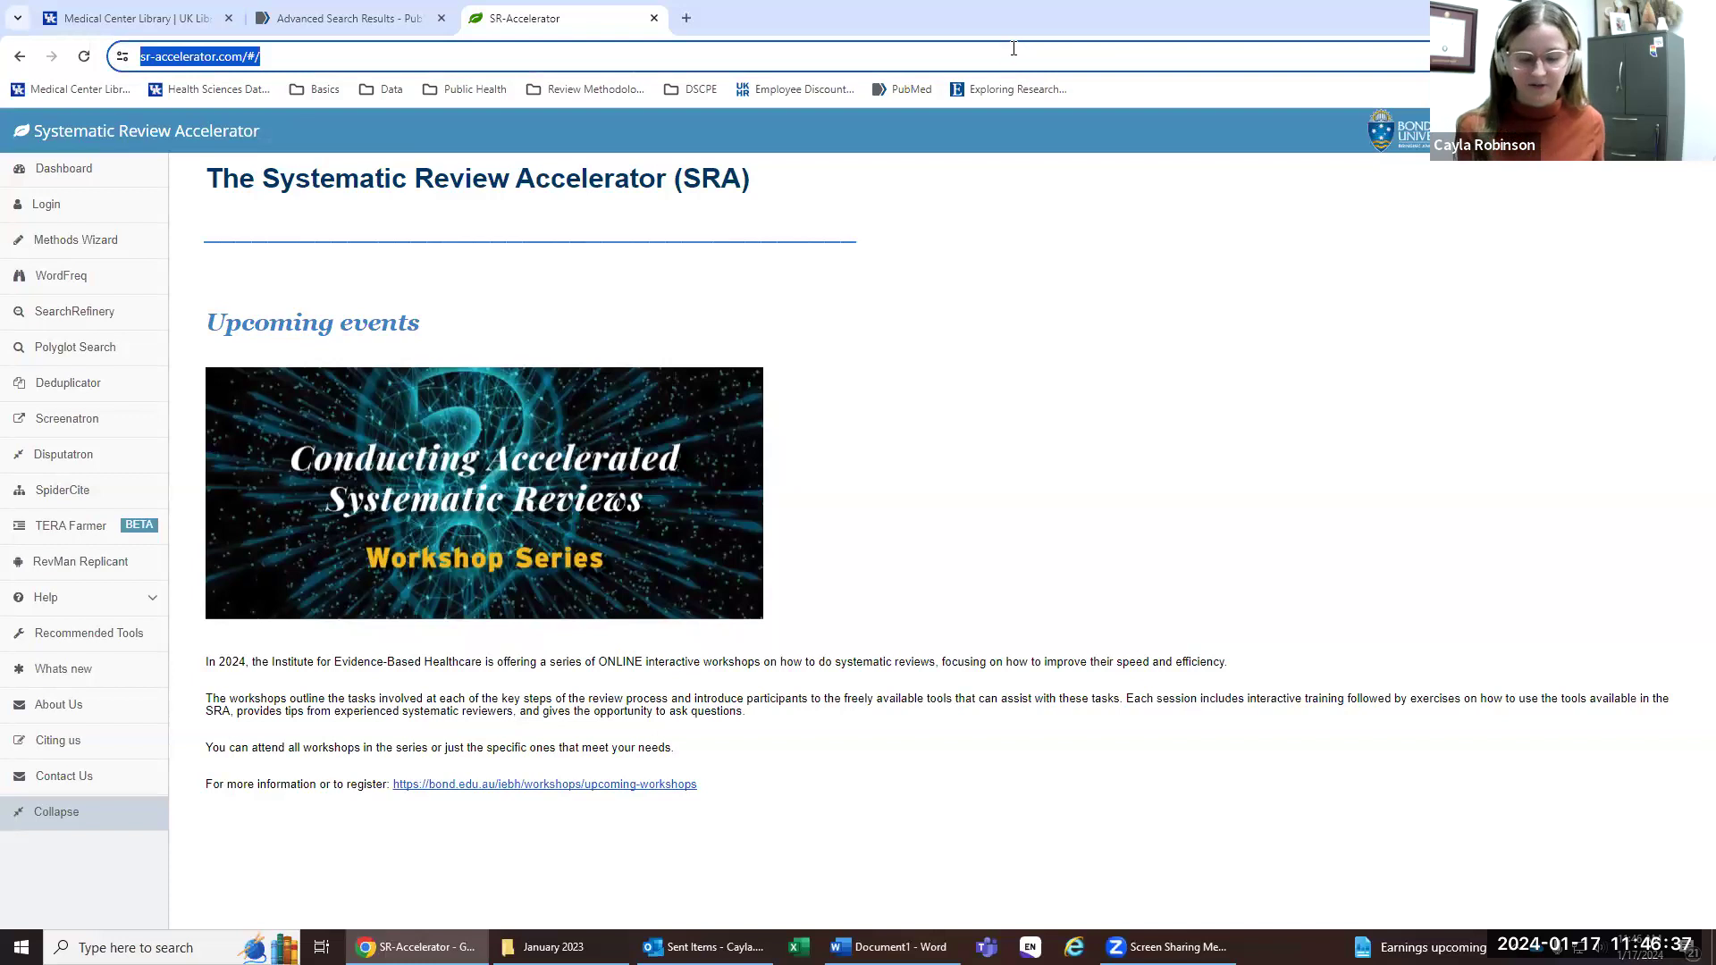
pyautogui.write('sr acc')
pyautogui.press('Down')
pyautogui.press('Return')
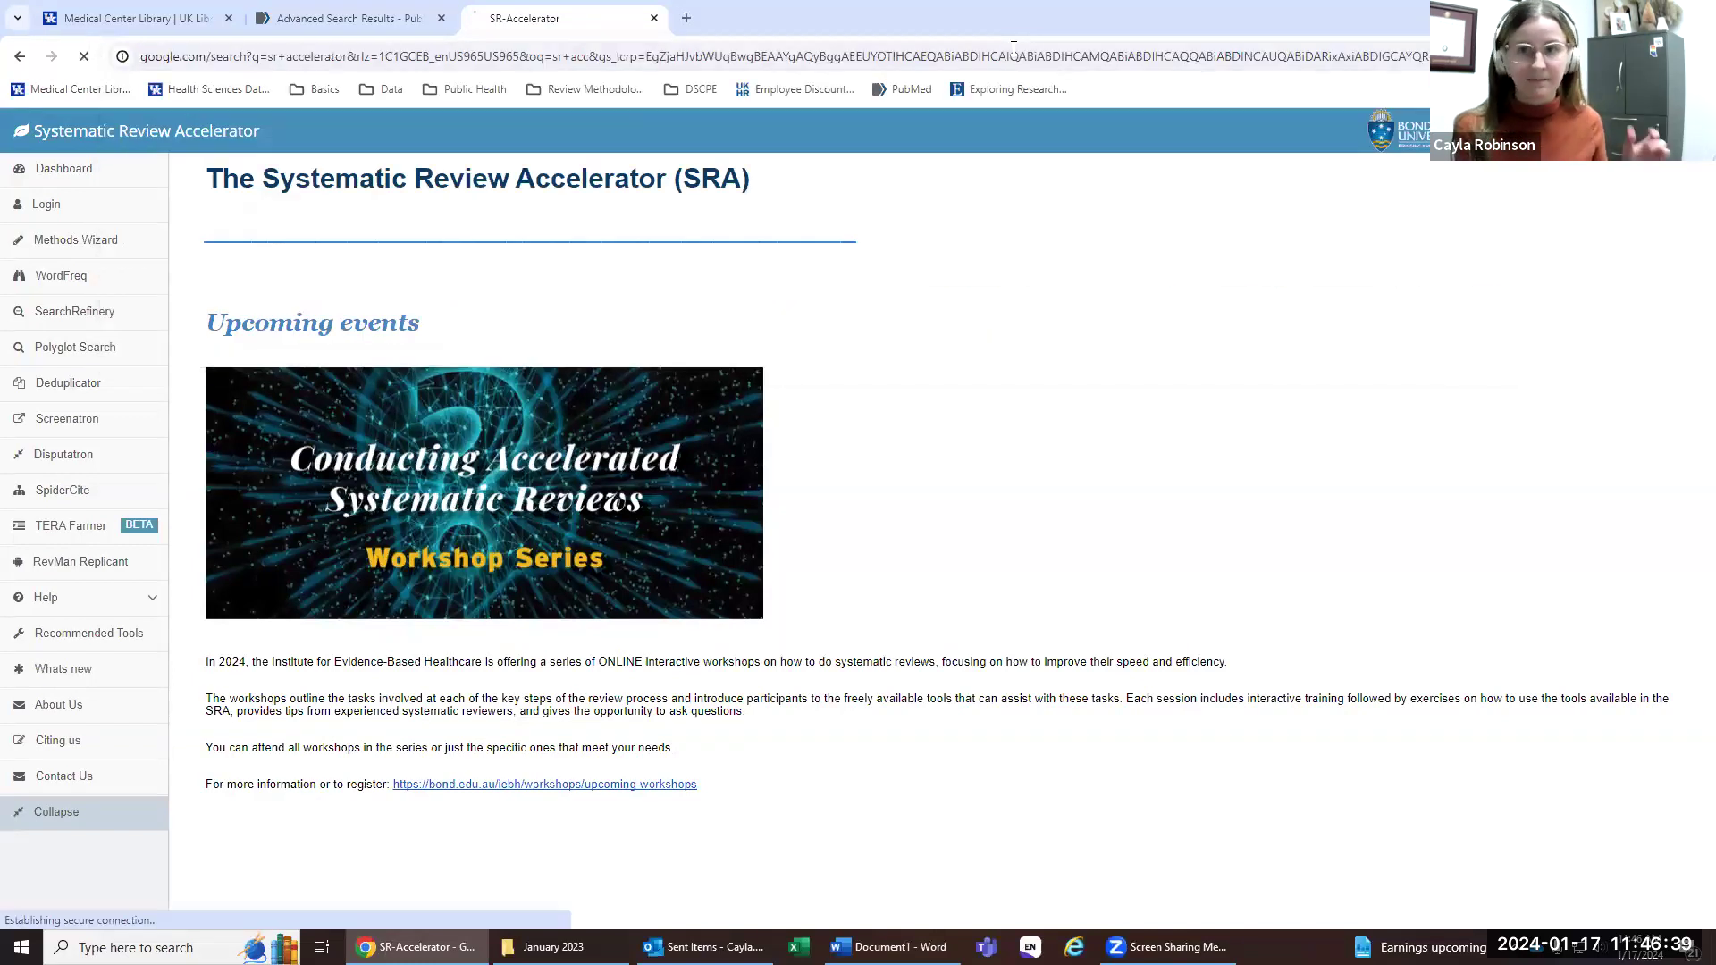
pyautogui.click(237, 387)
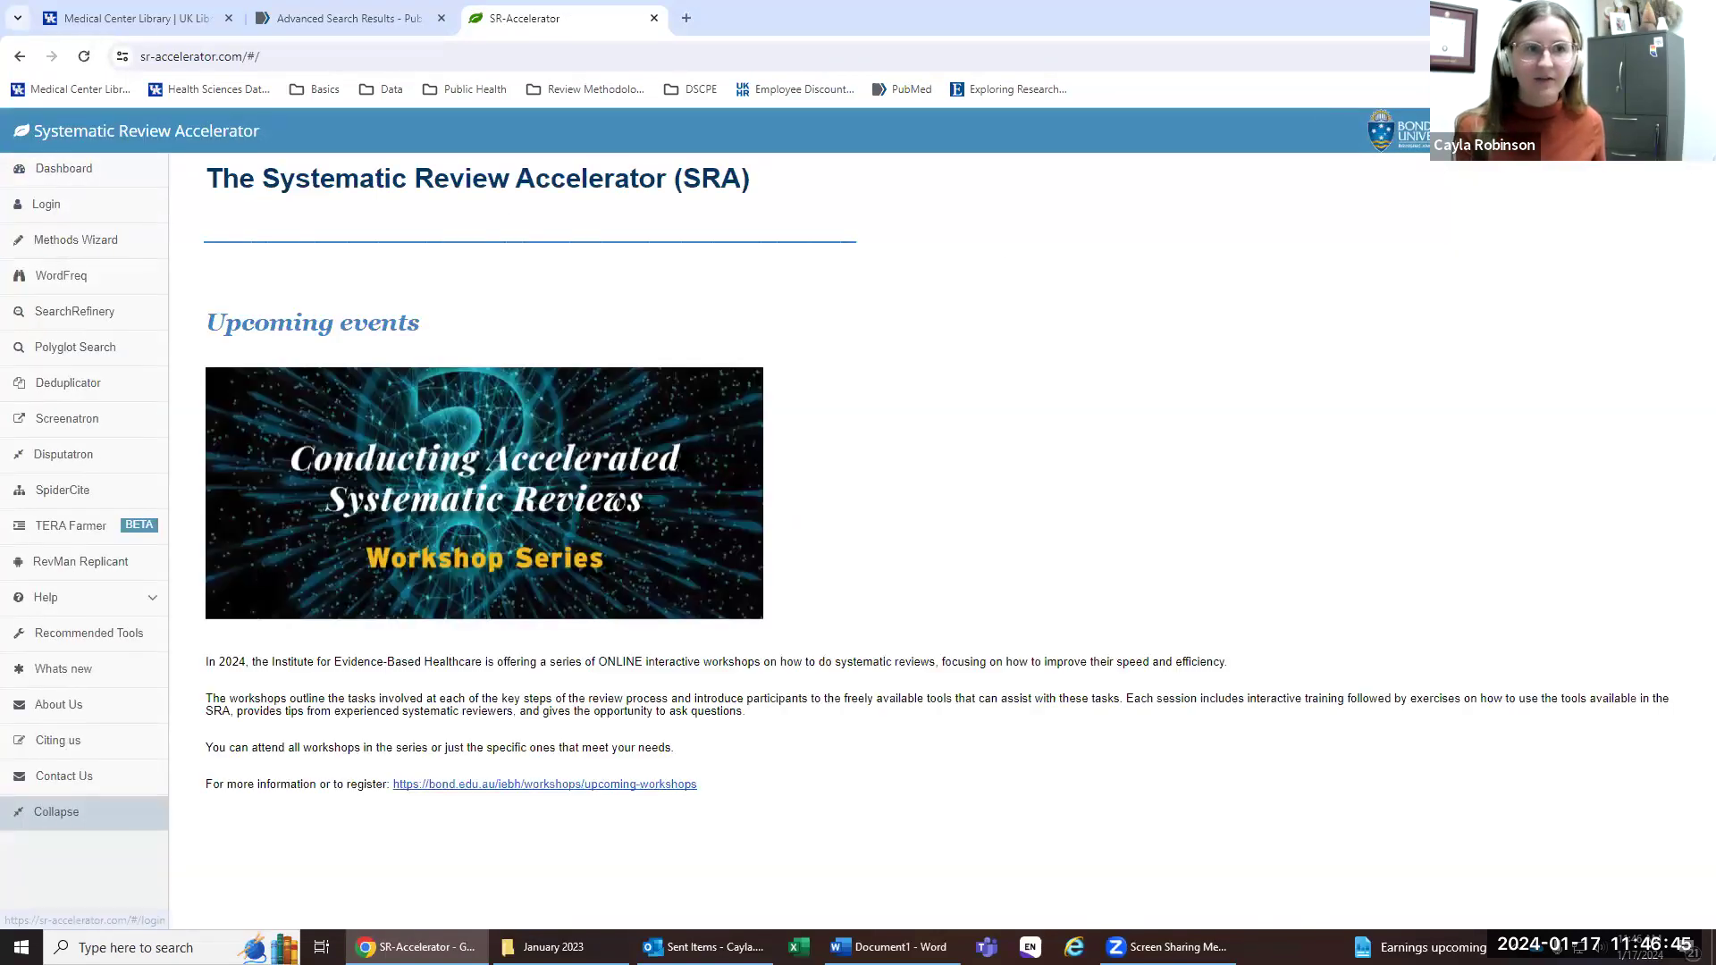
pyautogui.click(940, 321)
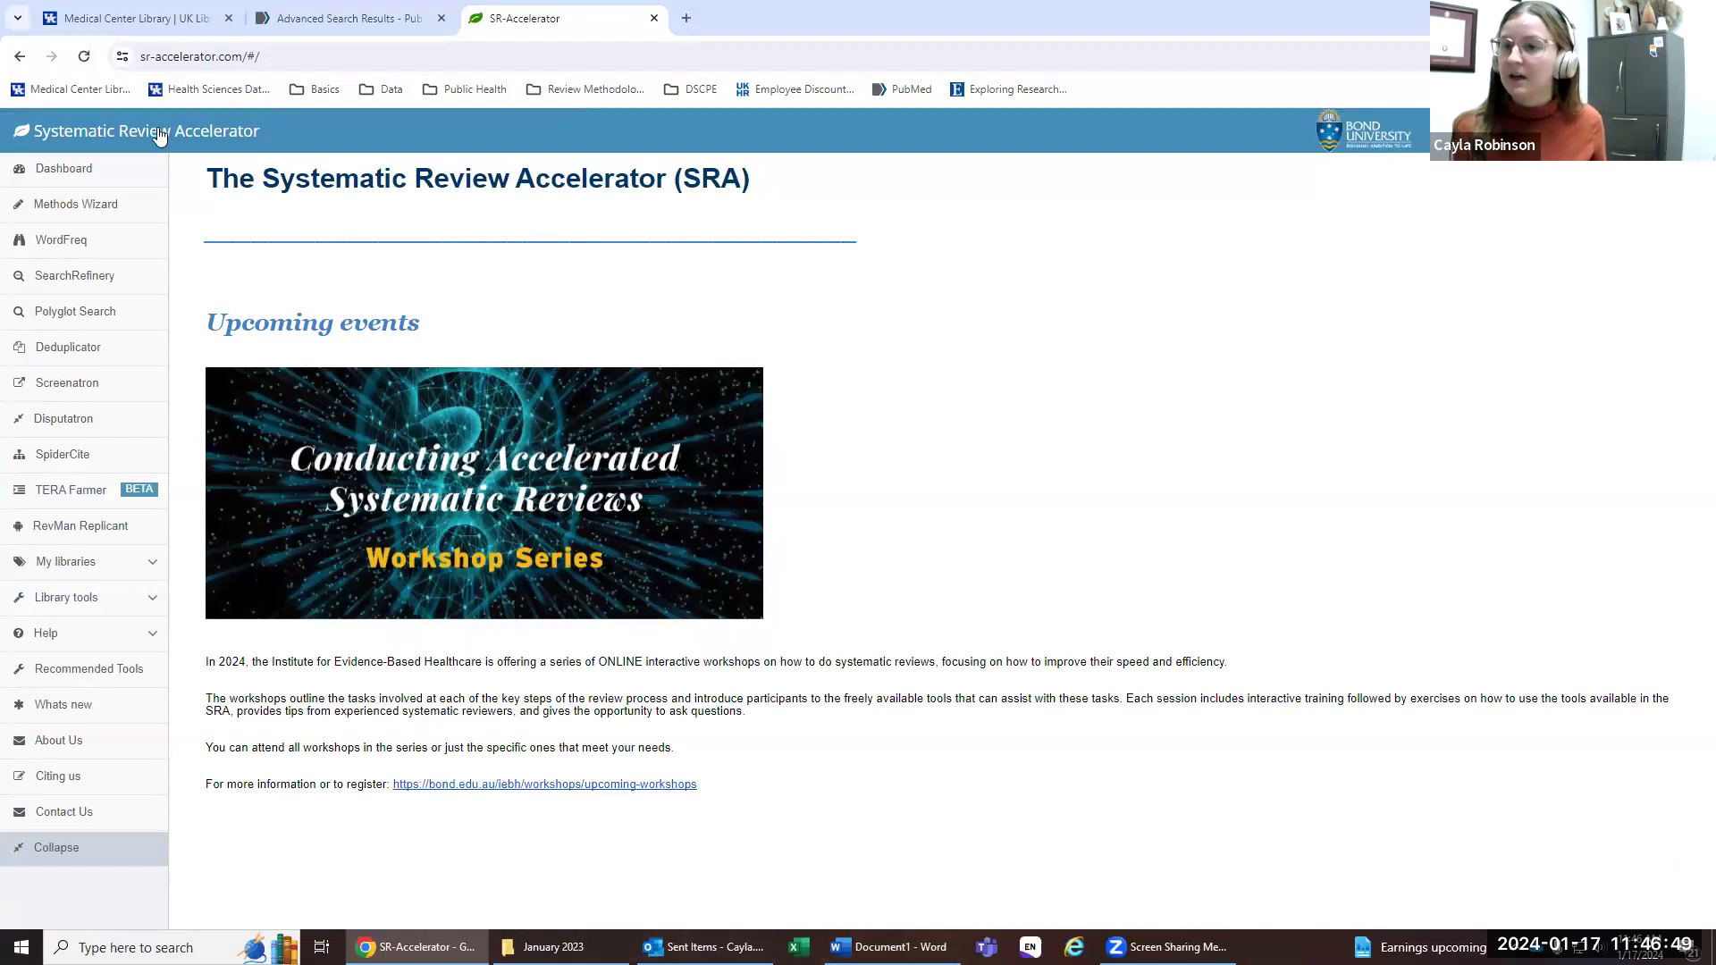
# Step: Open Polyglot Search and delete its example query
pyautogui.click(67, 326)
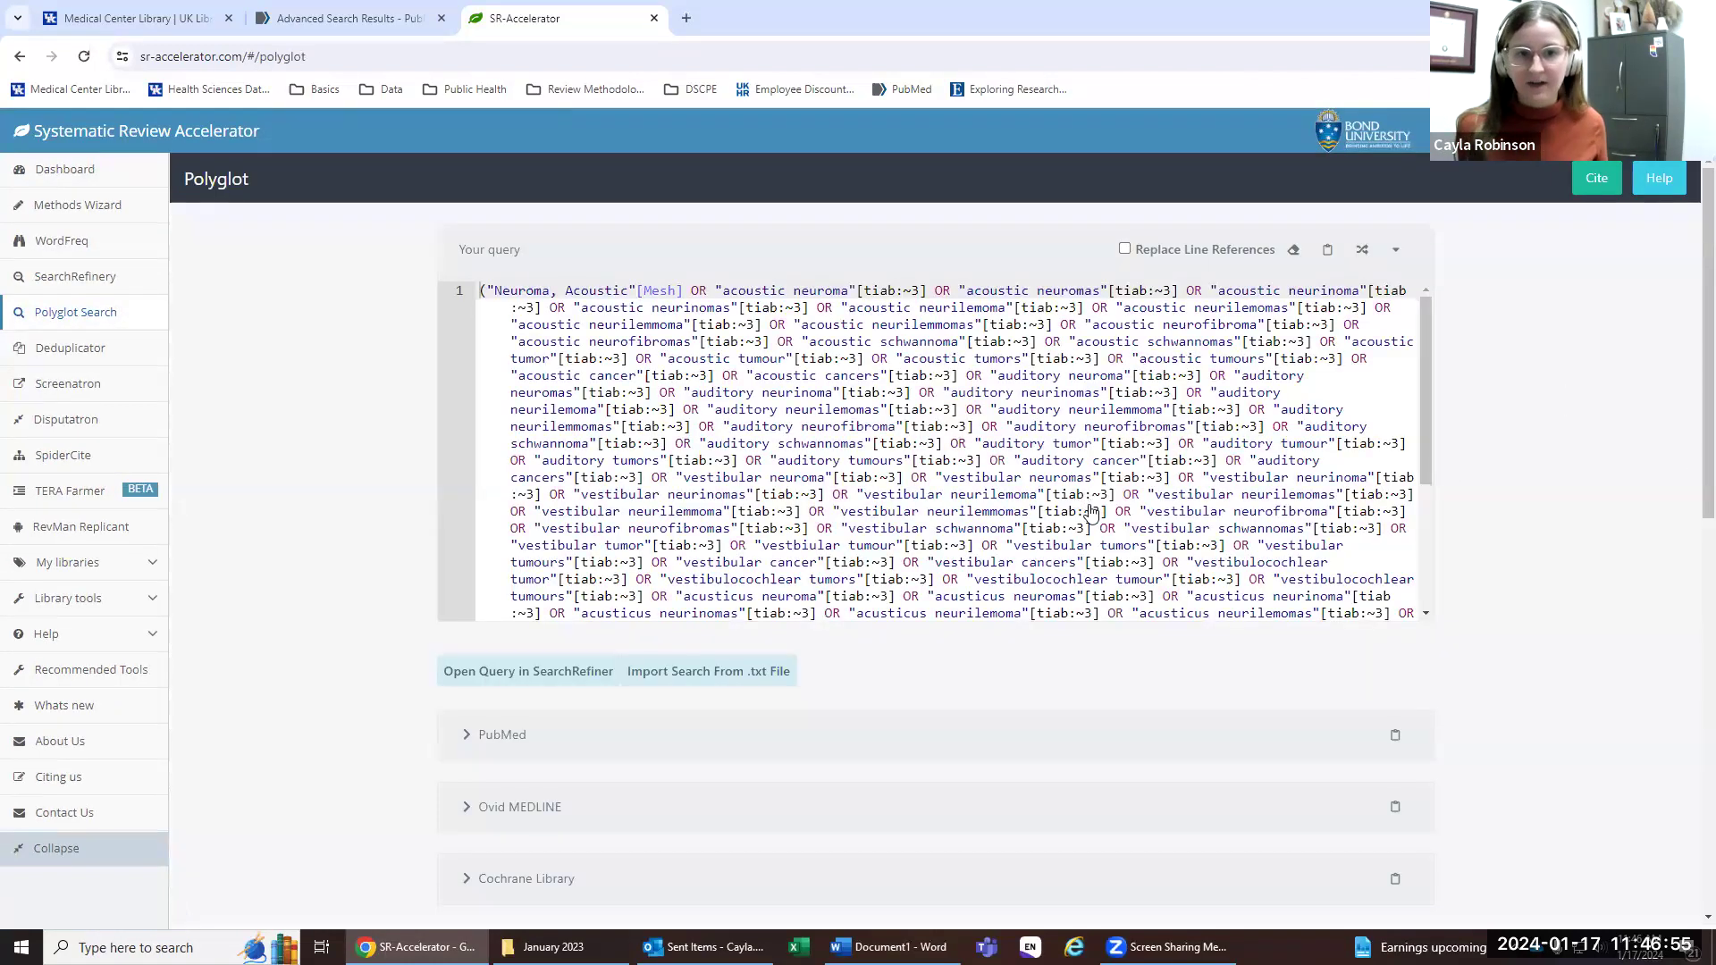
pyautogui.scroll(-5, 947, 455)
pyautogui.scroll(-5, 1614, 617)
pyautogui.scroll(5, 1613, 617)
pyautogui.scroll(5, 1124, 482)
pyautogui.click(1125, 485)
pyautogui.hotkey('ctrl', 'a')
pyautogui.press('BackSpace')
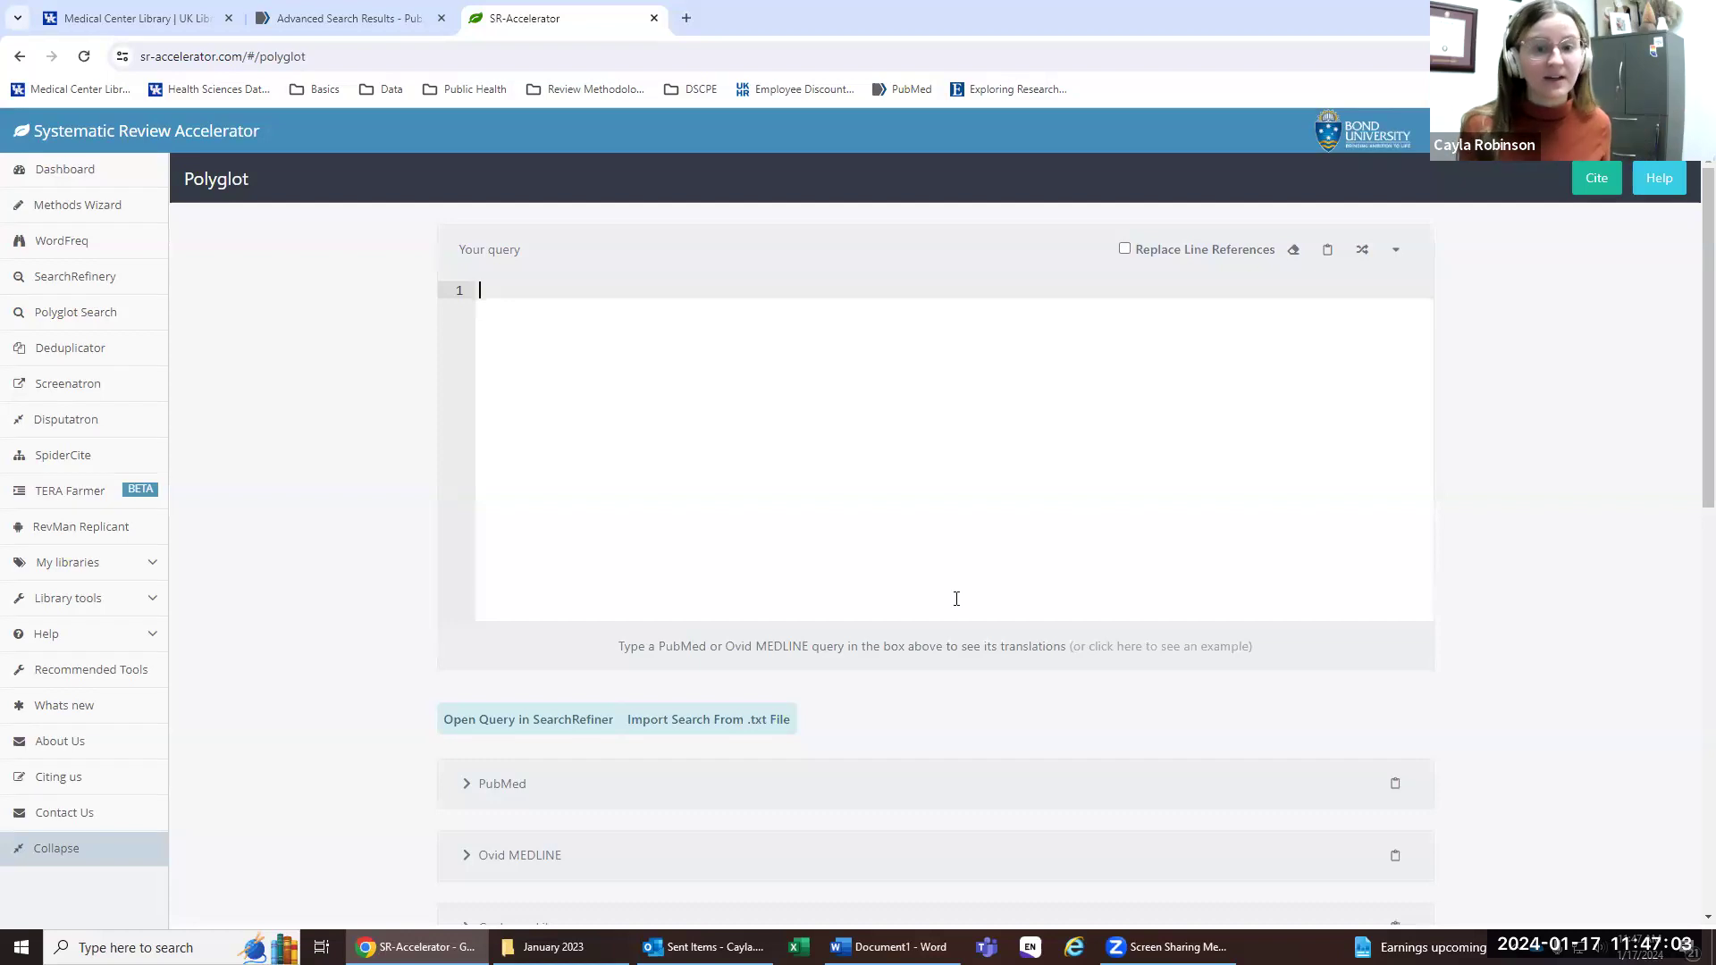
# Step: Paste the PubMed poverty search string from Word into the Polyglot query box
pyautogui.click(889, 946)
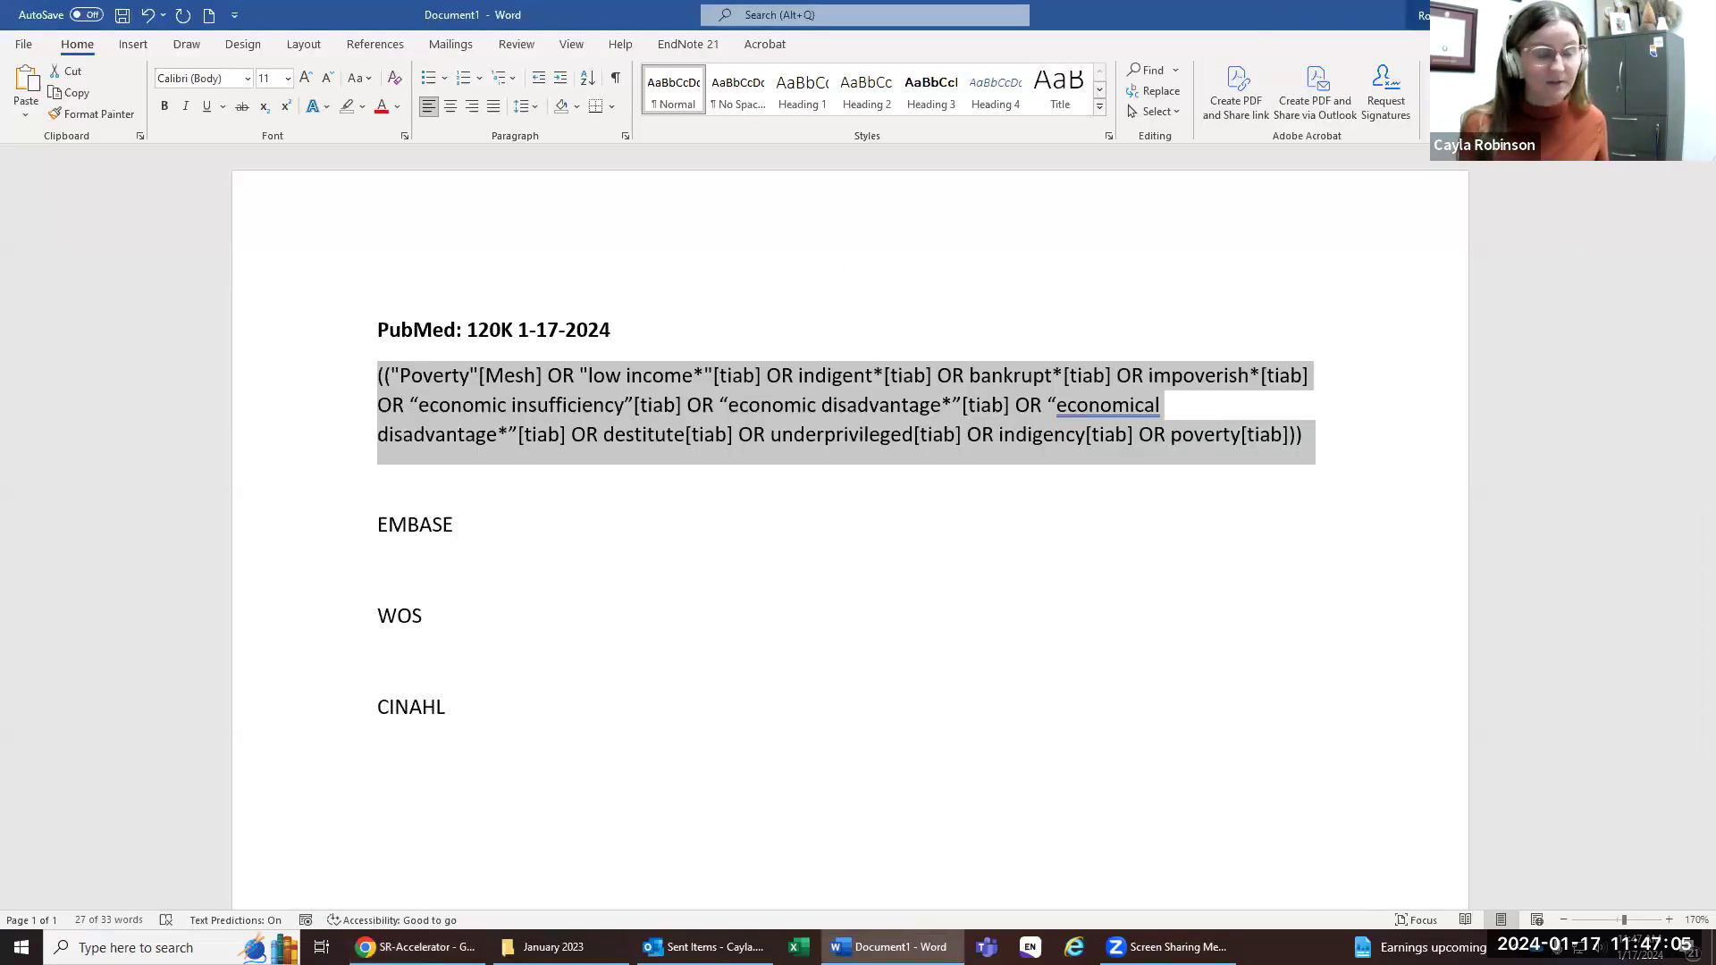
pyautogui.hotkey('alt', 'Tab')
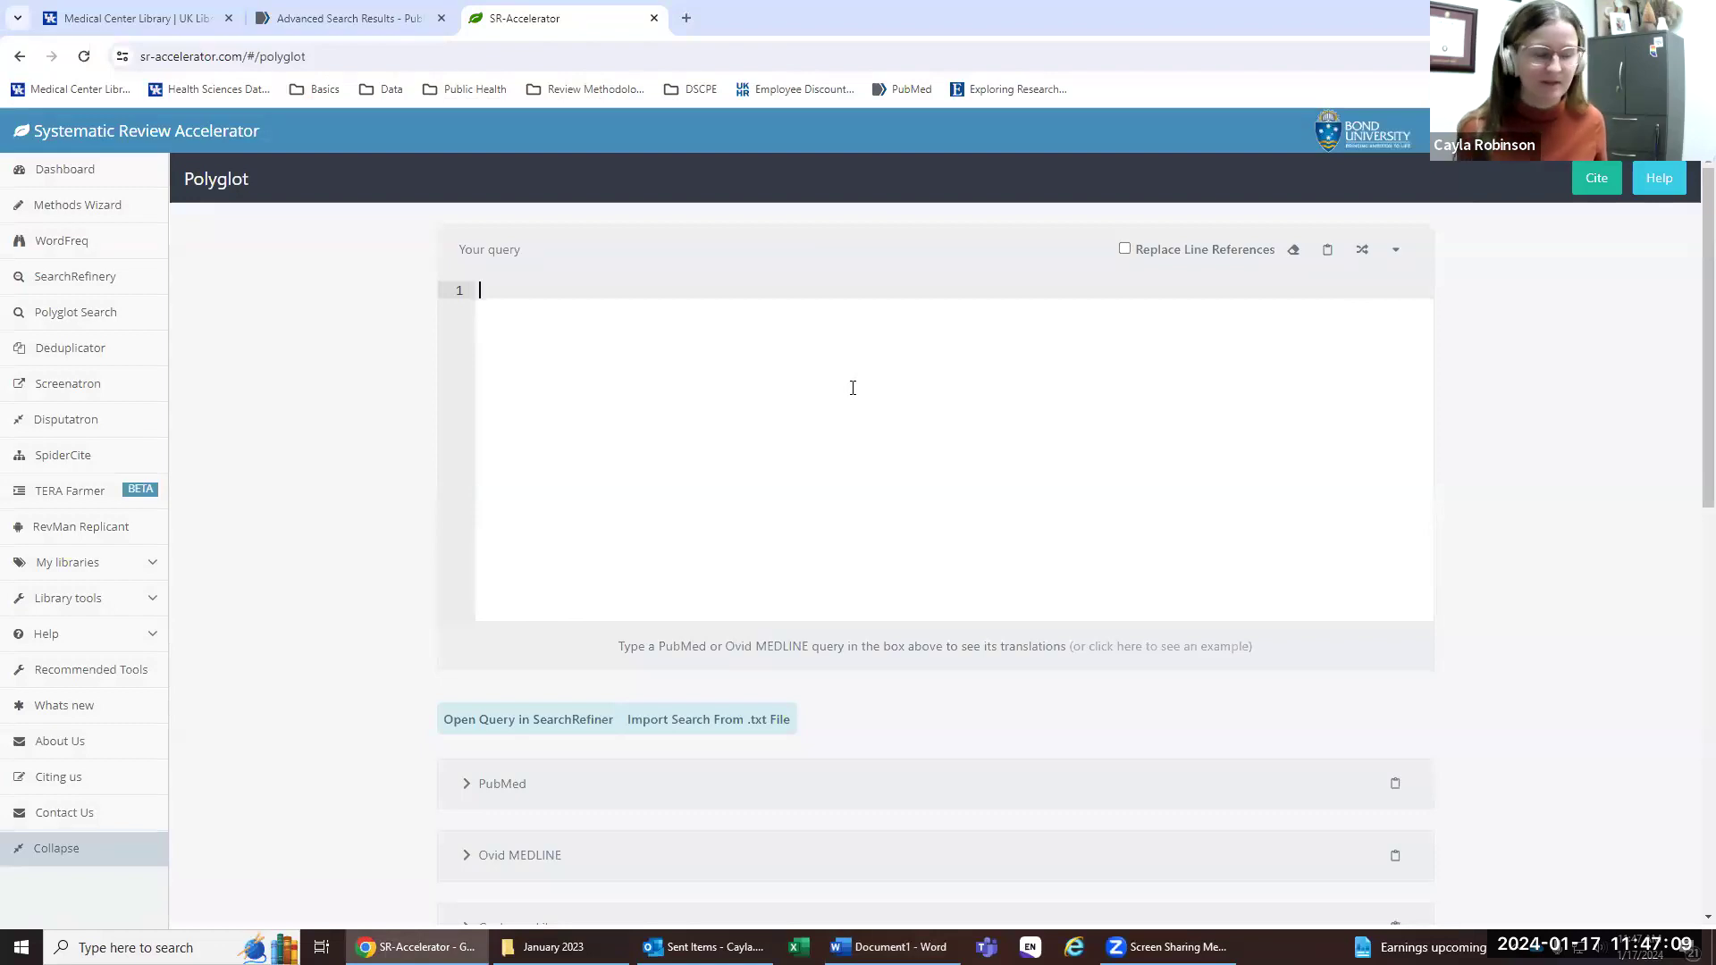
pyautogui.hotkey('ctrl', 'v')
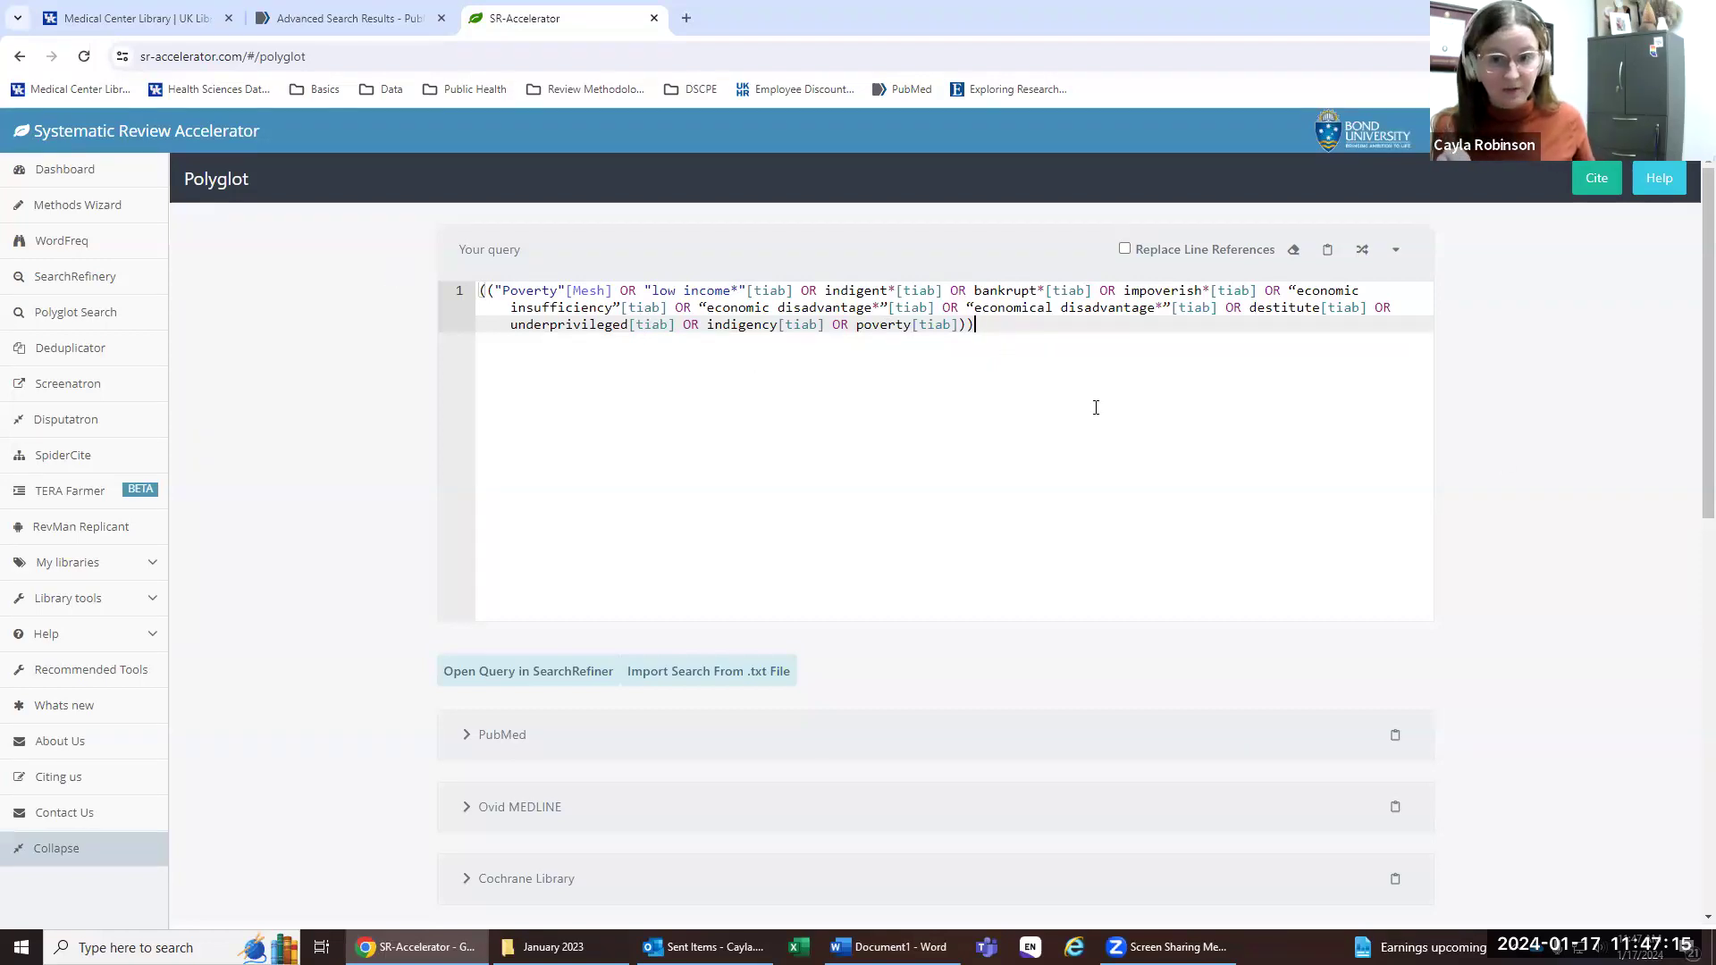
# Step: Compare the Embase (Elsevier) ':ti,ab' and Embase (Ovid) 'tw.' field tags in the translations
pyautogui.scroll(-3, 921, 545)
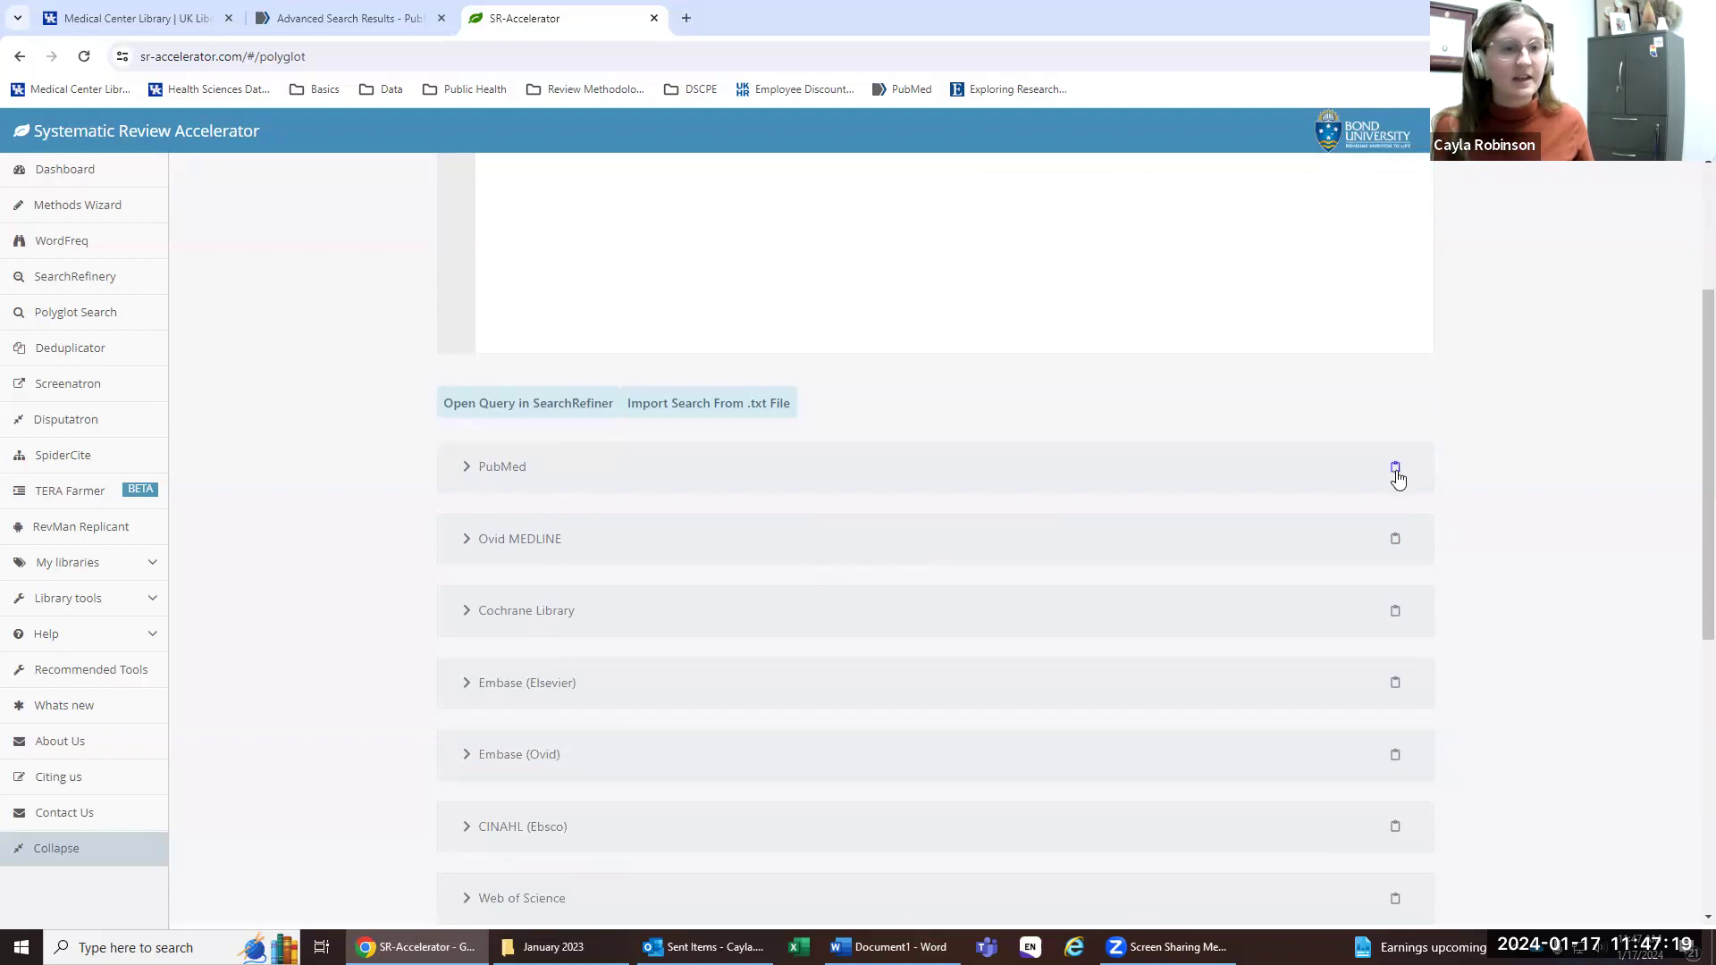
pyautogui.scroll(-2, 1399, 472)
pyautogui.scroll(-1, 1404, 474)
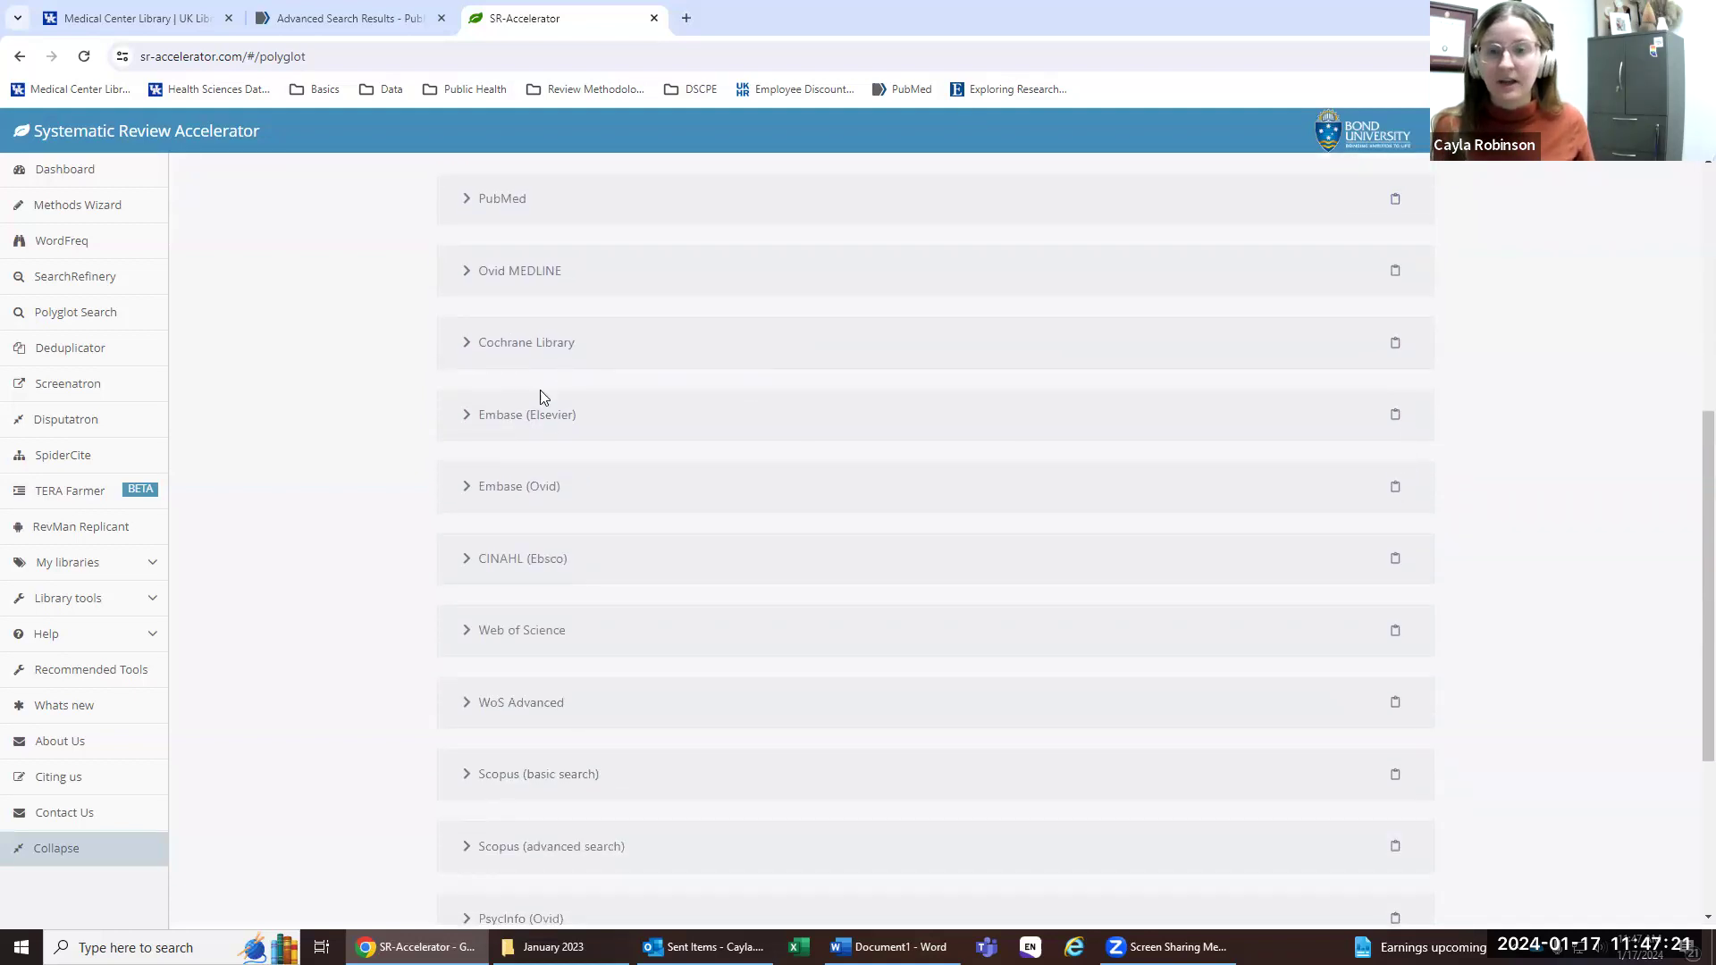
pyautogui.click(517, 418)
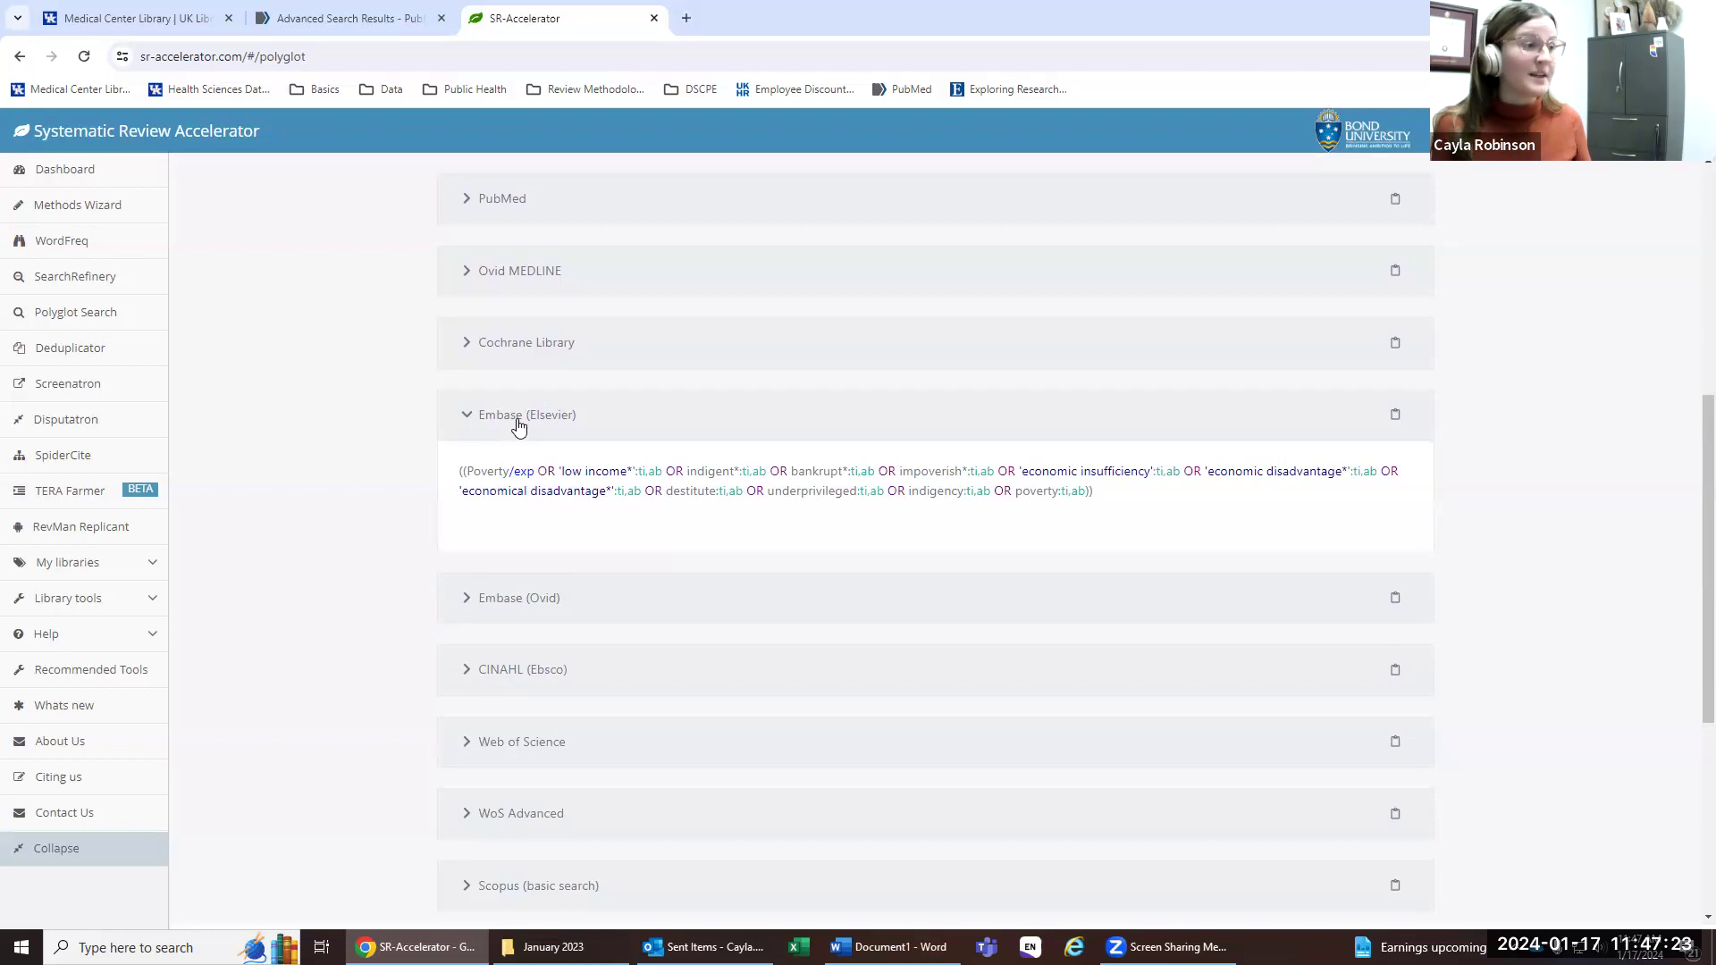
pyautogui.click(514, 597)
pyautogui.moveTo(646, 656); pyautogui.dragTo(663, 657)
pyautogui.click(650, 474)
pyautogui.moveTo(663, 473); pyautogui.dragTo(636, 474)
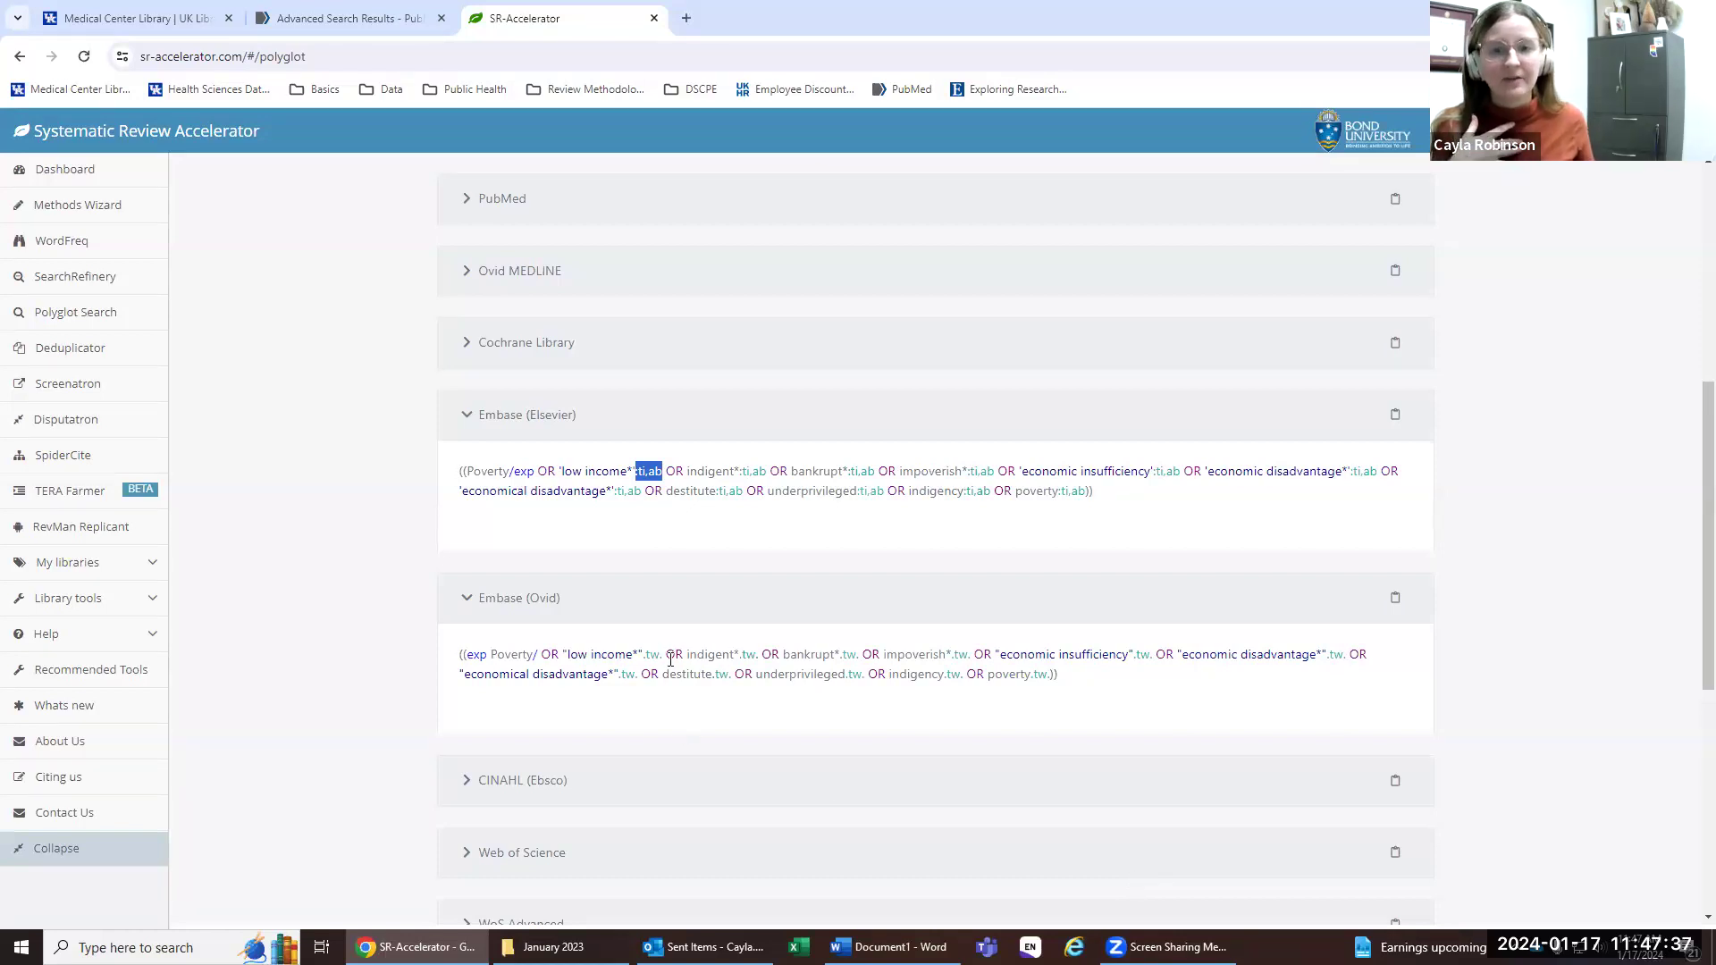
pyautogui.moveTo(666, 654); pyautogui.dragTo(549, 659)
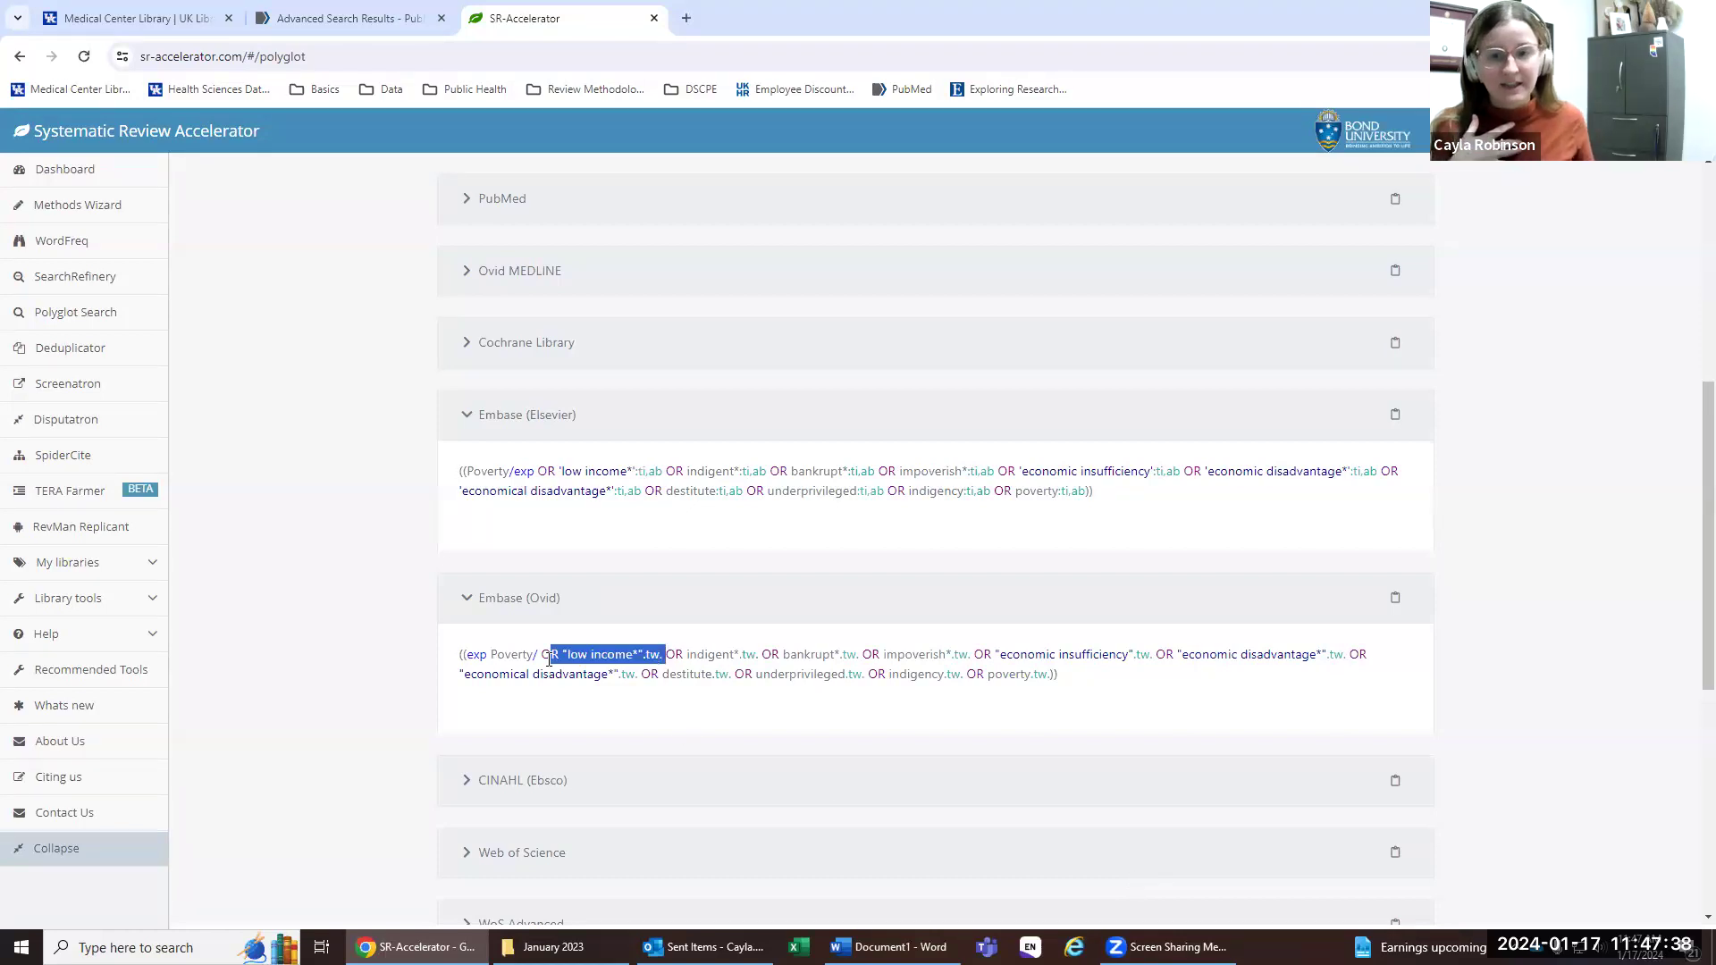
pyautogui.click(676, 596)
# Step: Review the CINAHL (Ebsco) and Web of Science translated poverty queries
pyautogui.scroll(-2, 1162, 697)
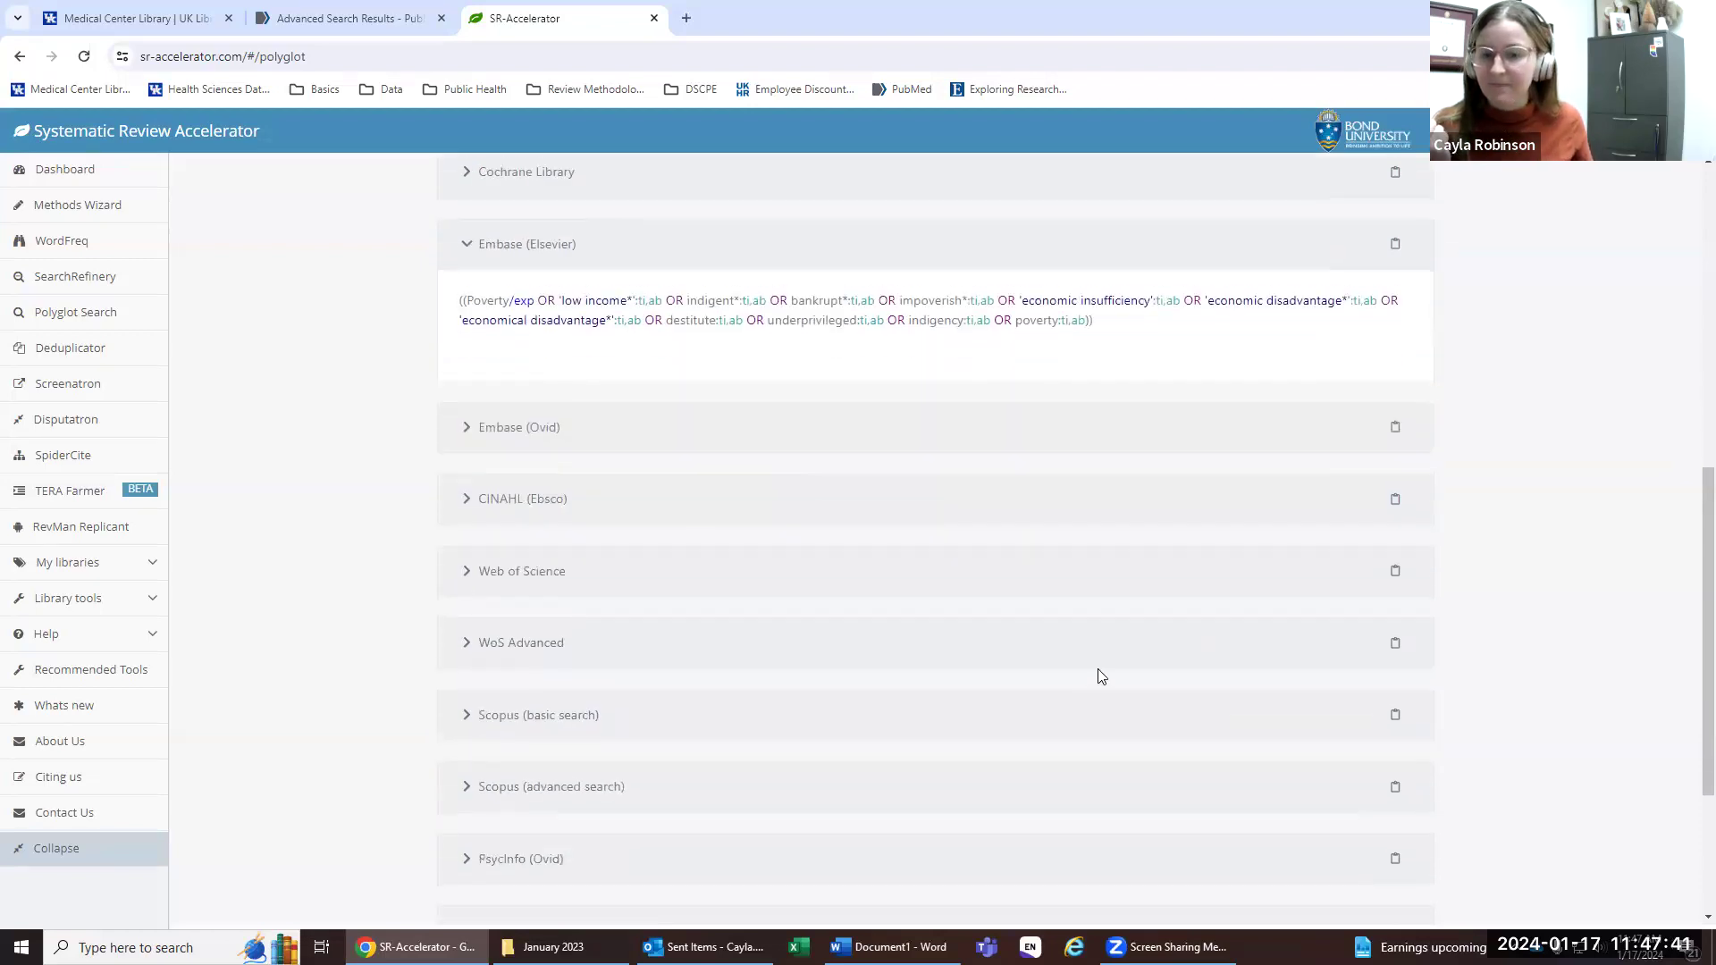
pyautogui.click(699, 500)
pyautogui.moveTo(743, 623); pyautogui.dragTo(397, 535)
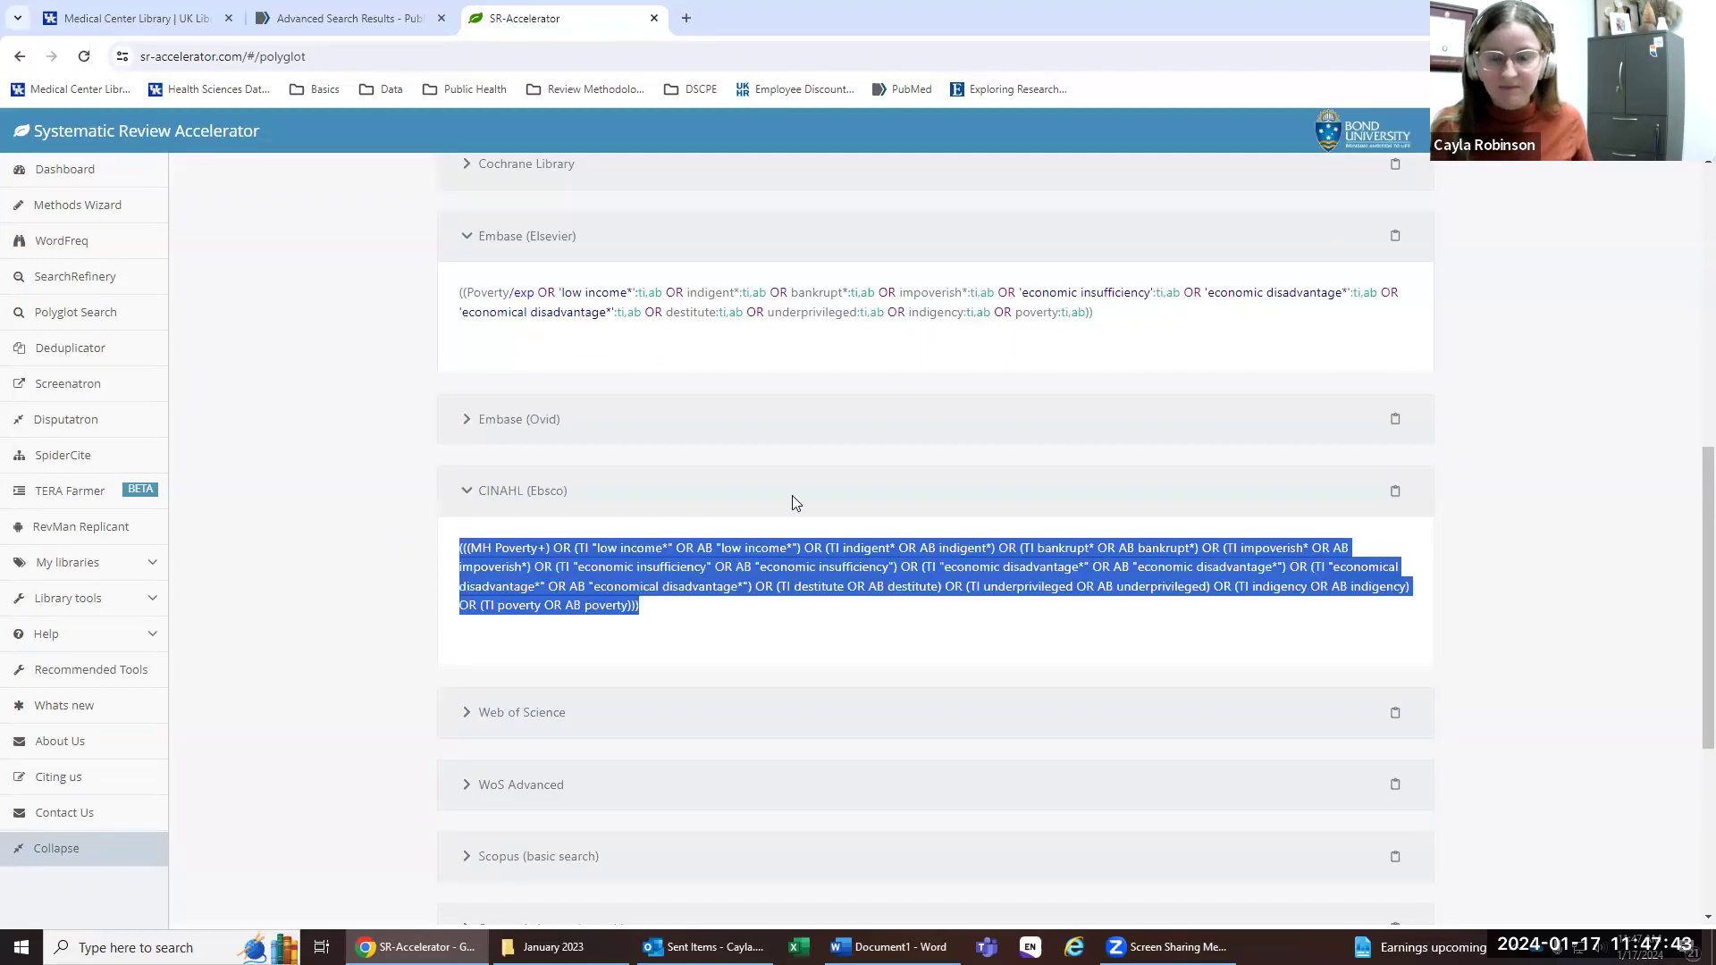
pyautogui.click(679, 497)
pyautogui.scroll(-3, 688, 554)
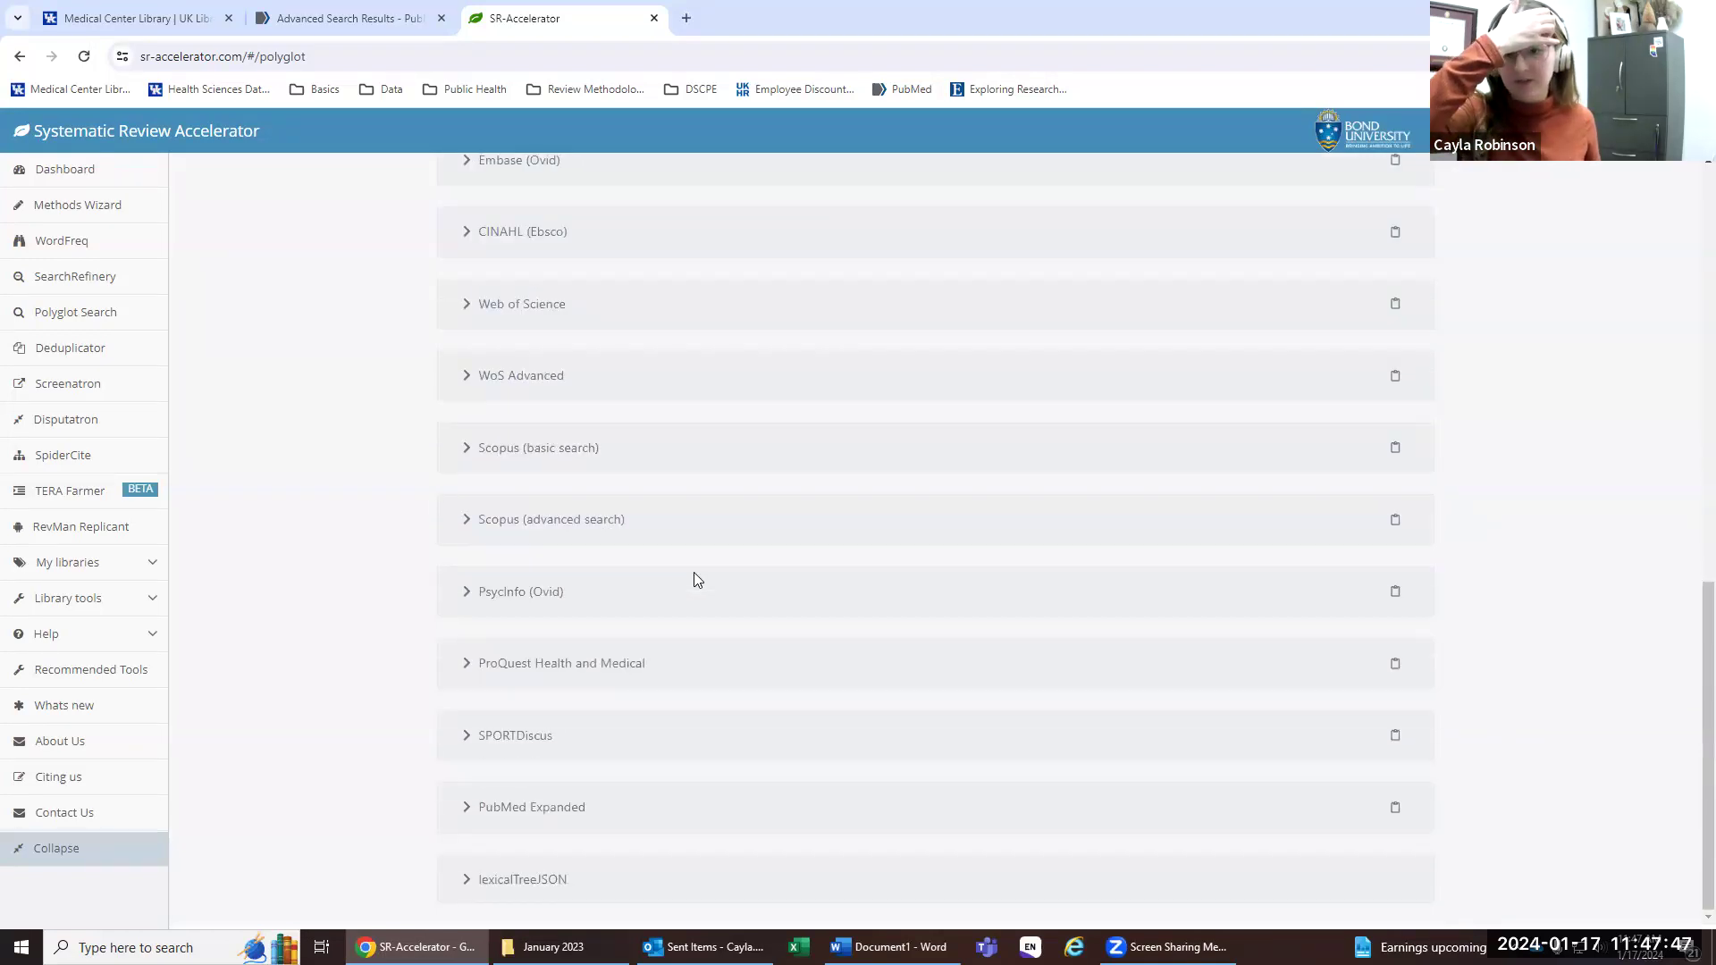
pyautogui.click(630, 295)
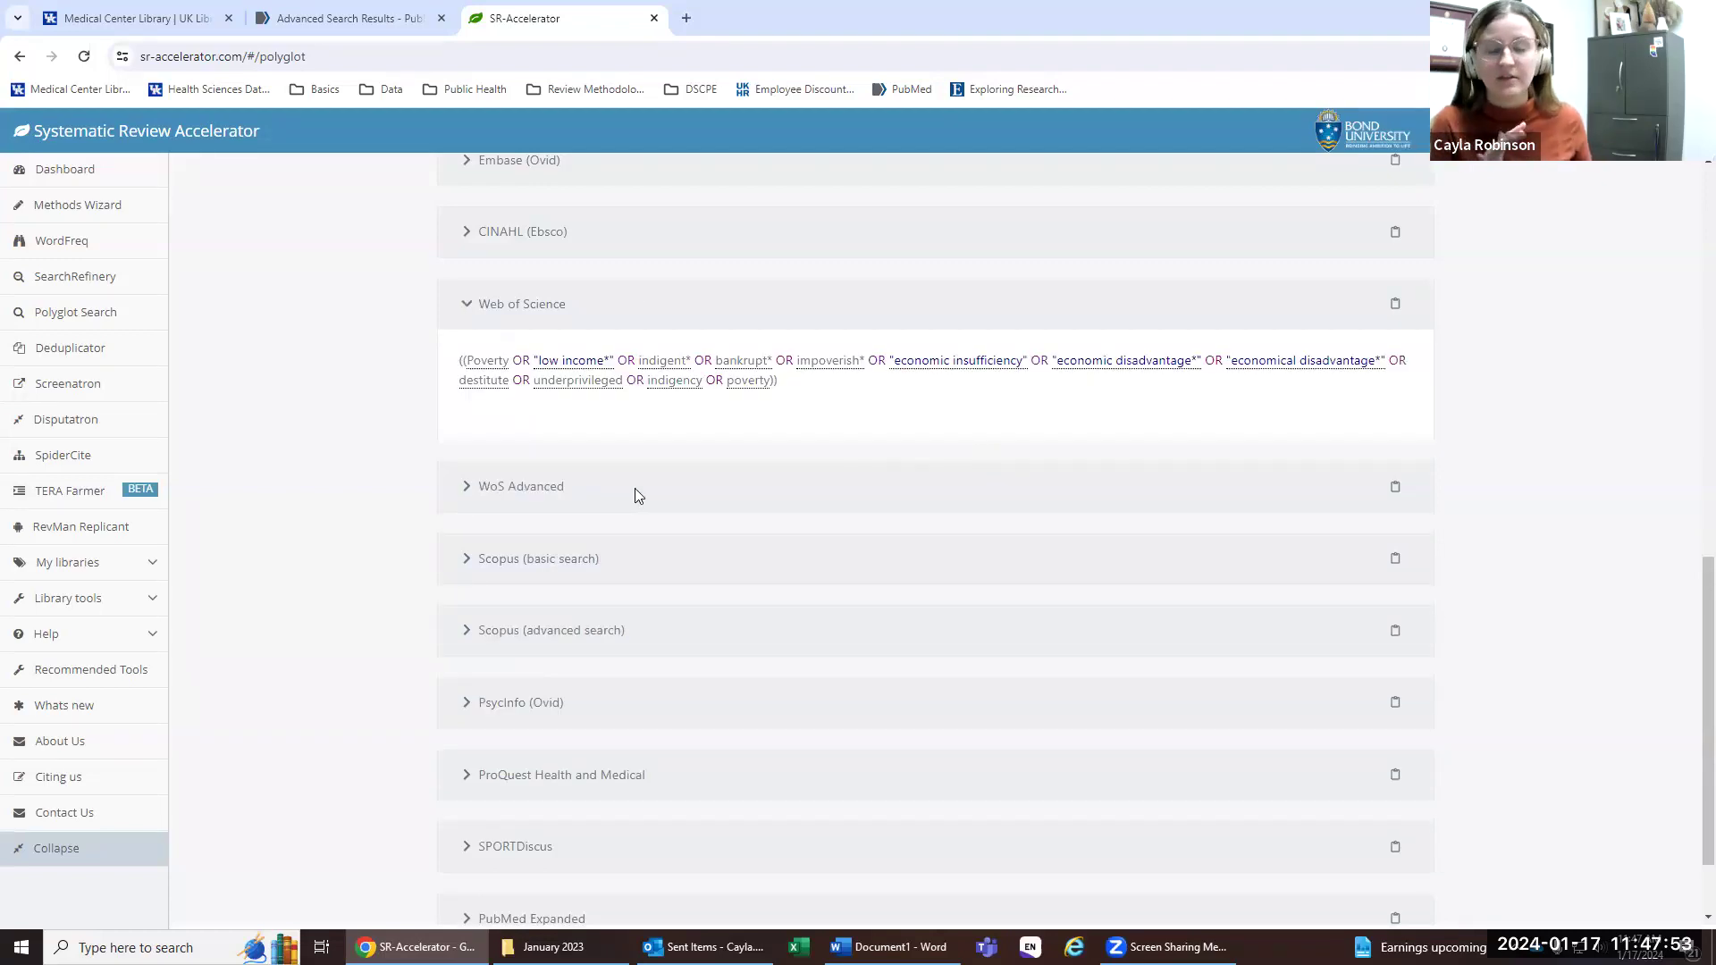
pyautogui.scroll(2, 903, 658)
pyautogui.tripleClick(704, 545)
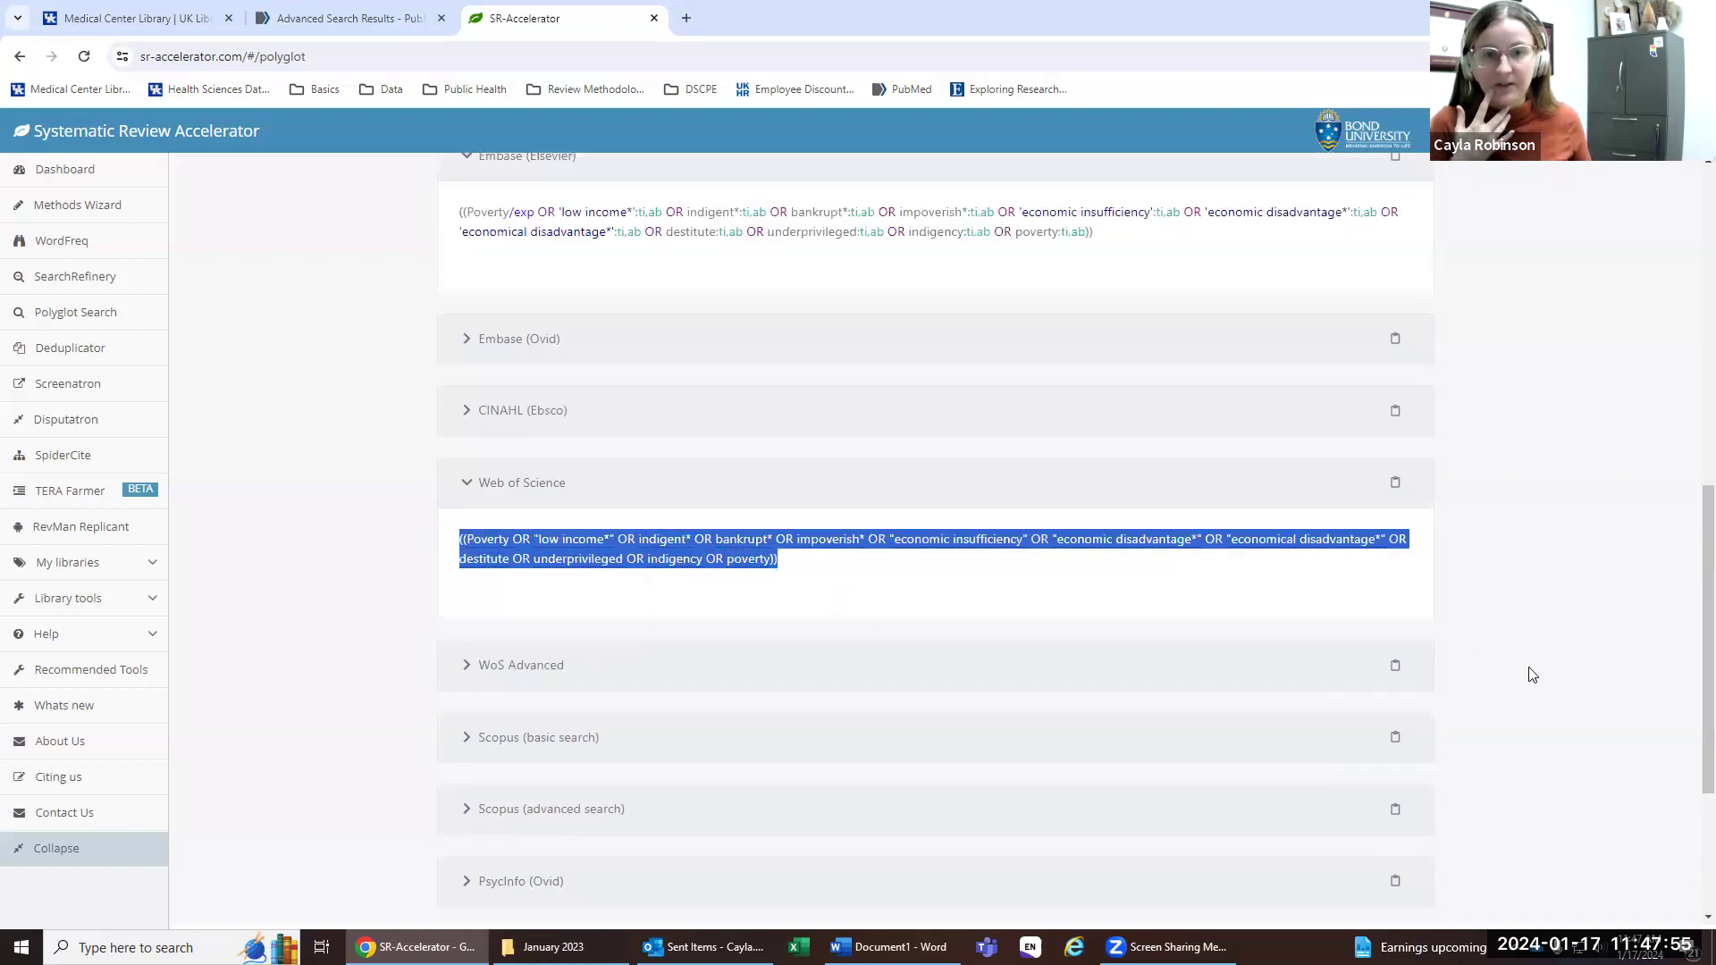
pyautogui.scroll(8, 1532, 675)
pyautogui.scroll(-2, 957, 652)
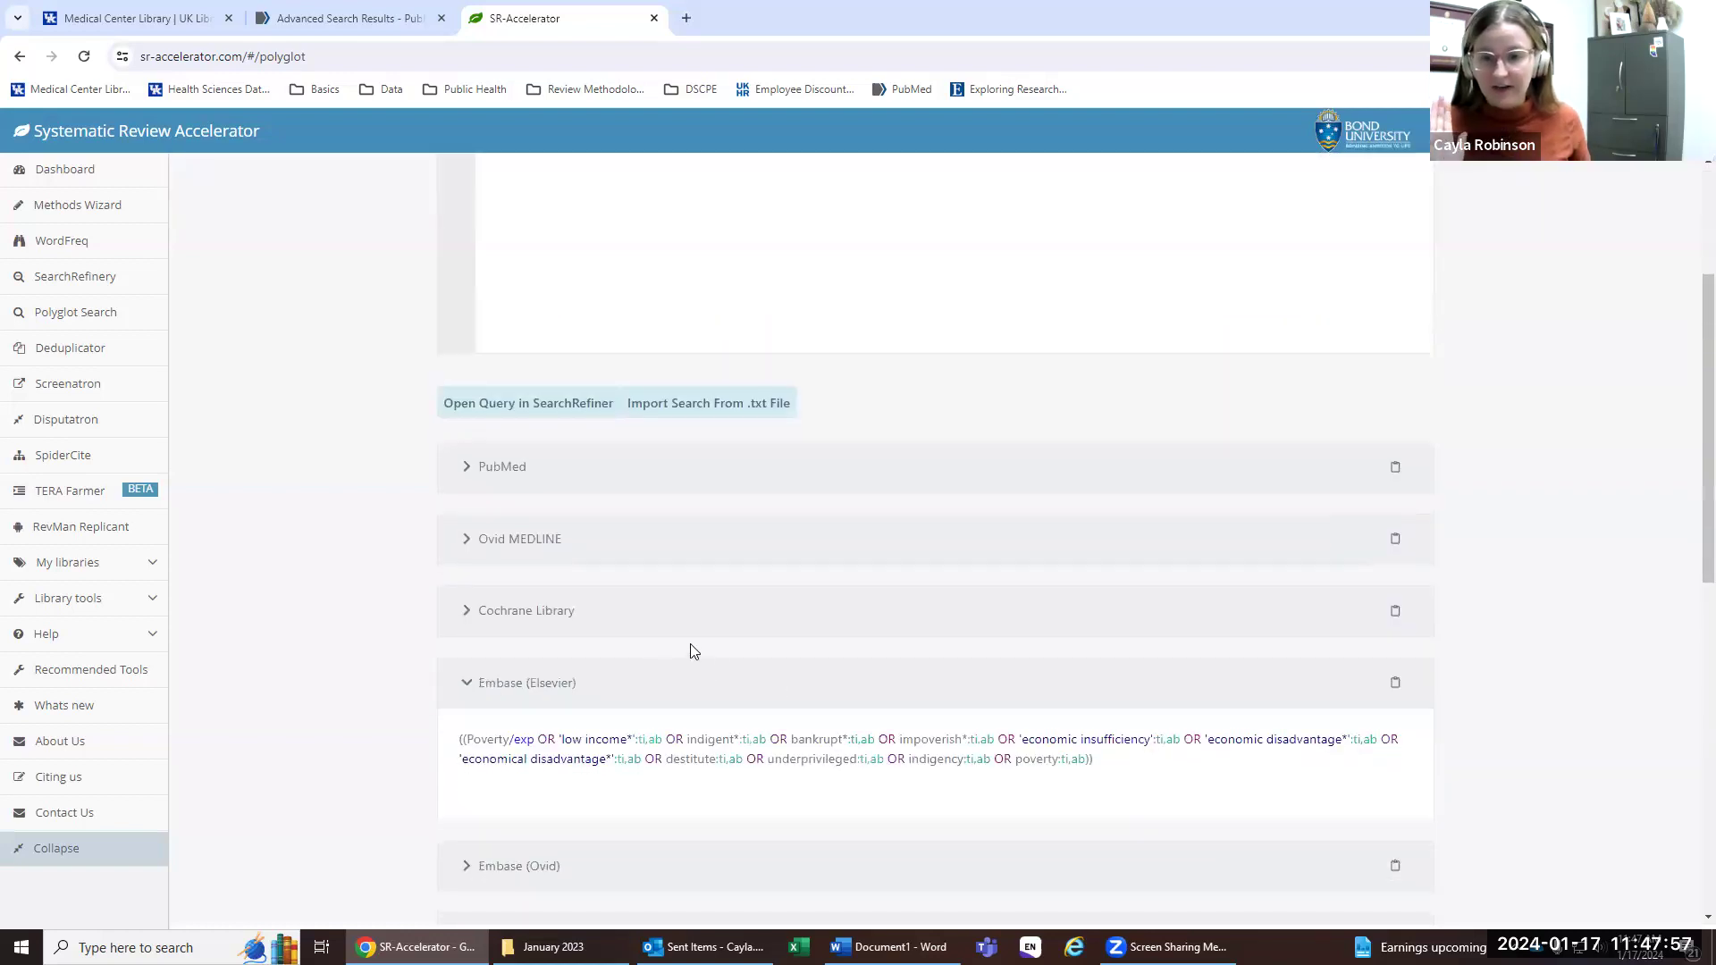
pyautogui.scroll(-4, 694, 679)
pyautogui.click(564, 563)
# Step: Select the whole Embase (Elsevier) translated query
pyautogui.scroll(4, 562, 546)
pyautogui.scroll(-4, 567, 747)
pyautogui.scroll(4, 619, 481)
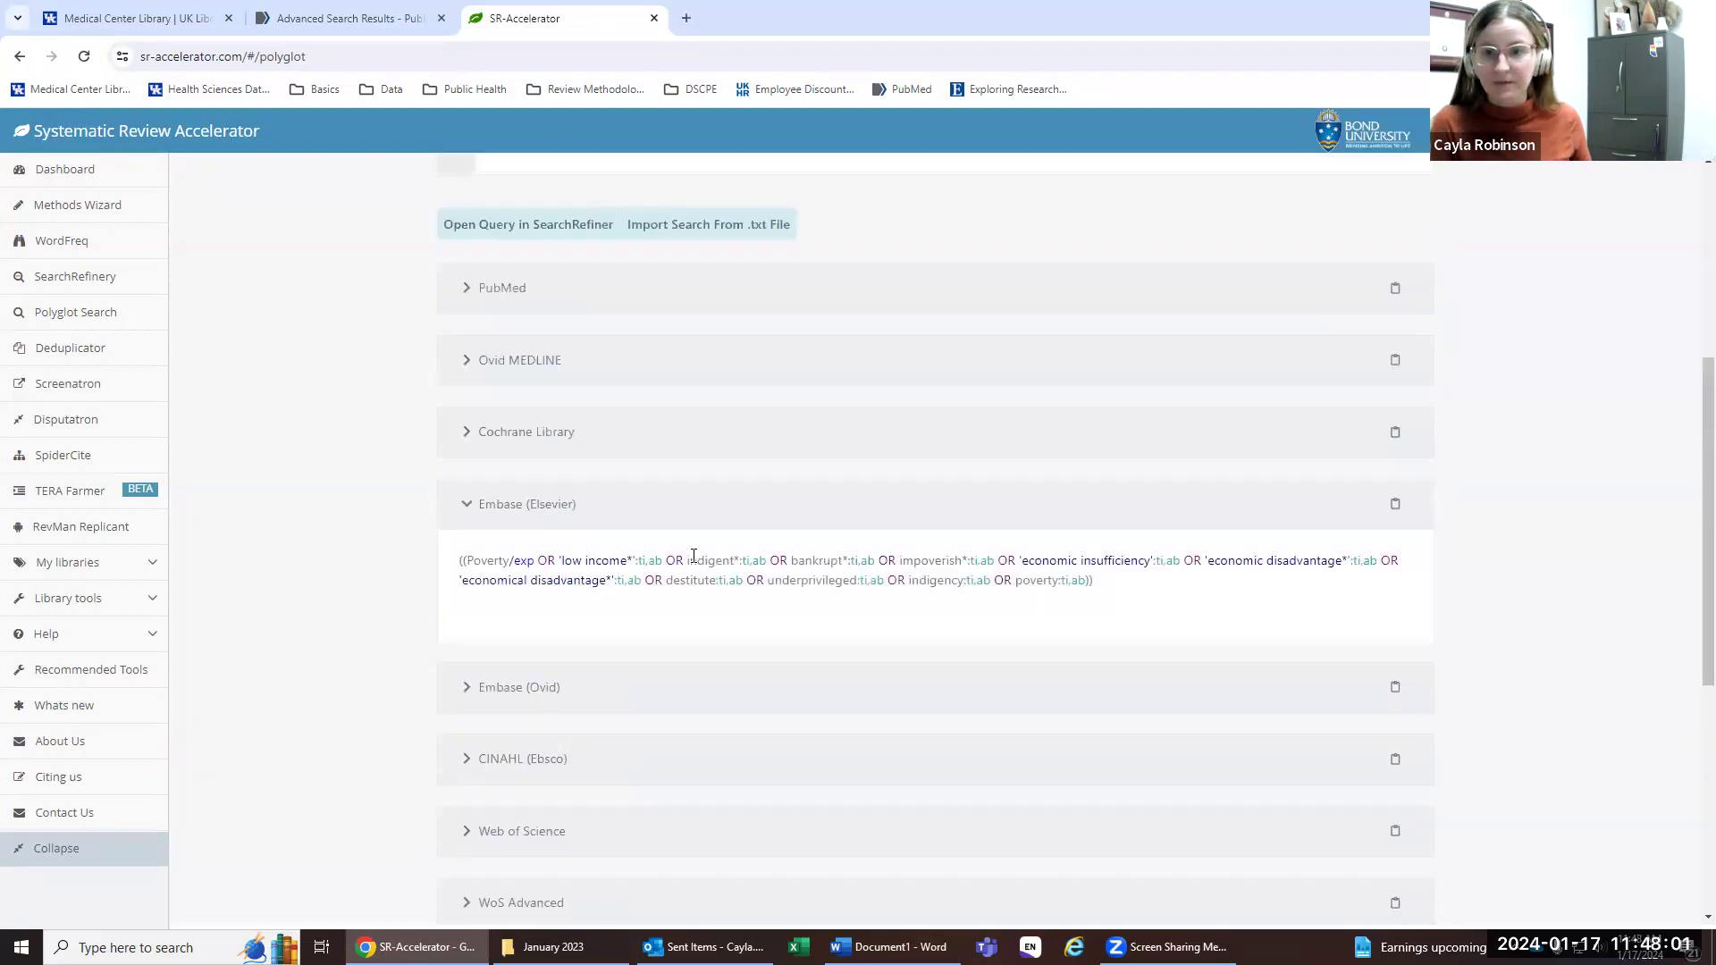
pyautogui.moveTo(1131, 592); pyautogui.dragTo(454, 560)
pyautogui.hotkey('ctrl', 'c')
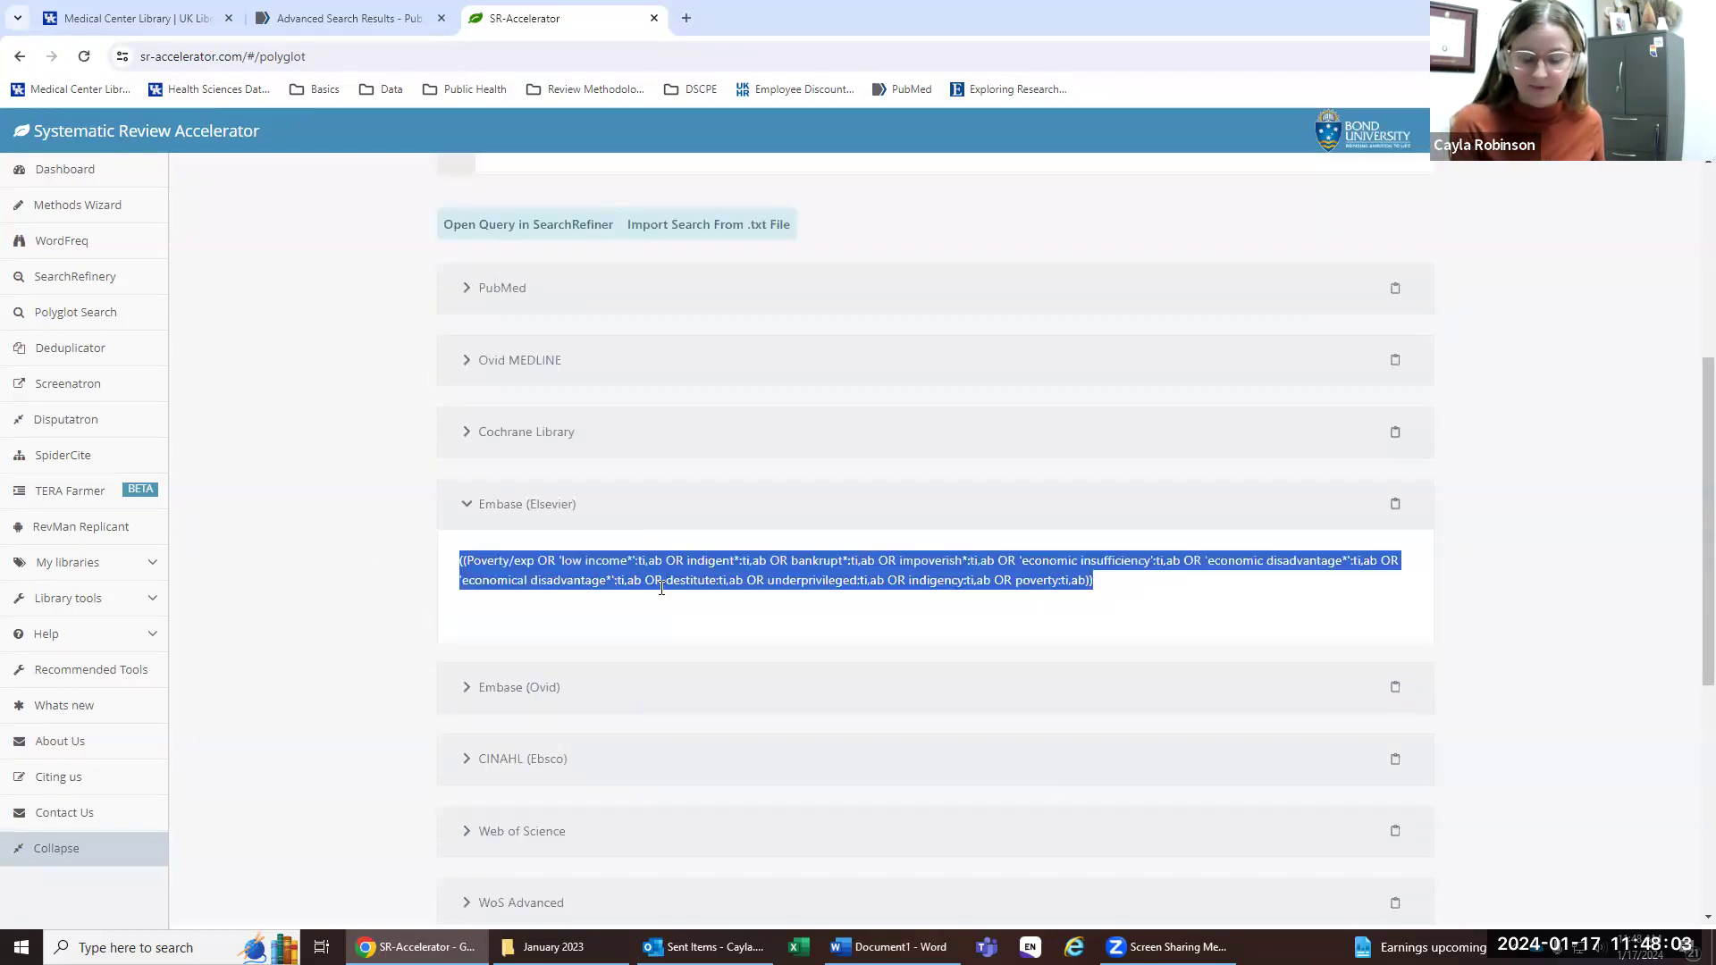
# Step: Paste the Embase (Elsevier) query on a new line under the EMBASE heading
pyautogui.hotkey('alt', 'Tab')
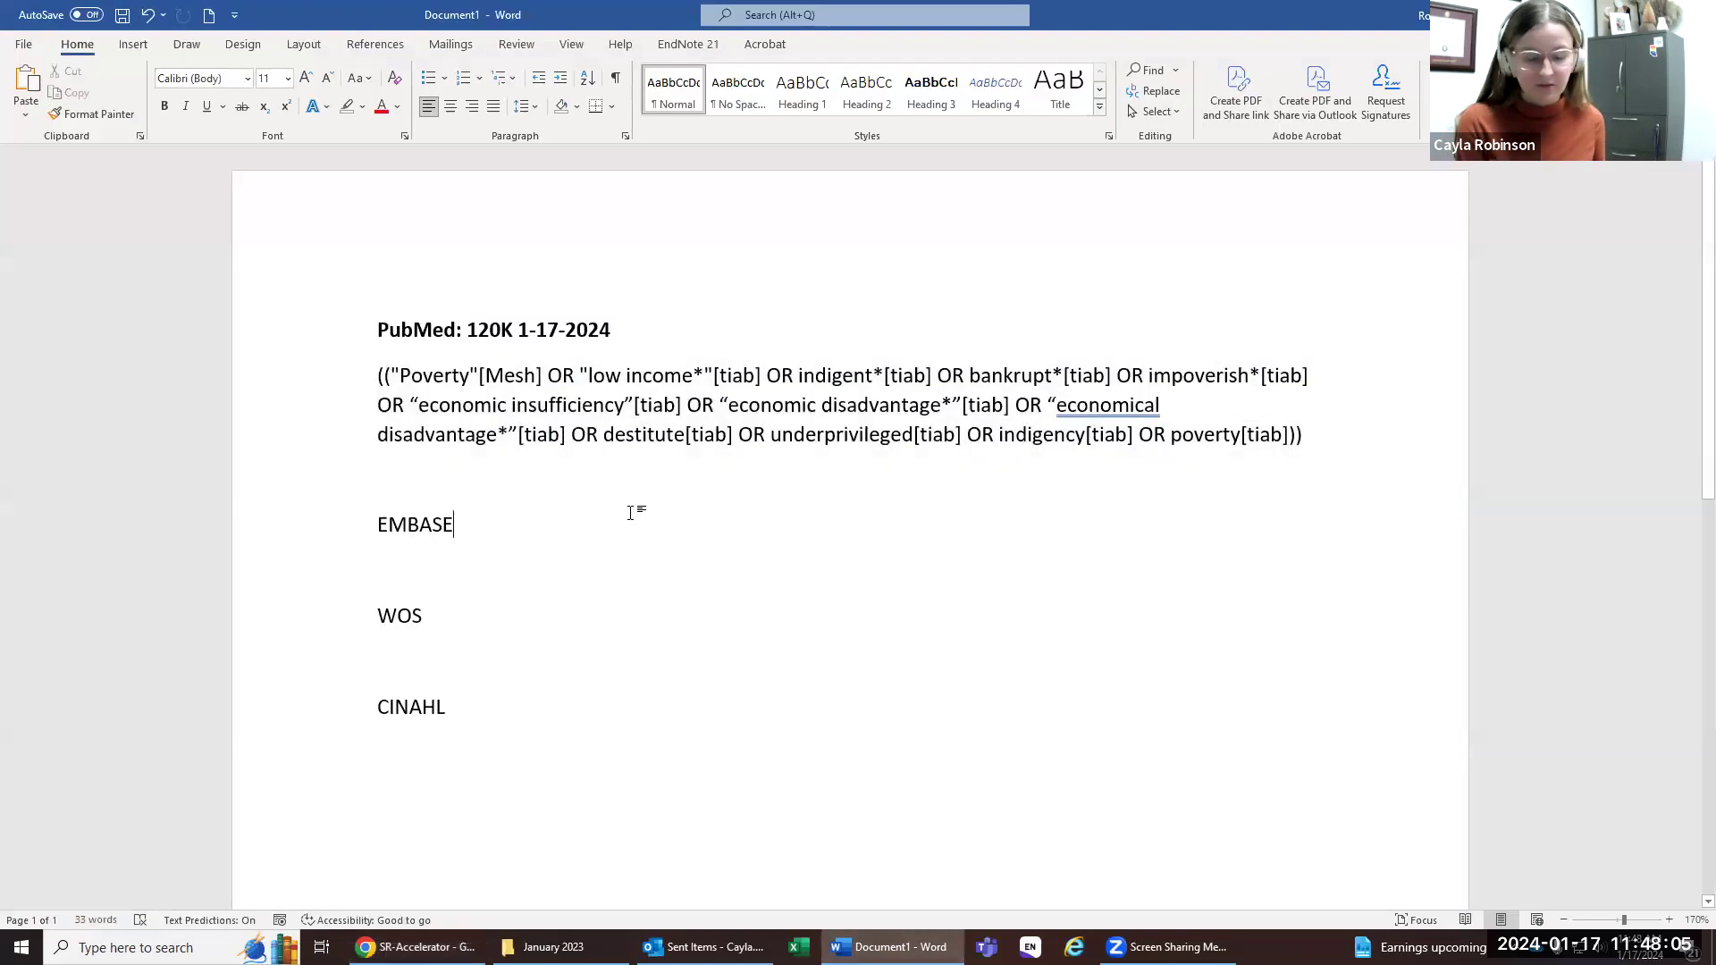
pyautogui.press('Return')
pyautogui.rightClick(548, 551)
pyautogui.press('Escape')
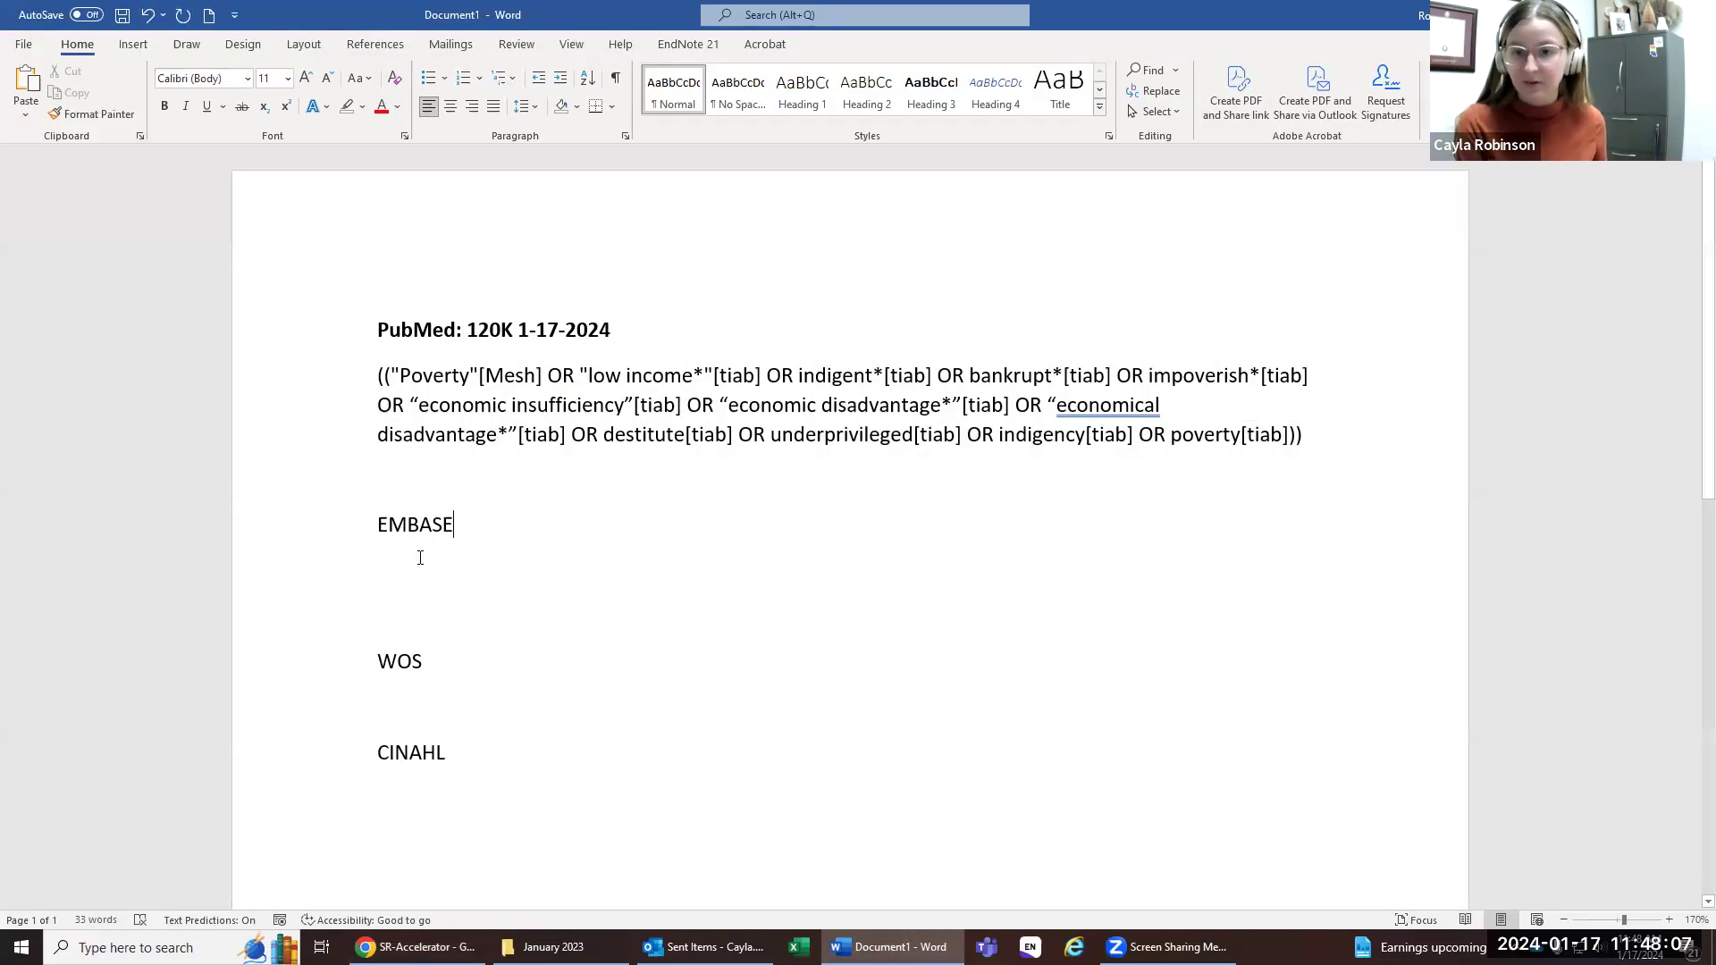
pyautogui.rightClick(420, 558)
pyautogui.click(515, 645)
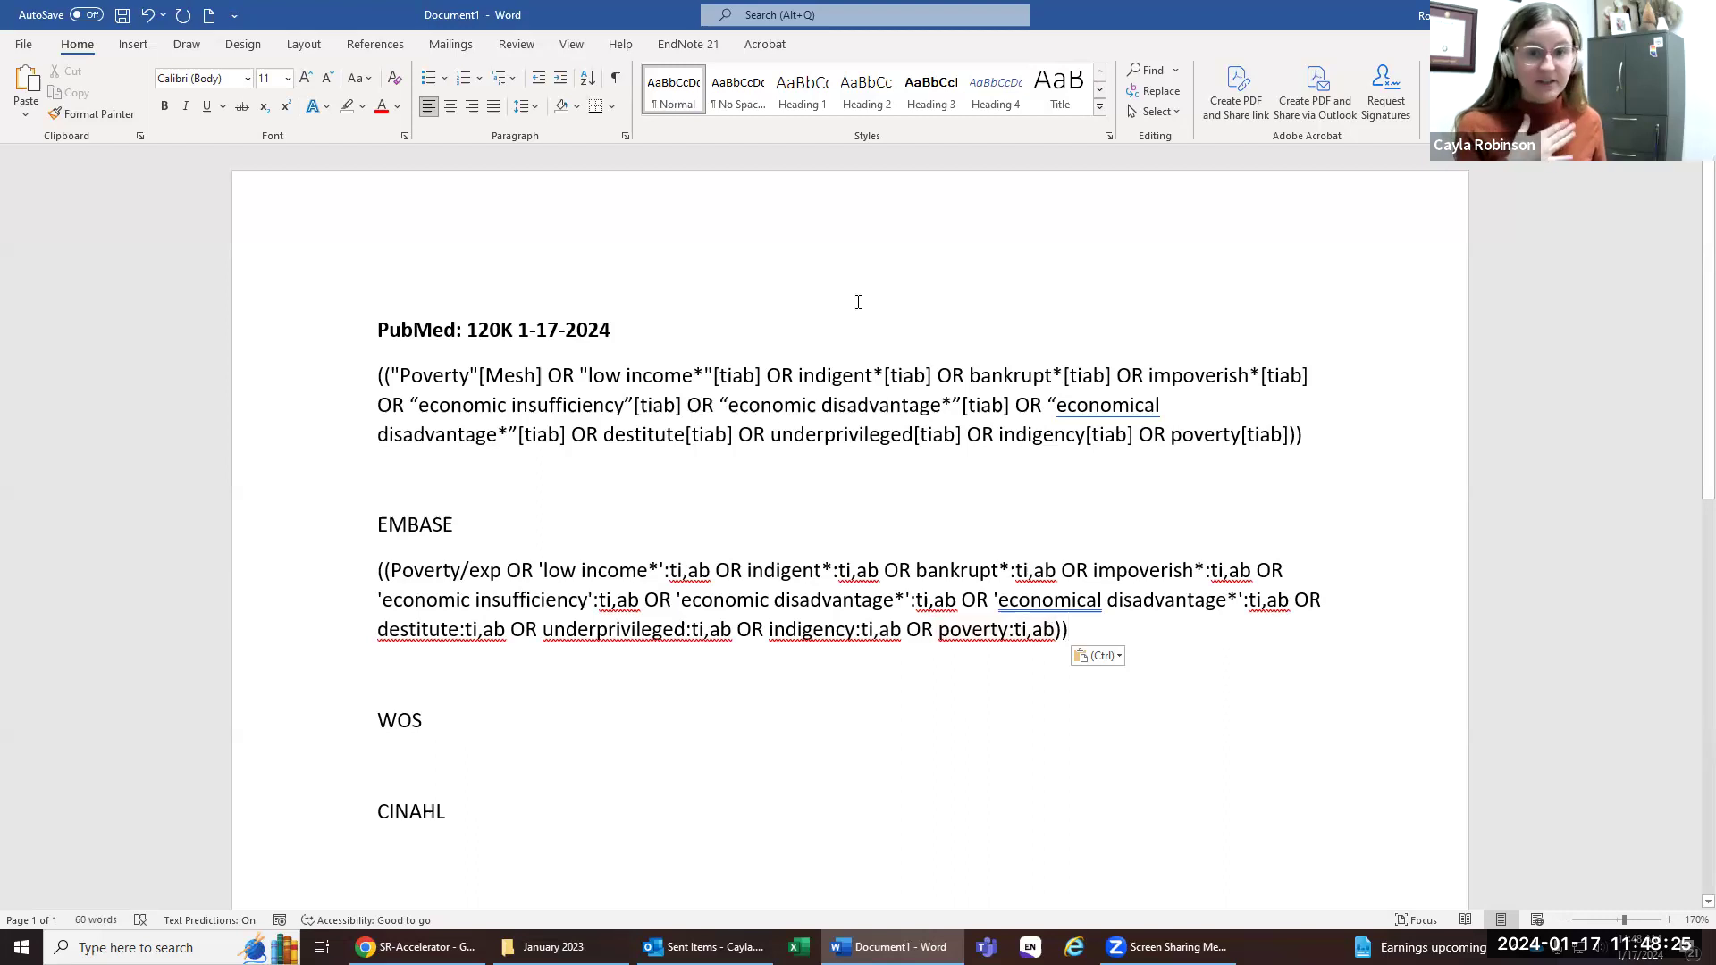
# Step: Compare the Embase keyword terms after Poverty/exp against the PubMed string
pyautogui.click(1288, 435)
pyautogui.moveTo(740, 444); pyautogui.dragTo(400, 365)
pyautogui.click(538, 543)
pyautogui.moveTo(512, 576); pyautogui.dragTo(1057, 634)
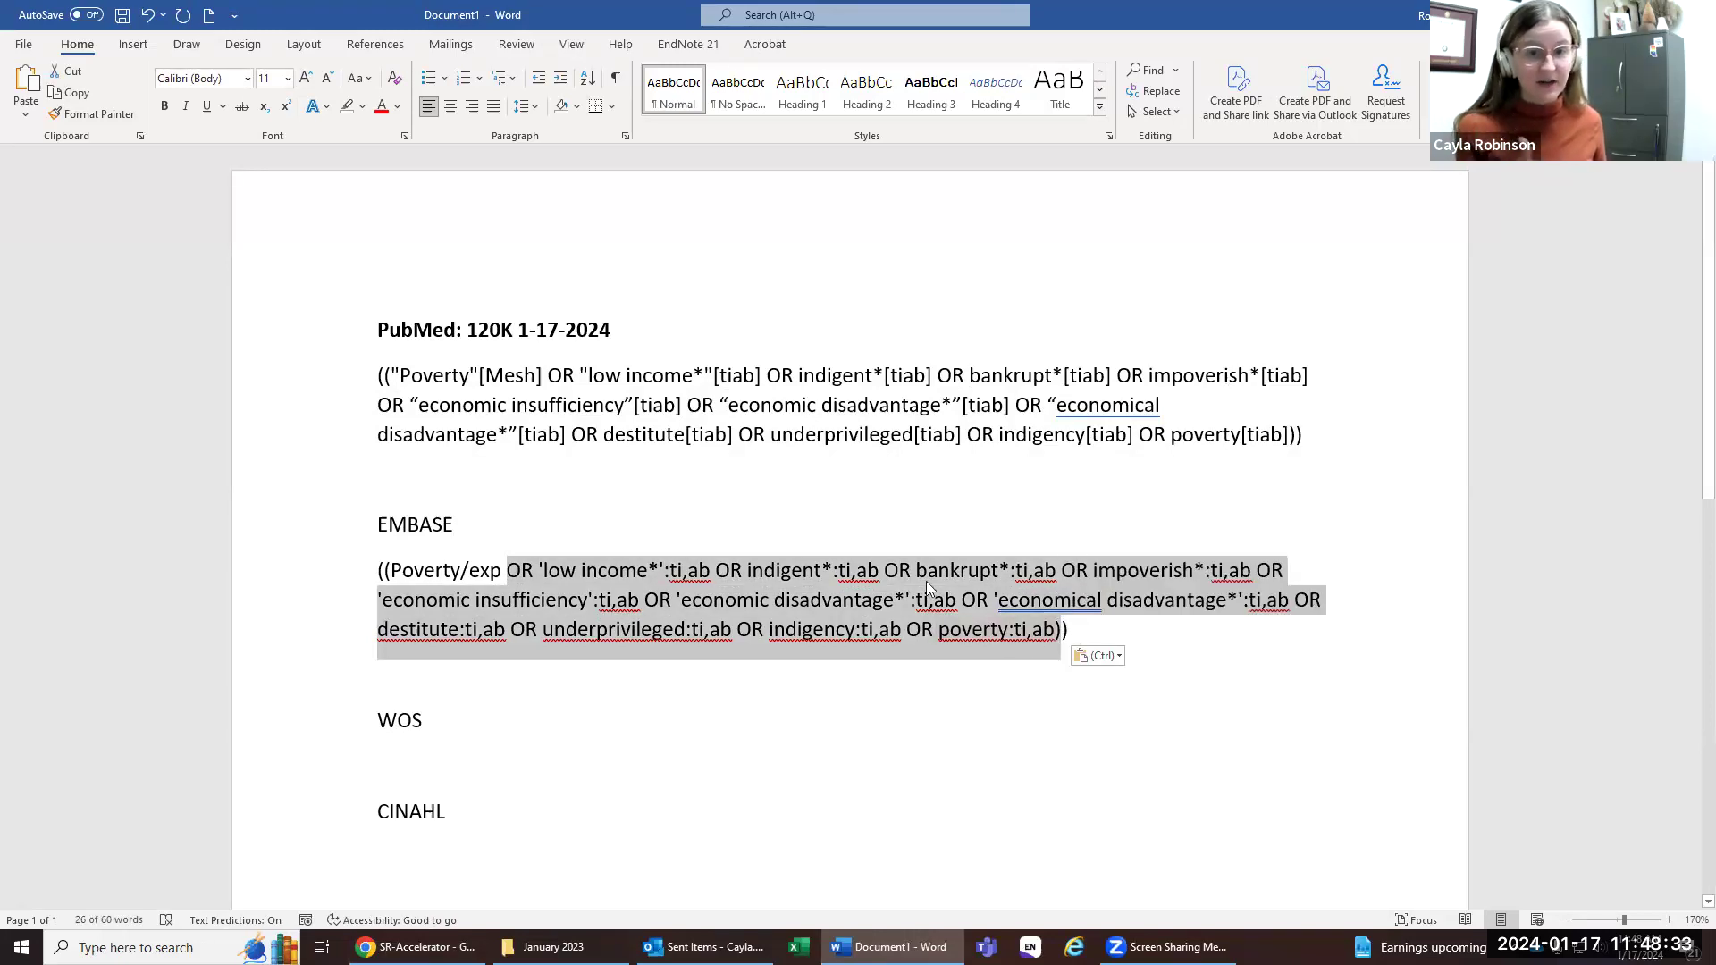
pyautogui.click(863, 597)
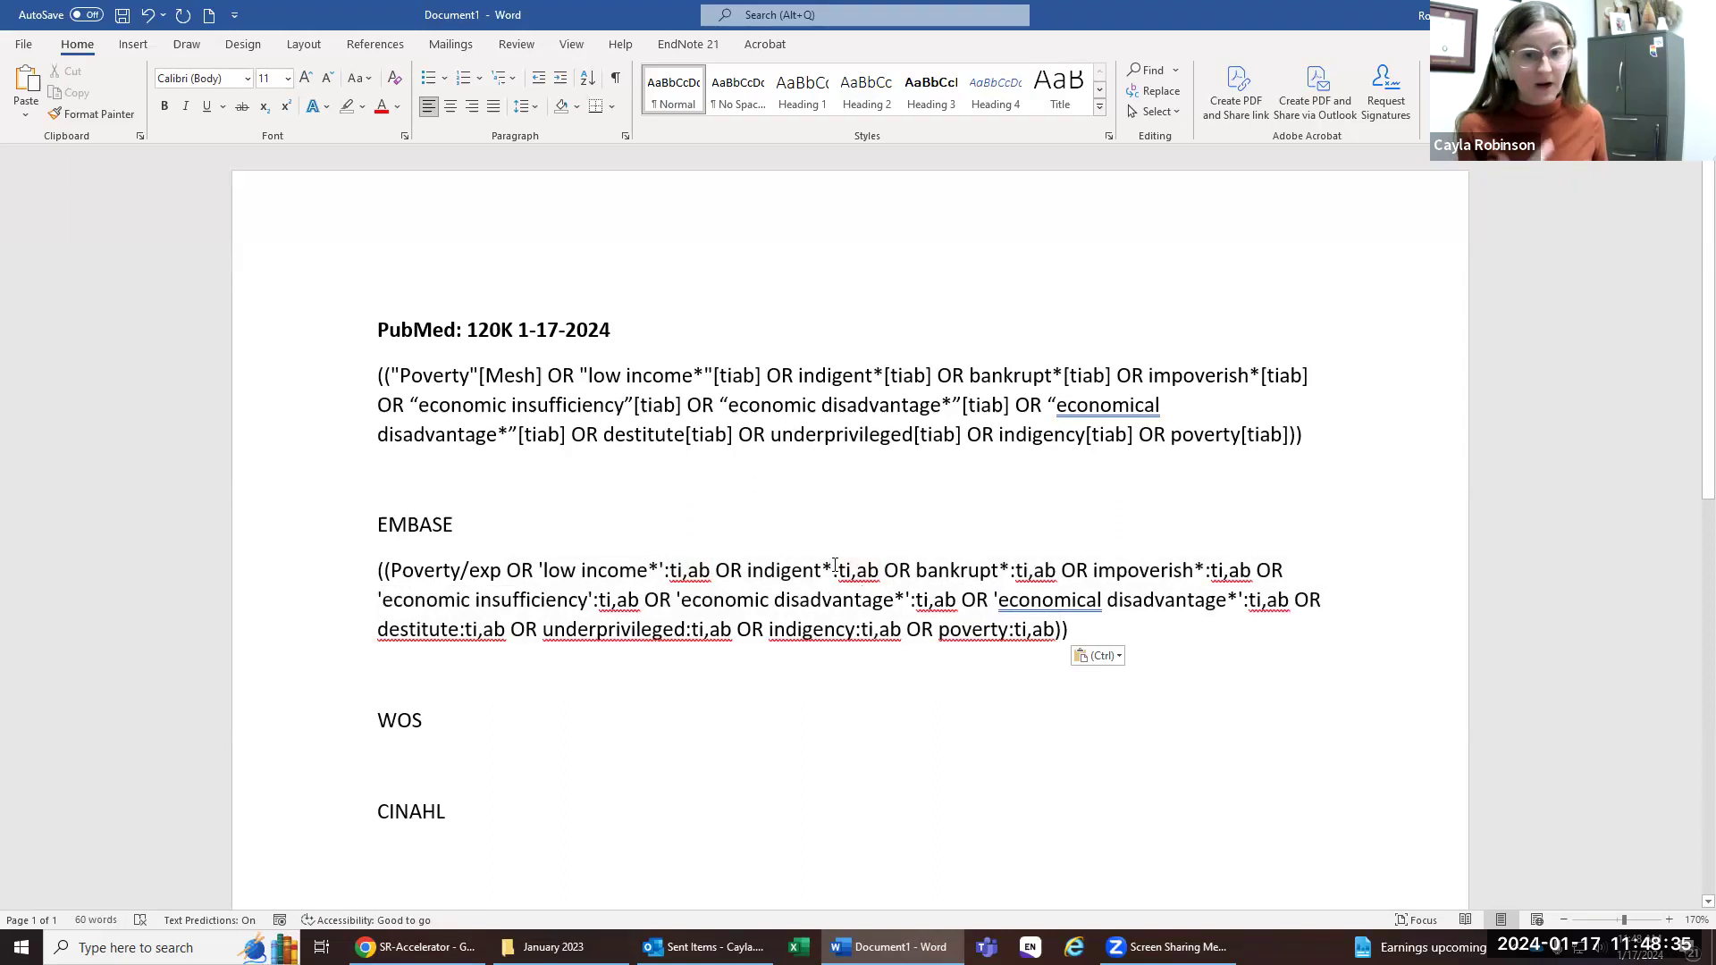
pyautogui.moveTo(657, 570); pyautogui.dragTo(667, 570)
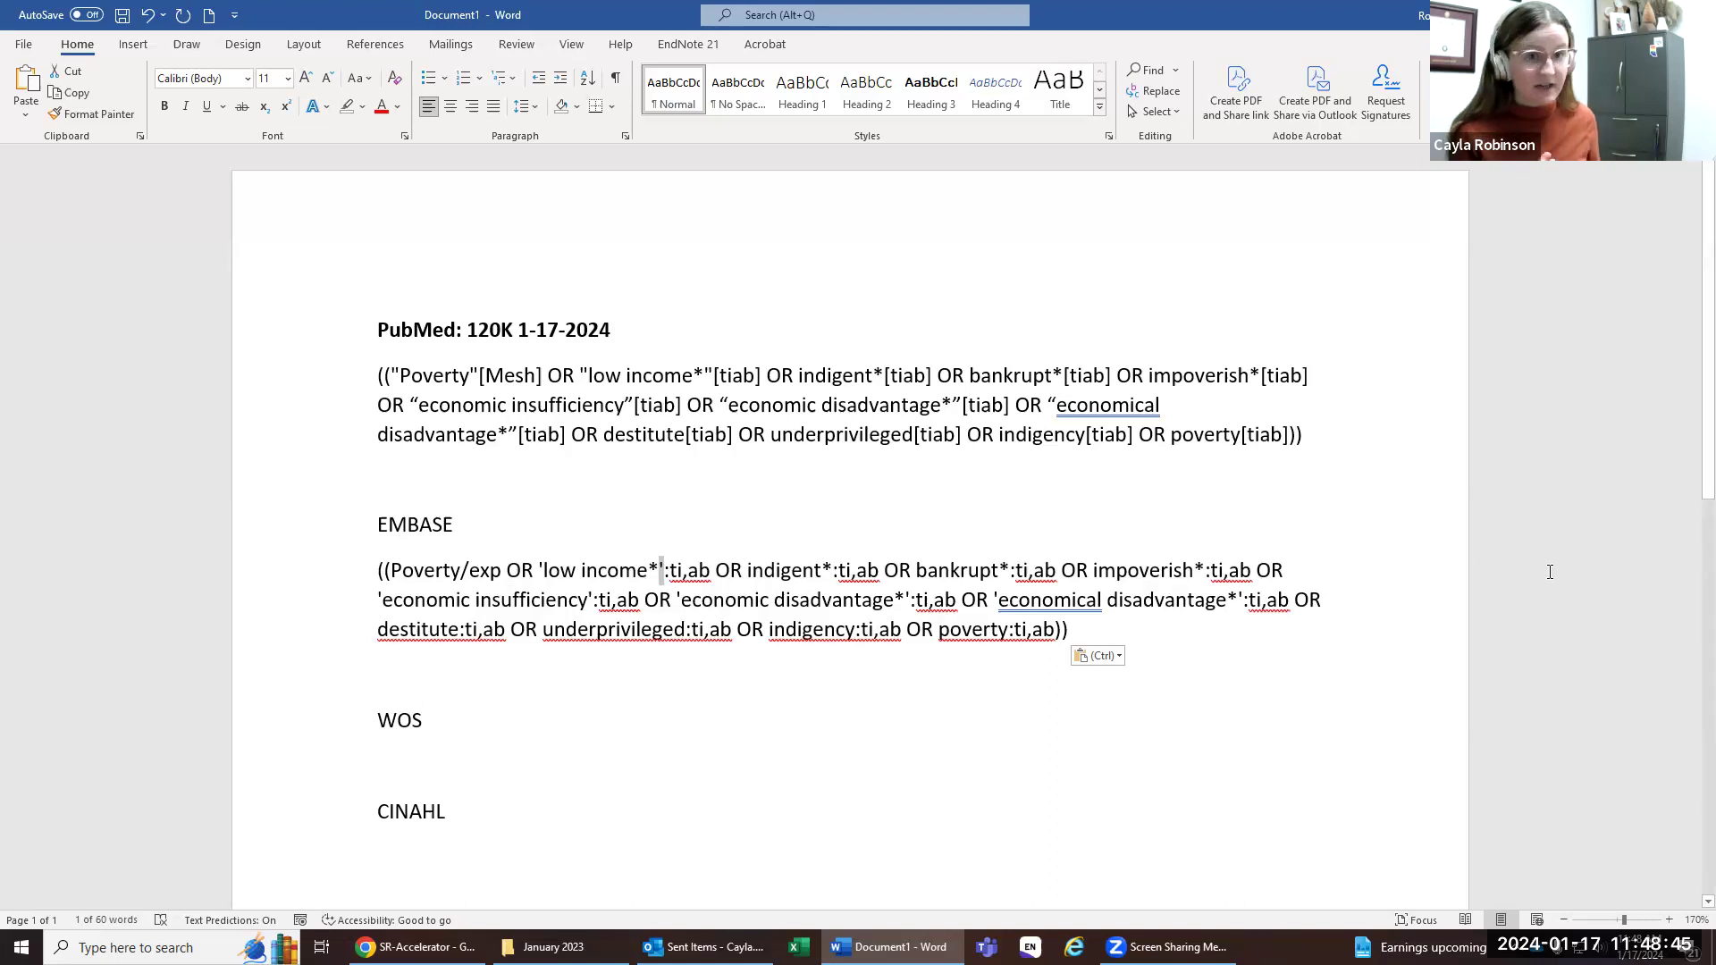
pyautogui.moveTo(1047, 630); pyautogui.dragTo(528, 581)
# Step: Re-check the full PubMed and EMBASE paragraphs against each other
pyautogui.moveTo(1308, 439); pyautogui.dragTo(306, 372)
pyautogui.click(906, 657)
pyautogui.click(1092, 635)
pyautogui.moveTo(1069, 631); pyautogui.dragTo(384, 580)
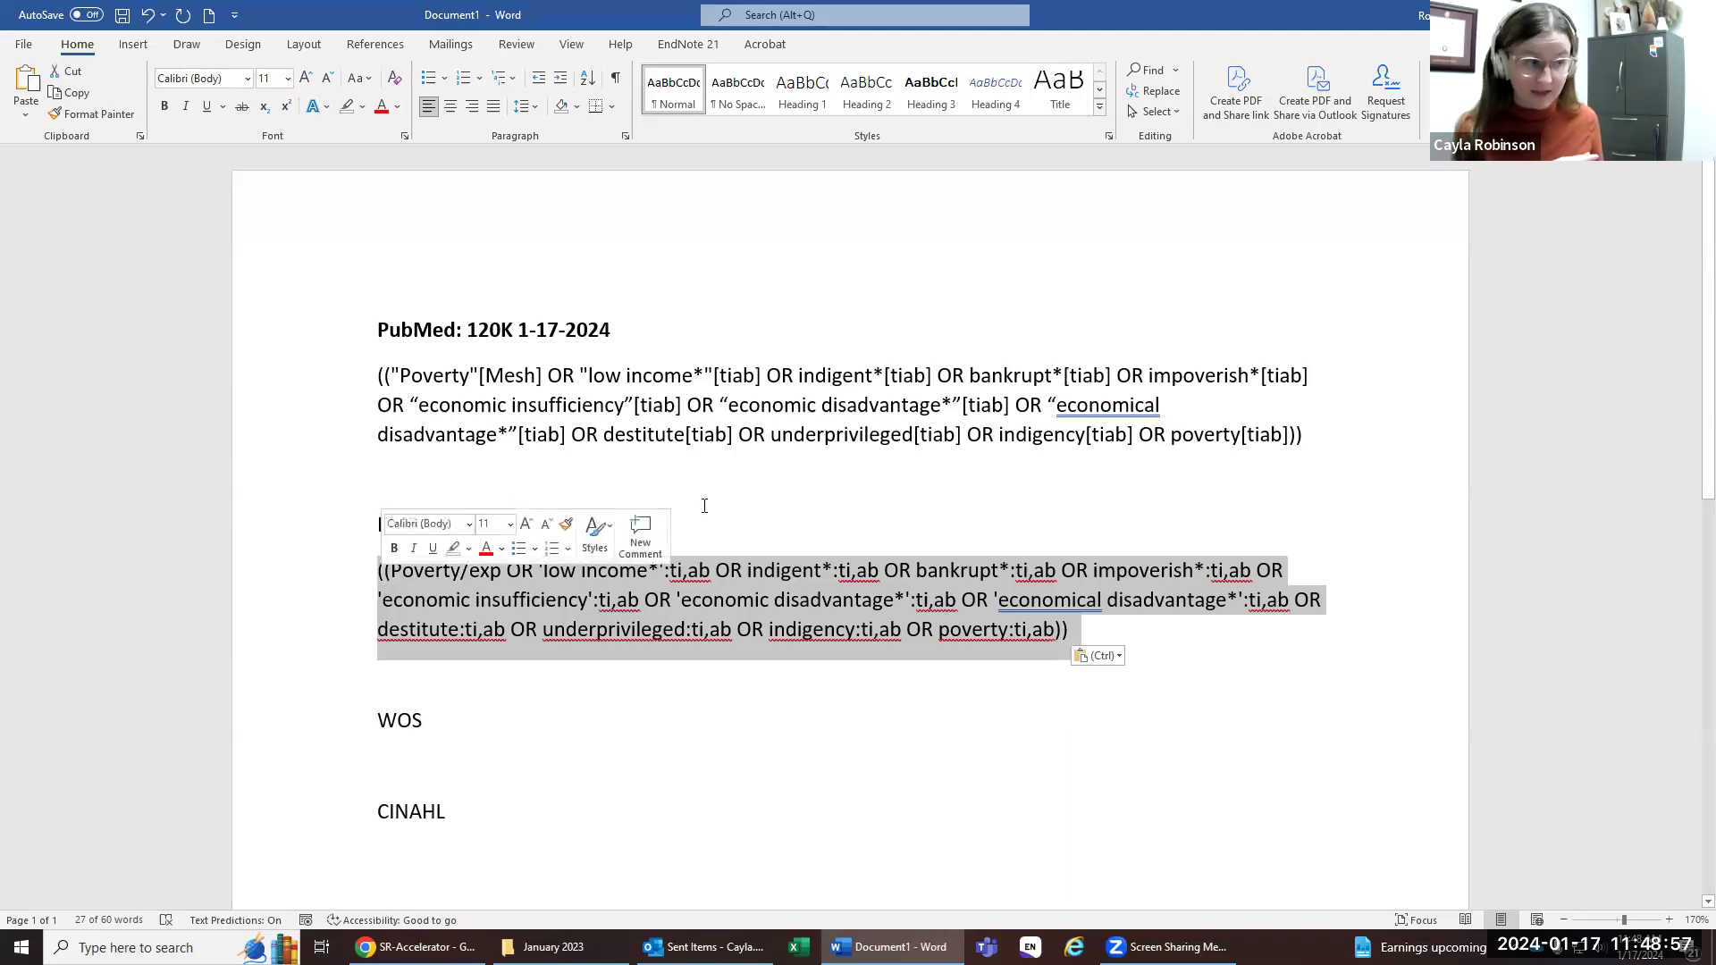
pyautogui.click(967, 716)
pyautogui.moveTo(1008, 630); pyautogui.dragTo(617, 600)
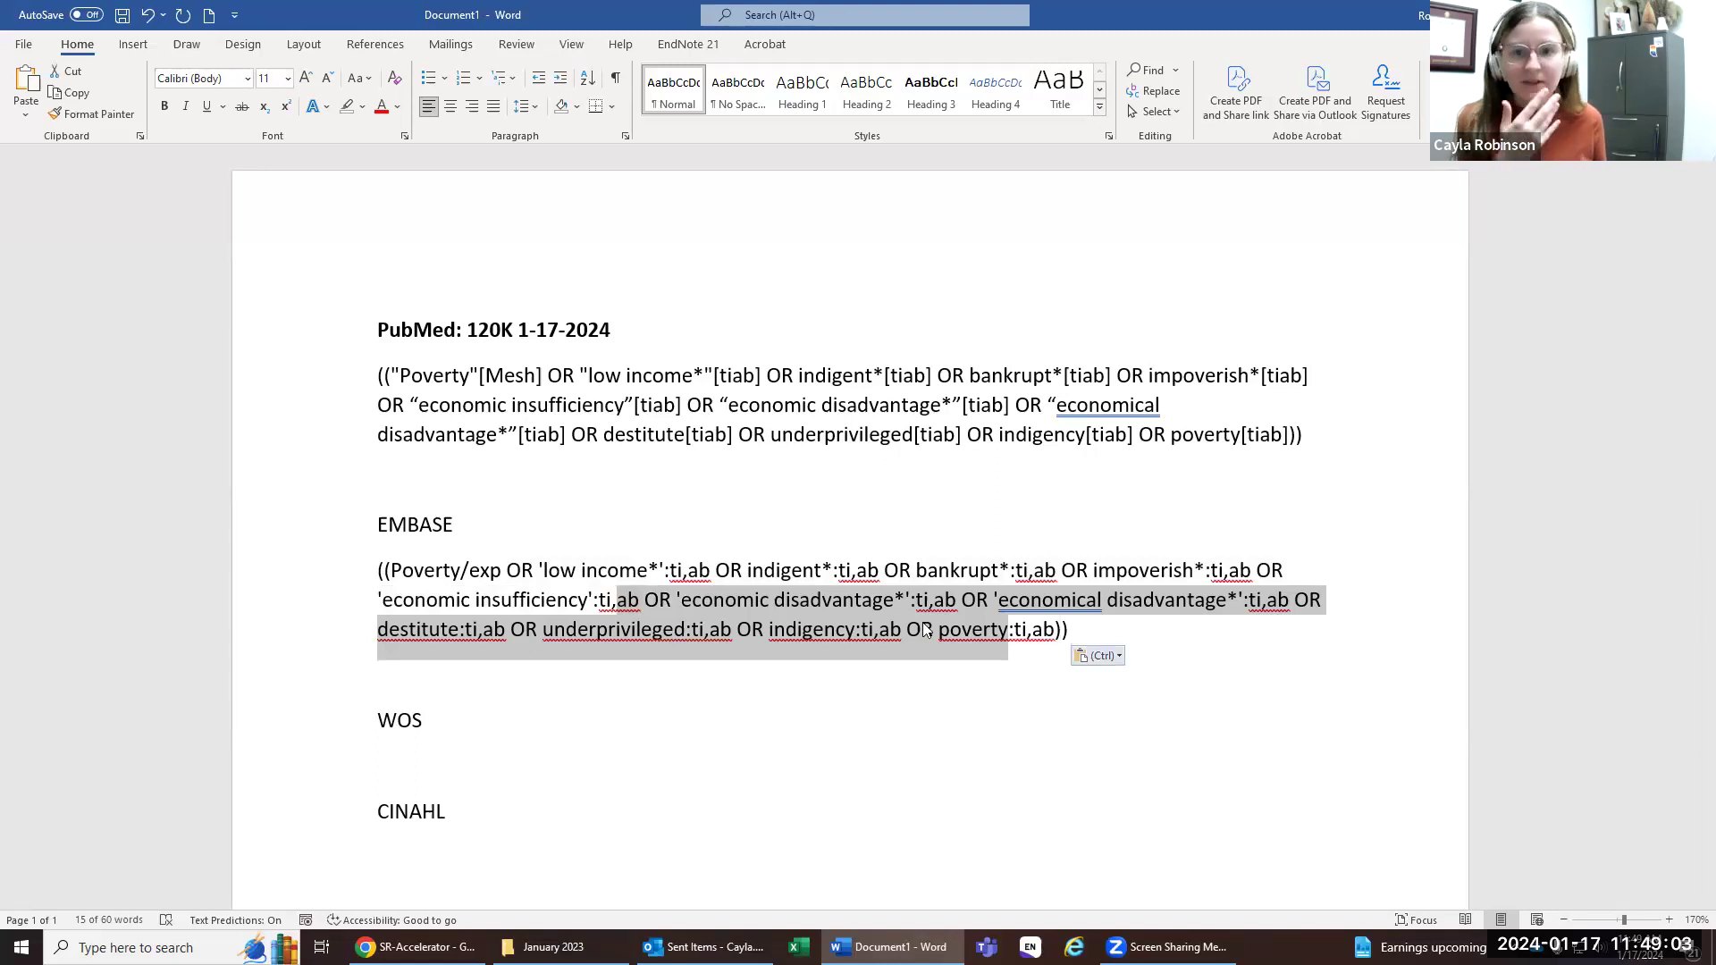
pyautogui.click(574, 600)
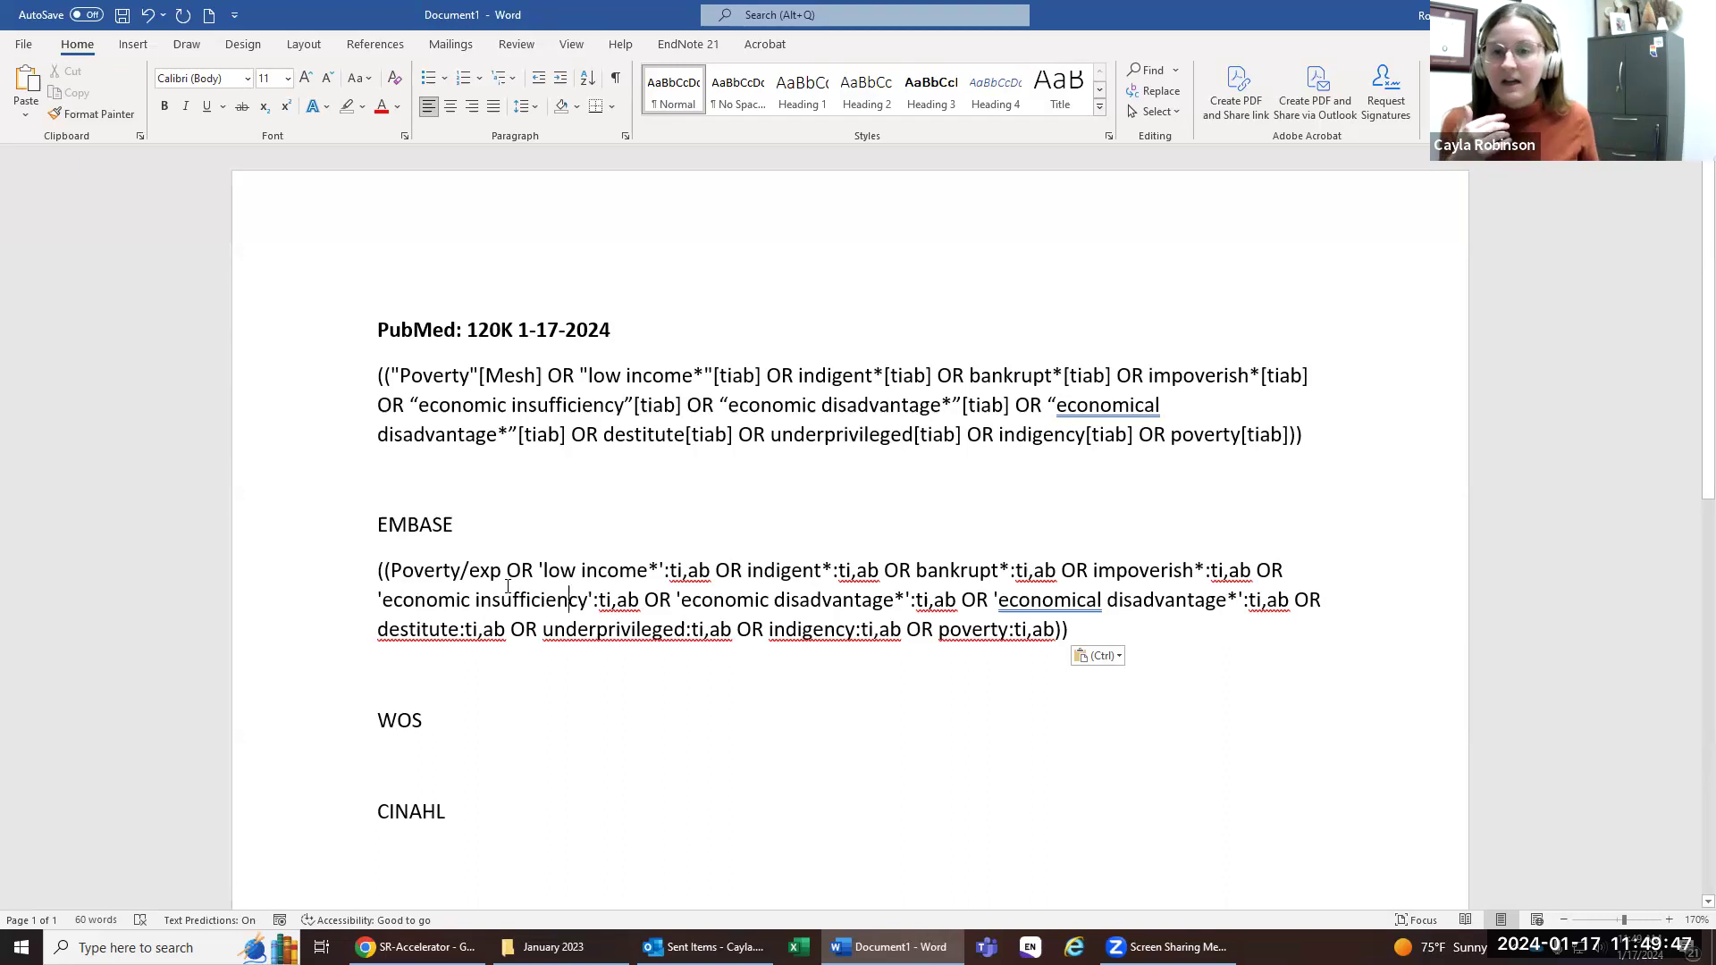
# Step: Highlight the 'Poverty/exp' term opening the Embase query in turquoise
pyautogui.moveTo(523, 569); pyautogui.dragTo(1058, 629)
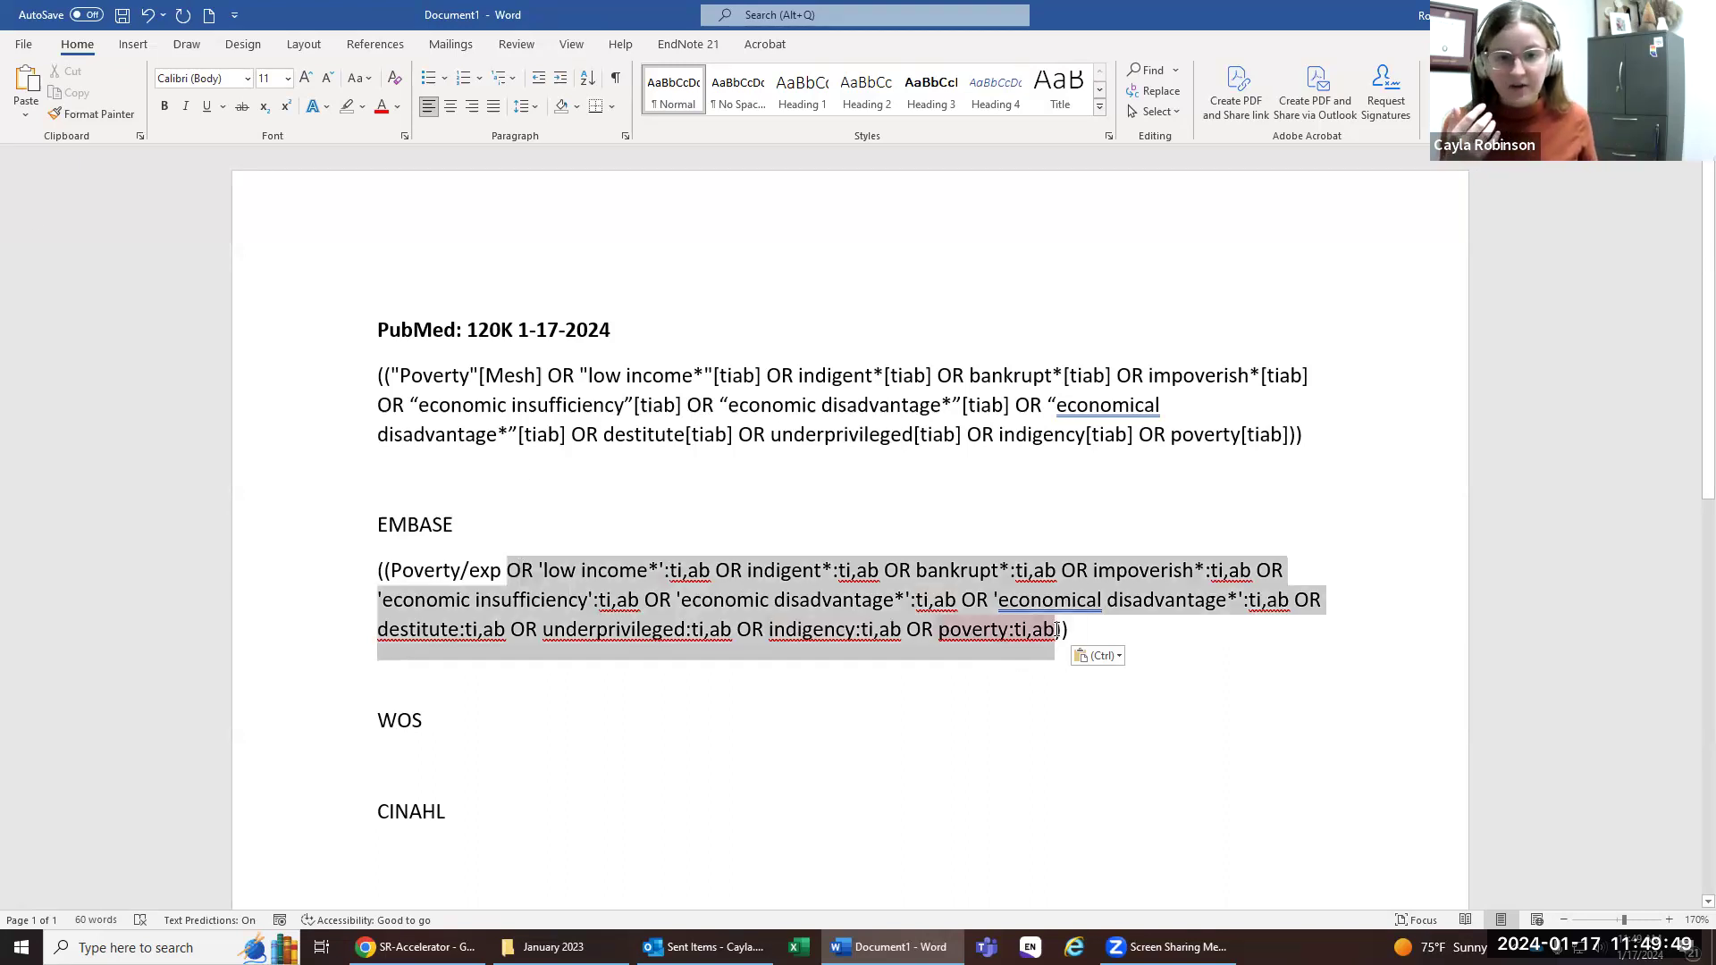
pyautogui.click(507, 571)
pyautogui.moveTo(507, 570); pyautogui.dragTo(391, 570)
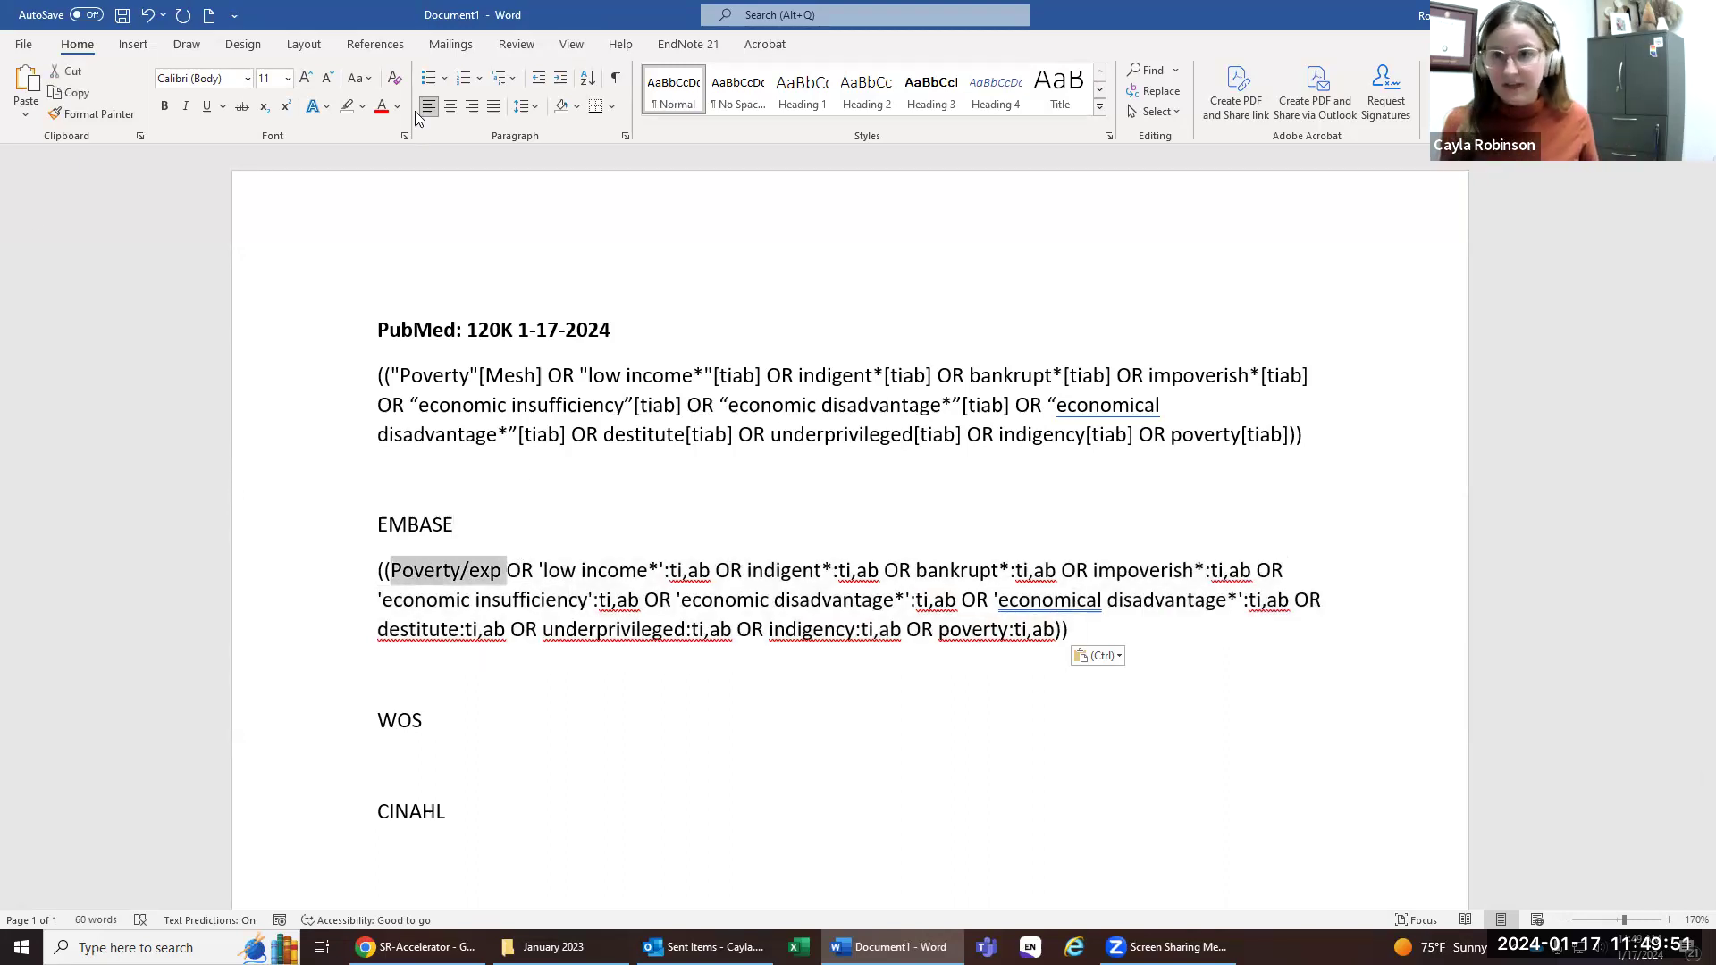
pyautogui.click(362, 106)
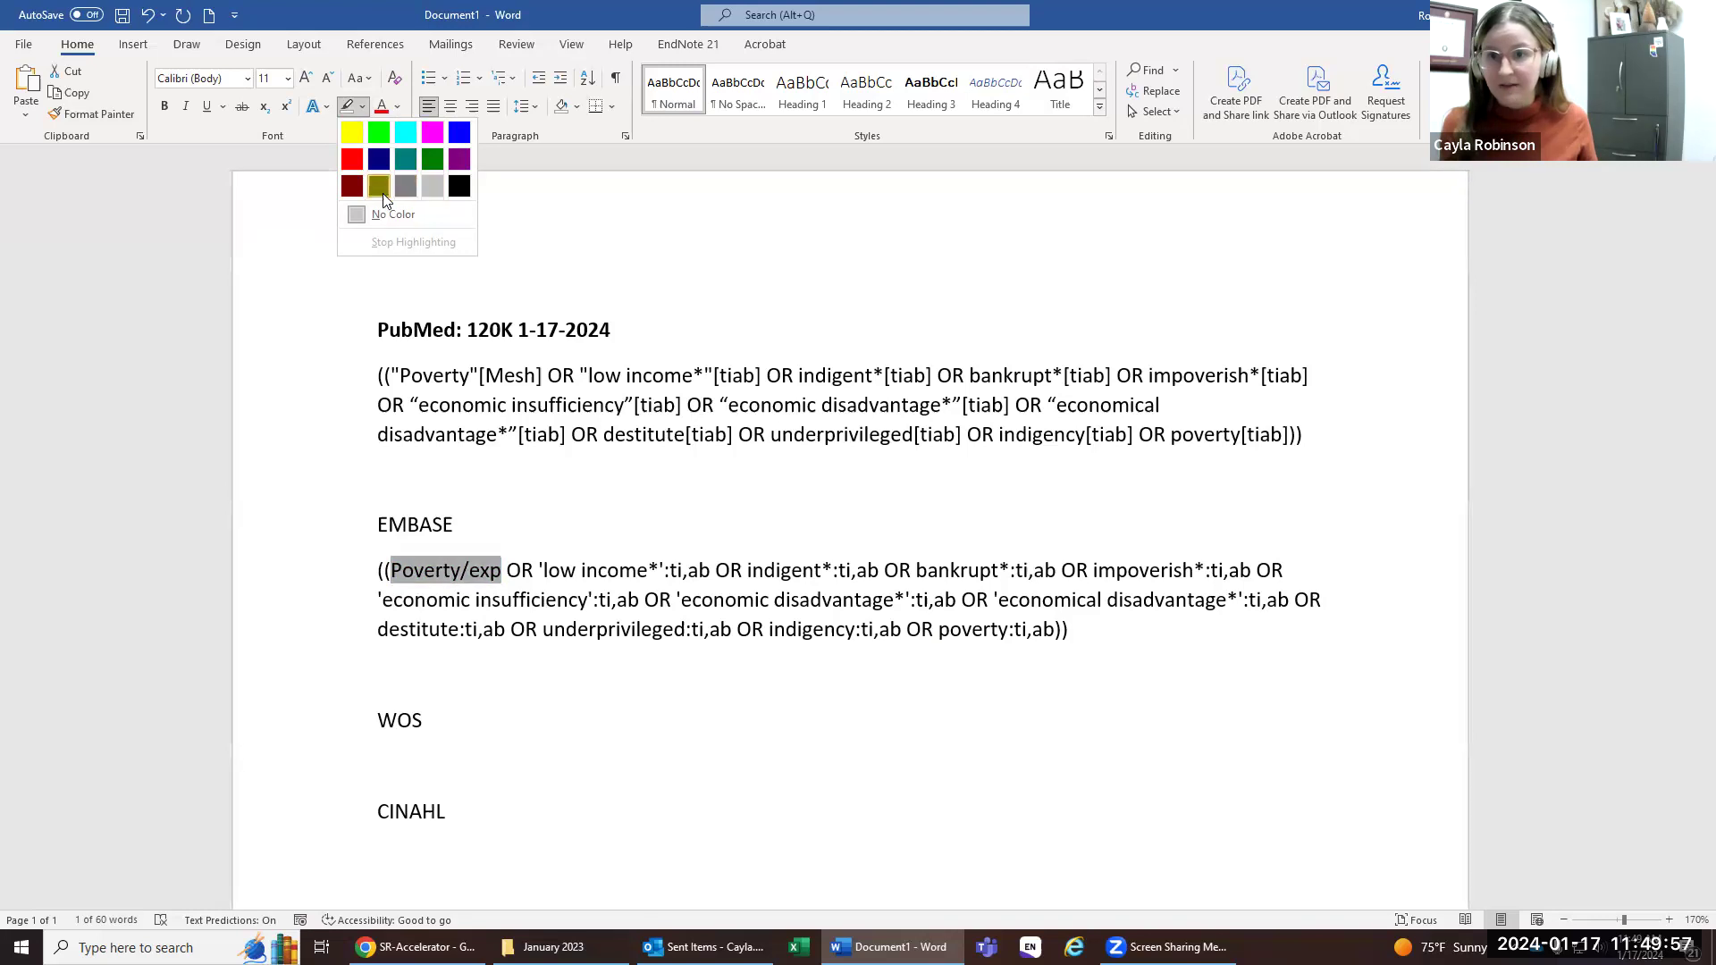
pyautogui.click(402, 134)
pyautogui.click(770, 537)
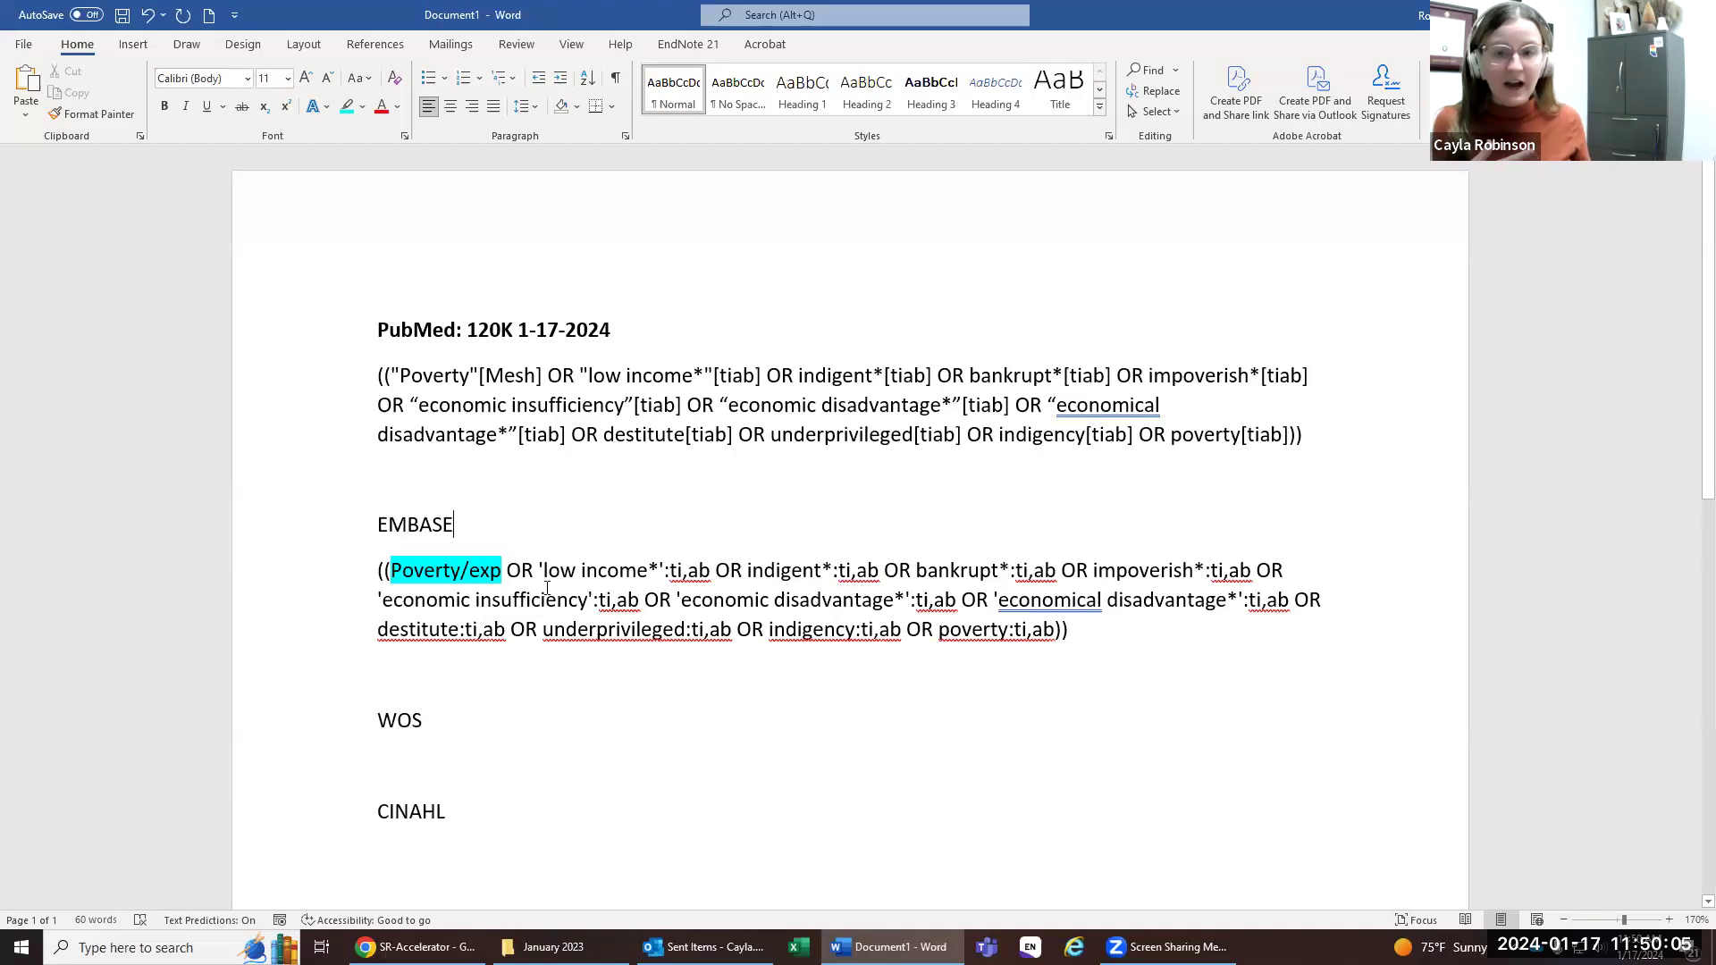
pyautogui.moveTo(506, 572); pyautogui.dragTo(391, 572)
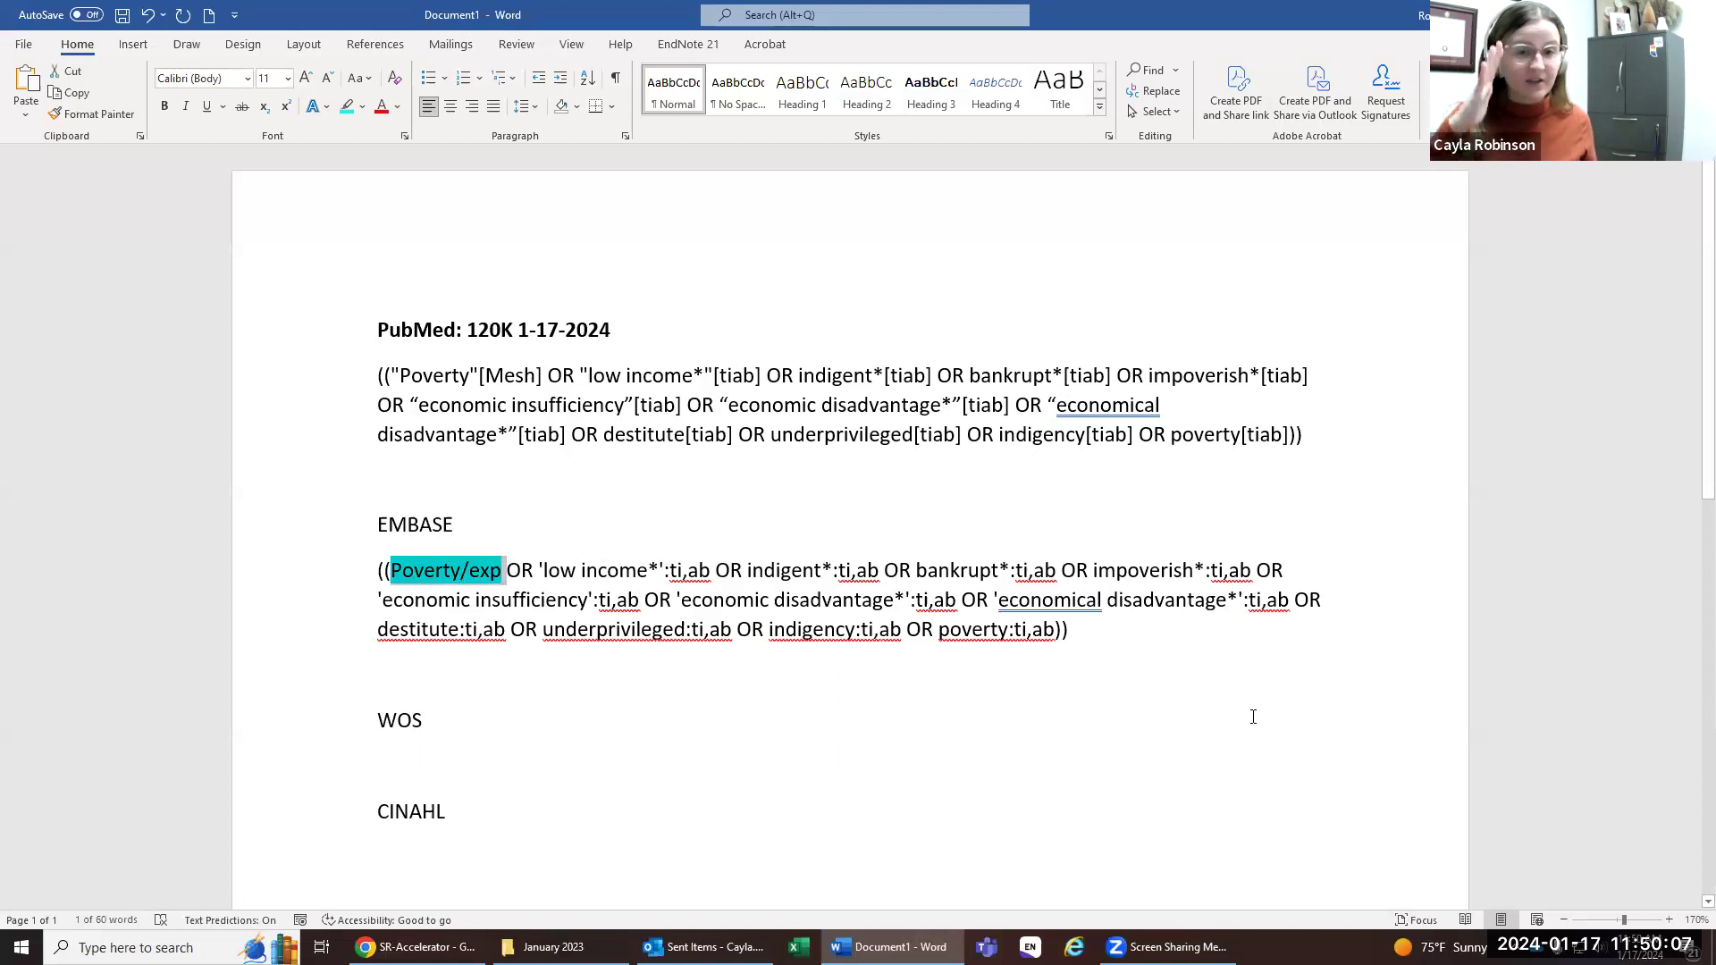
# Step: Add a '/de' line directly below the Embase query, above WOS
pyautogui.click(1264, 670)
pyautogui.write('/de')
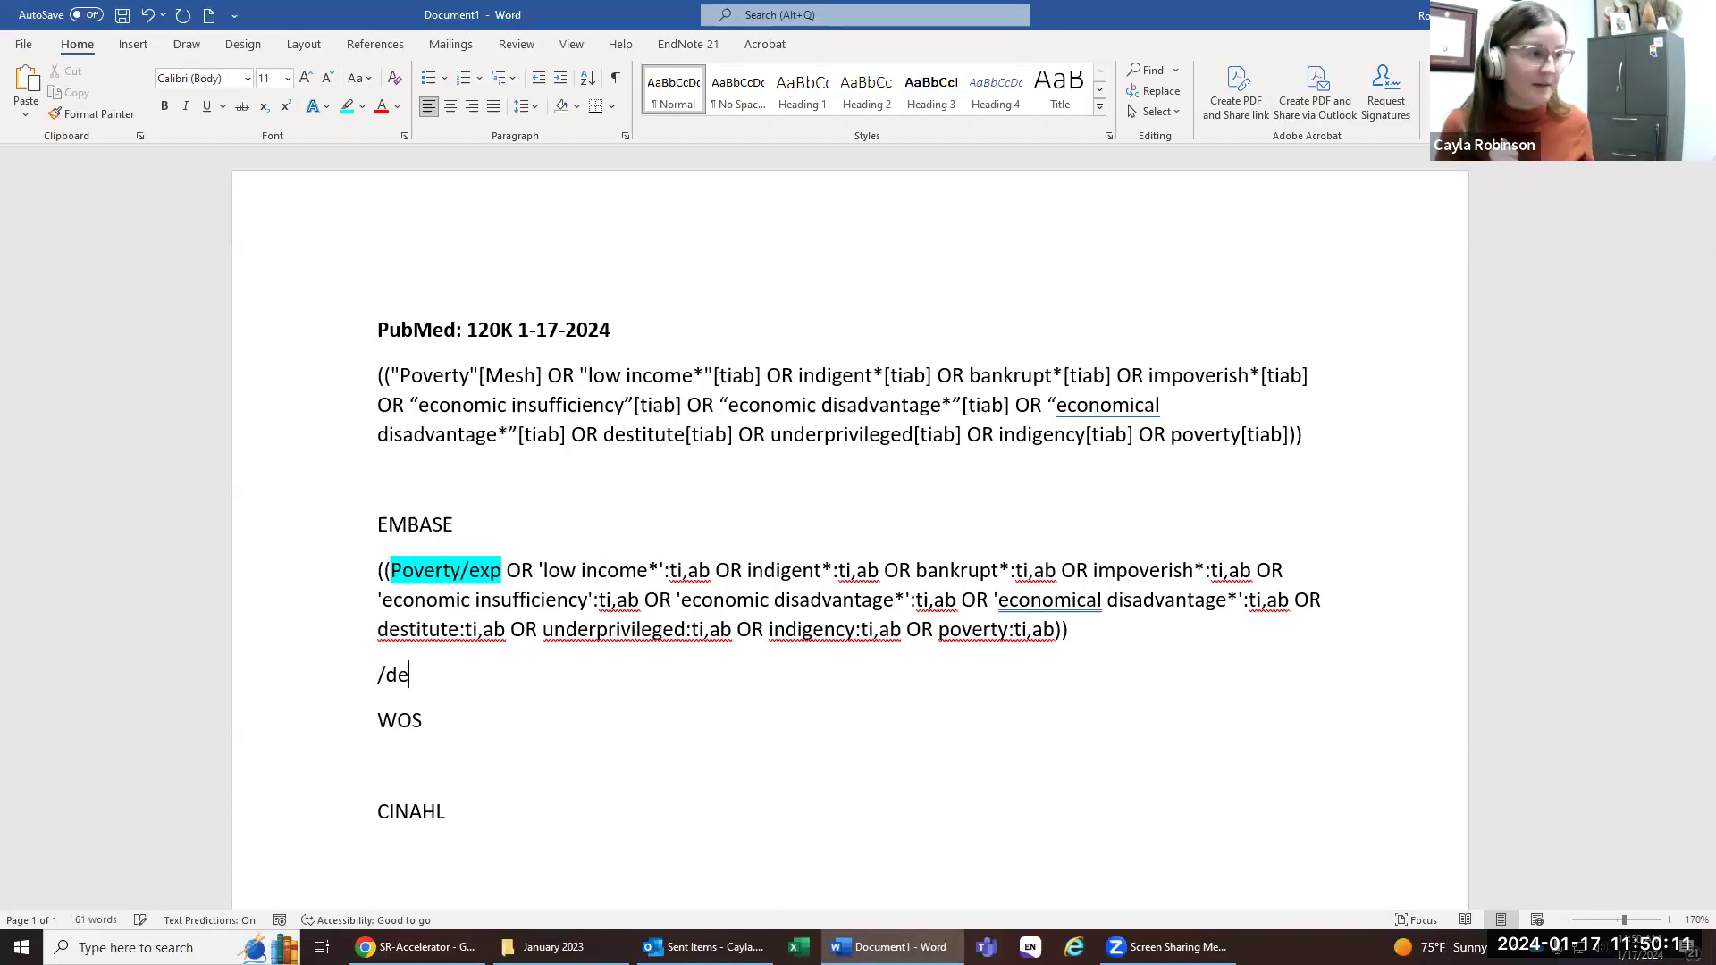
pyautogui.moveTo(713, 572); pyautogui.dragTo(660, 572)
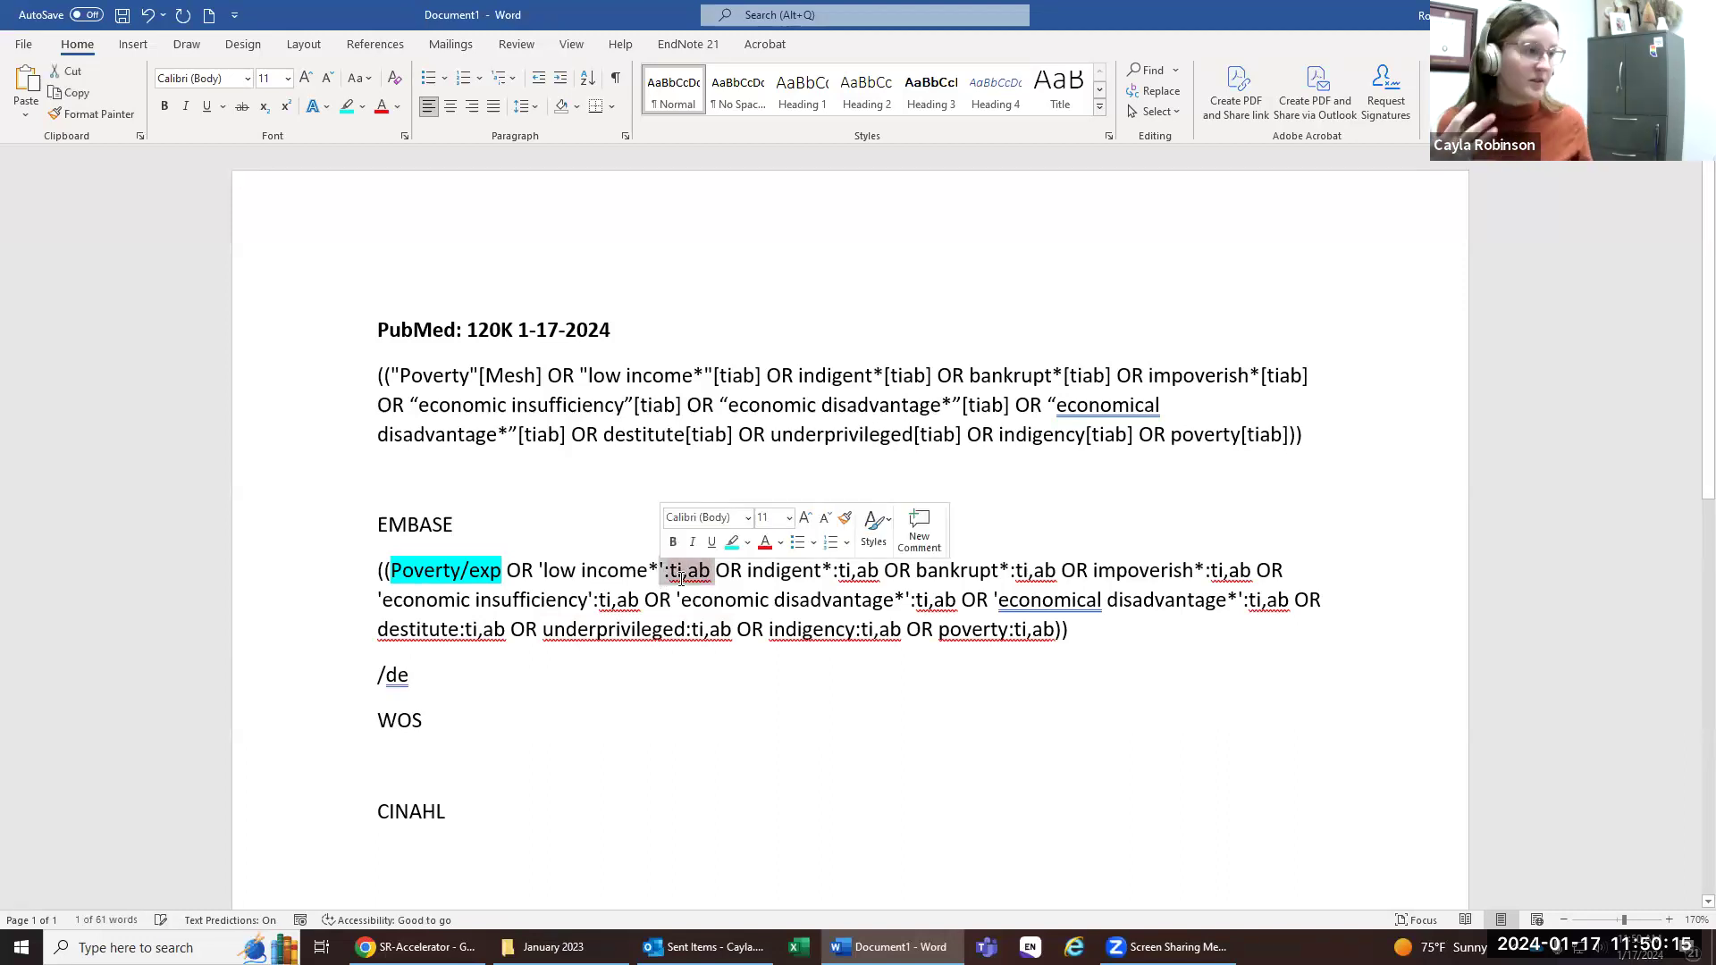
pyautogui.click(335, 676)
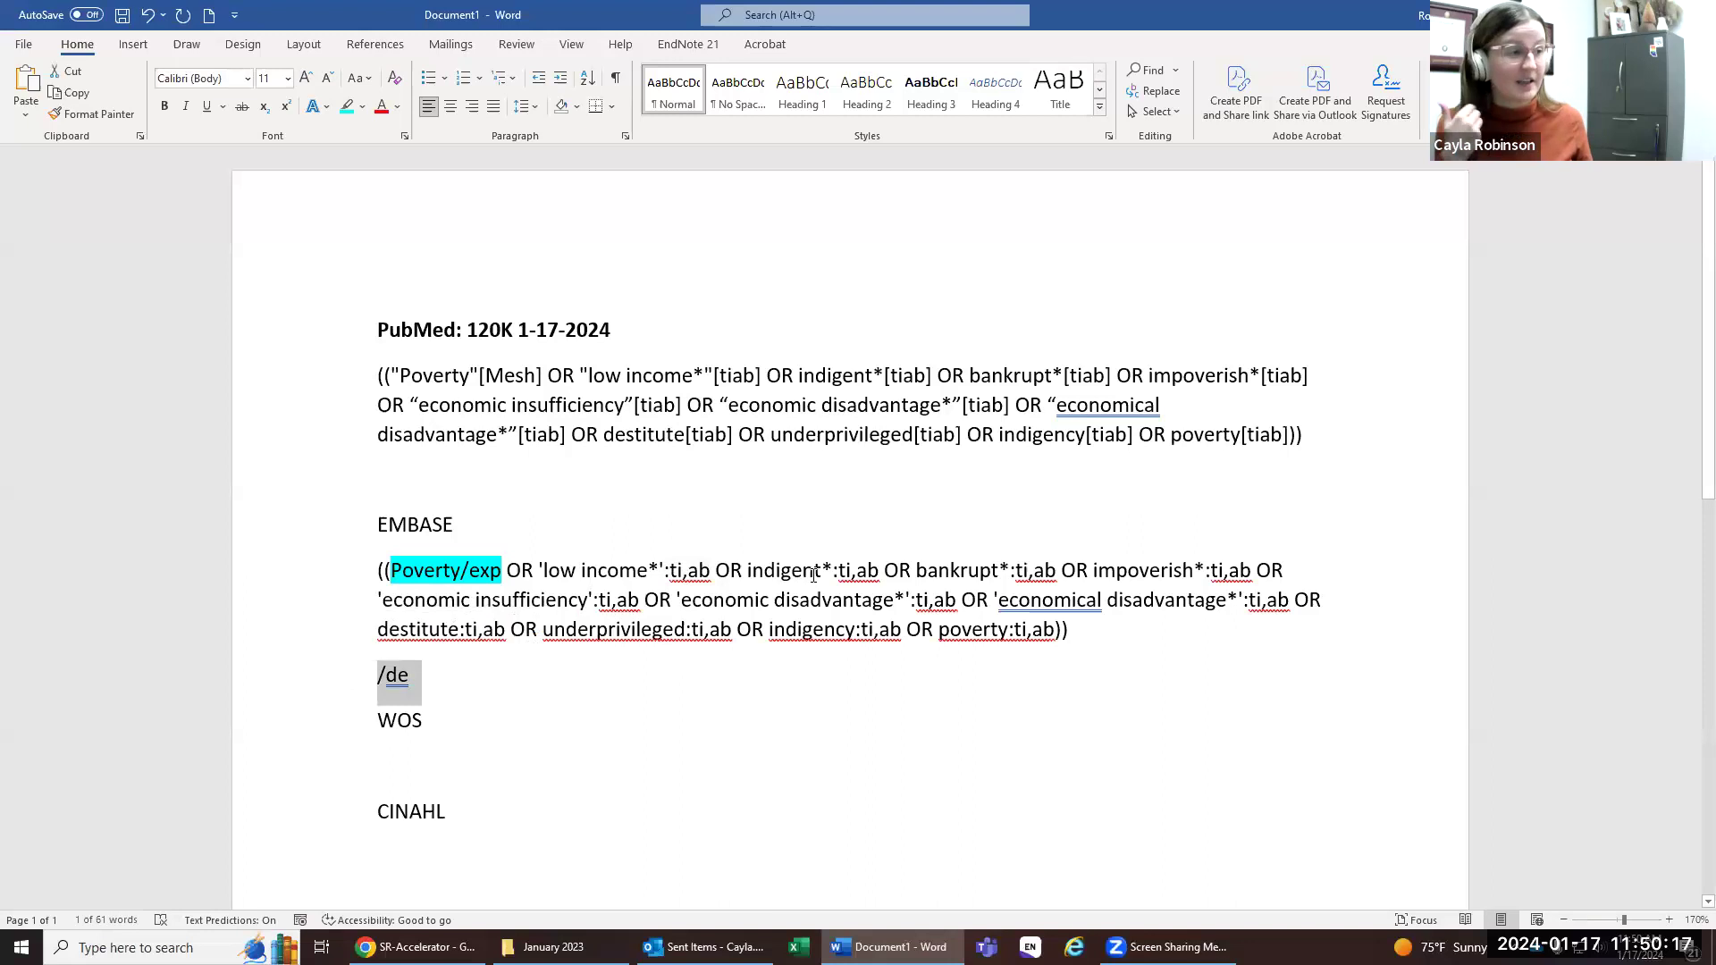
pyautogui.click(872, 676)
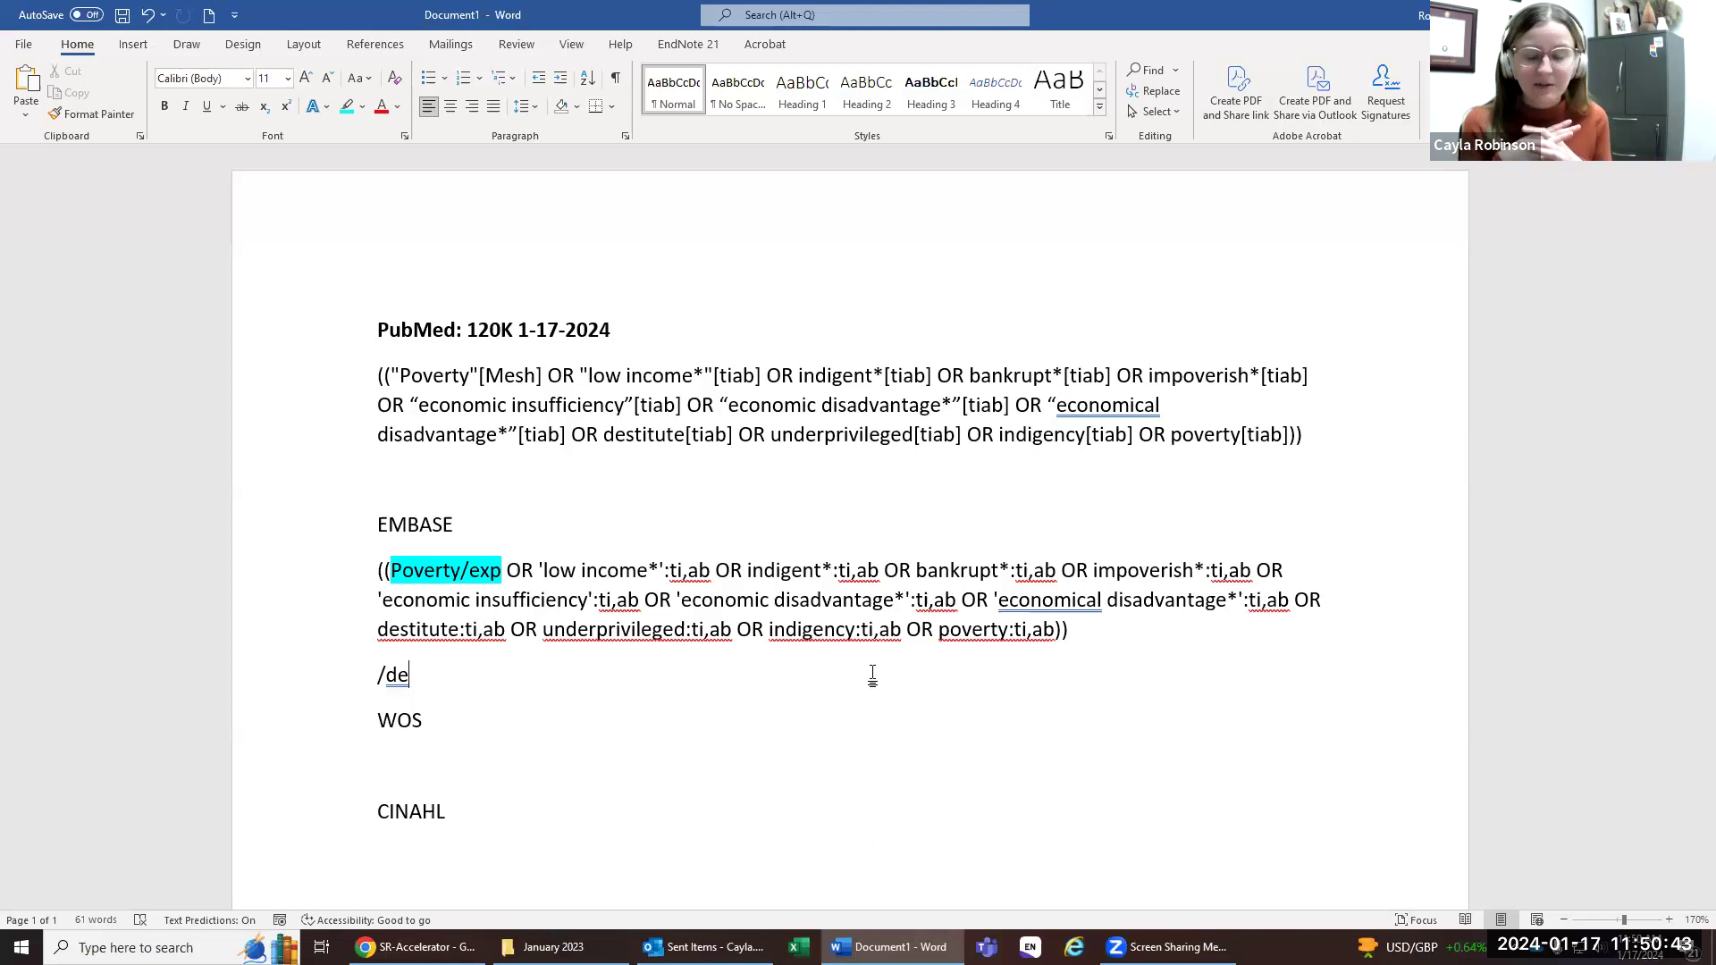
# Step: Change the PubMed subject heading to "Poverty"[Mesh:NoExp]
pyautogui.moveTo(547, 375); pyautogui.dragTo(390, 370)
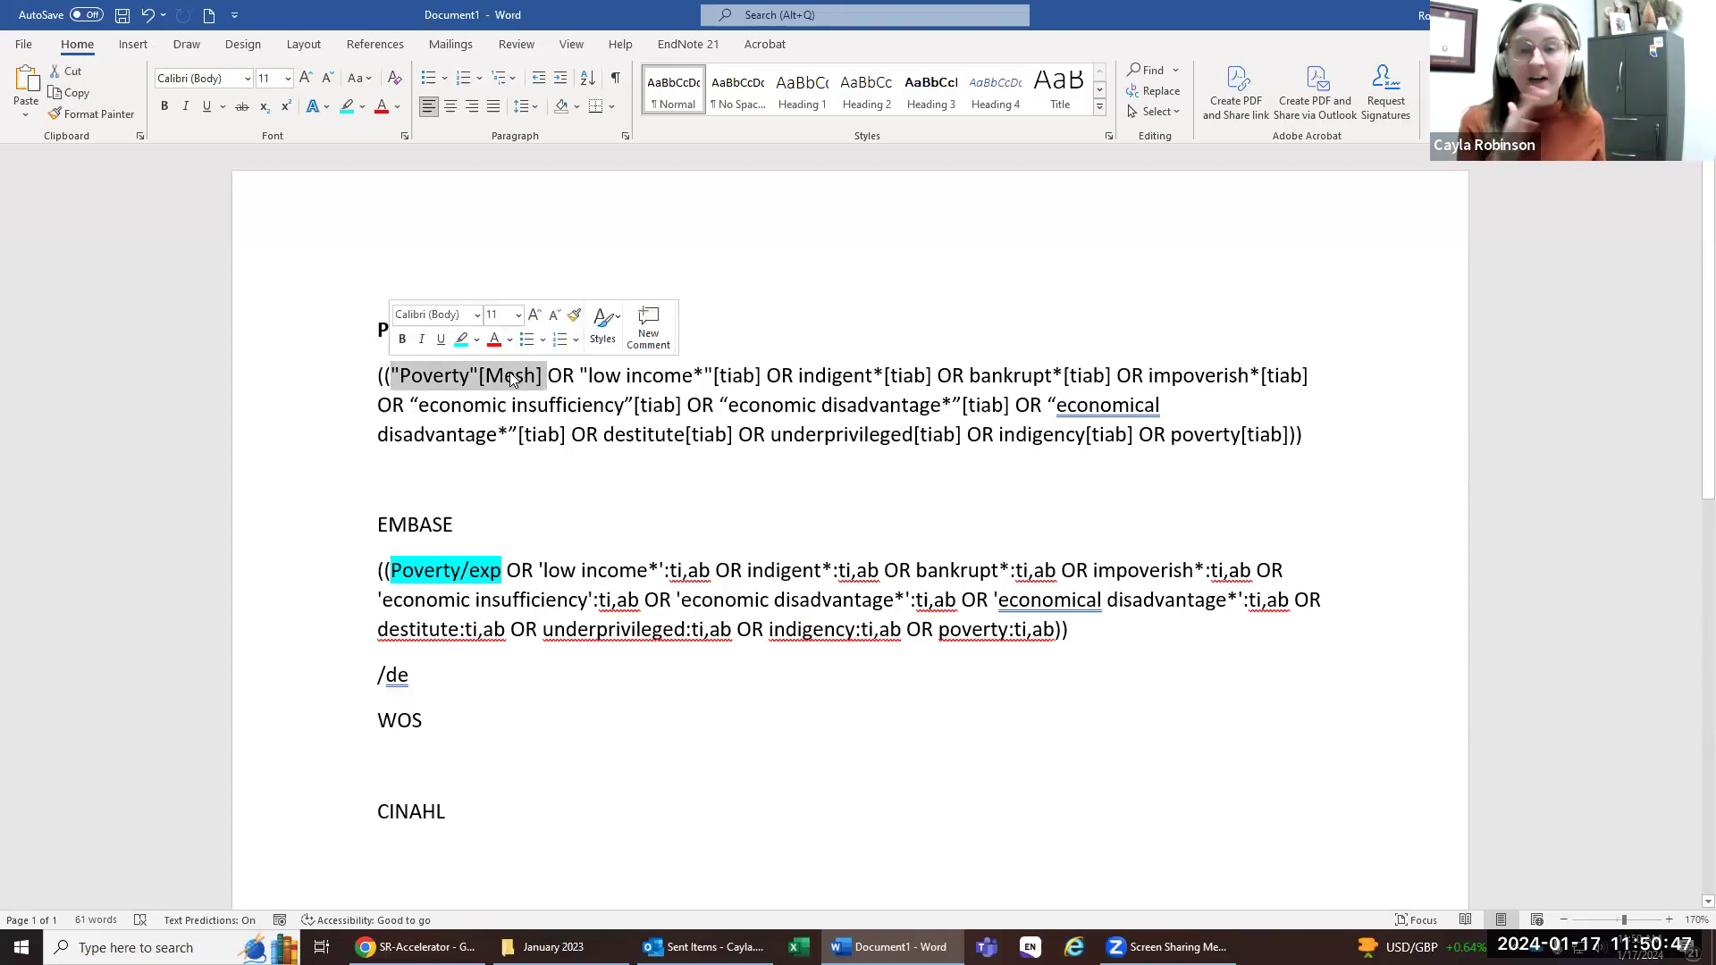
pyautogui.click(534, 376)
pyautogui.write(':NoExp')
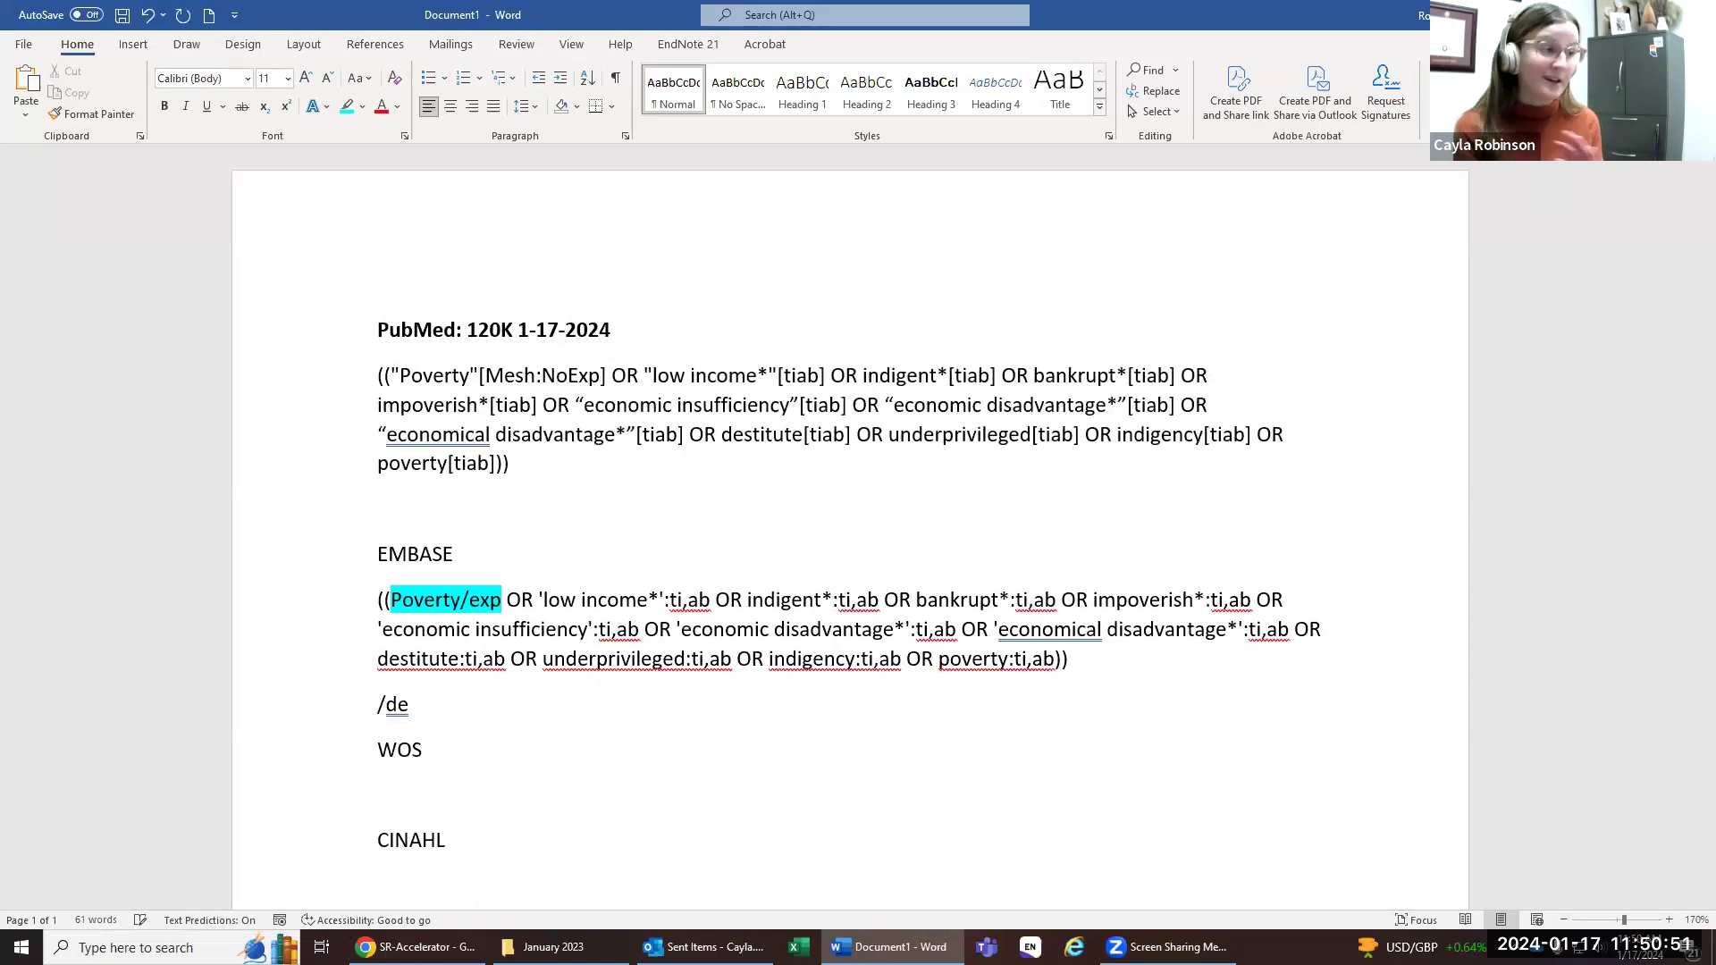
# Step: Compare the Poverty terms, then bring up the Medical Center Library page in the browser
pyautogui.moveTo(508, 594); pyautogui.dragTo(402, 600)
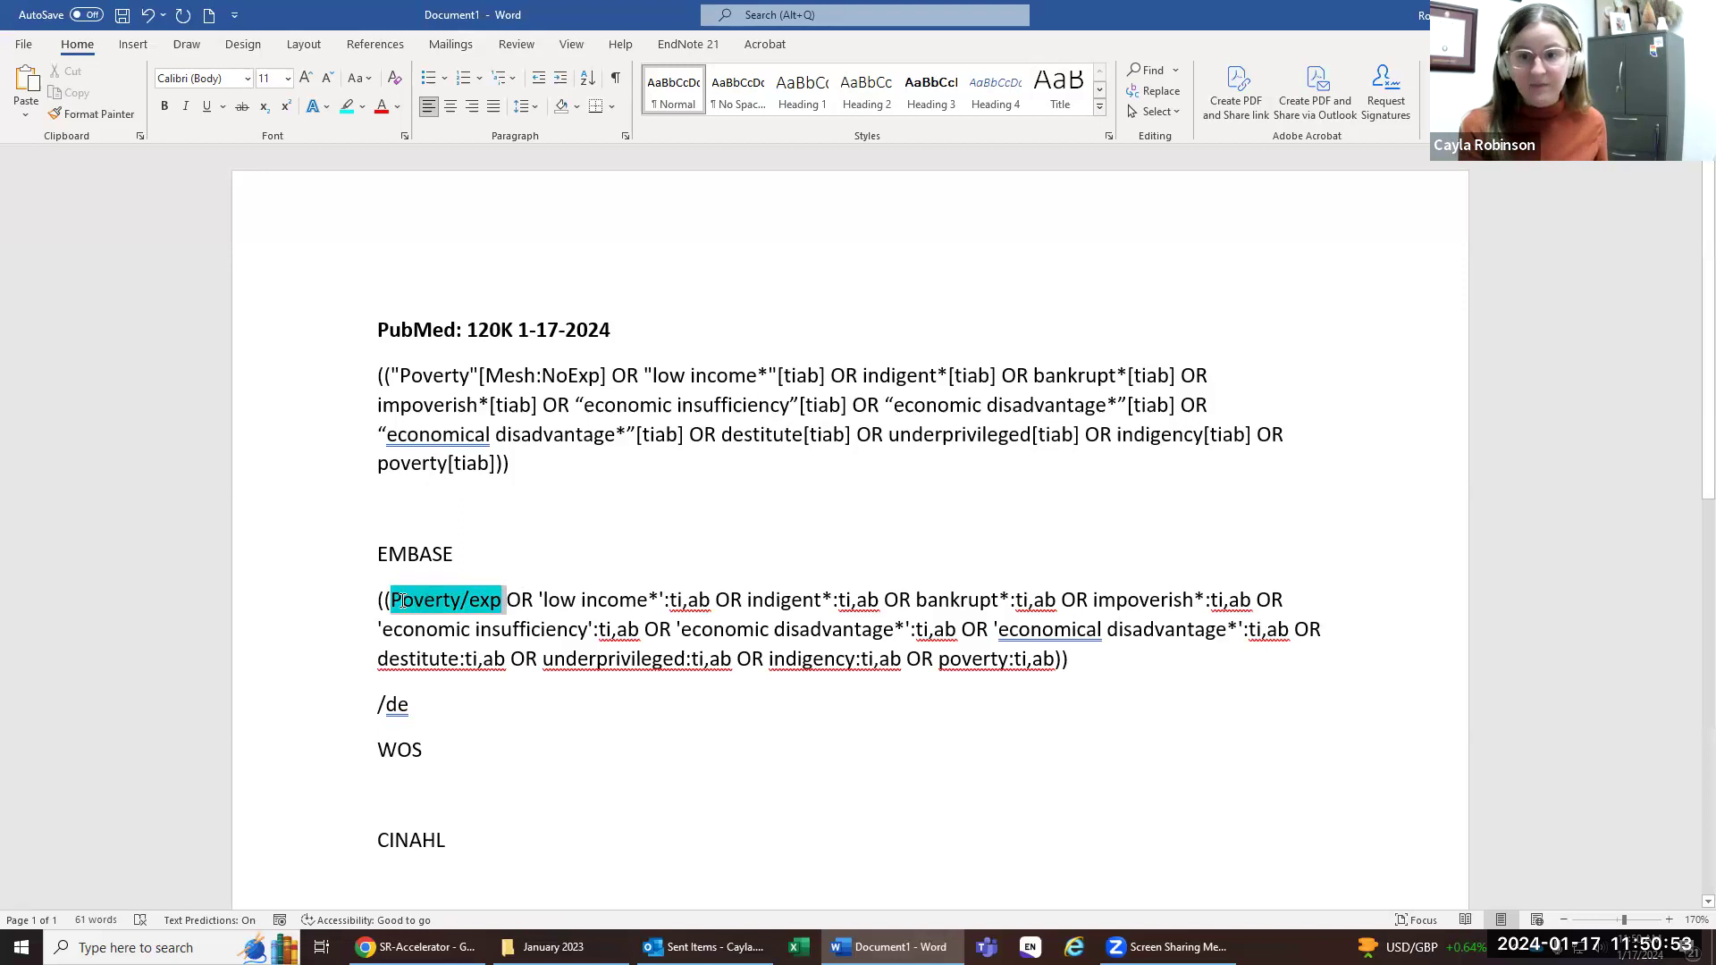
pyautogui.doubleClick(460, 377)
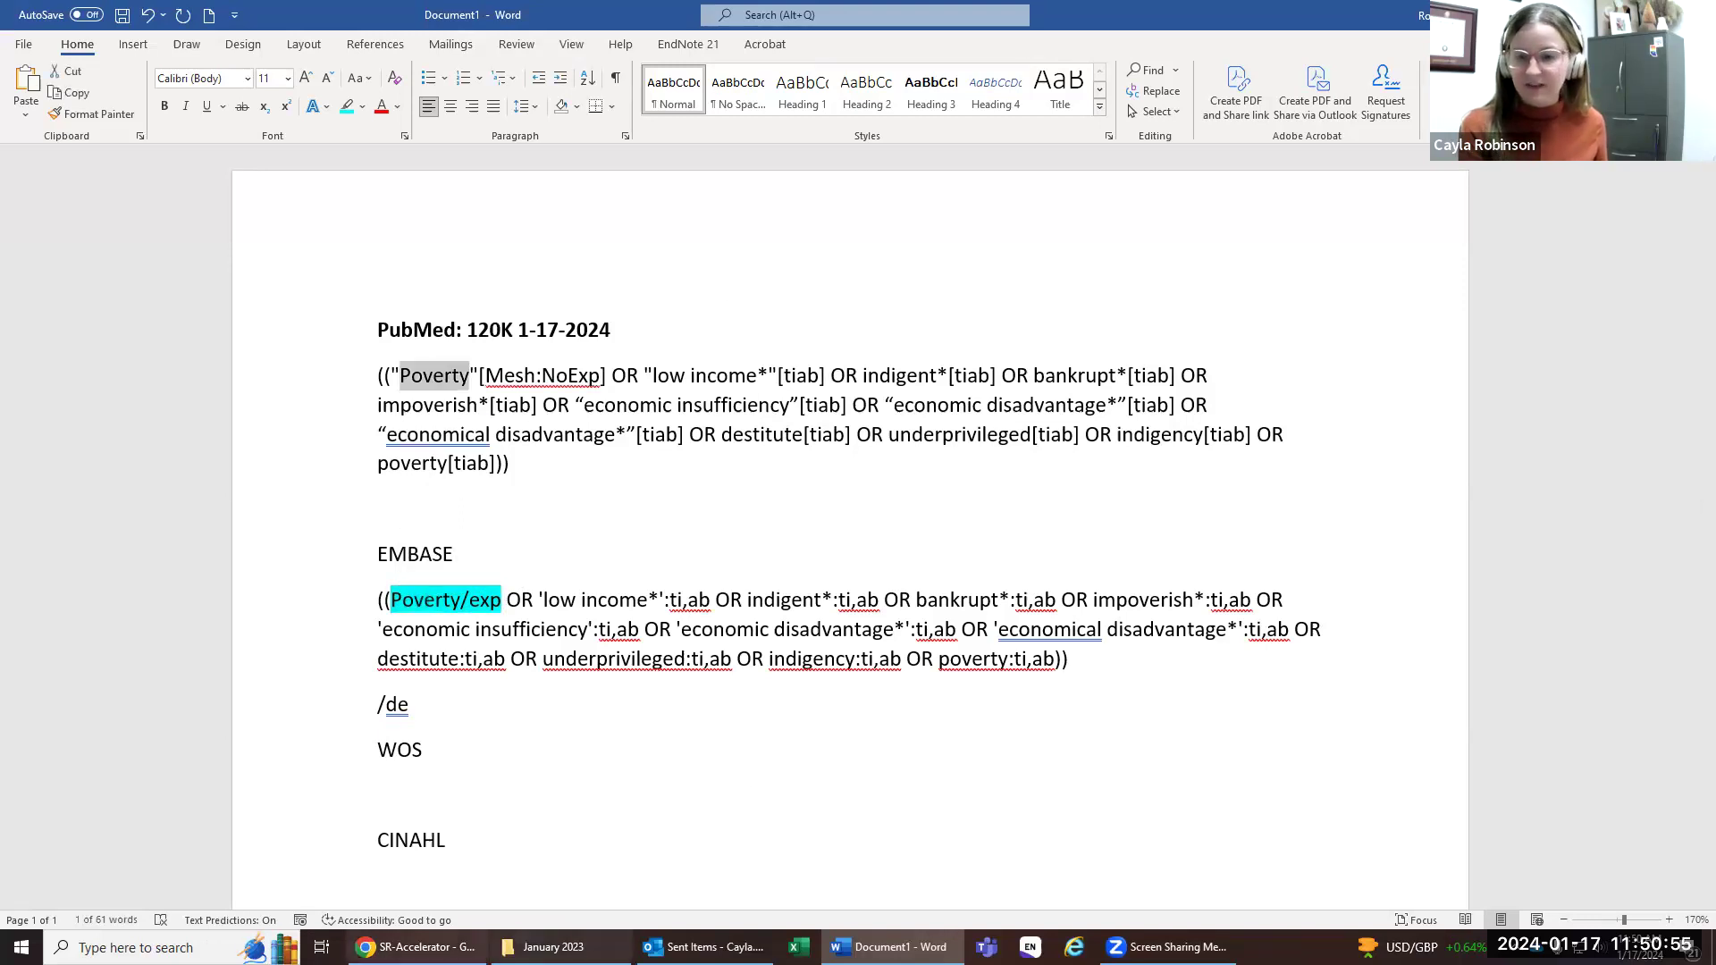
pyautogui.click(438, 947)
pyautogui.click(172, 17)
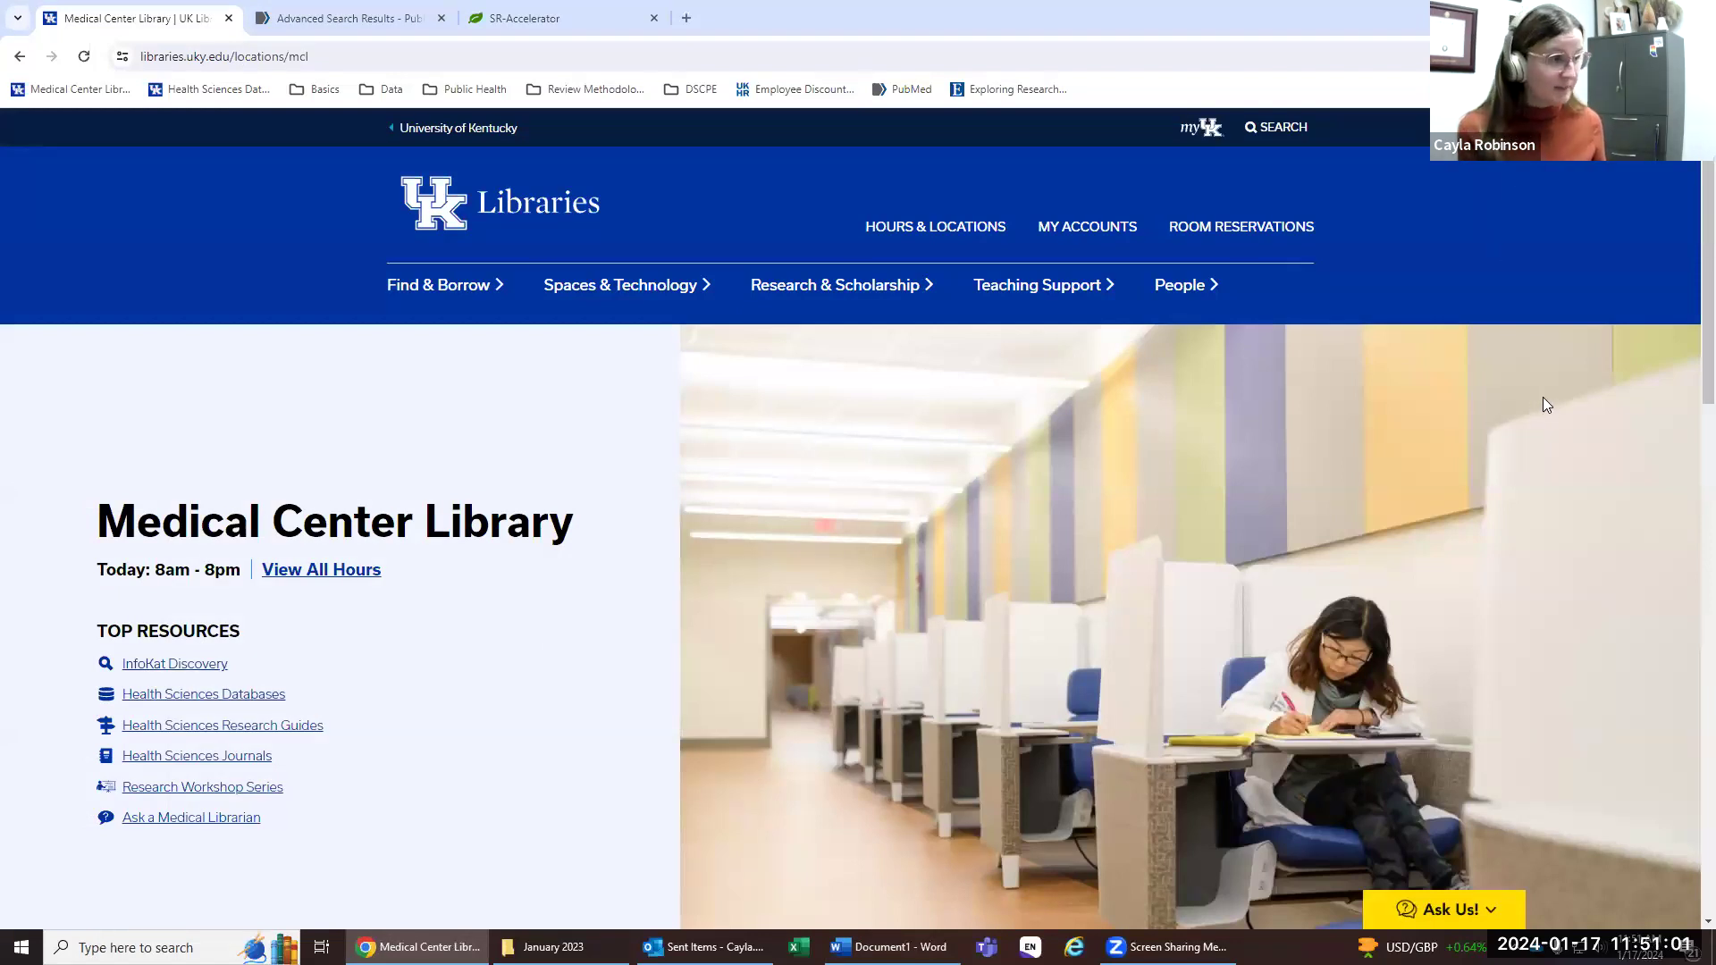
# Step: Open Embase and Web of Science in new tabs from the Health Sciences Databases list
pyautogui.click(255, 696)
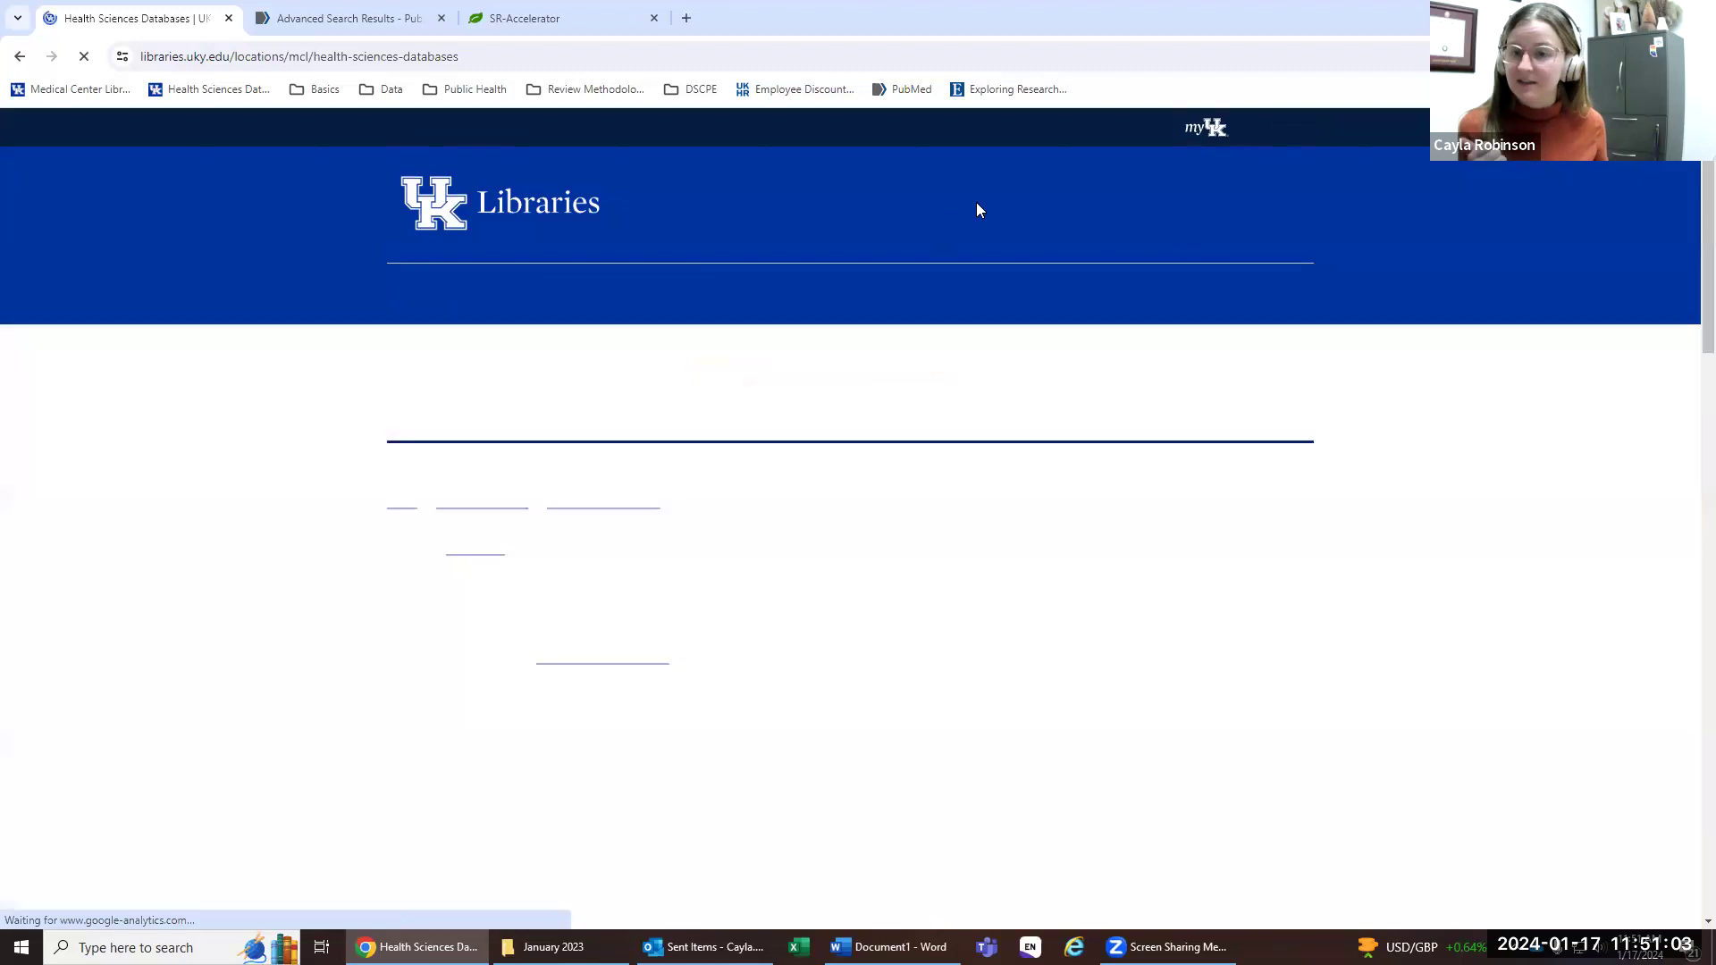
pyautogui.scroll(-10, 1000, 421)
pyautogui.rightClick(445, 673)
pyautogui.click(500, 684)
pyautogui.scroll(-8, 501, 684)
pyautogui.rightClick(487, 565)
pyautogui.click(547, 577)
# Step: Sign in to the library login with the linkblue ID and password
pyautogui.click(340, 18)
pyautogui.write('cmro273')
pyautogui.press('Tab')
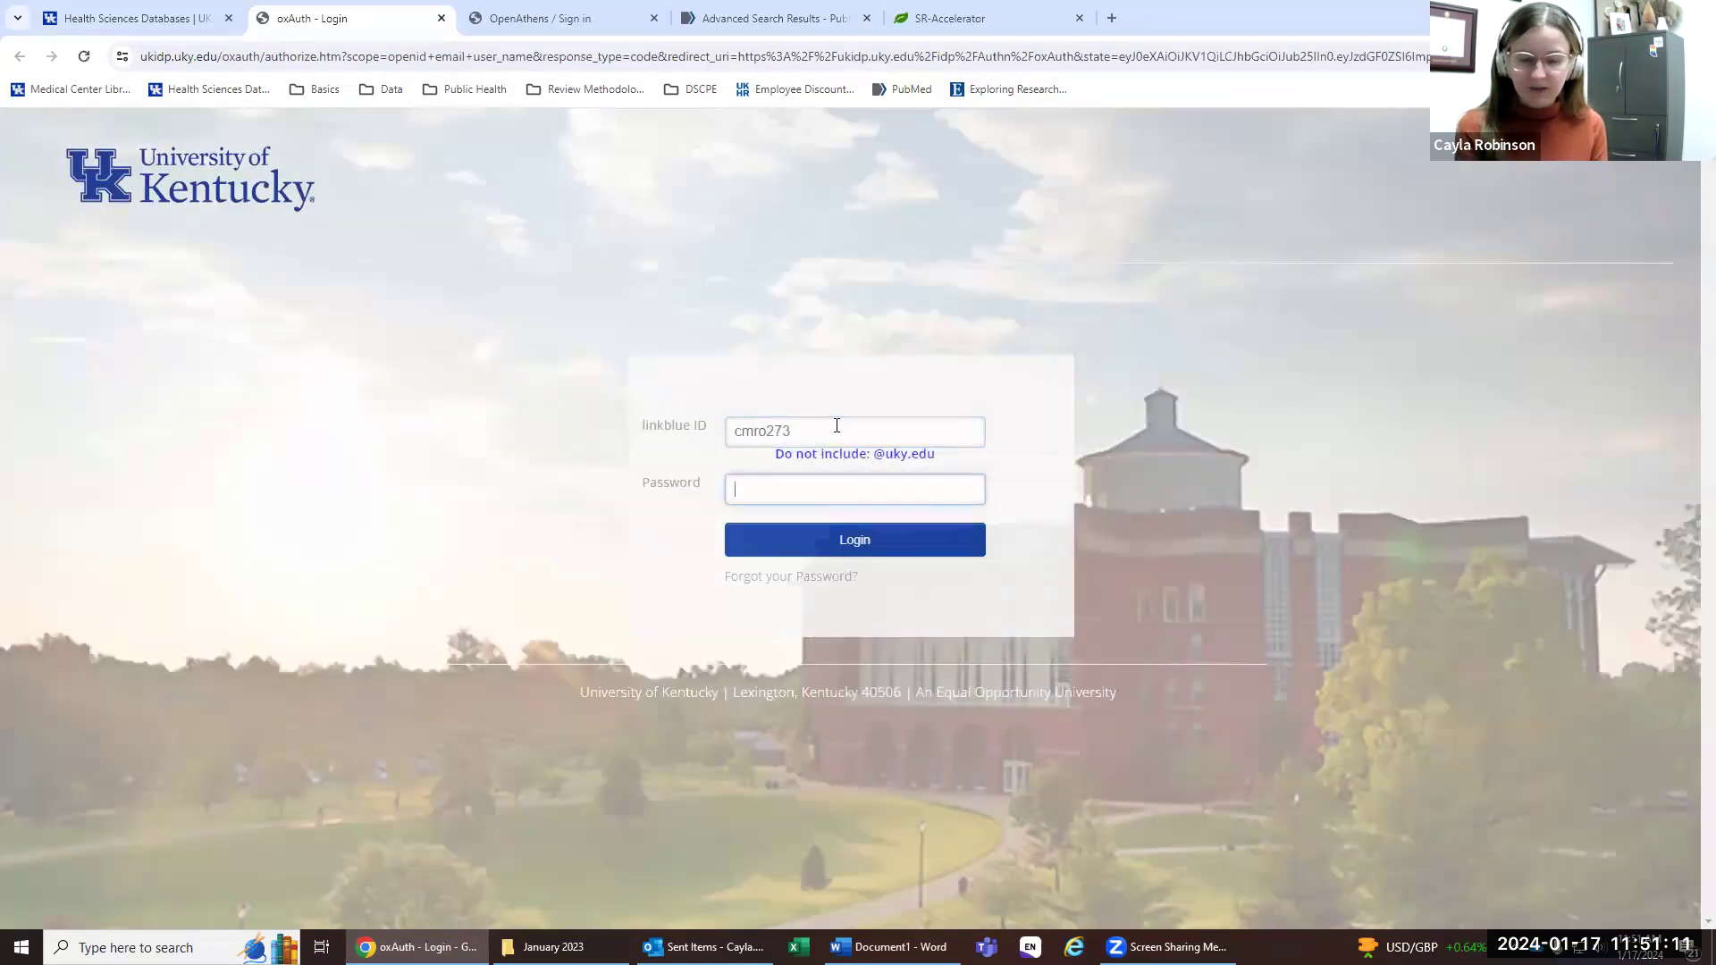
pyautogui.write('••••••••••••')
pyautogui.press('Return')
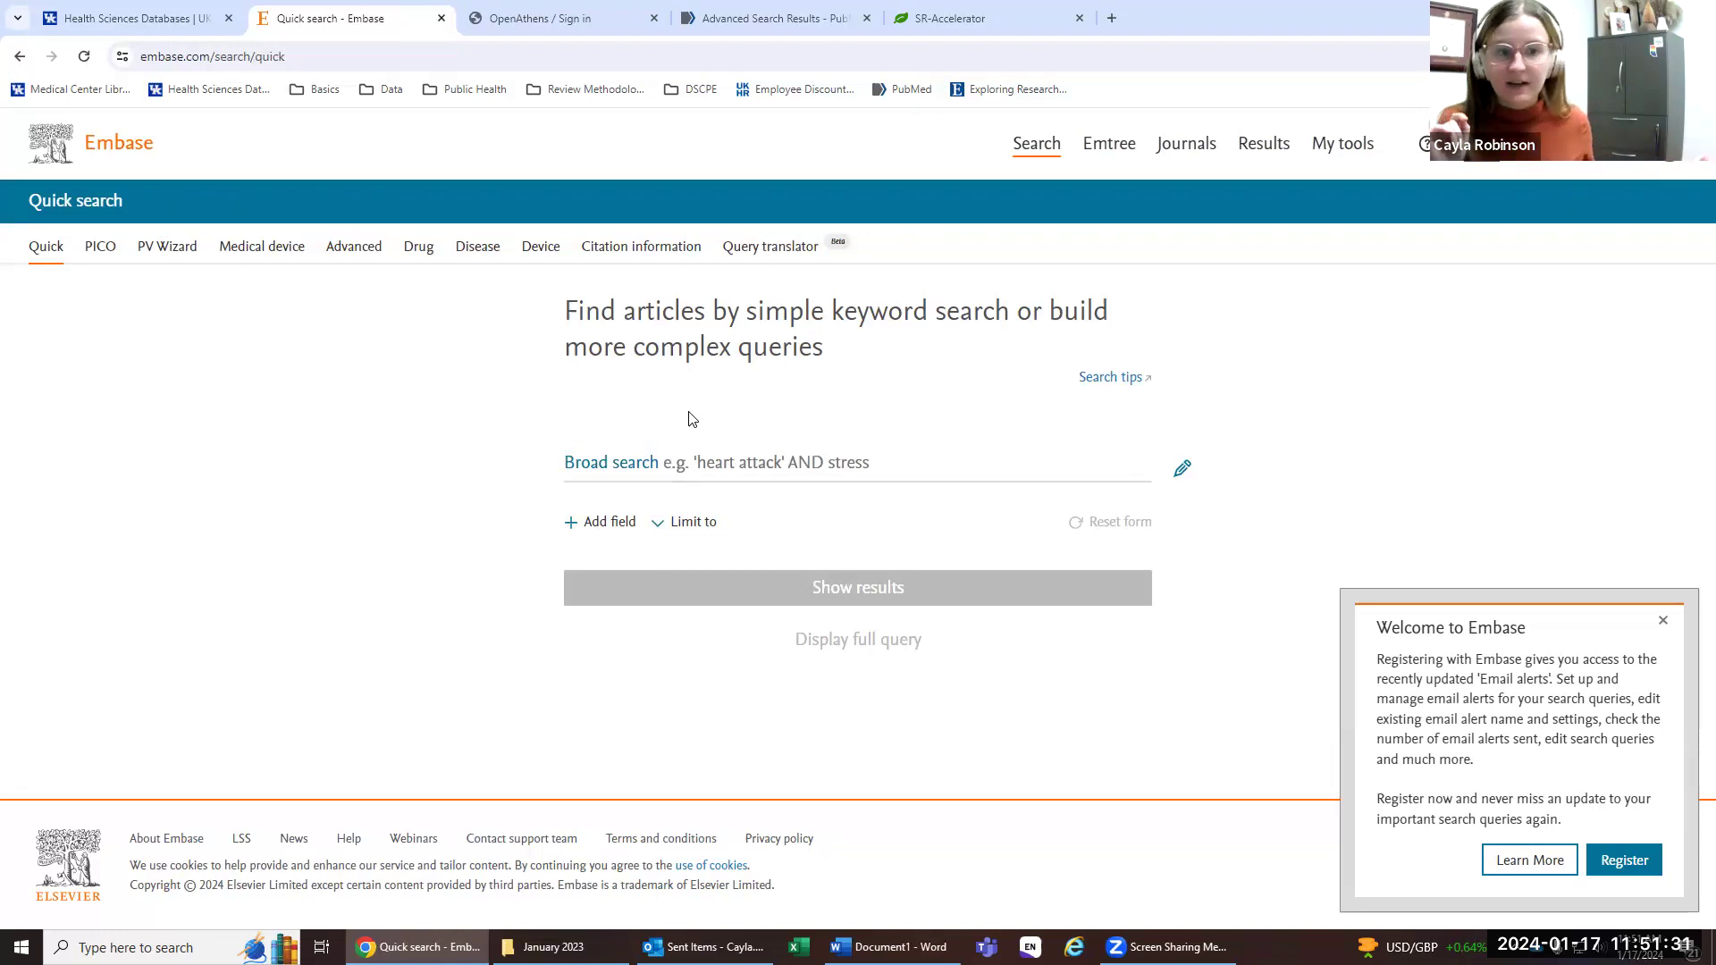
# Step: Look up poverty in Embase's Emtree and select its synonyms: indigence, indigency, poverty areas
pyautogui.click(1663, 620)
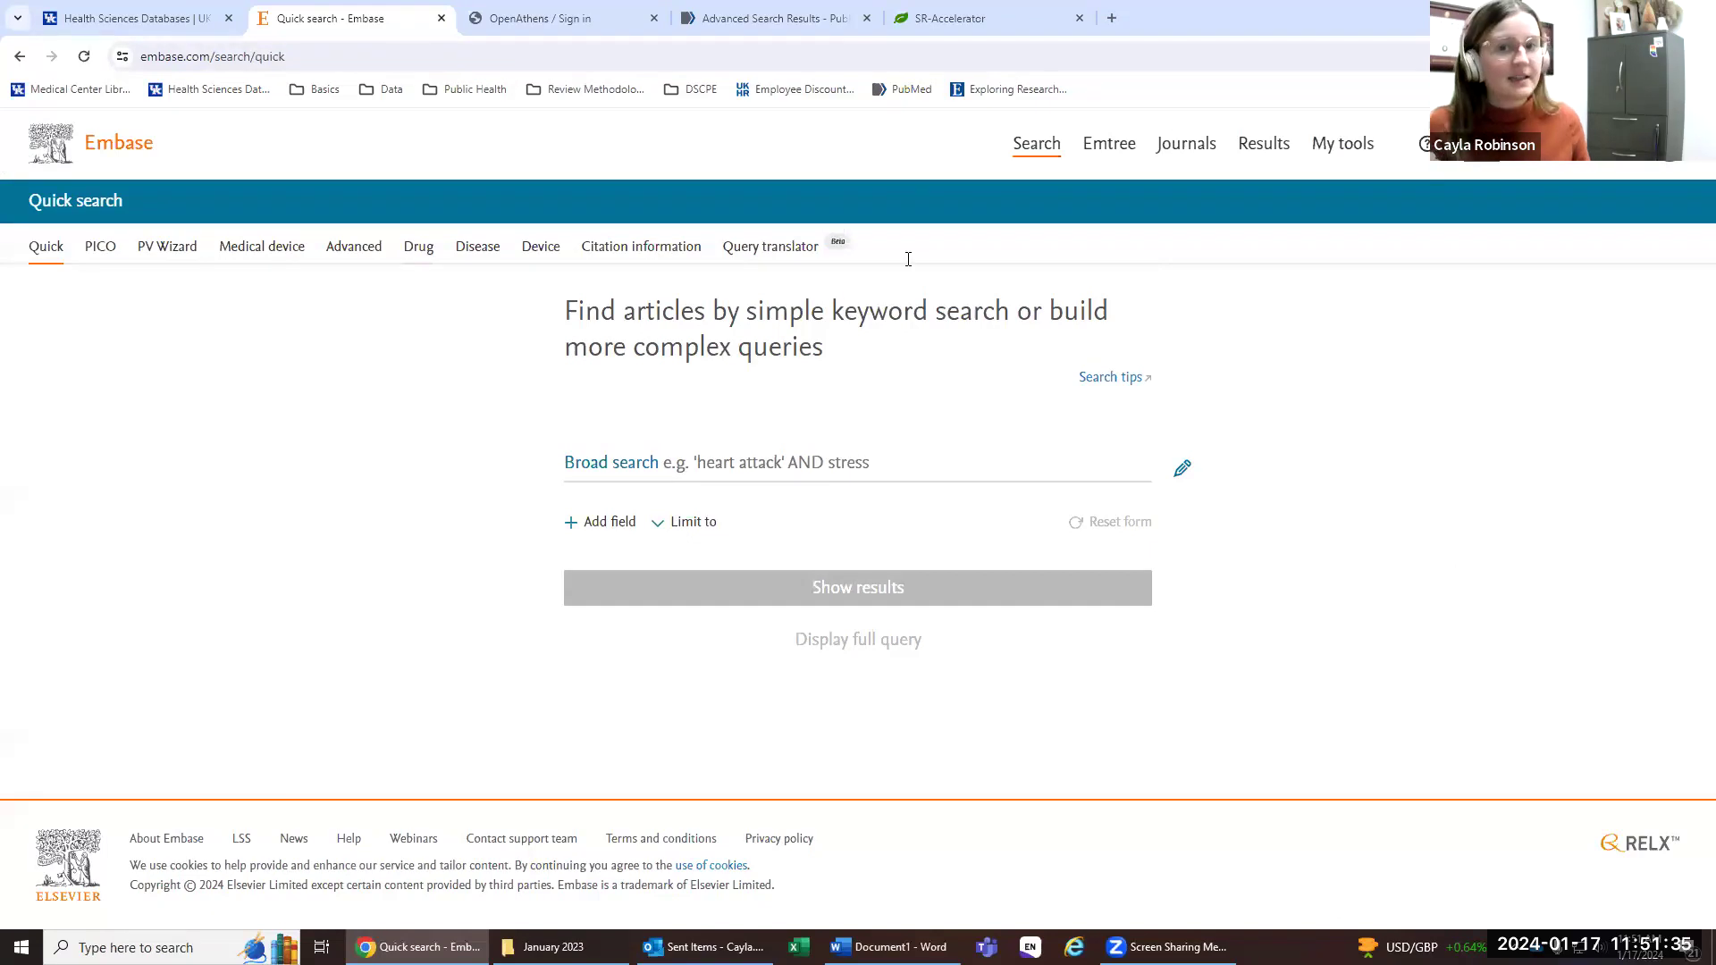
pyautogui.click(1111, 152)
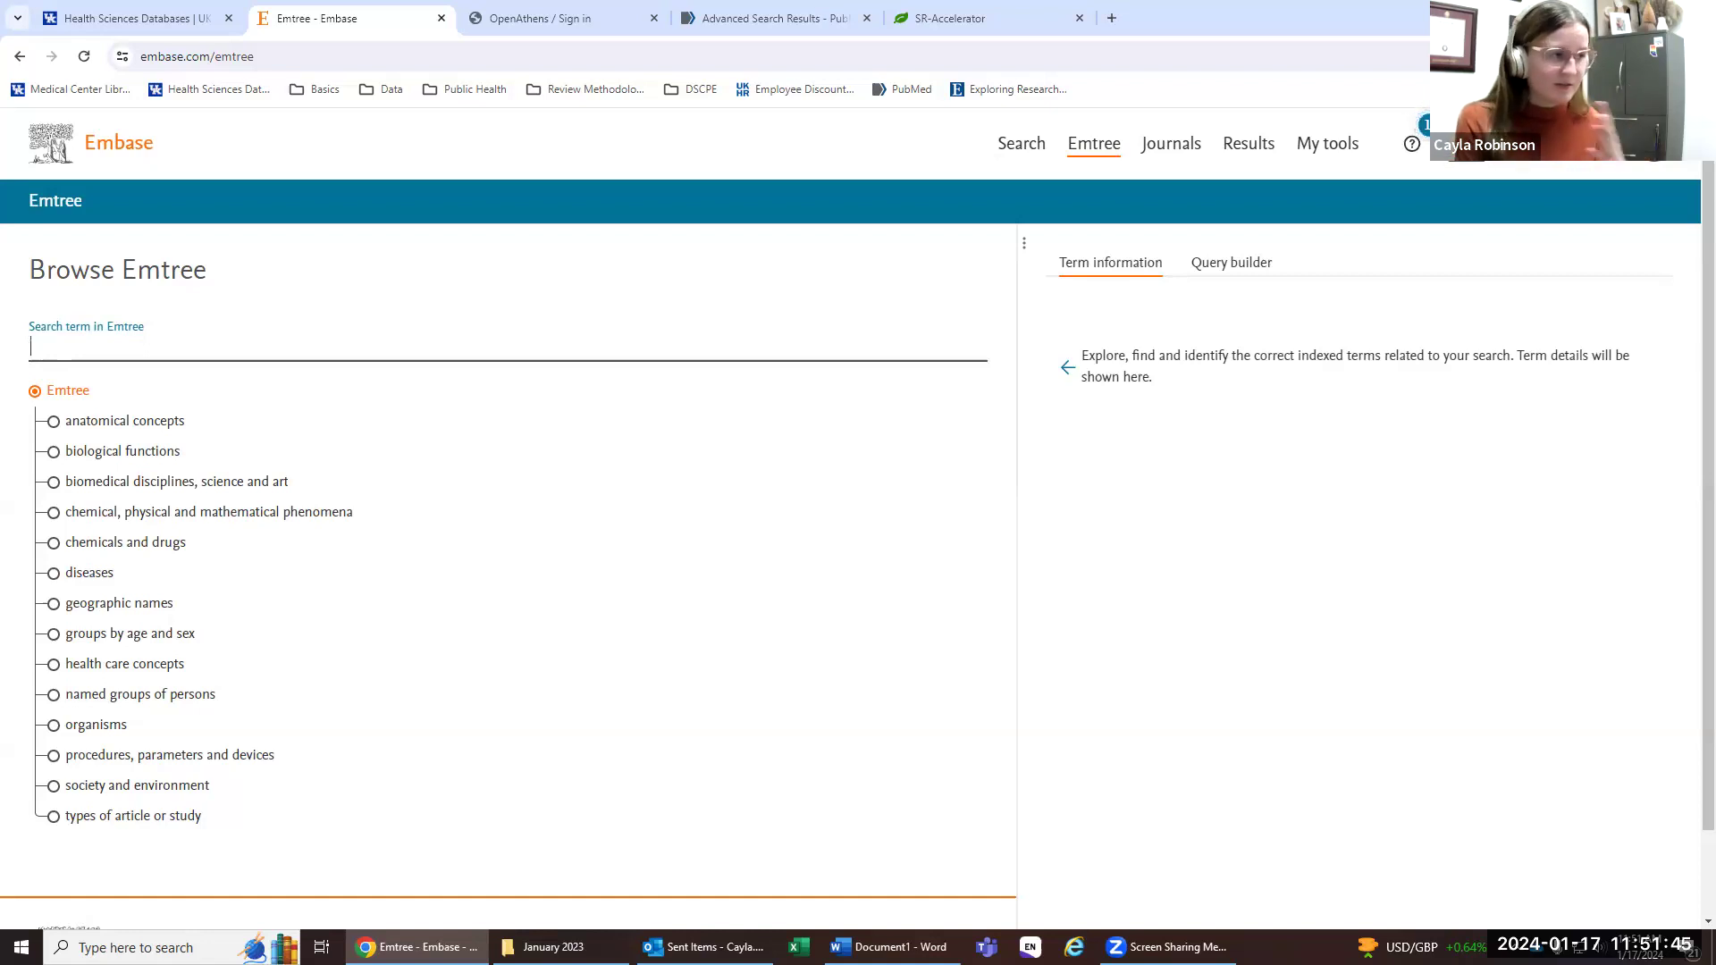
pyautogui.write('pov')
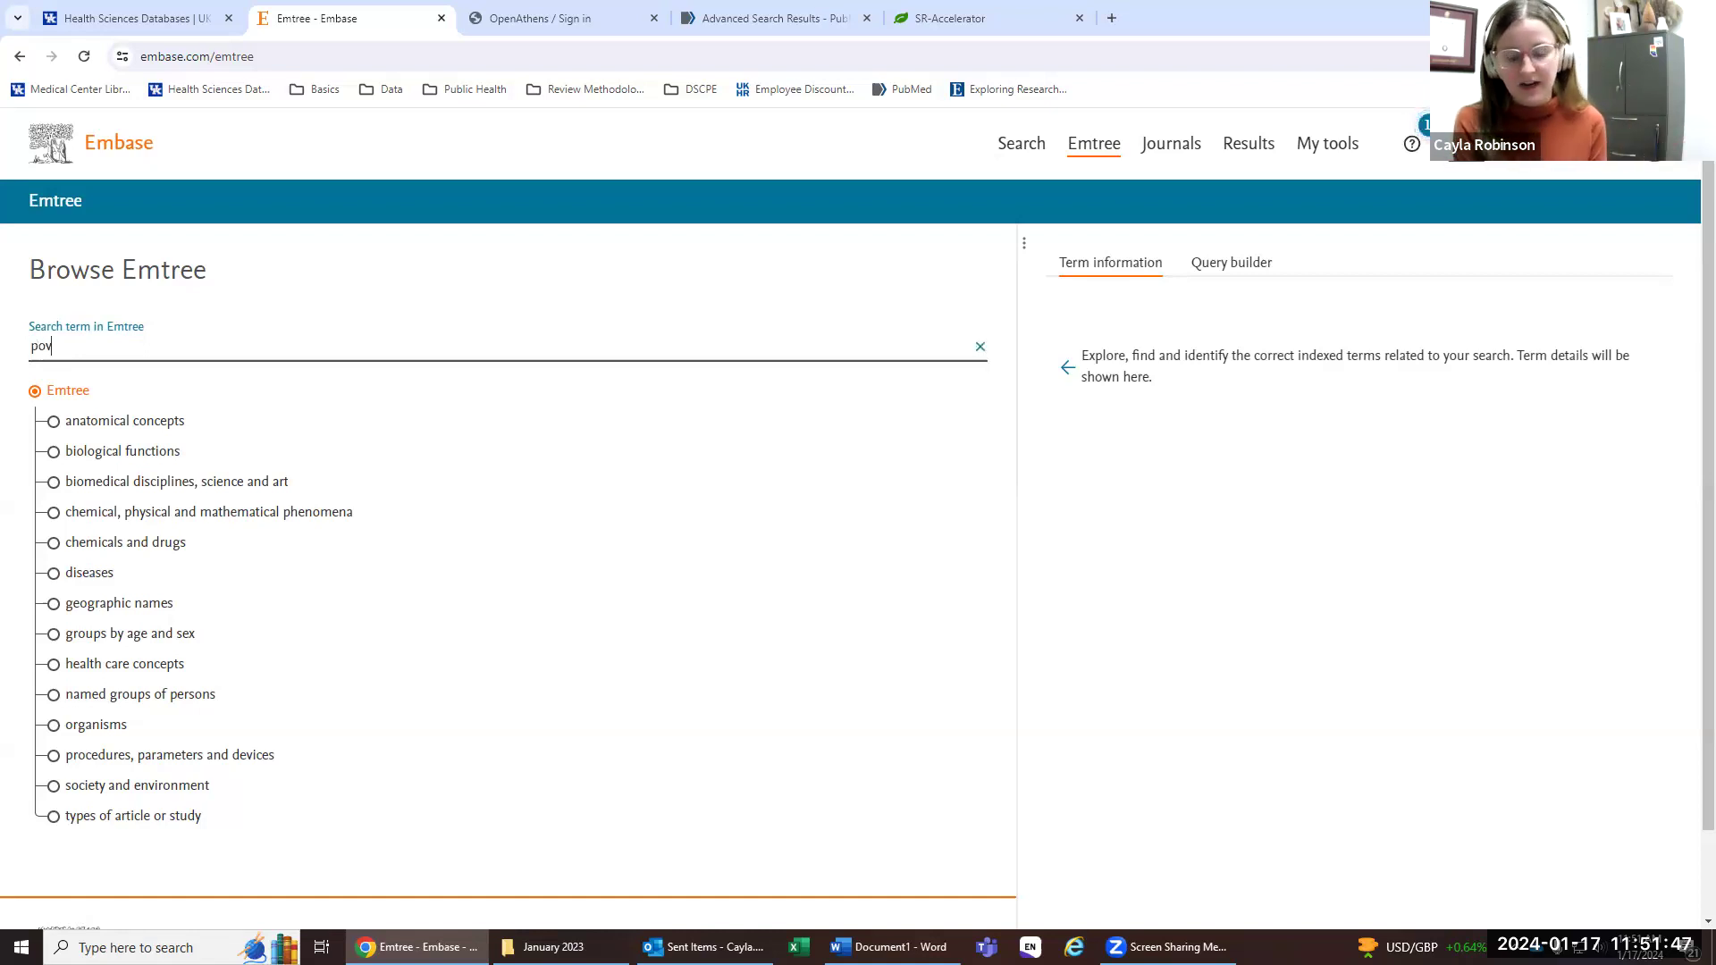
pyautogui.write('ert')
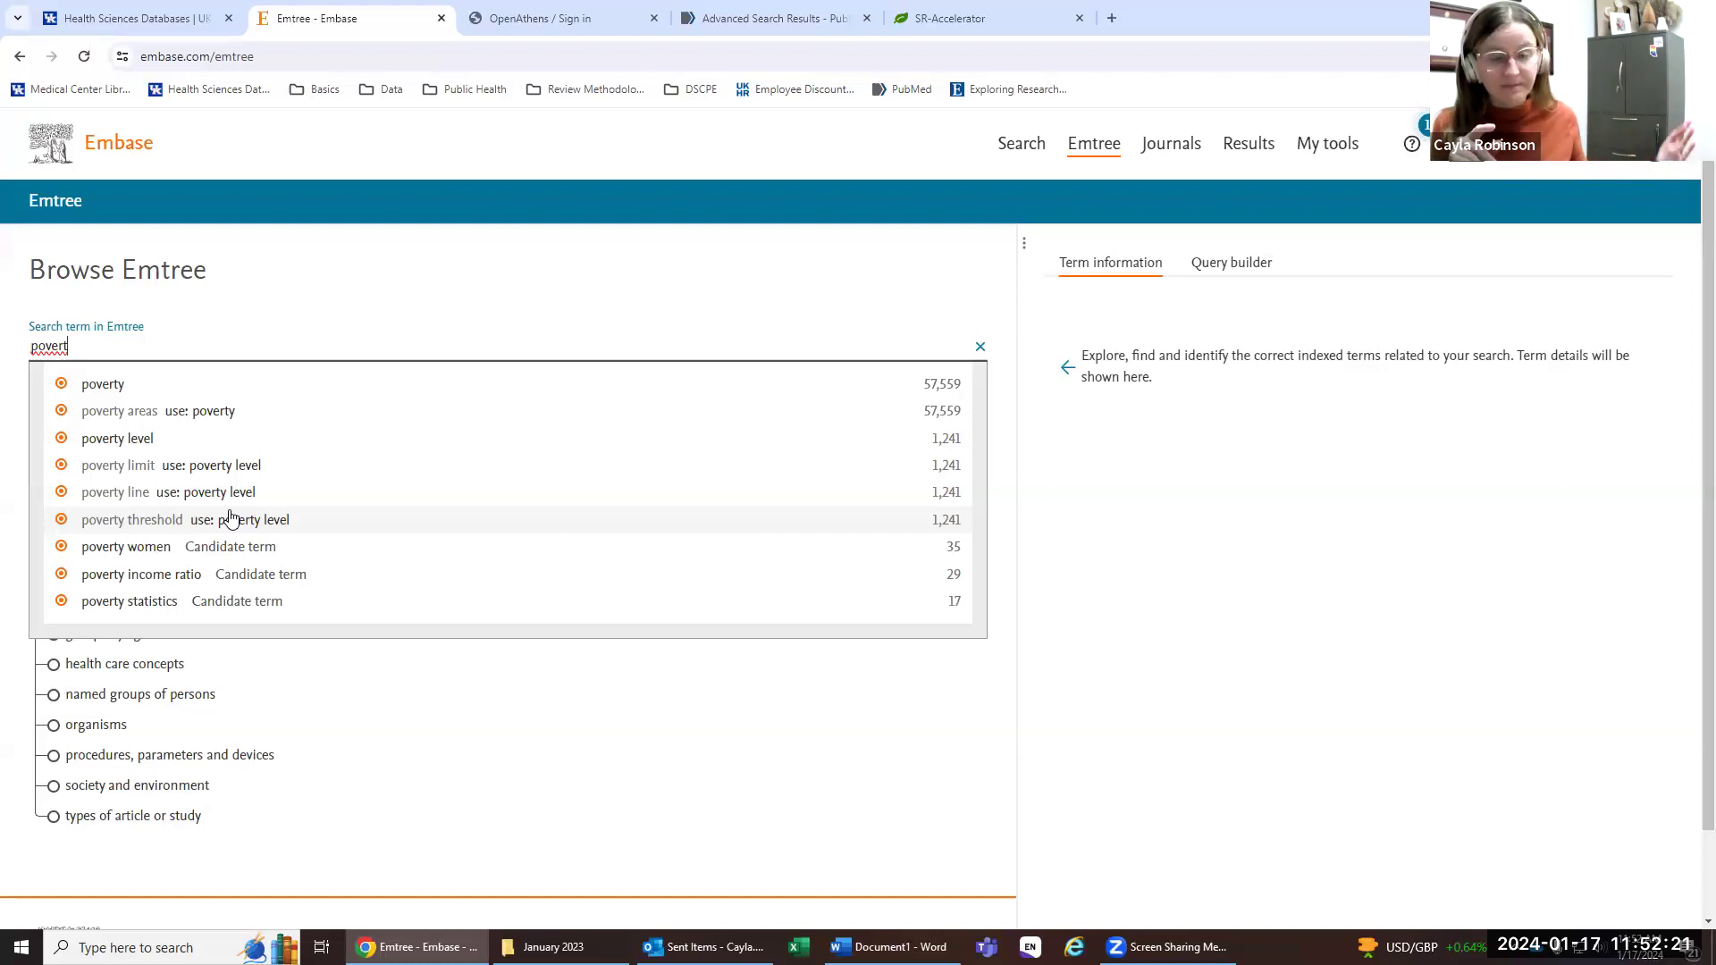
pyautogui.click(122, 383)
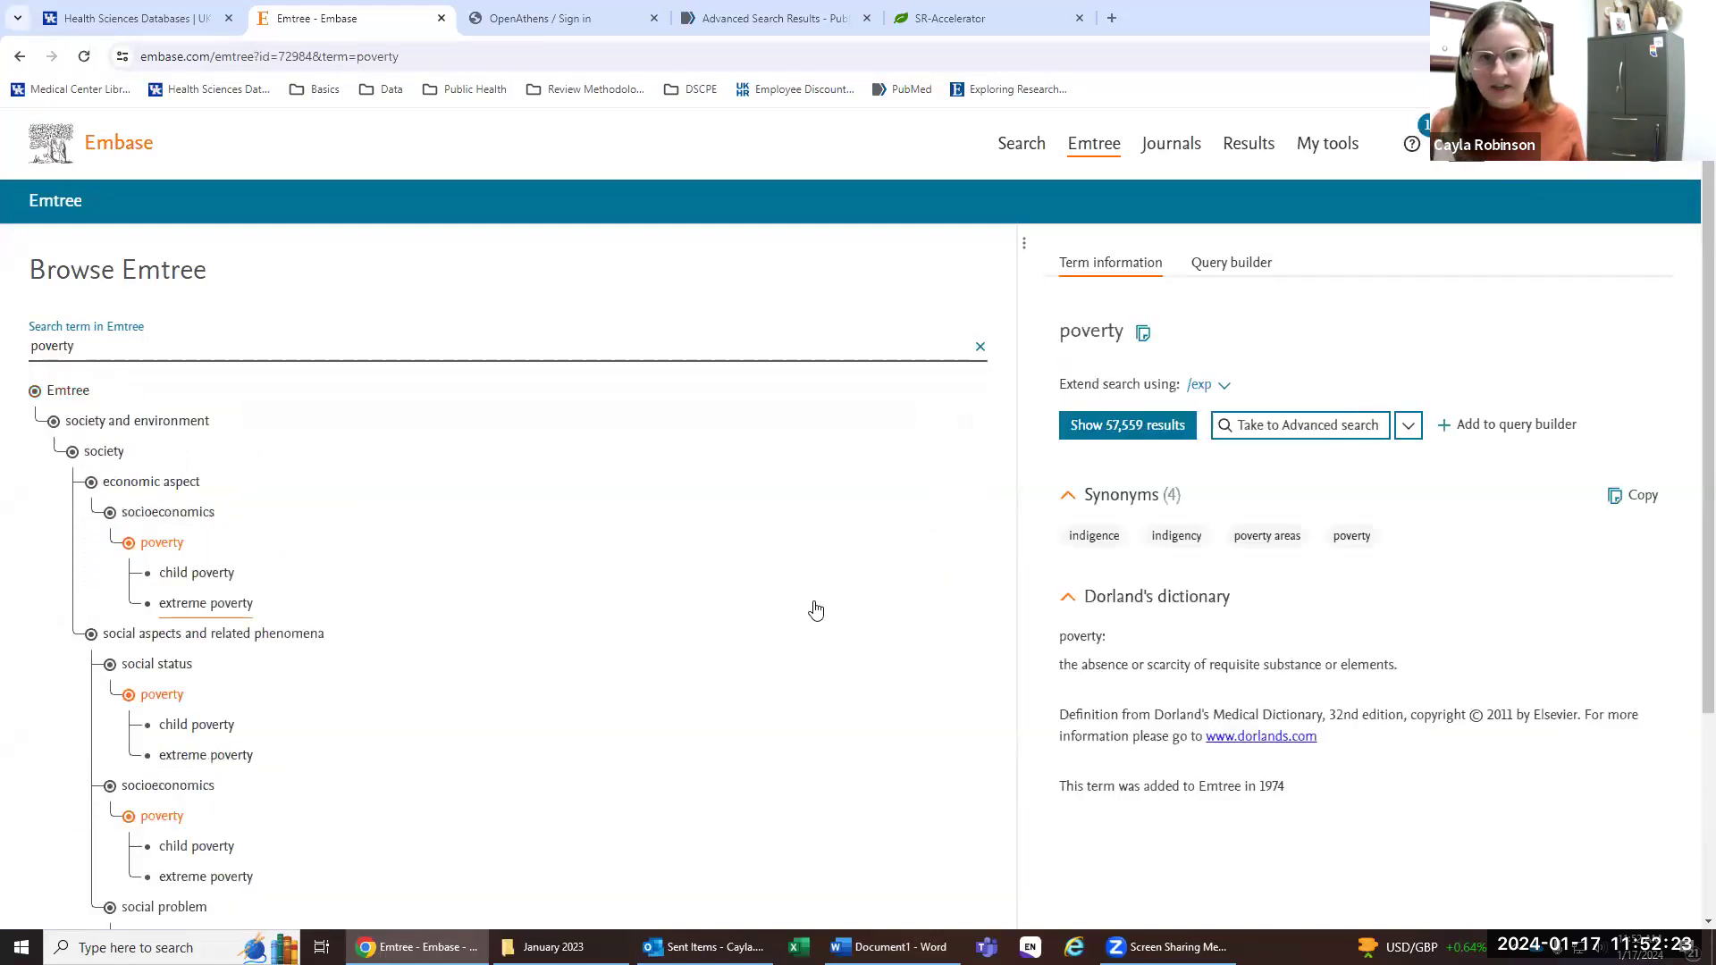
pyautogui.moveTo(1389, 547); pyautogui.dragTo(1067, 550)
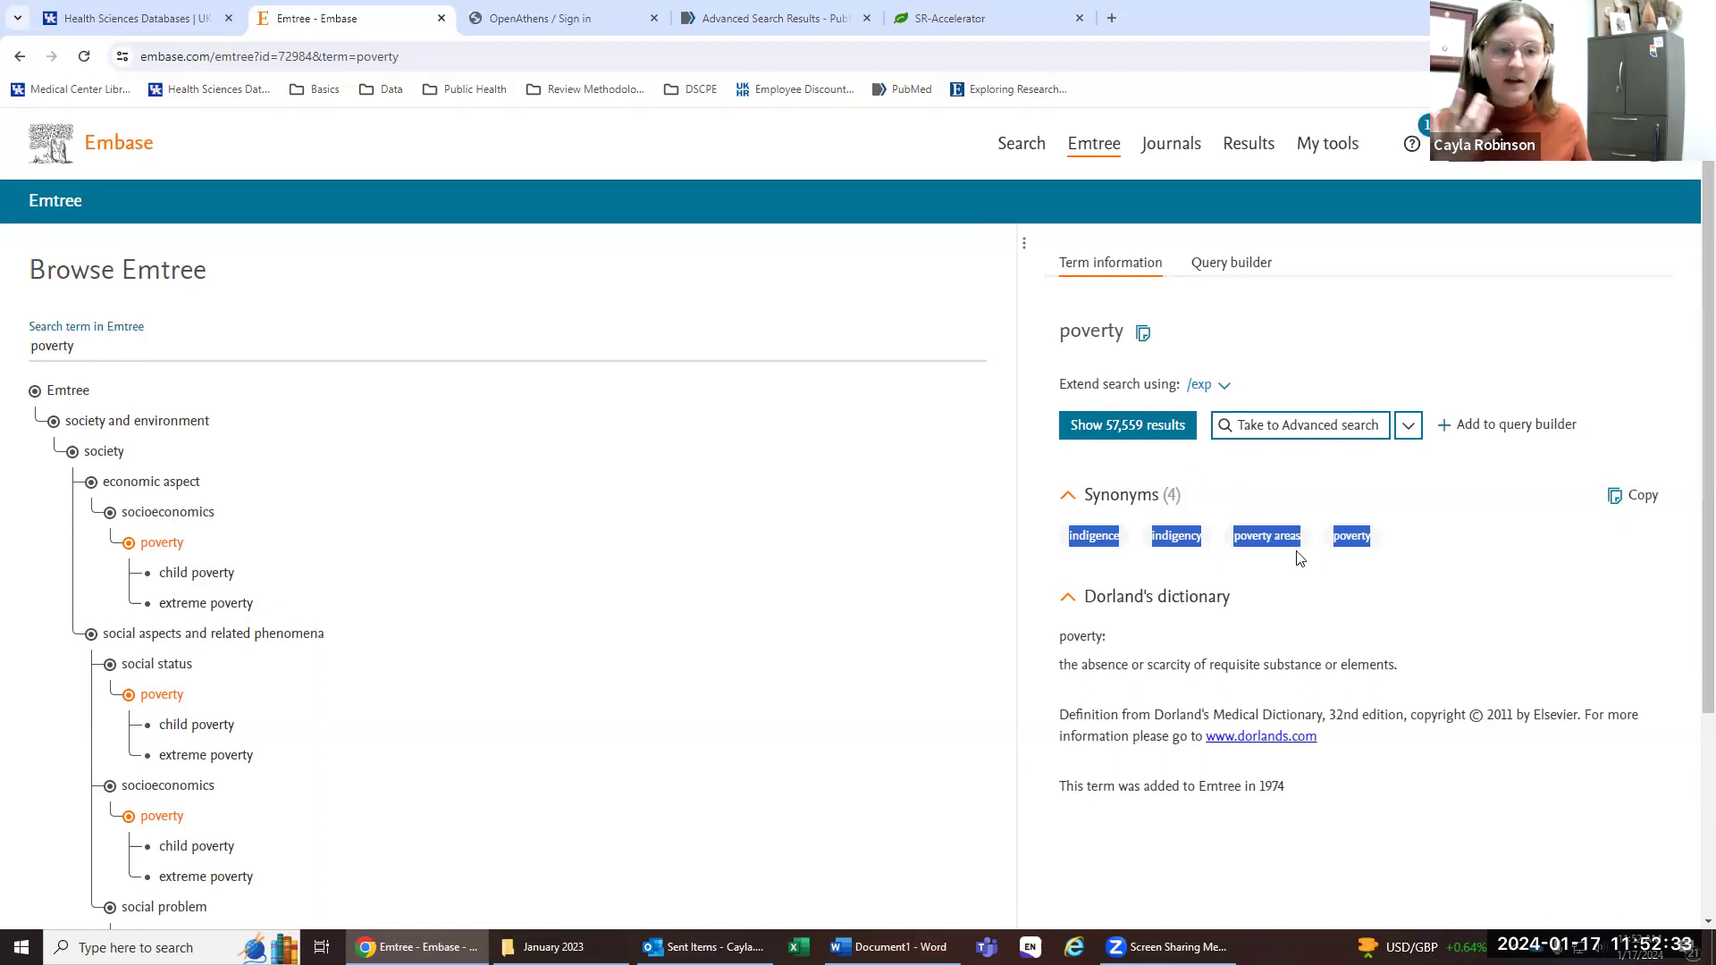
pyautogui.click(891, 946)
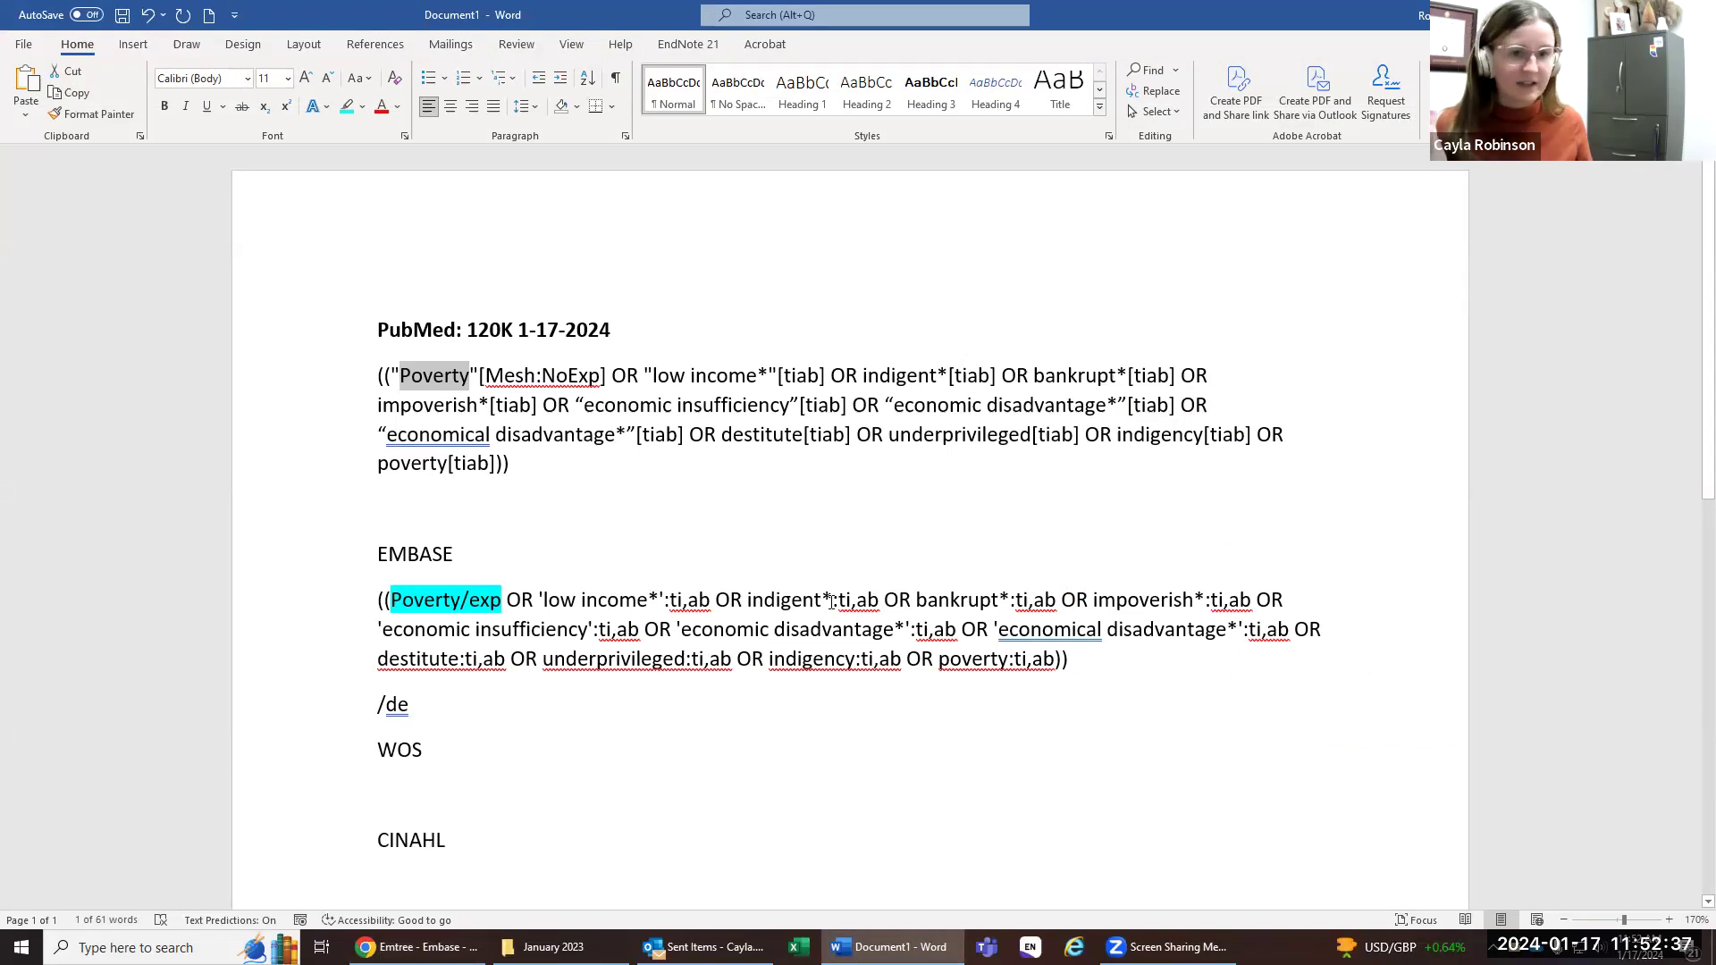
# Step: Replace indigent*[tiab] in the PubMed string with the truncated term indigen*[tiab]
pyautogui.click(416, 947)
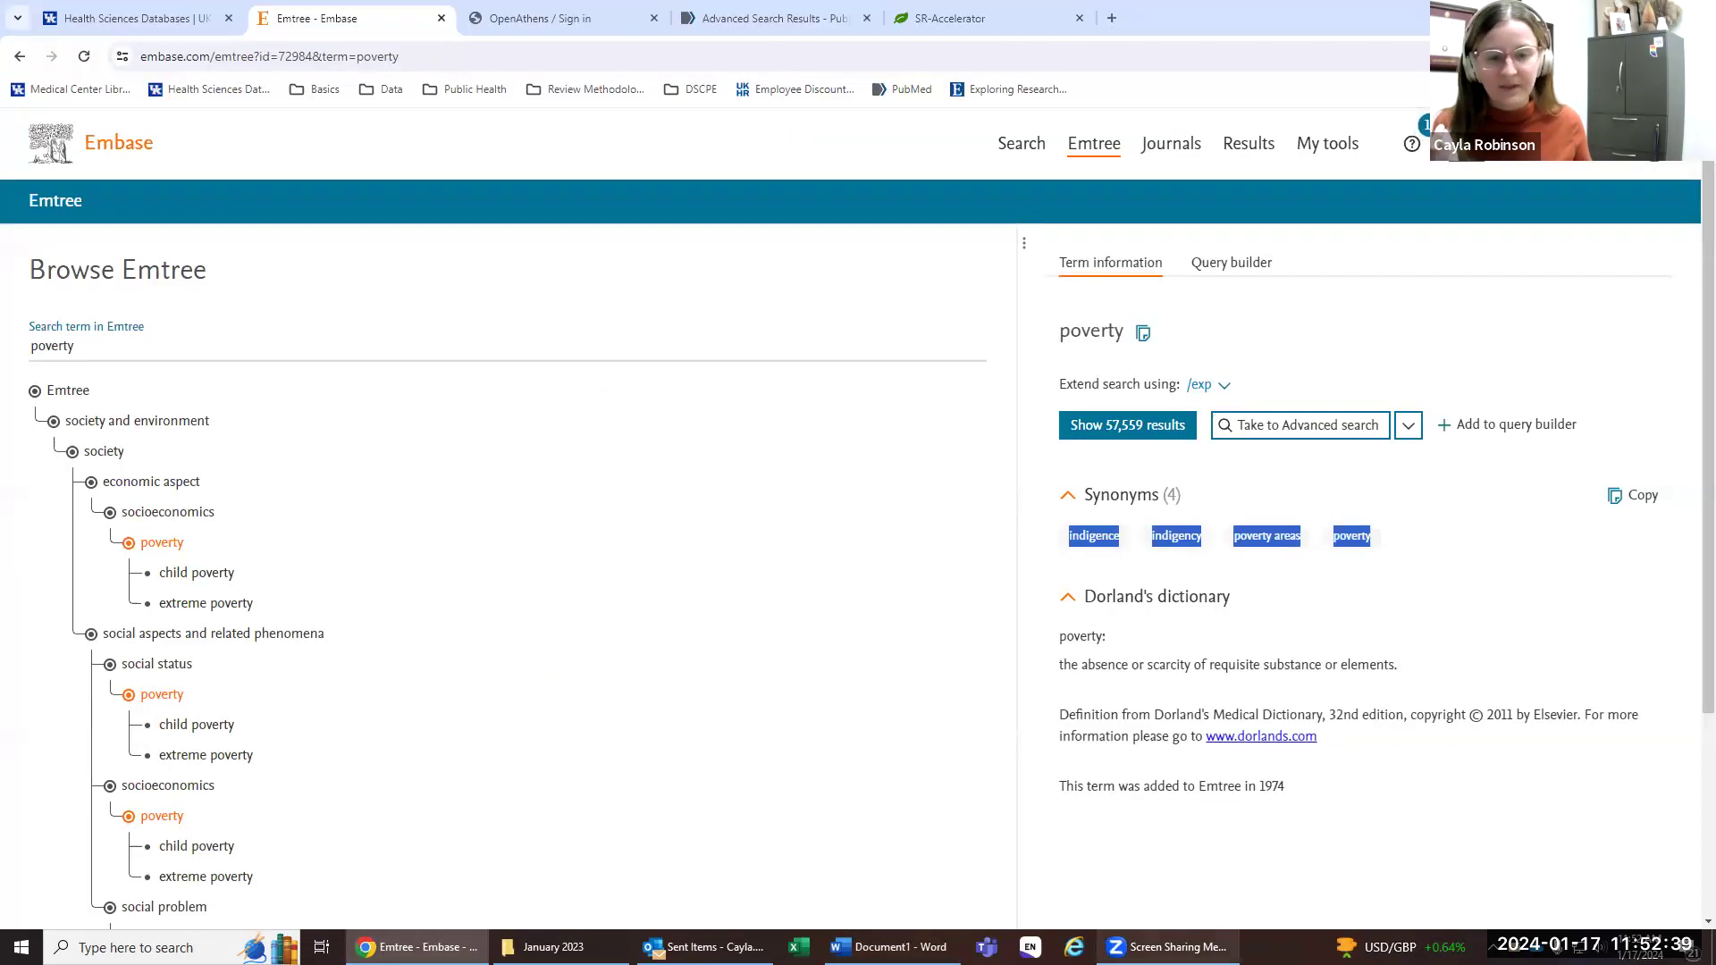
pyautogui.click(894, 947)
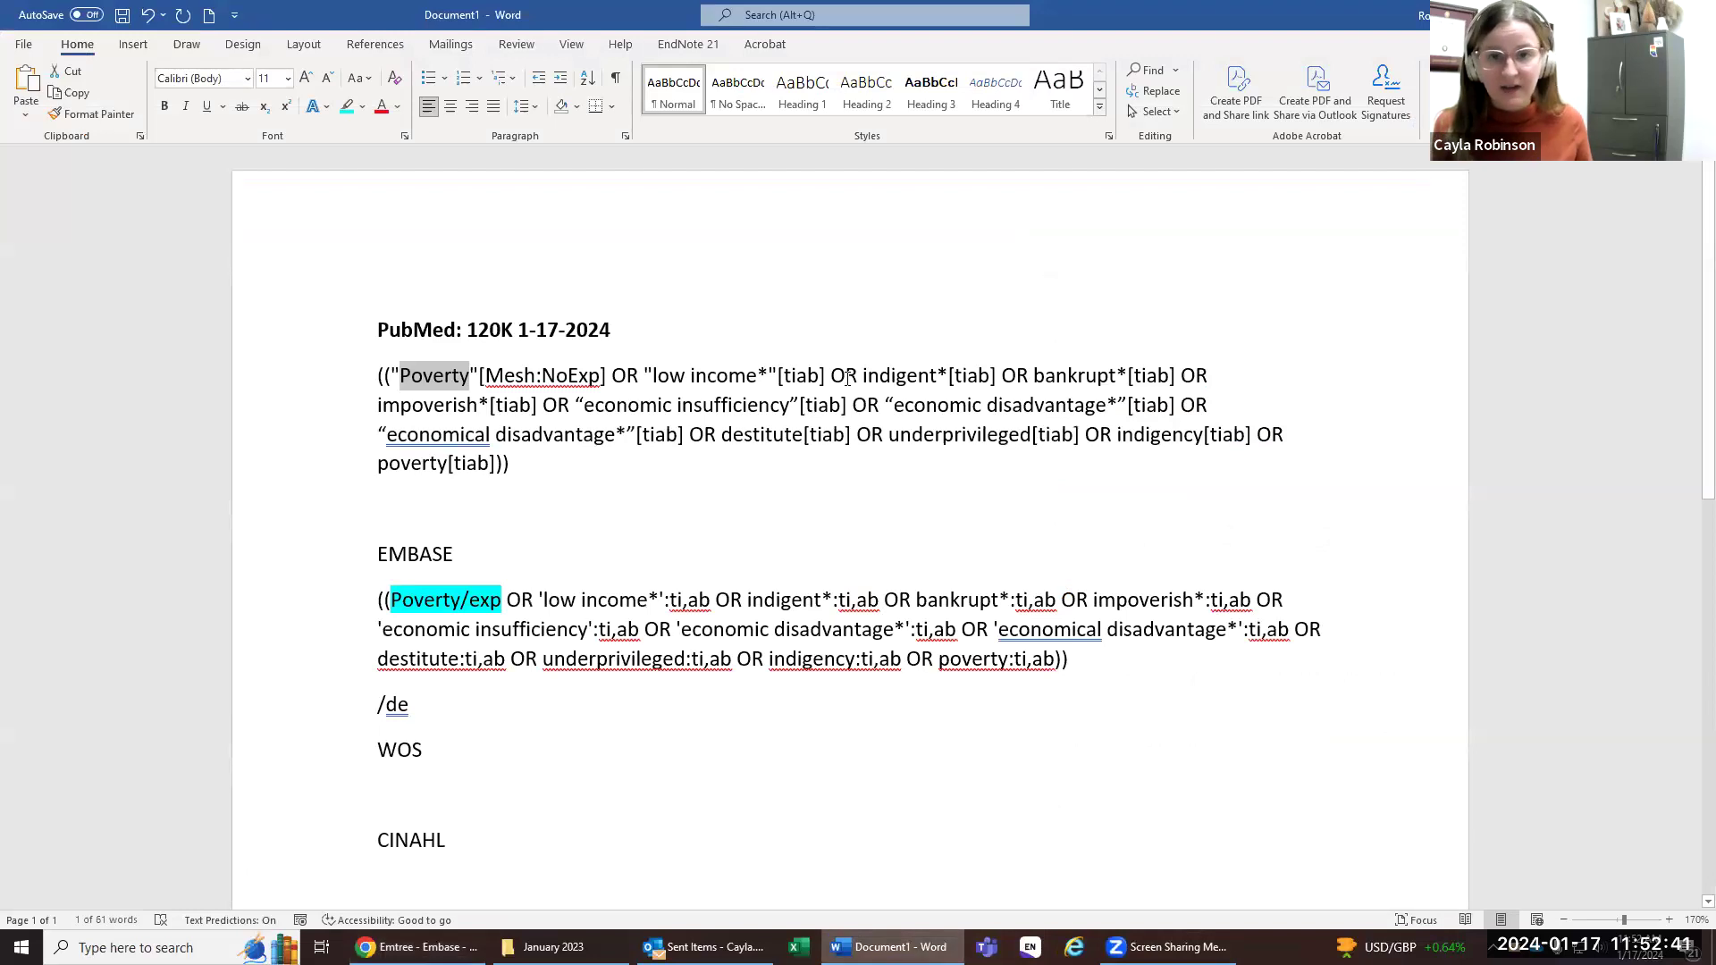
pyautogui.click(641, 376)
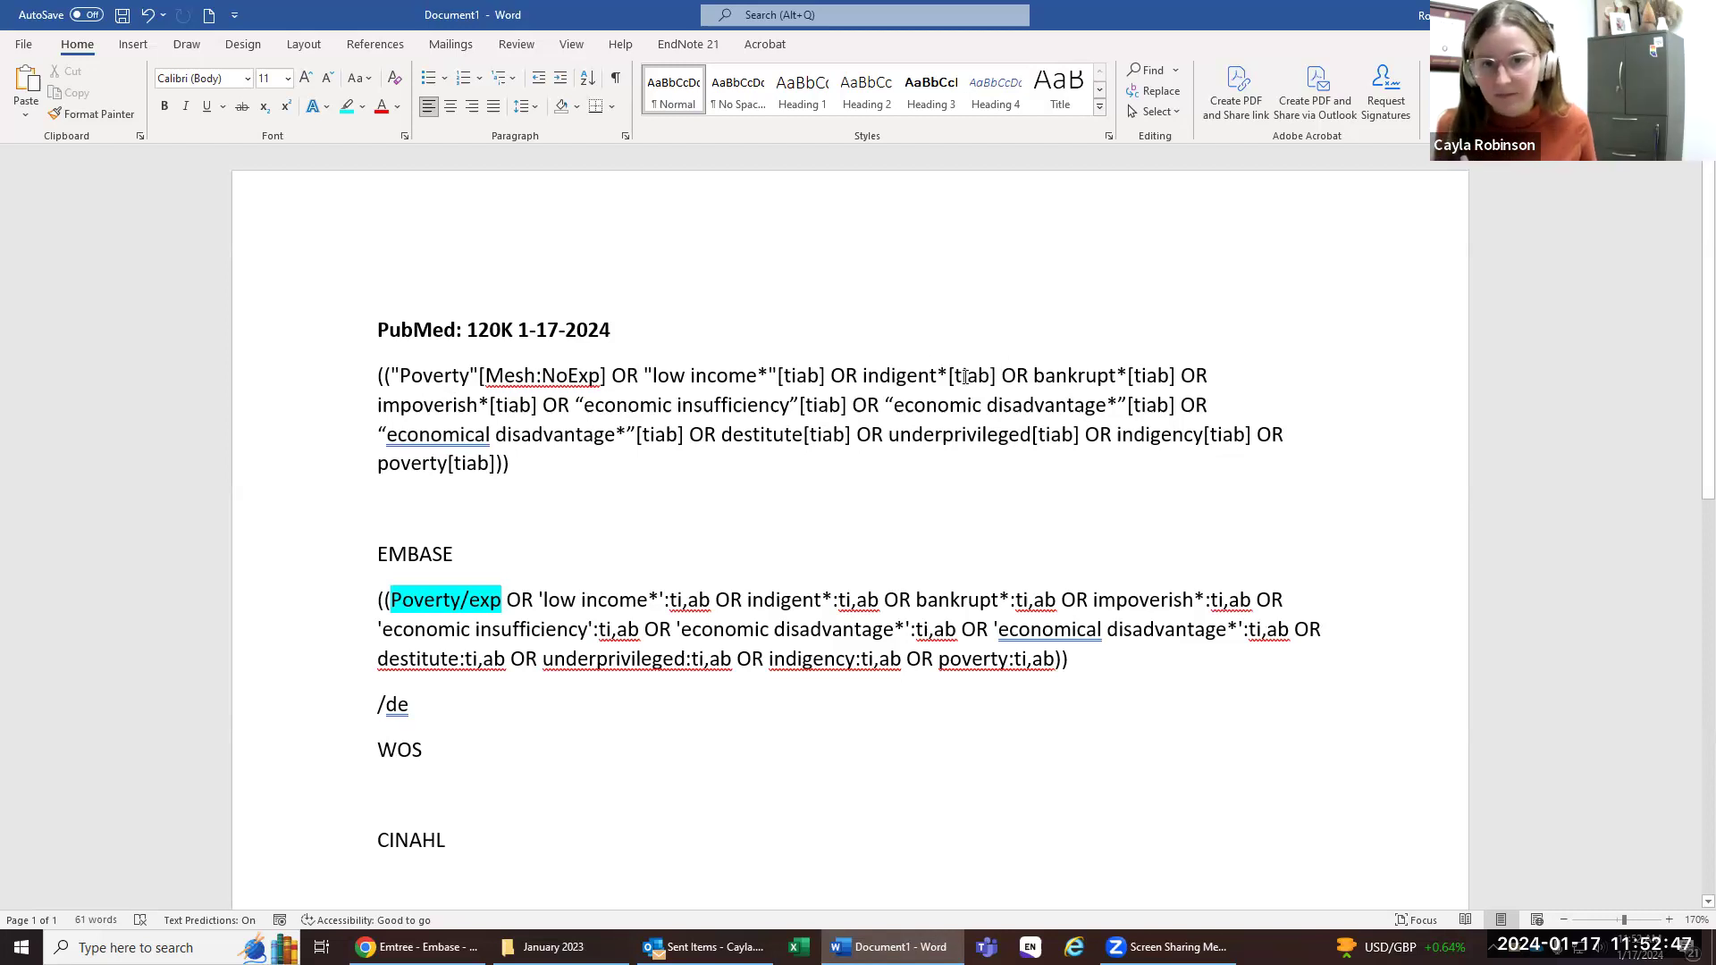
pyautogui.moveTo(996, 375); pyautogui.dragTo(864, 377)
pyautogui.write('ind')
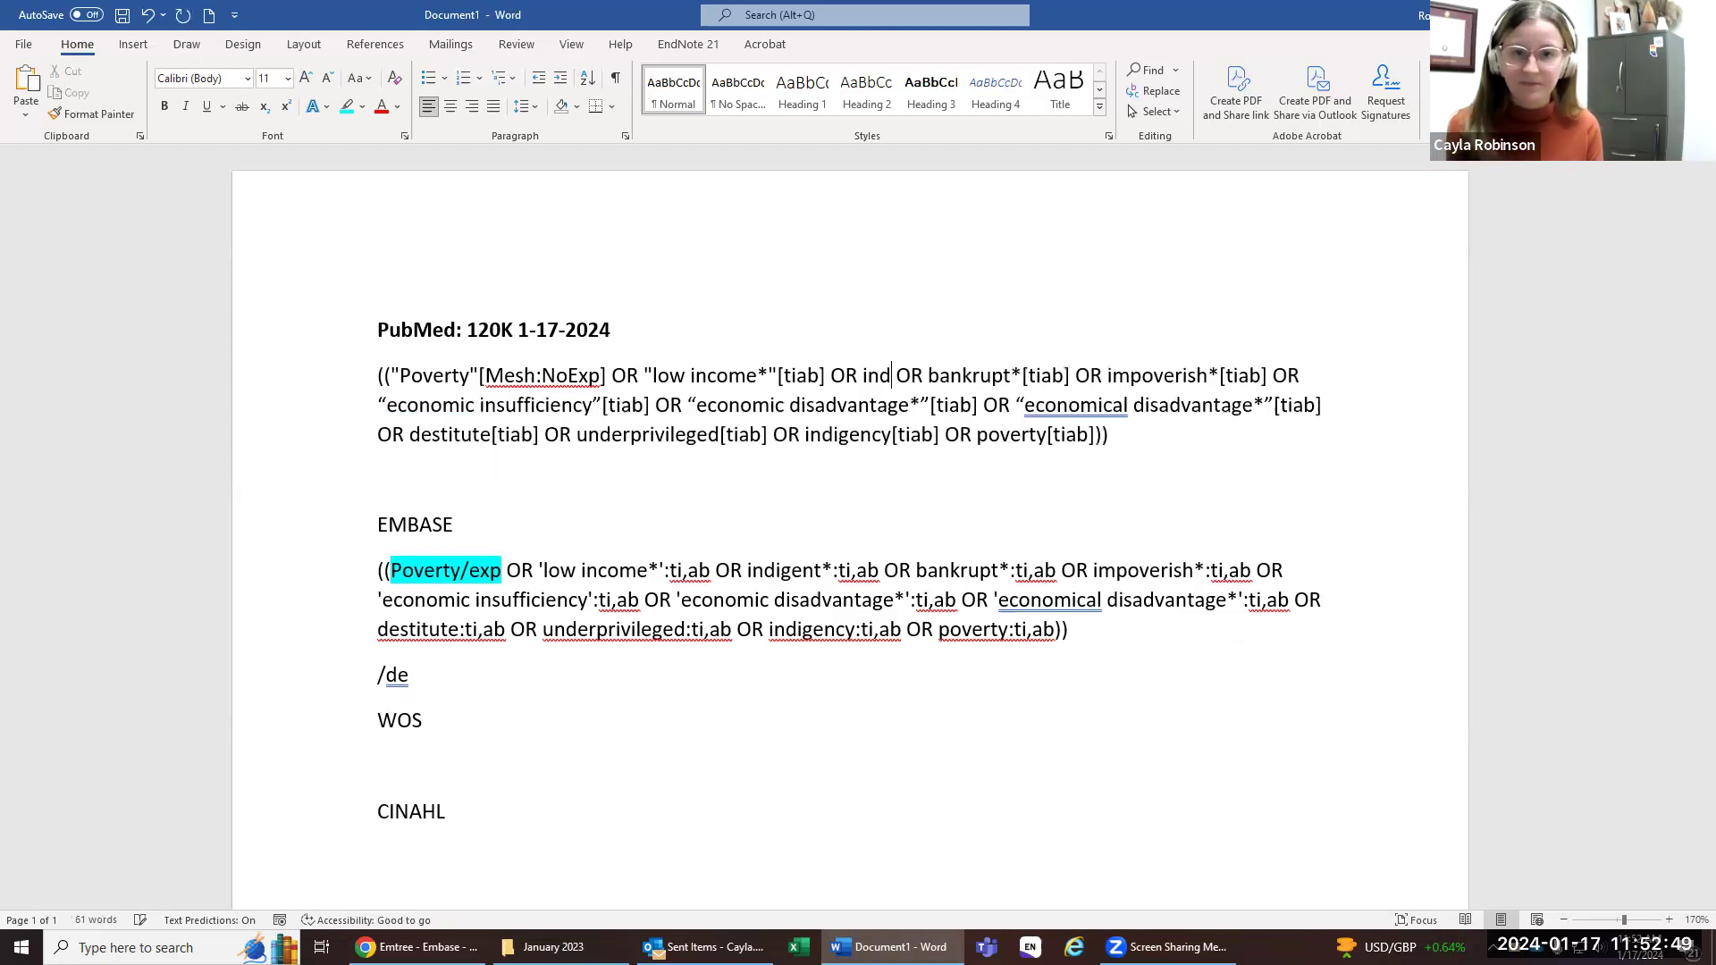
pyautogui.write('igency')
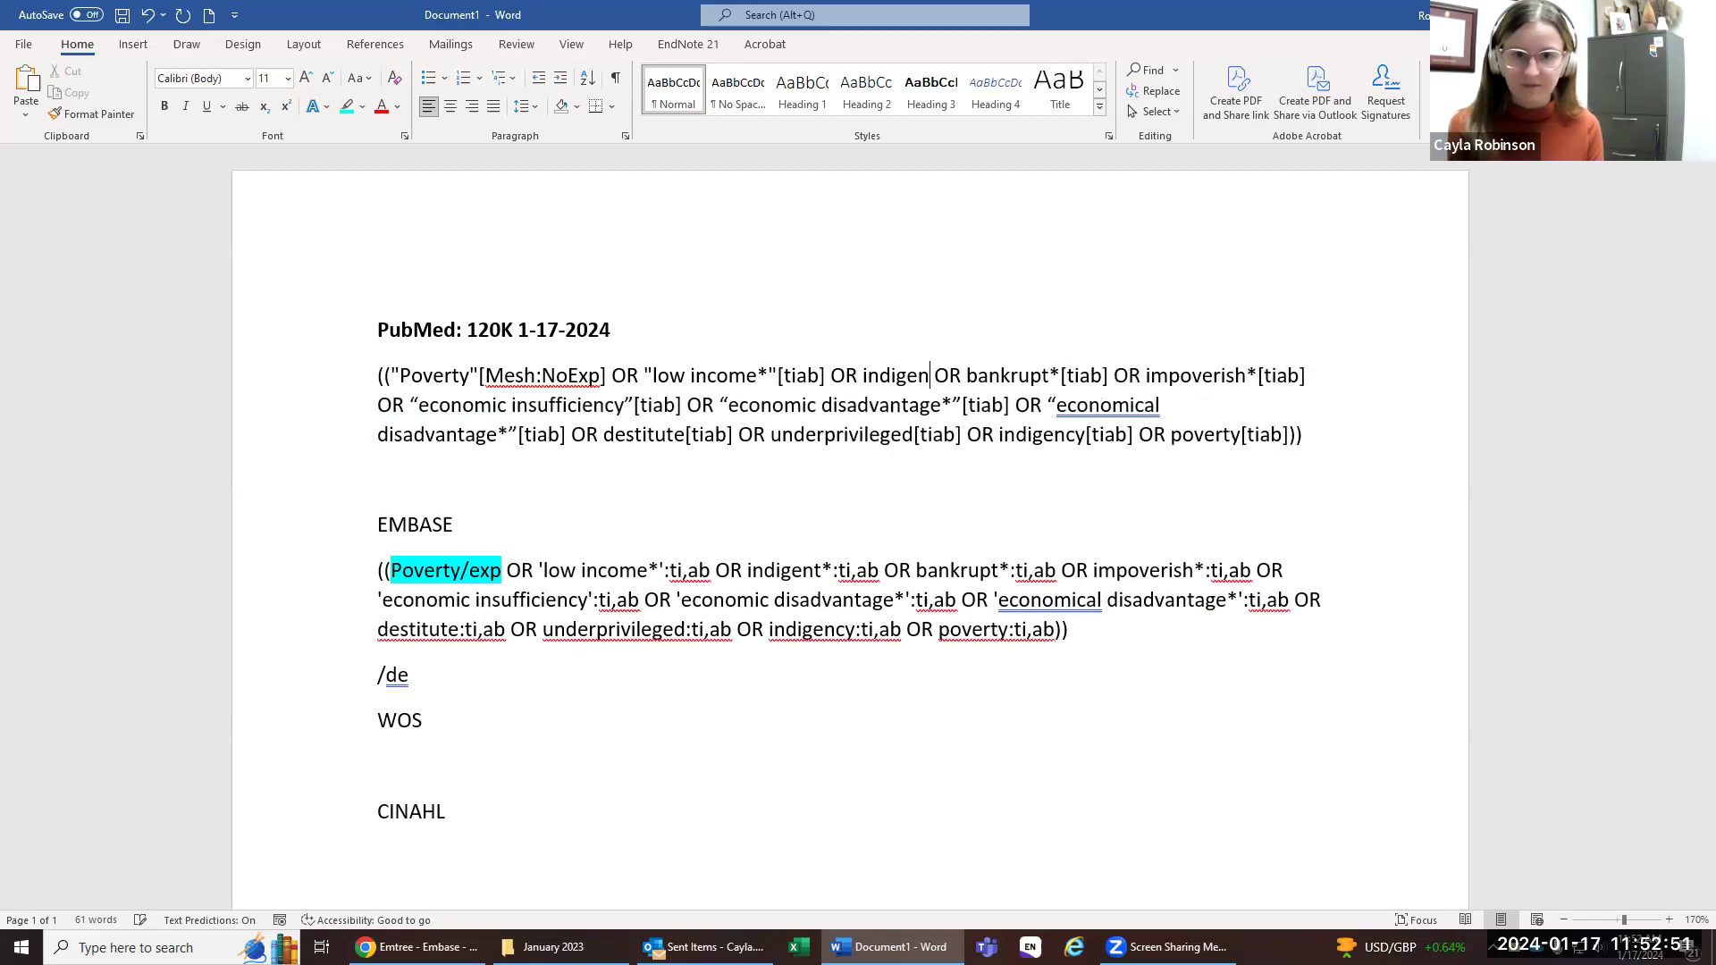
pyautogui.write('[tiab]')
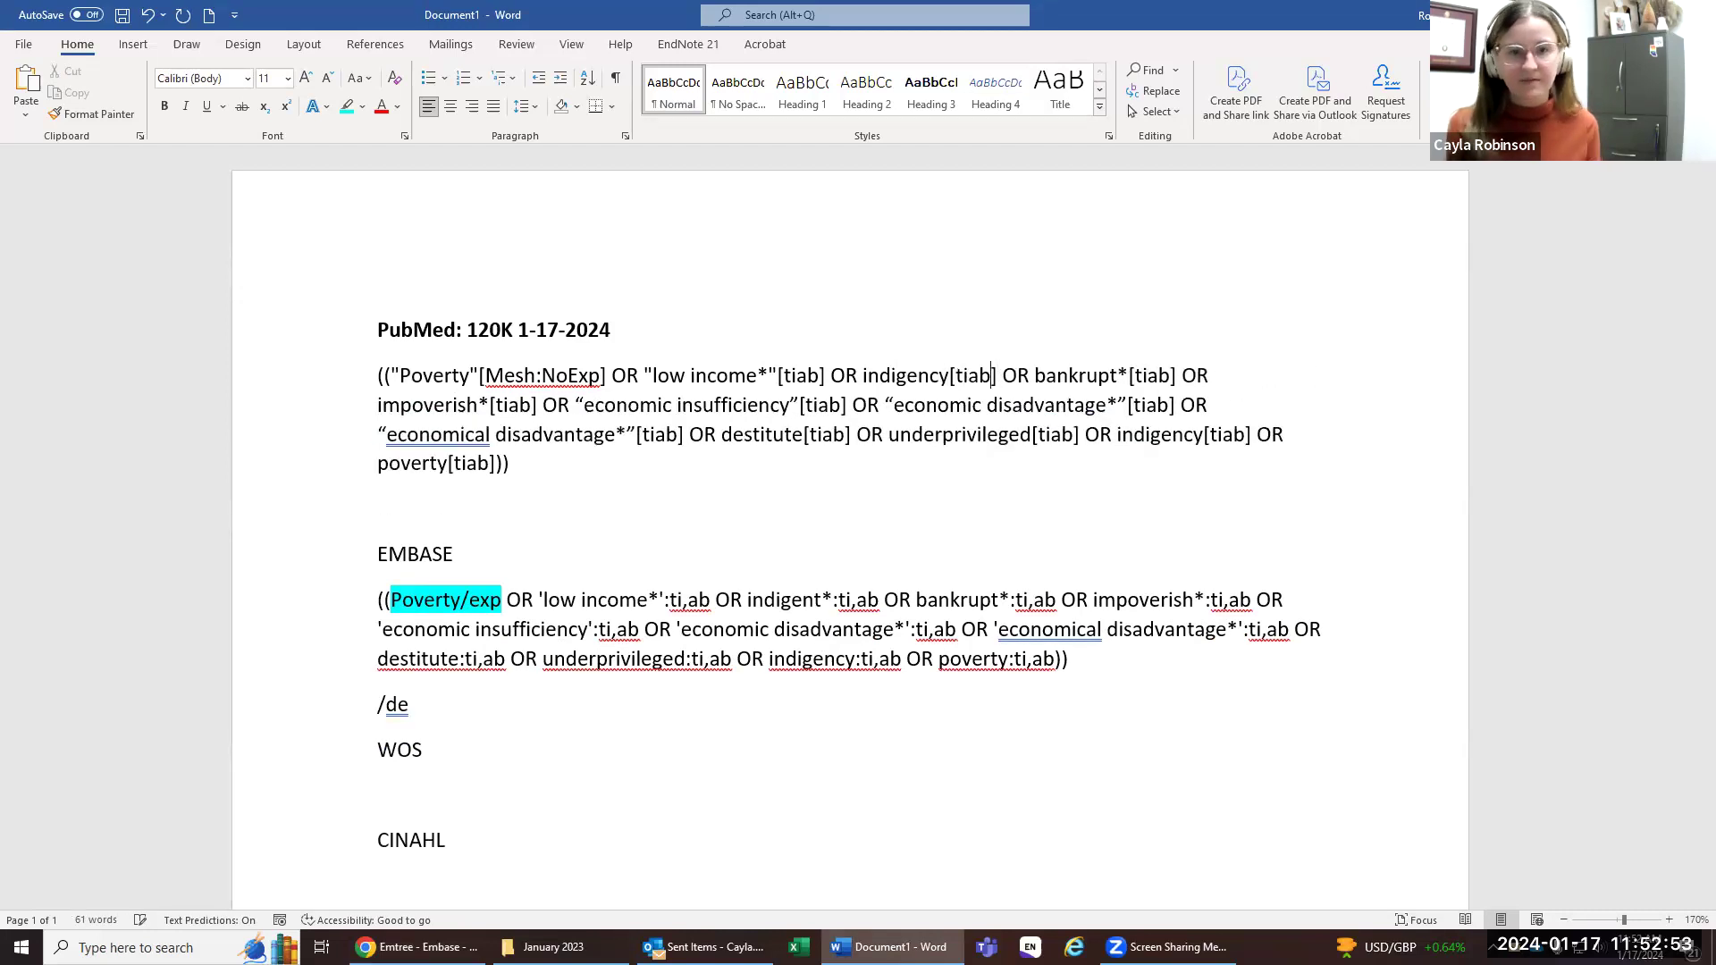
pyautogui.press('BackSpace')
pyautogui.press('BackSpace')
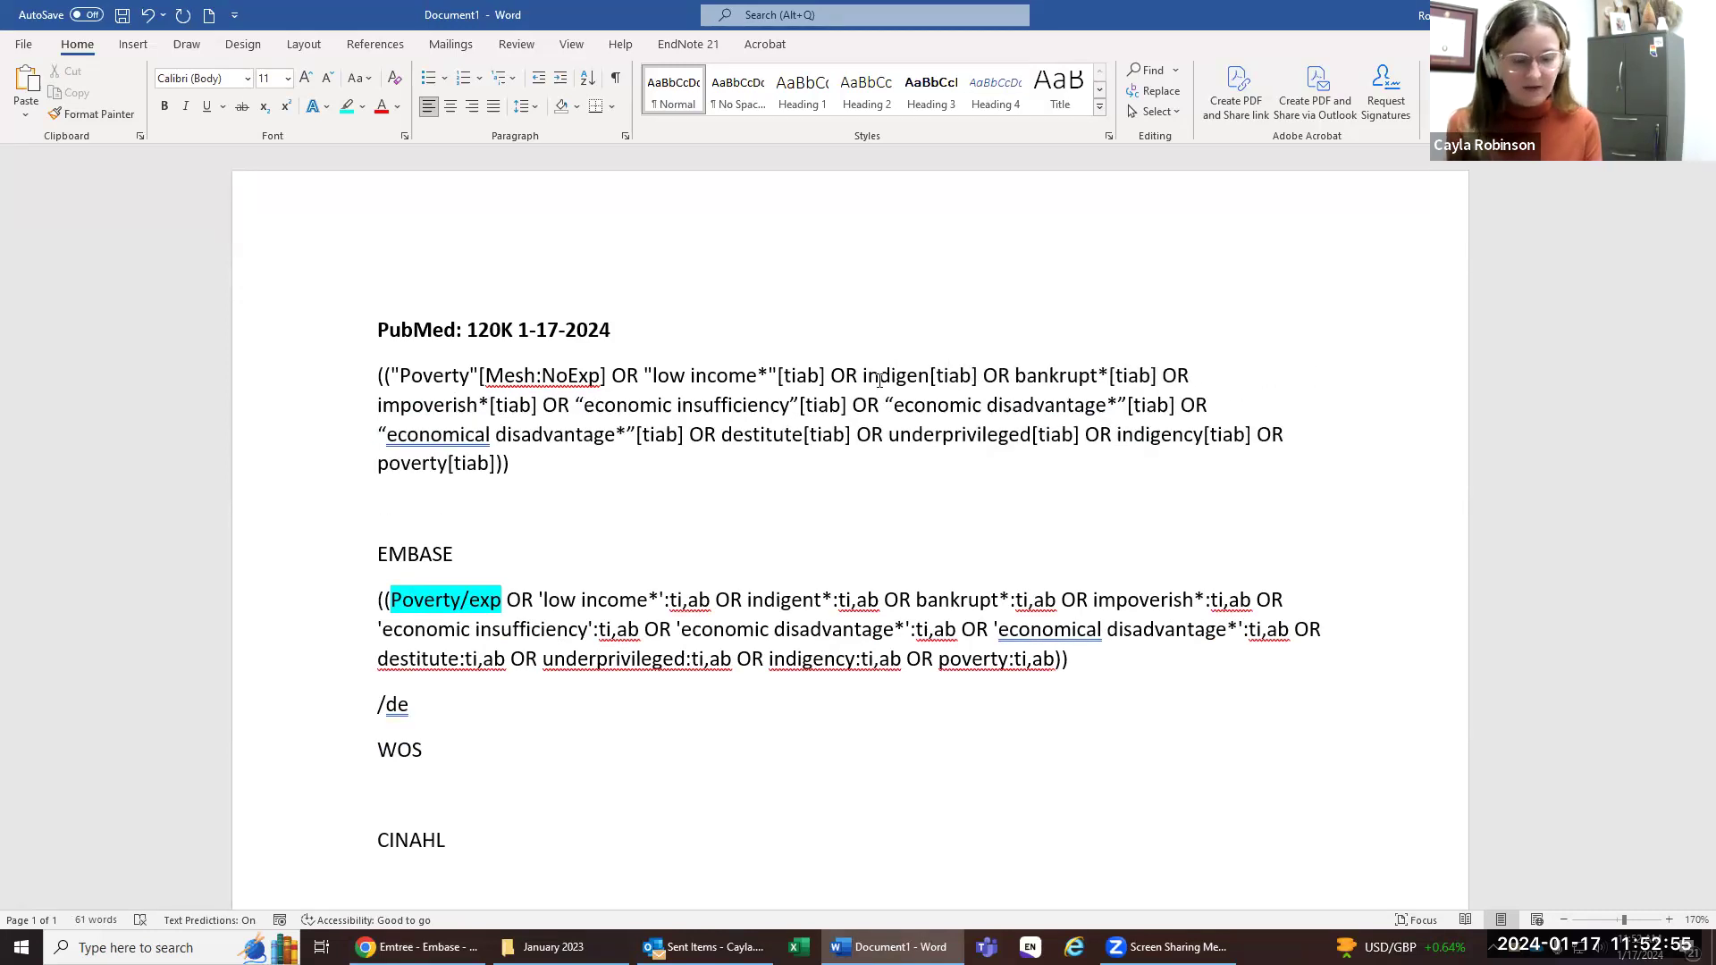
pyautogui.write('*')
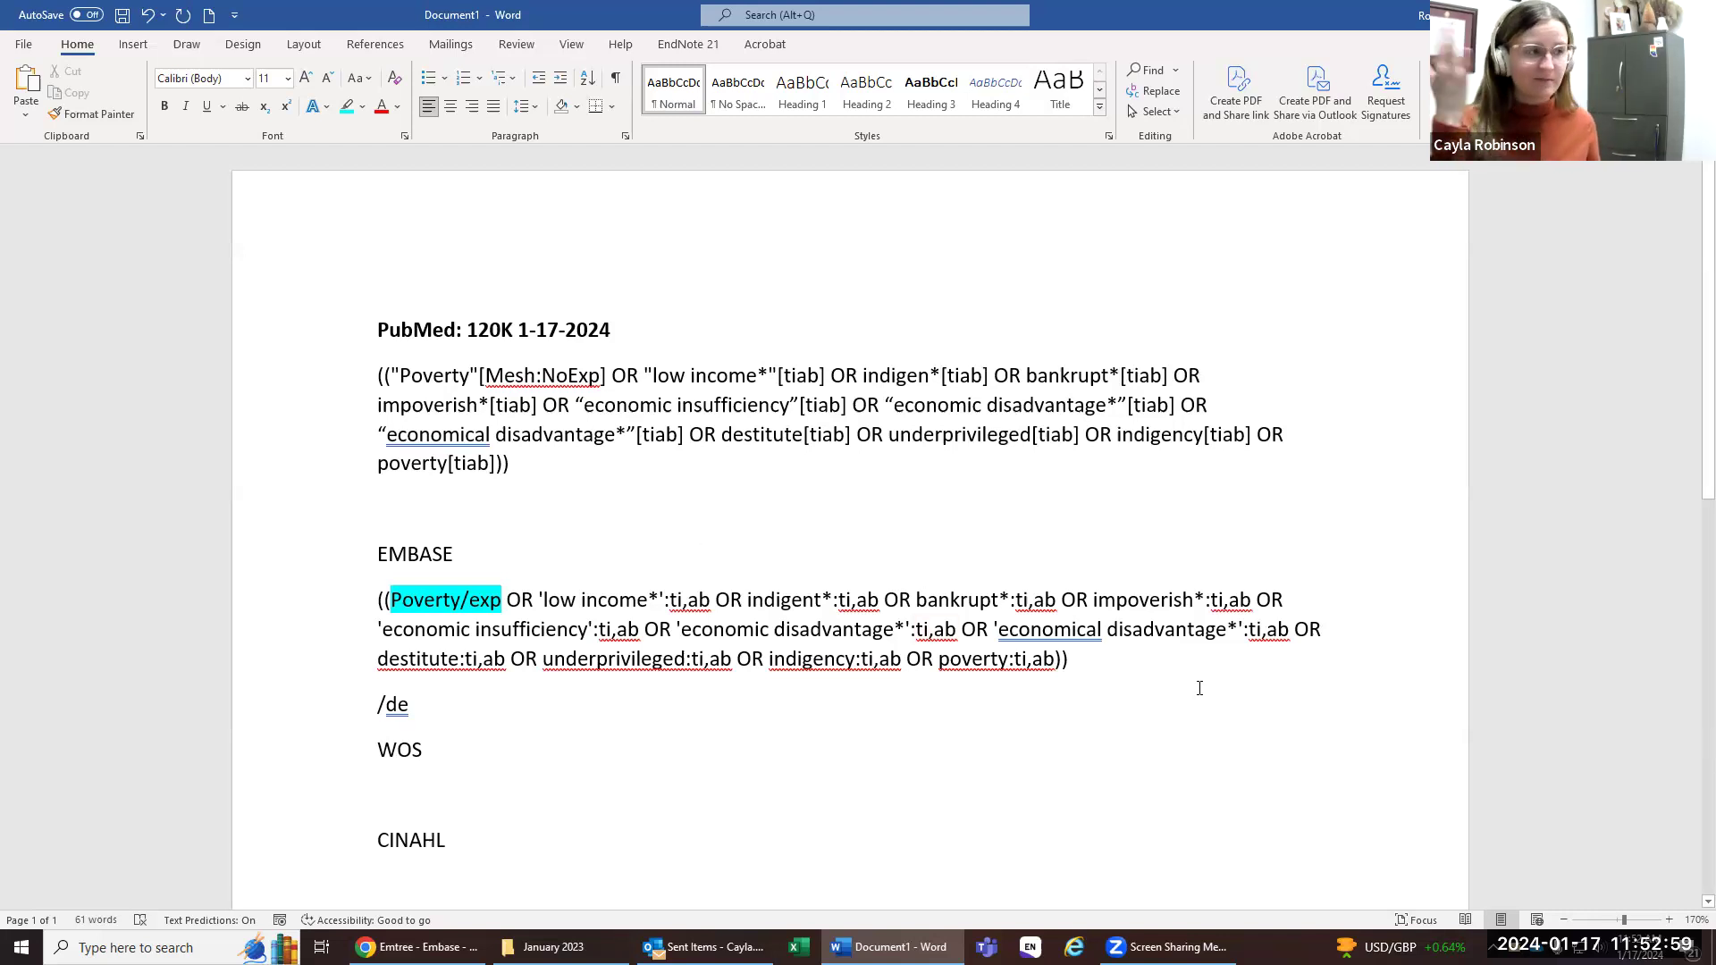
# Step: Review the EMBASE and PubMed query paragraphs, leaving the cursor after the EMBASE query
pyautogui.tripleClick(556, 629)
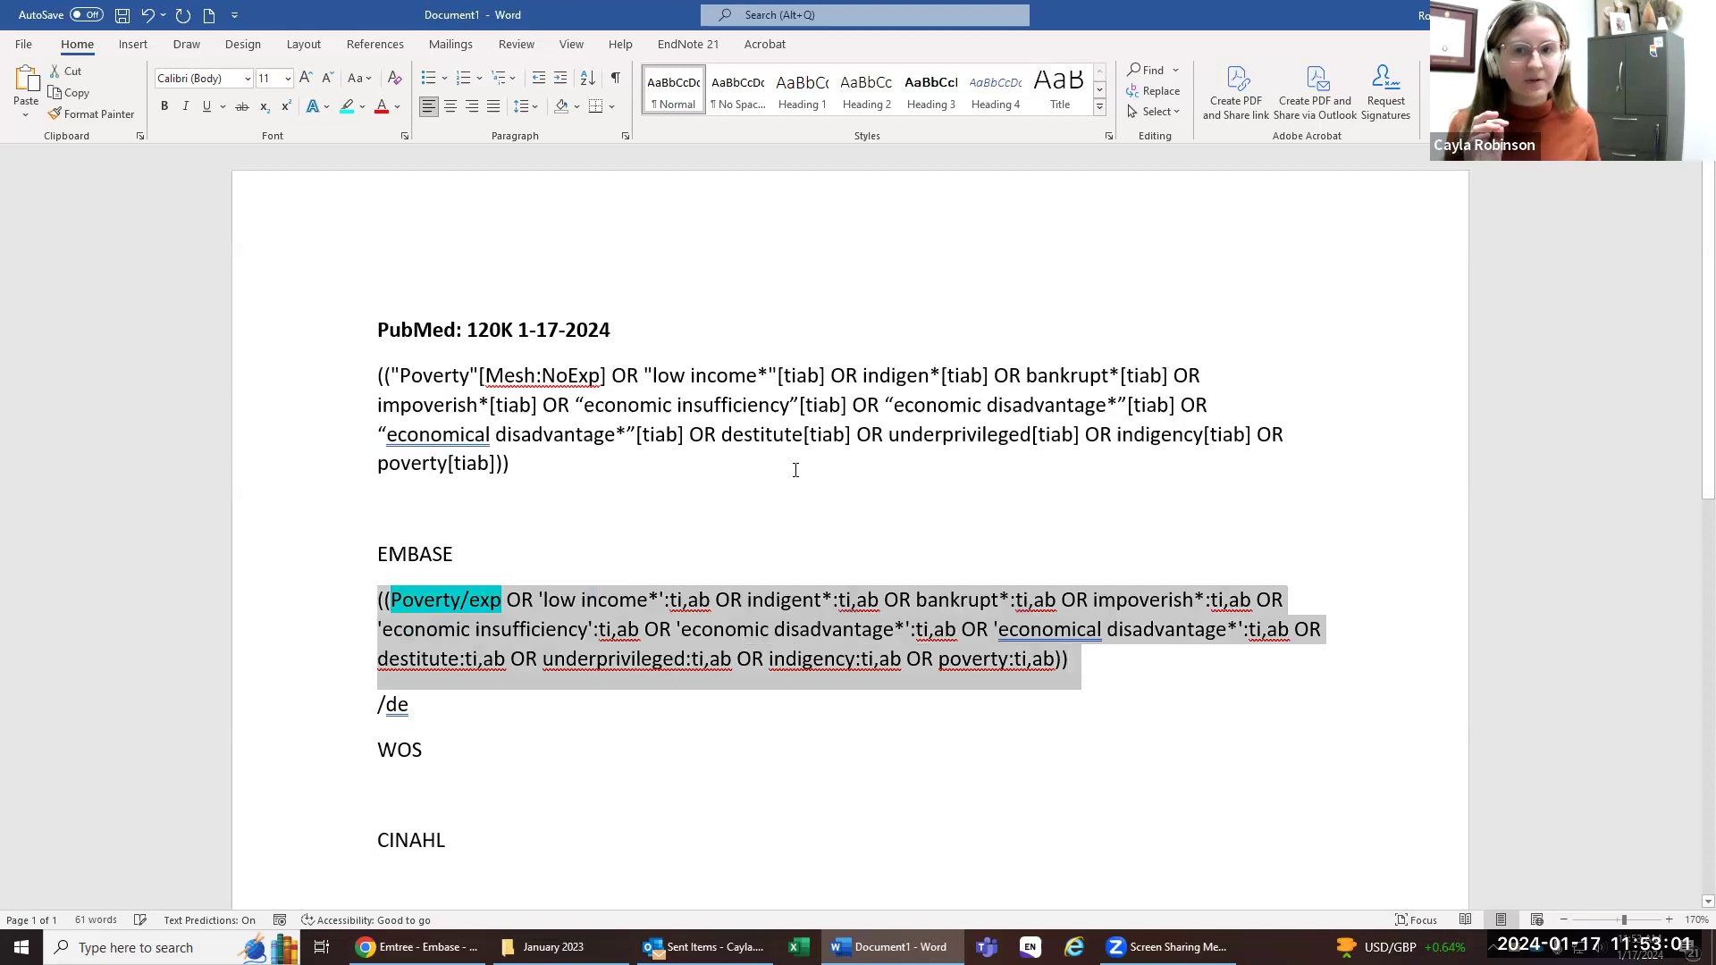
pyautogui.tripleClick(677, 408)
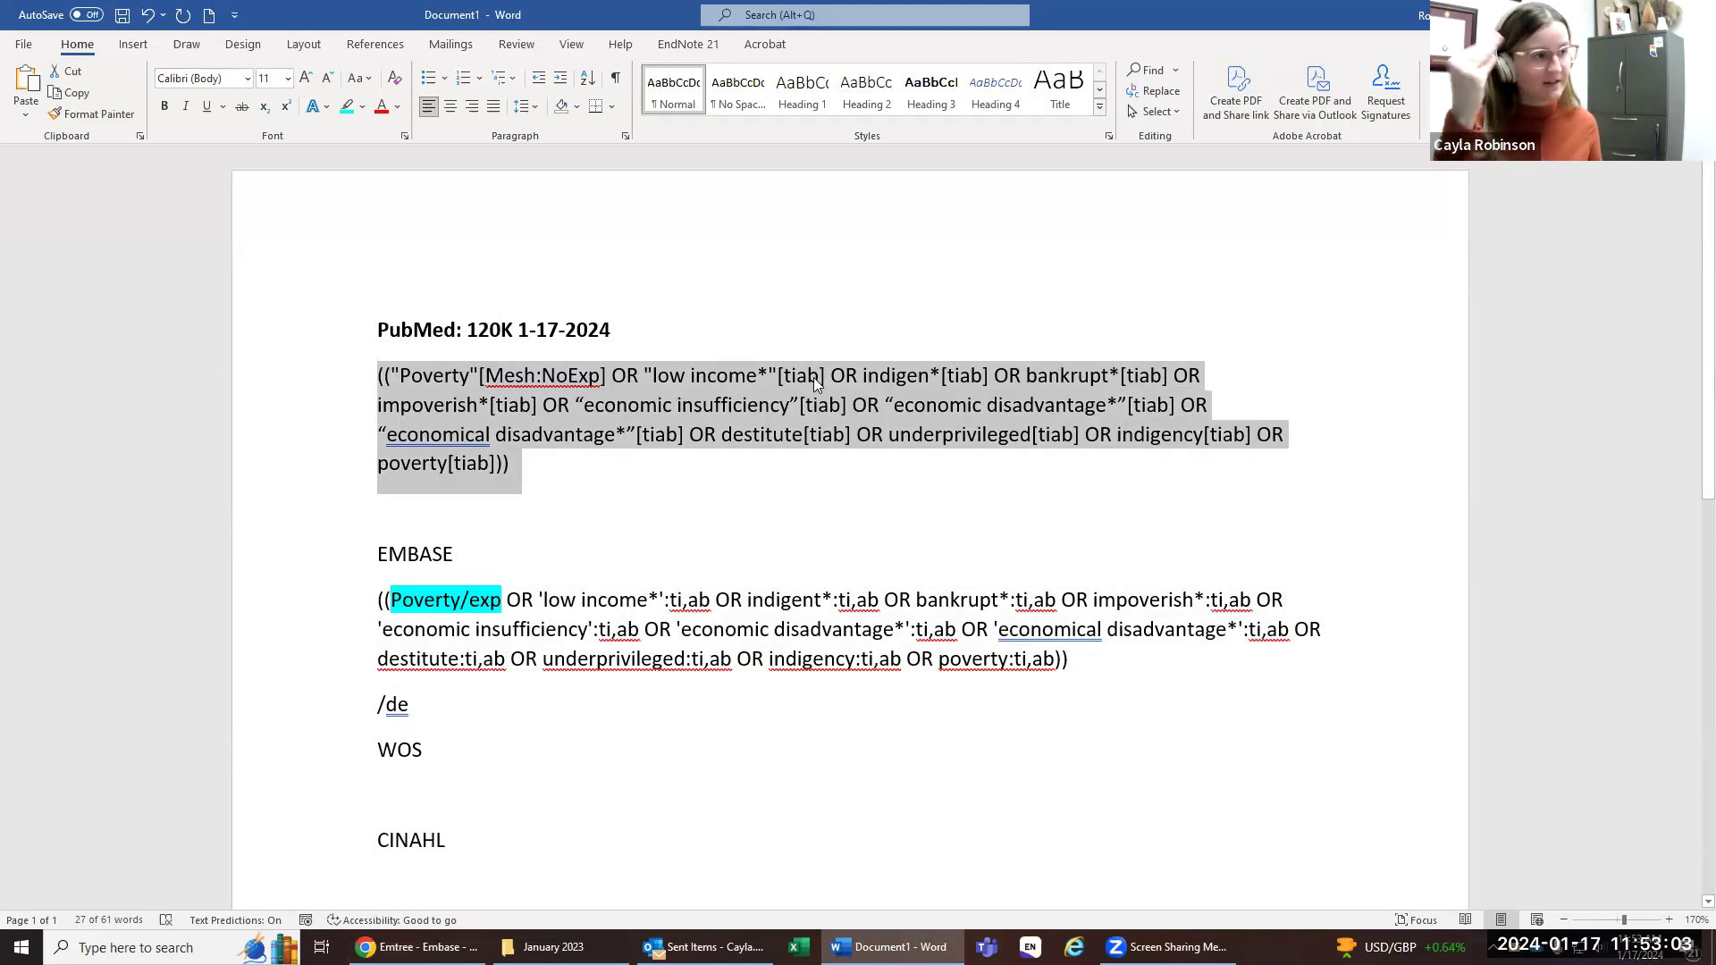
pyautogui.click(1075, 659)
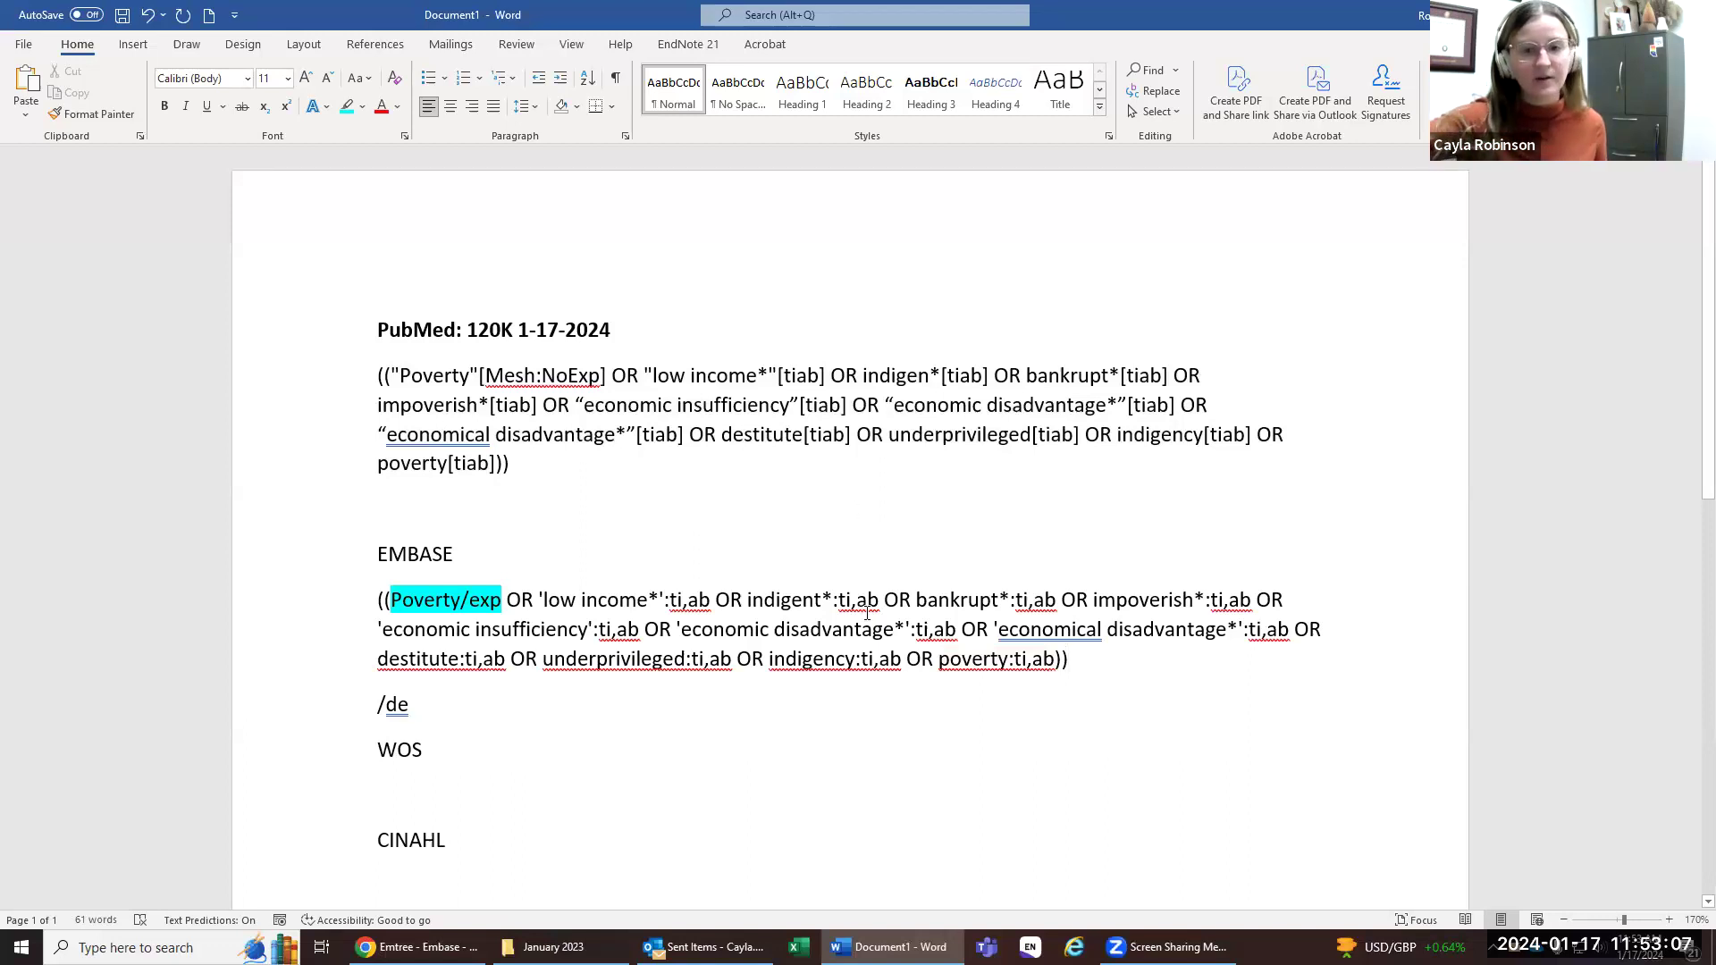
# Step: Go from the Emtree page to the PubMed advanced search results and scroll to the history
pyautogui.click(420, 948)
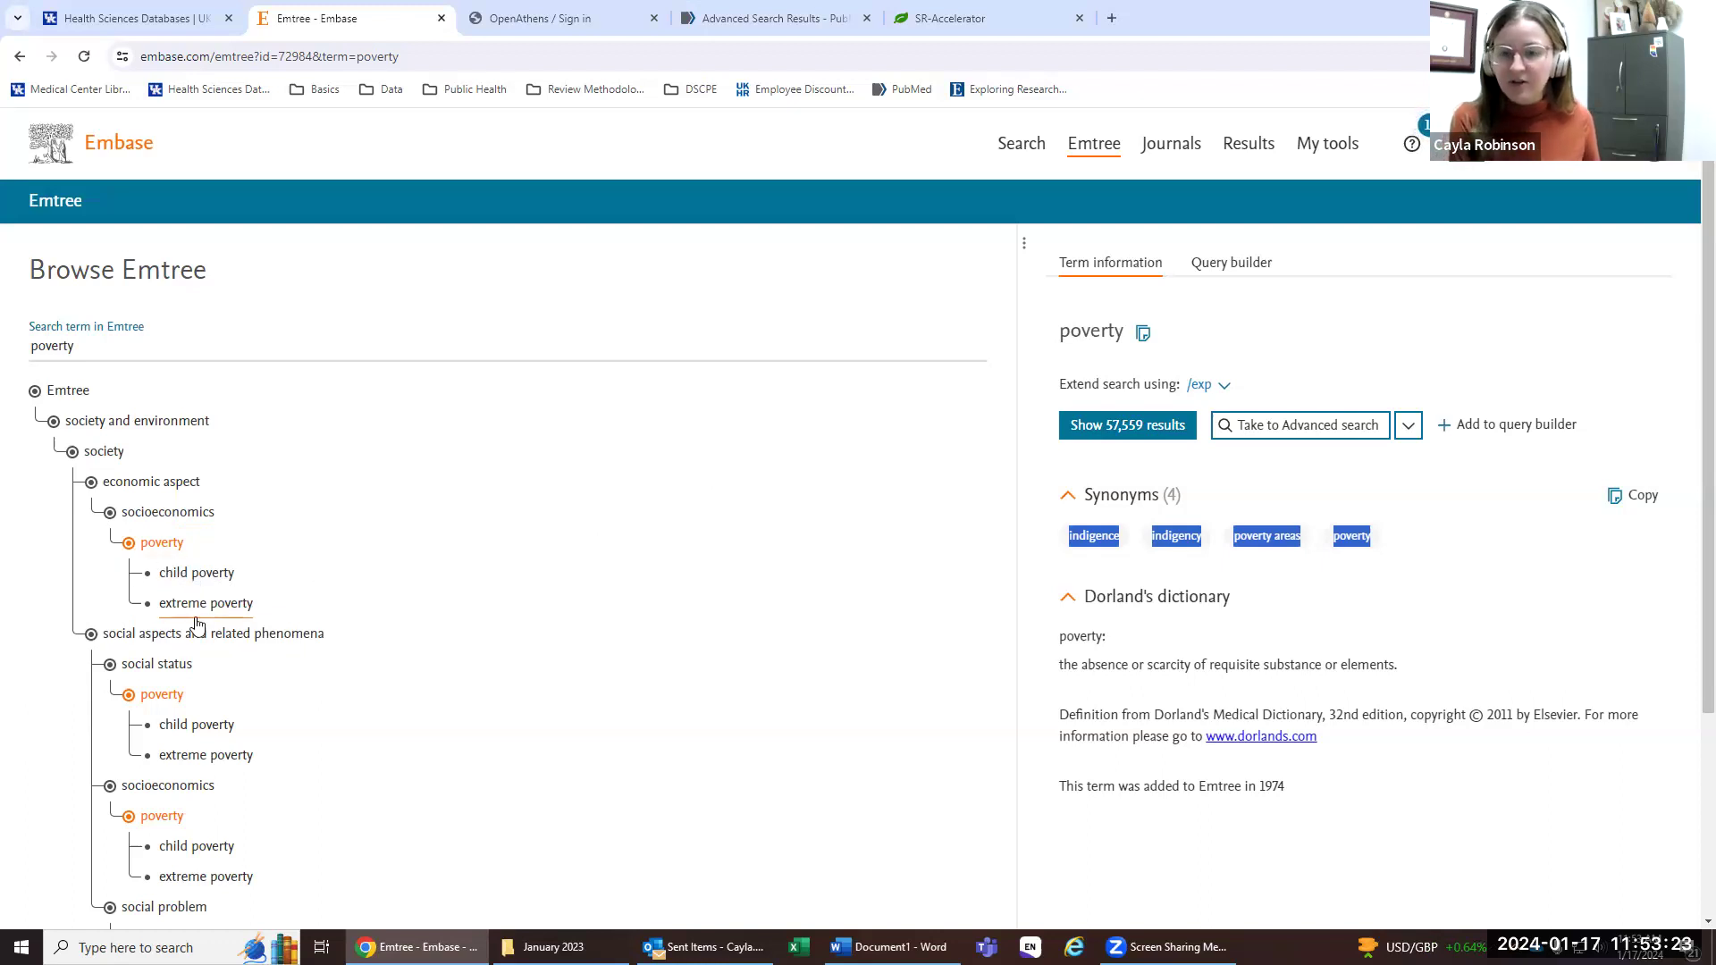
pyautogui.click(823, 31)
pyautogui.scroll(-5, 832, 563)
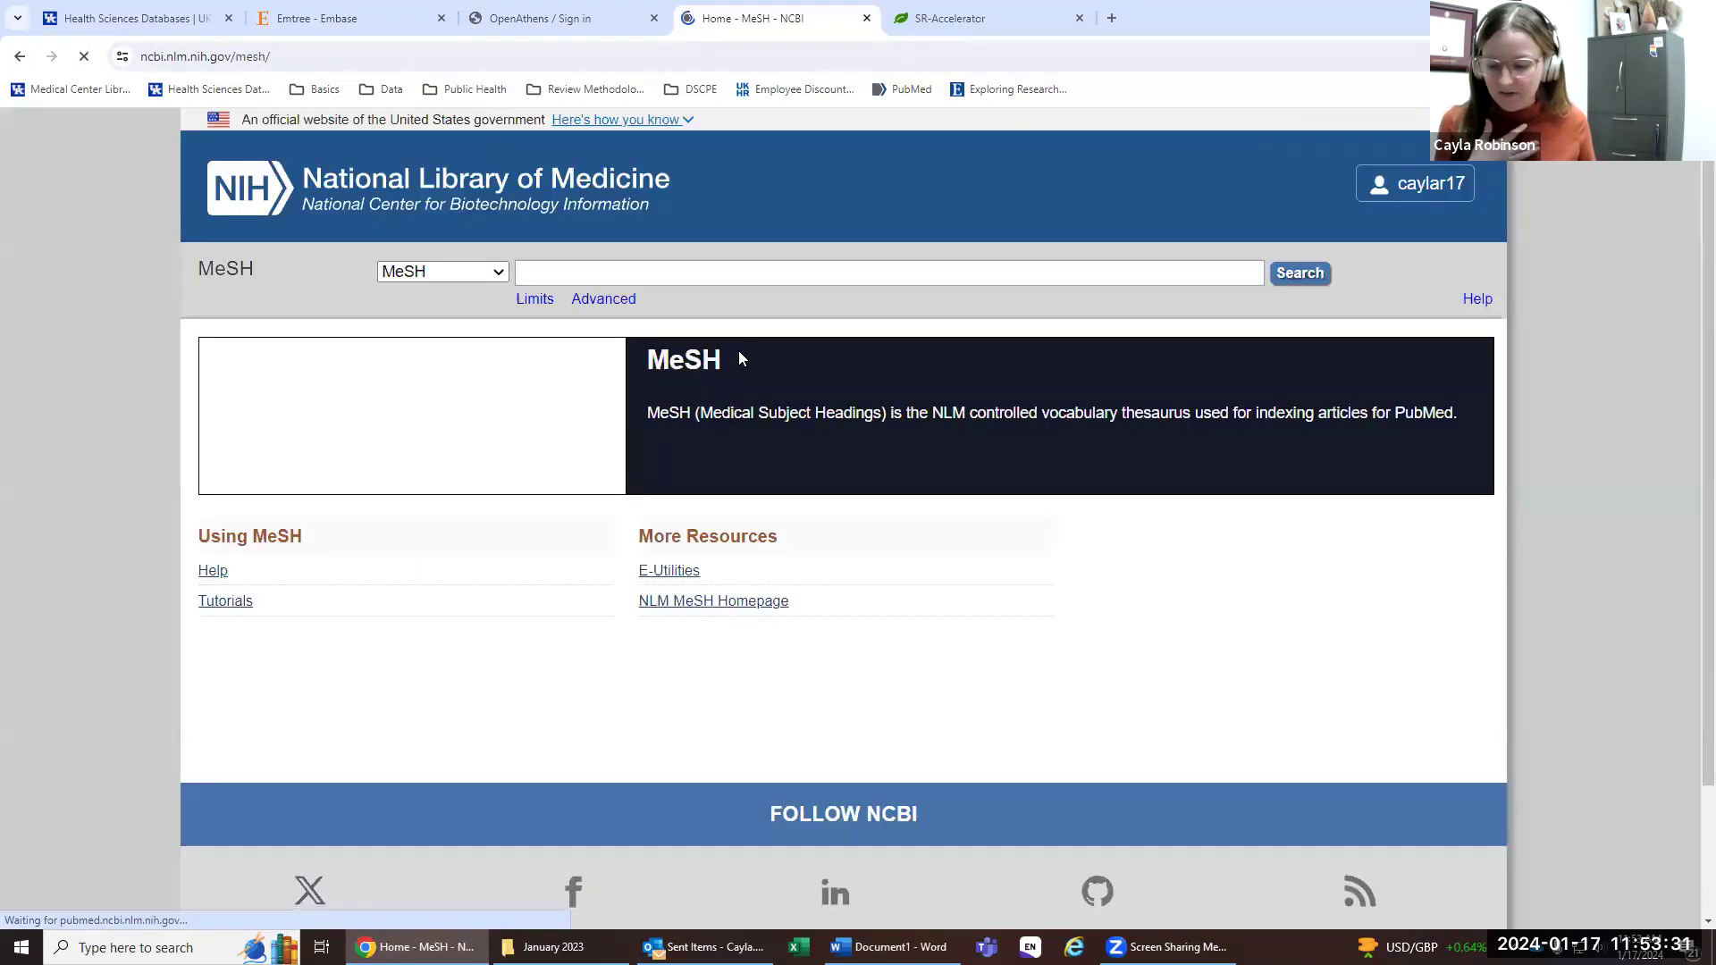
# Step: Search MeSH for poverty and review the Poverty record's entry terms and tree hierarchy
pyautogui.click(856, 273)
pyautogui.write('poverty')
pyautogui.press('Return')
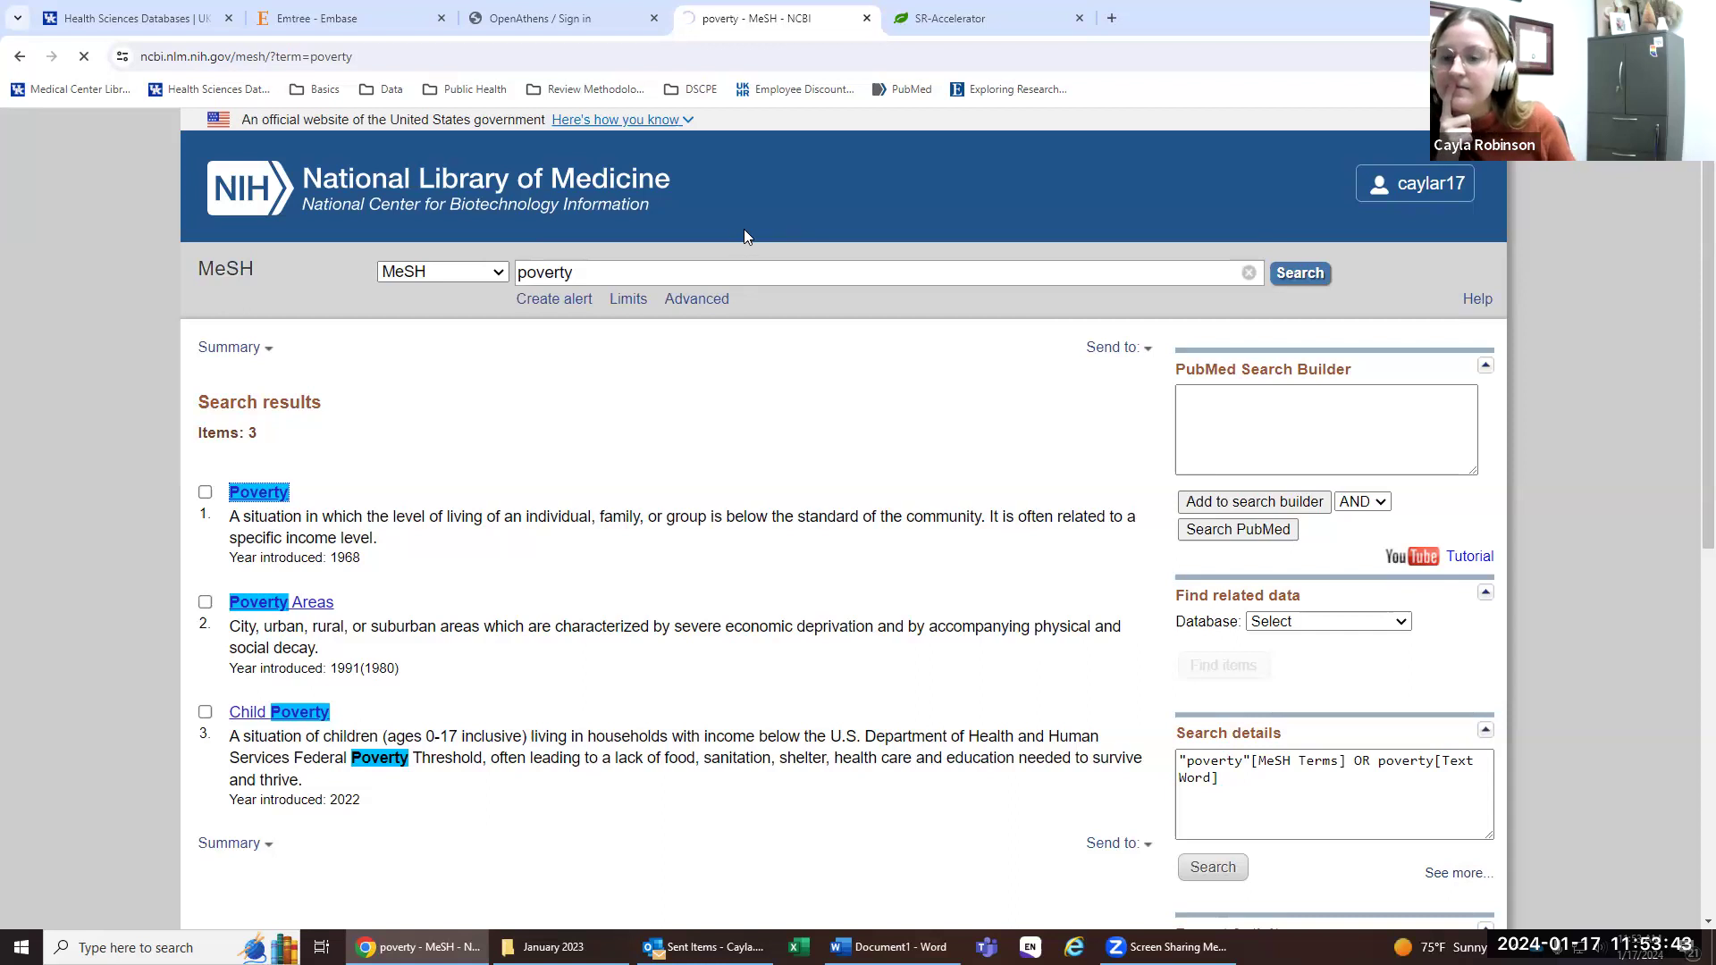
pyautogui.scroll(-7, 386, 408)
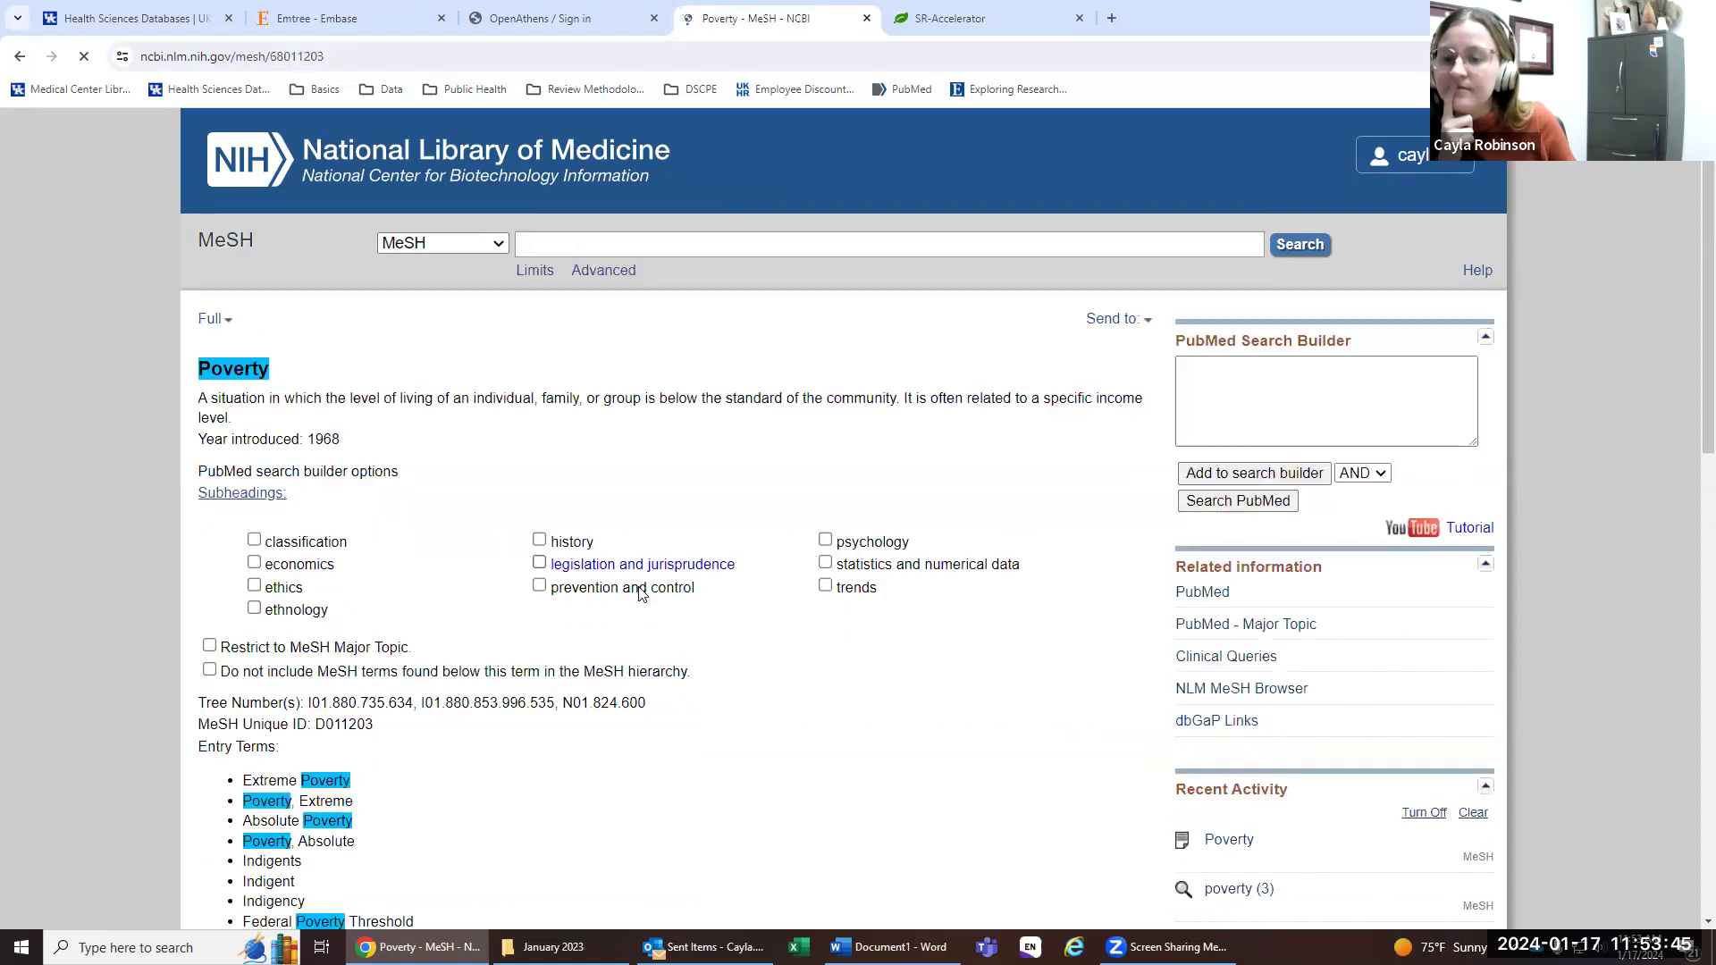
pyautogui.scroll(-4, 386, 408)
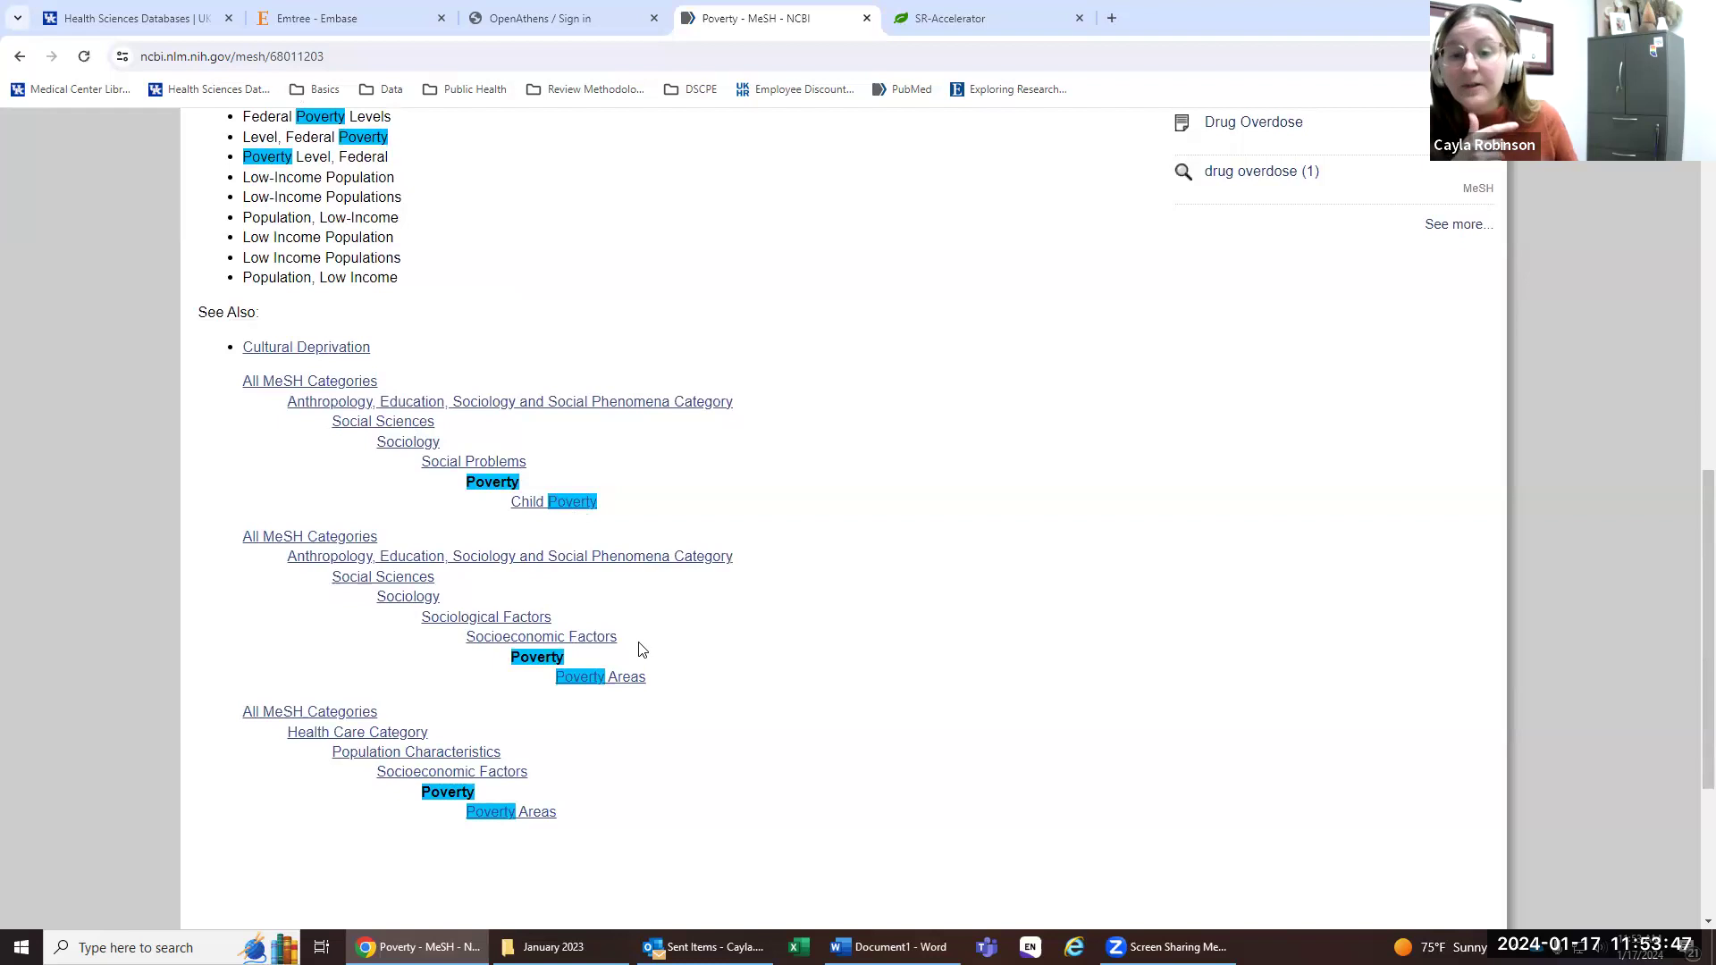
pyautogui.click(532, 18)
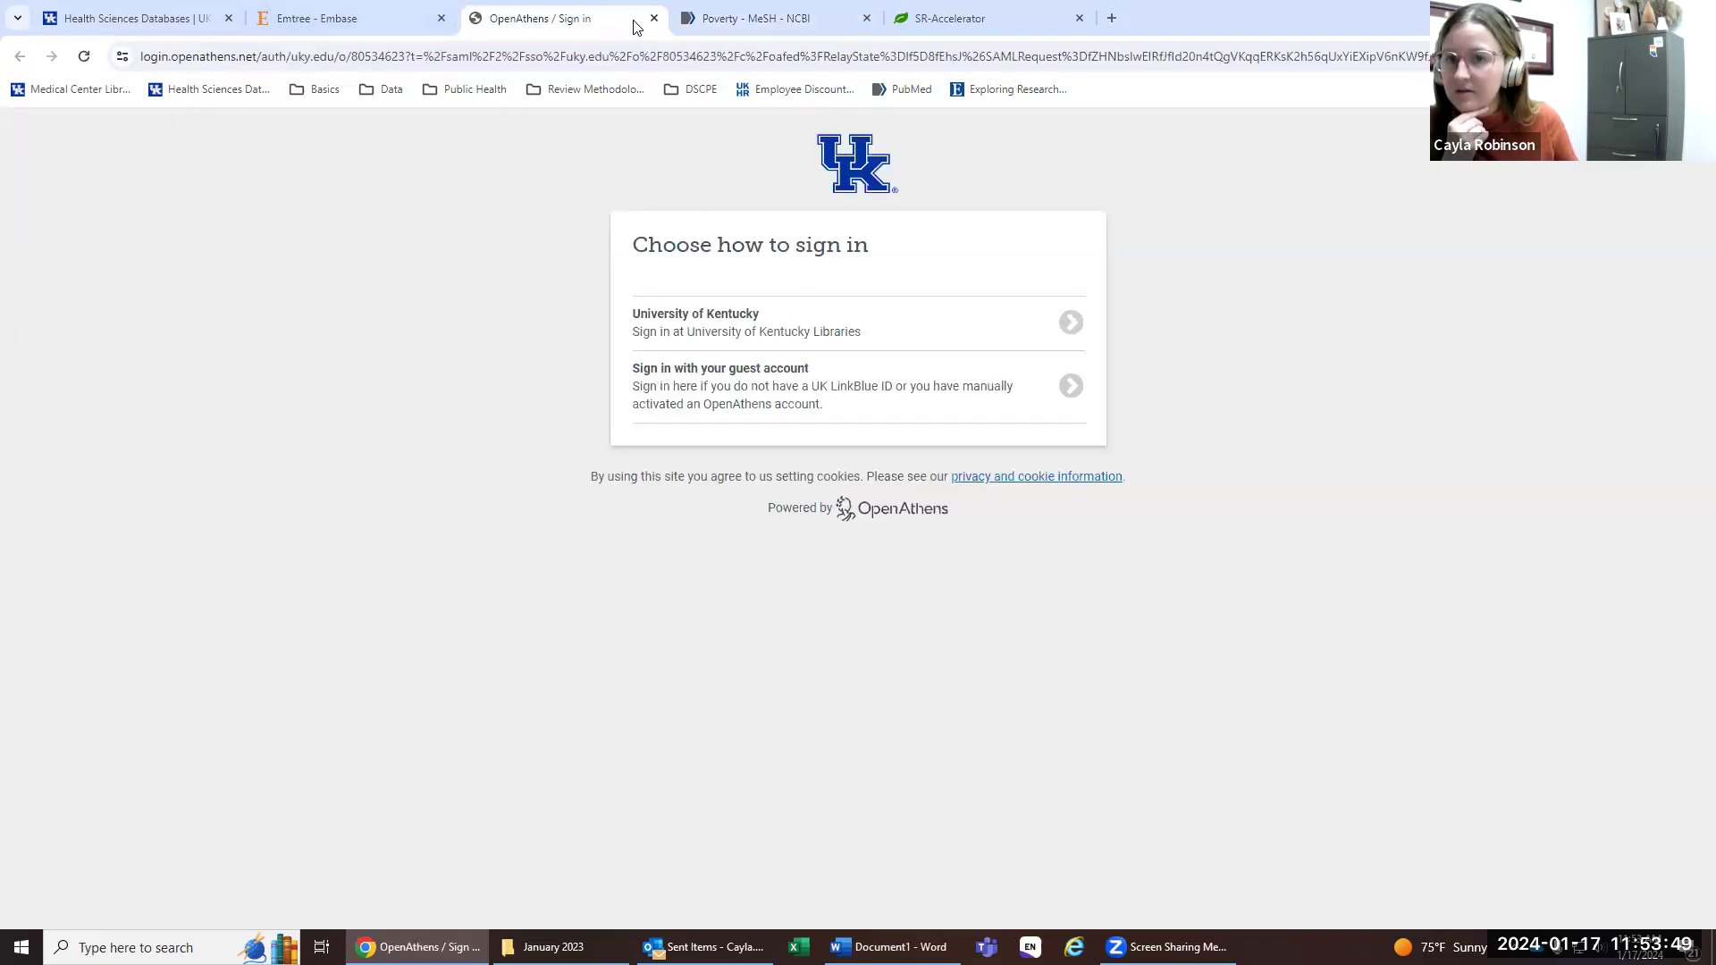
# Step: Reorder the browser tabs and compare the MeSH Poverty tree with the Emtree poverty page
pyautogui.click(363, 18)
pyautogui.click(516, 13)
pyautogui.moveTo(581, 23); pyautogui.dragTo(429, 17)
pyautogui.click(594, 27)
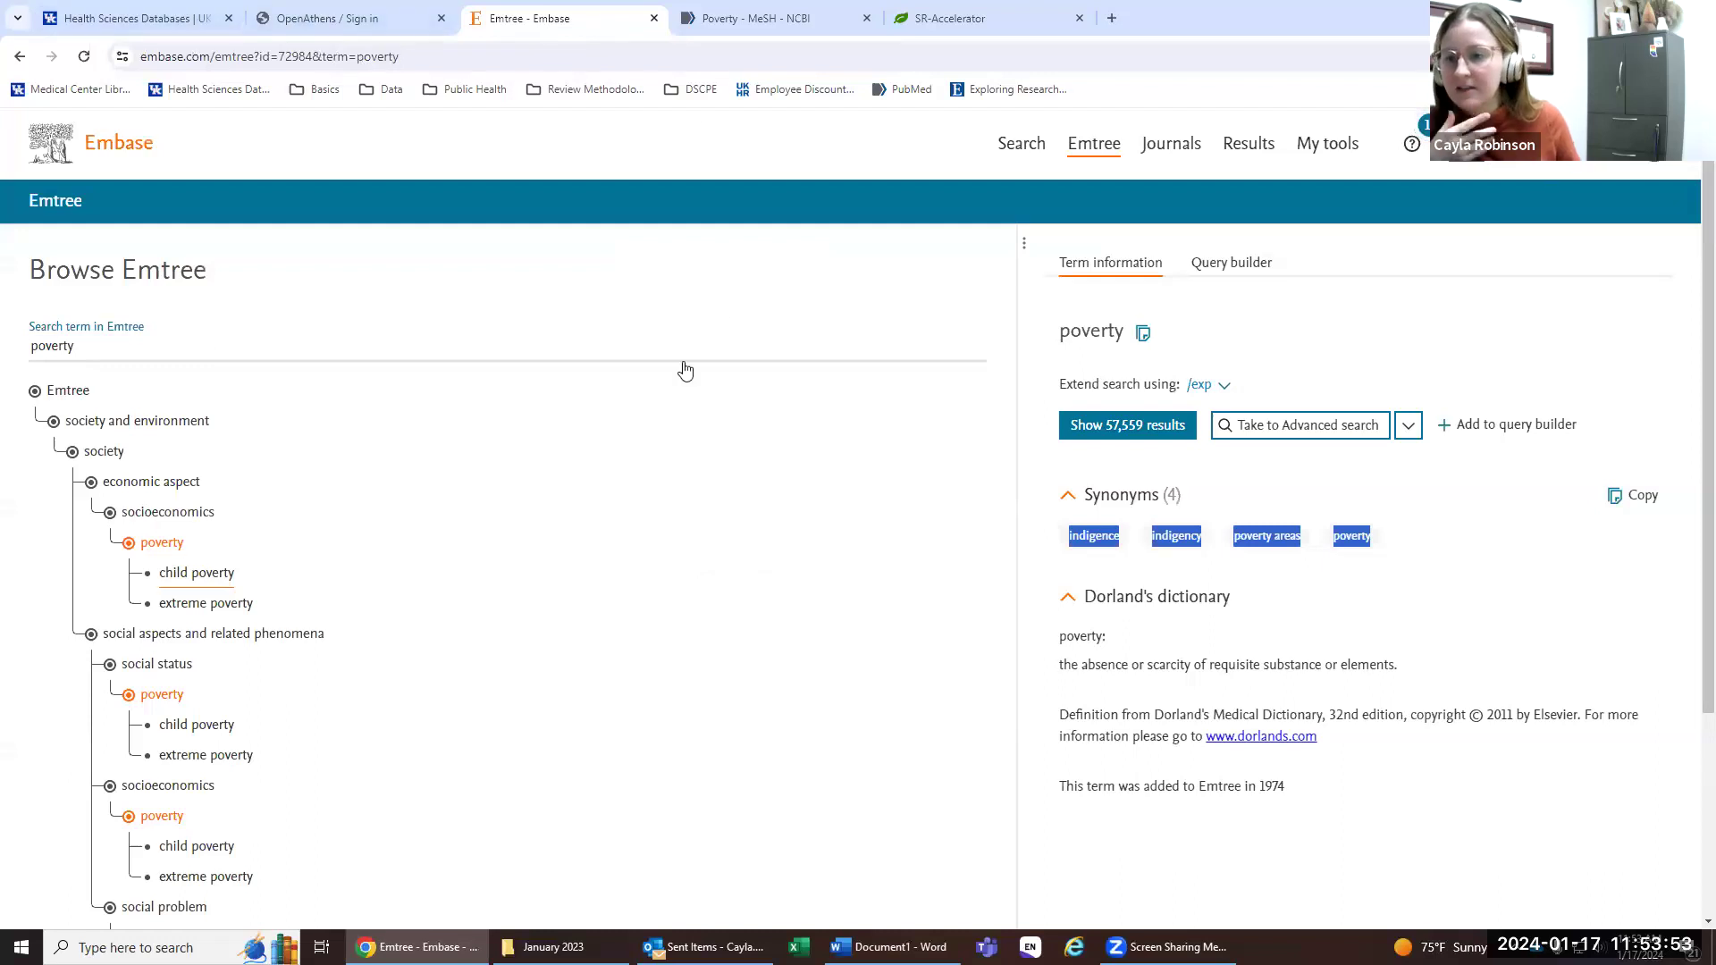
pyautogui.click(728, 10)
pyautogui.moveTo(613, 498); pyautogui.dragTo(512, 501)
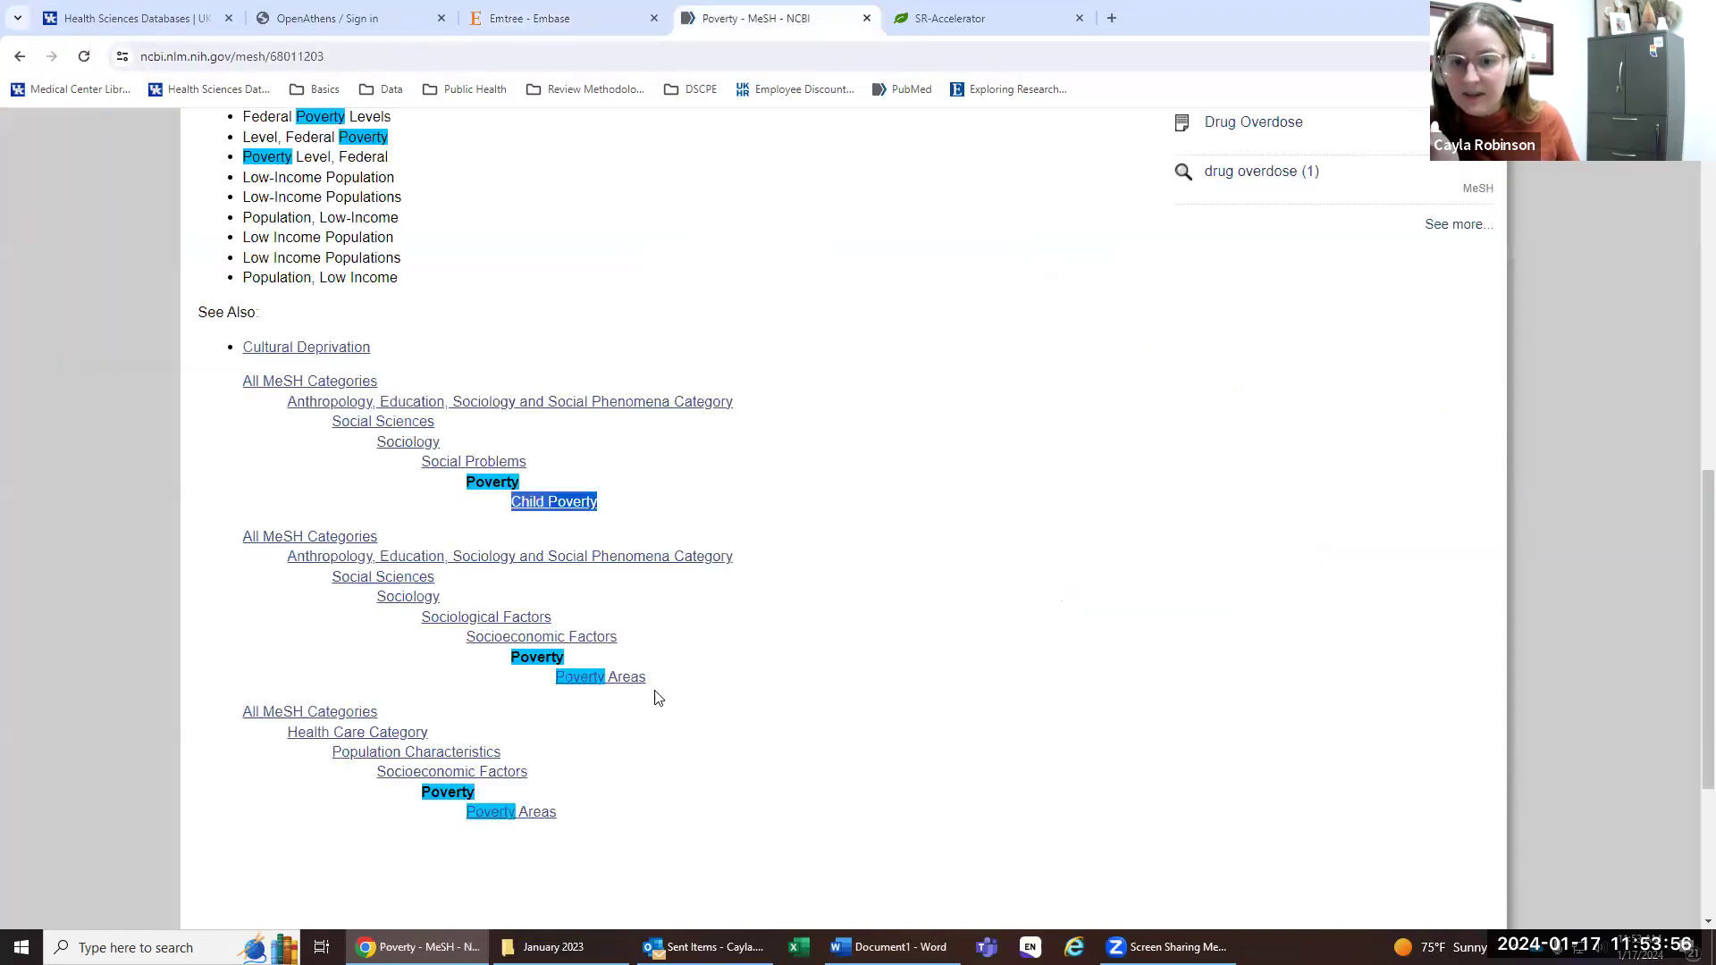
pyautogui.click(584, 7)
# Step: Search Emtree for 'poverty areas' and open the extreme poverty term (160 results)
pyautogui.scroll(-3, 121, 681)
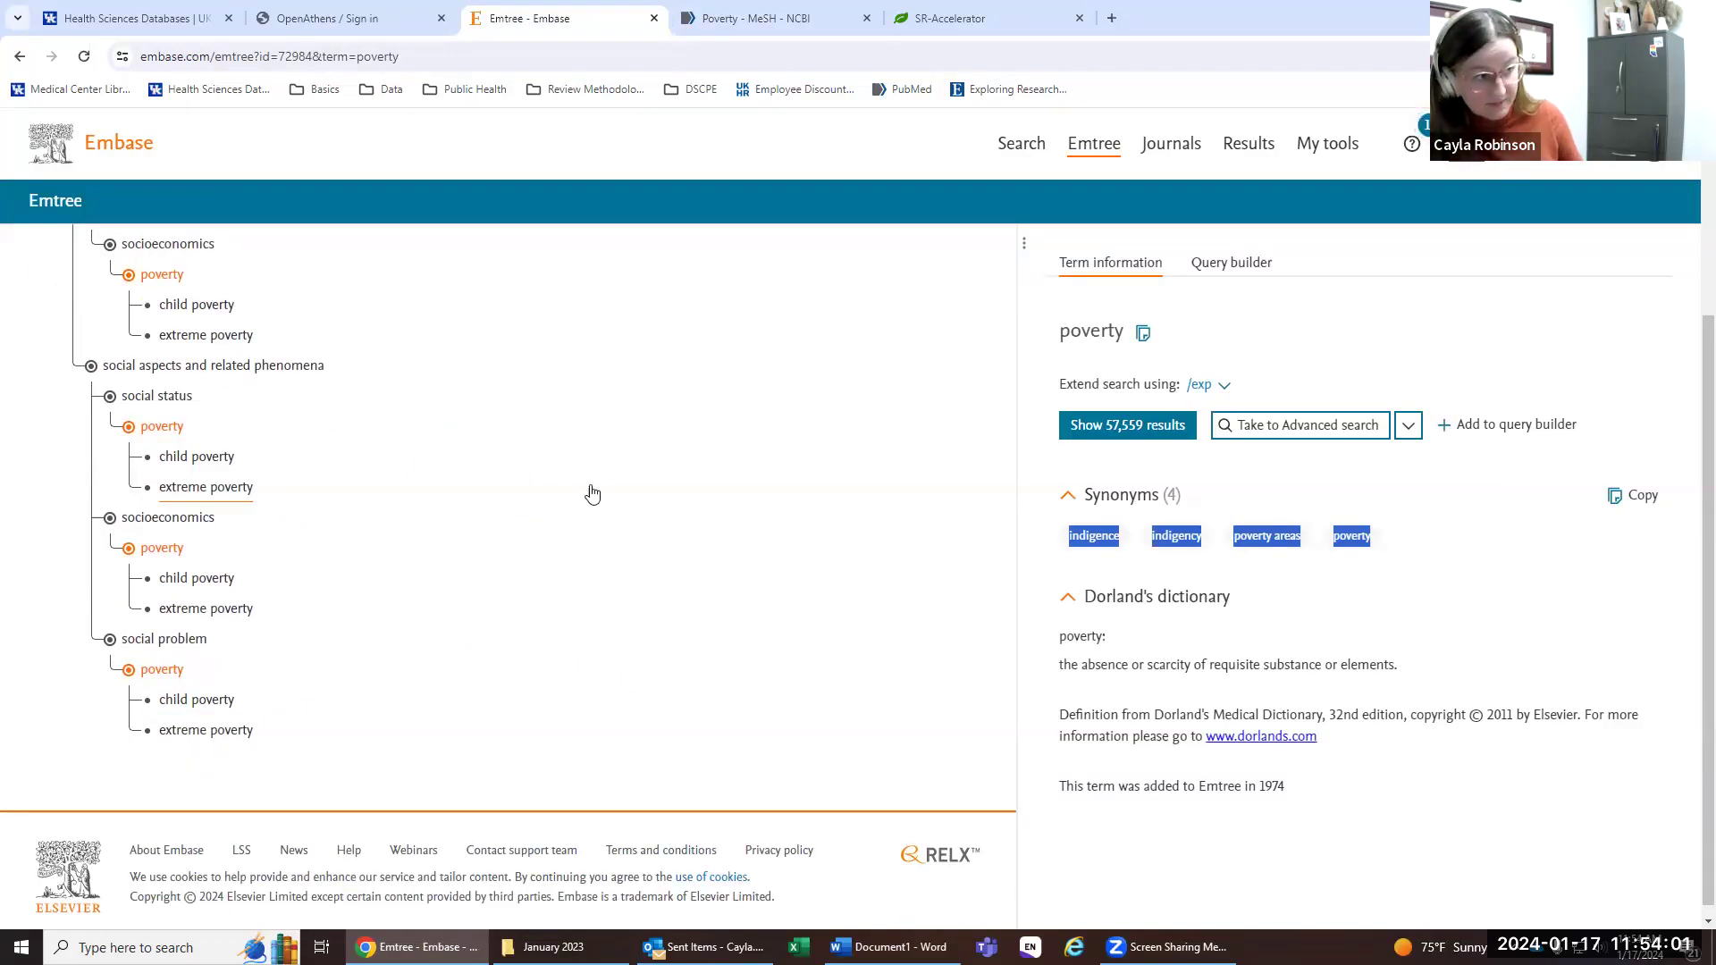
pyautogui.scroll(3, 586, 495)
pyautogui.click(302, 348)
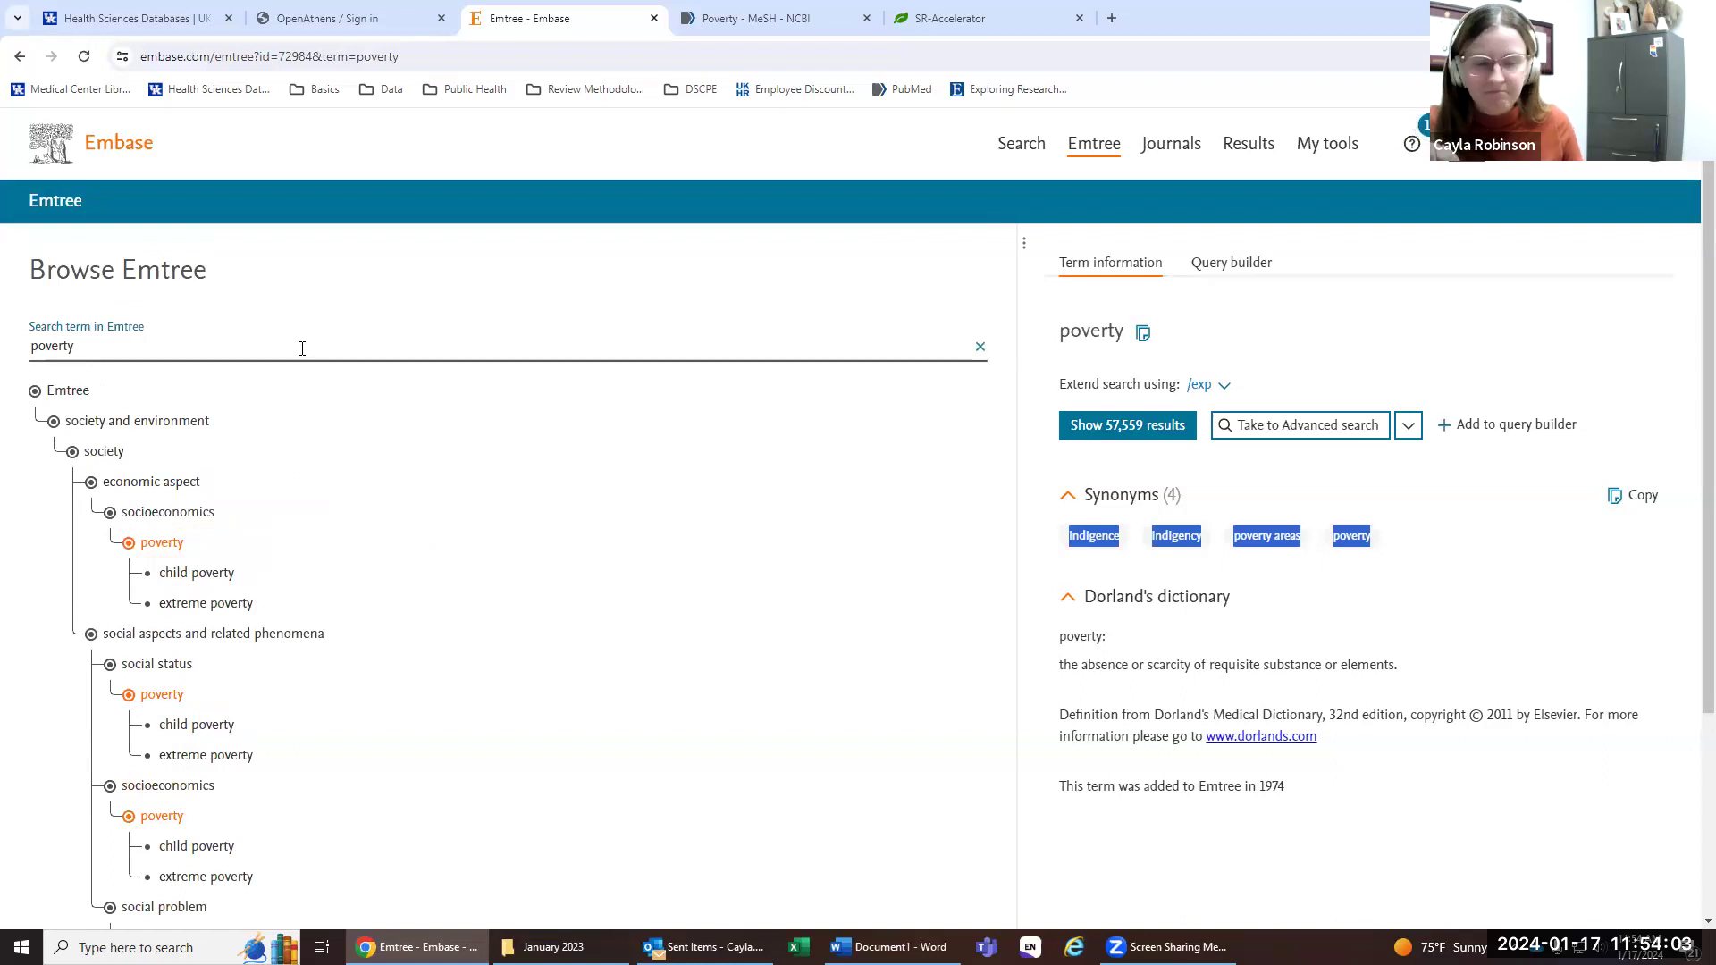
pyautogui.click(311, 350)
pyautogui.write('areas')
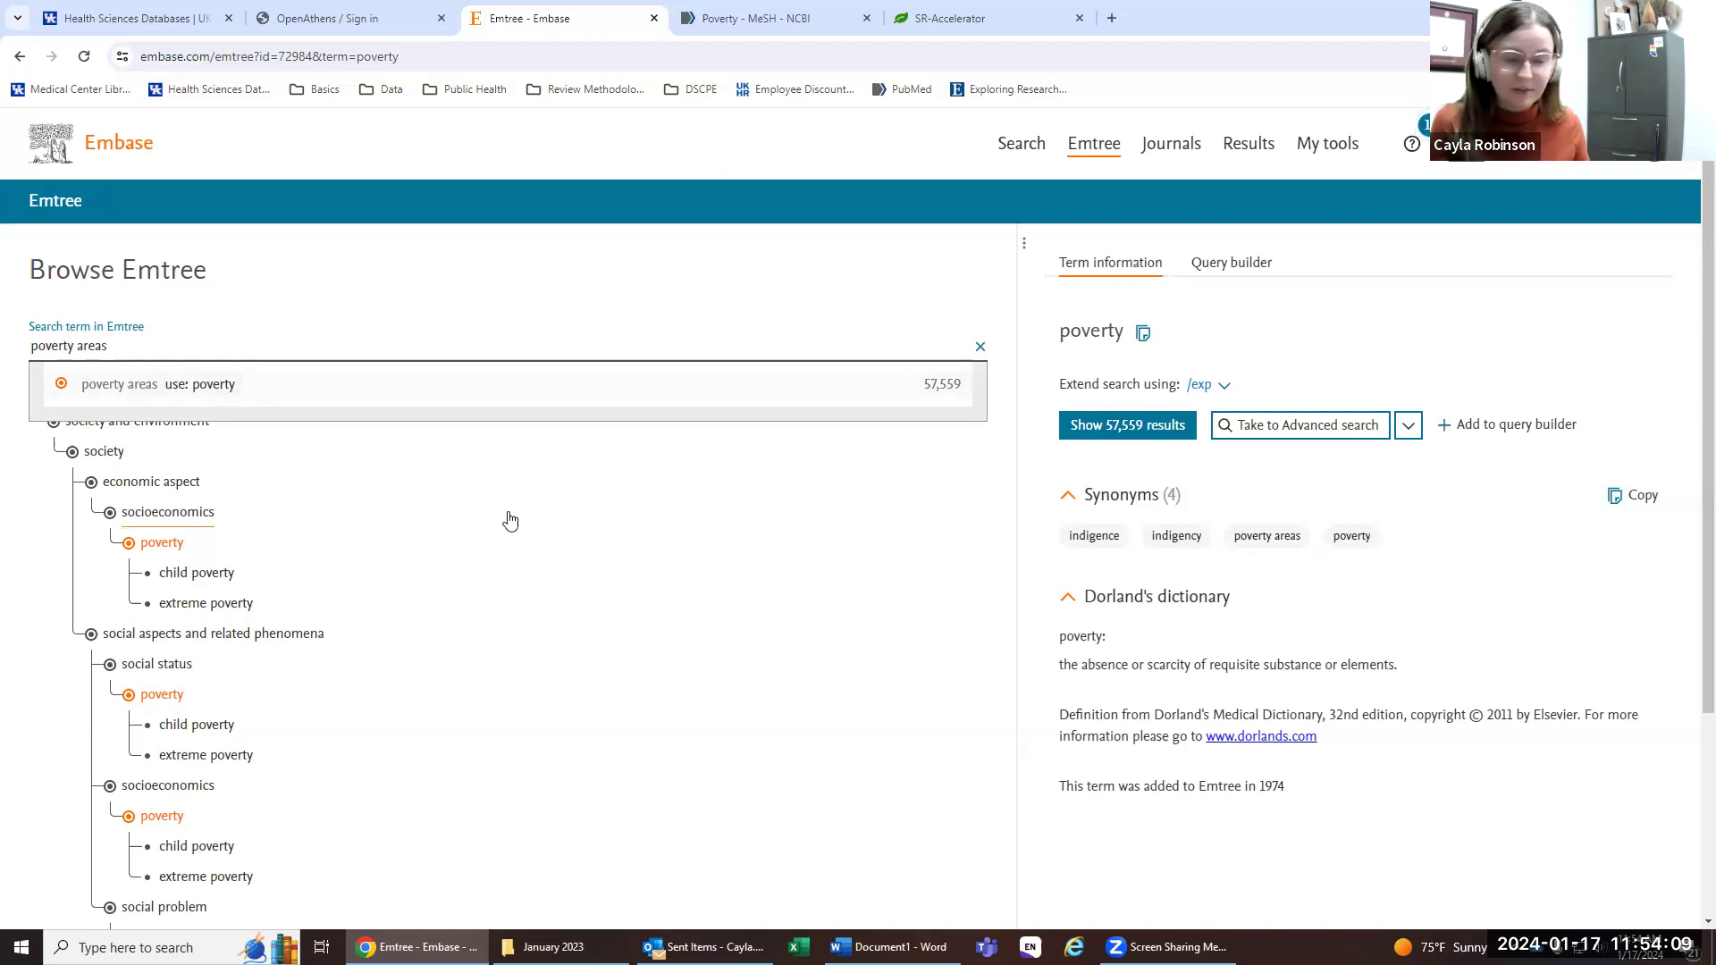
pyautogui.scroll(-1, 239, 704)
pyautogui.click(239, 667)
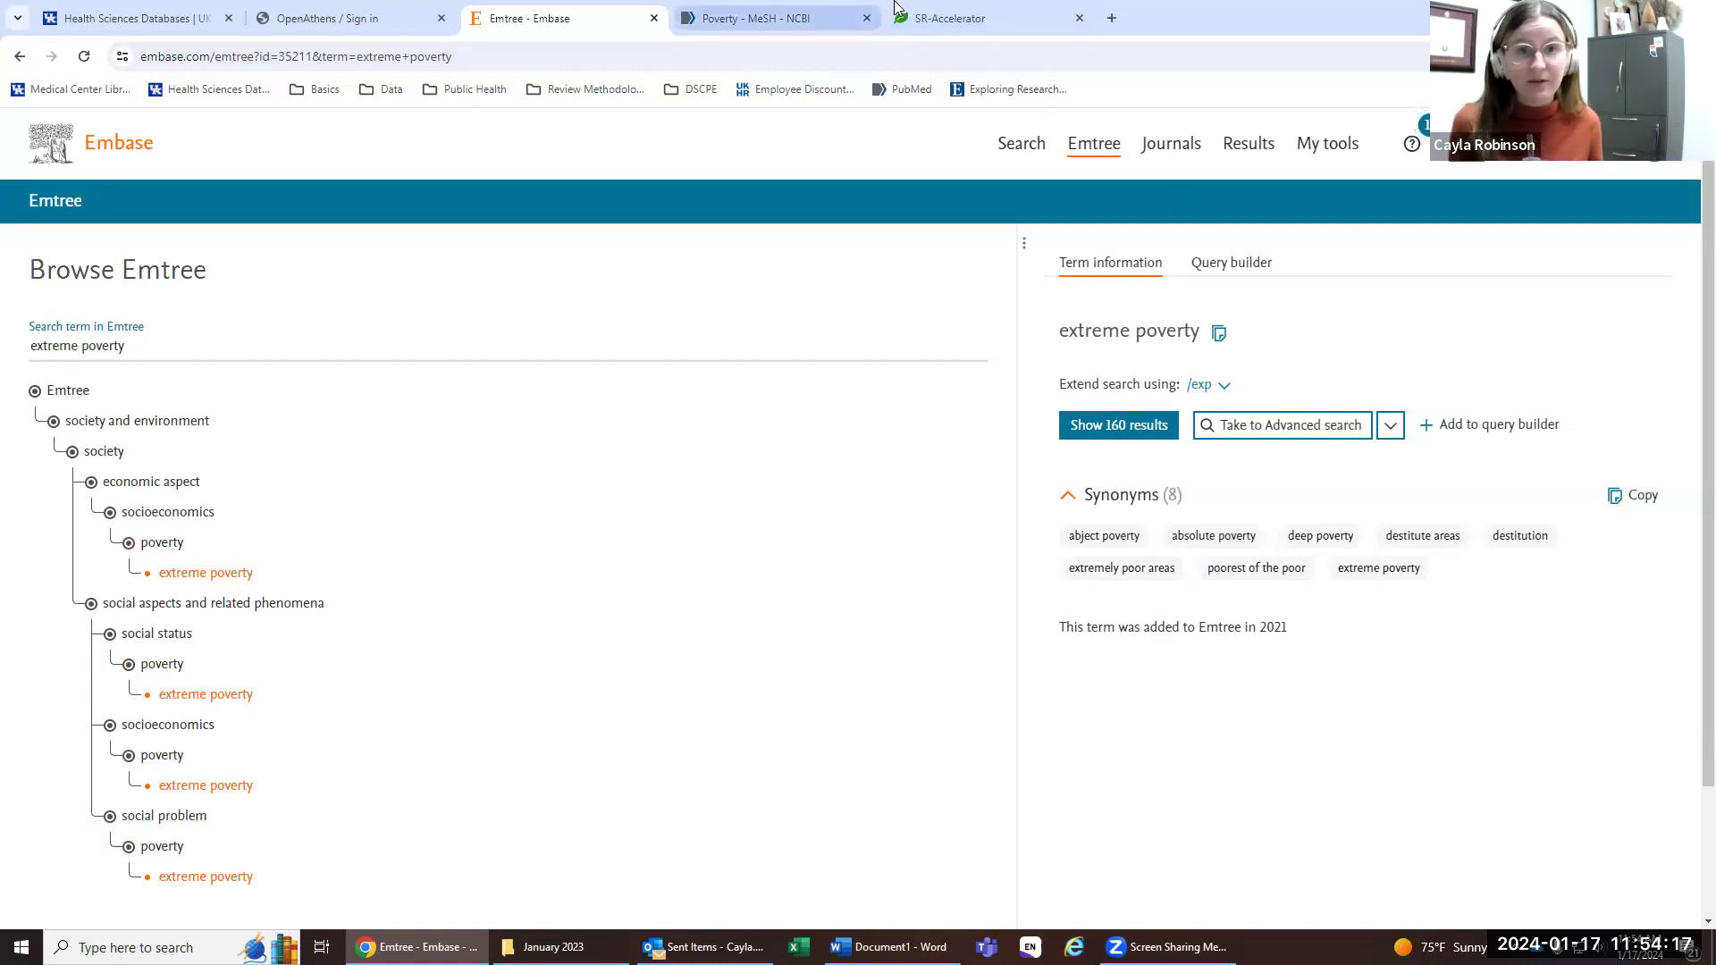
# Step: Compare the Word PubMed string against extreme poverty's eight Emtree synonyms
pyautogui.click(889, 947)
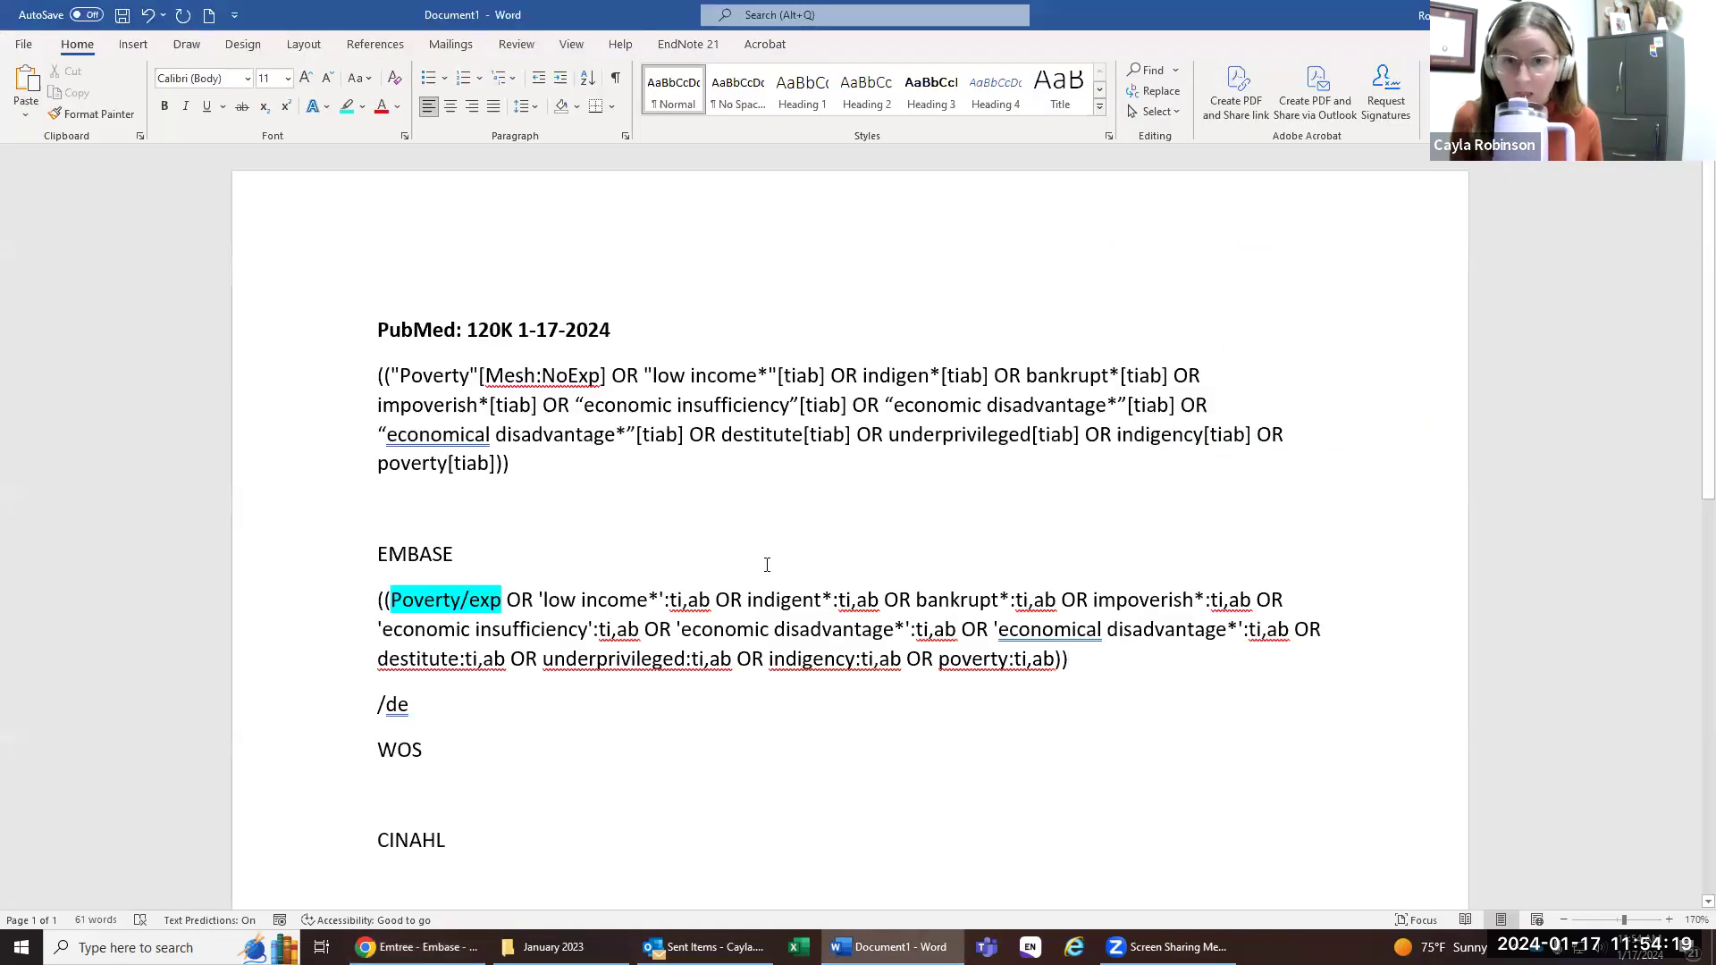
pyautogui.moveTo(723, 435); pyautogui.dragTo(851, 447)
pyautogui.tripleClick(847, 452)
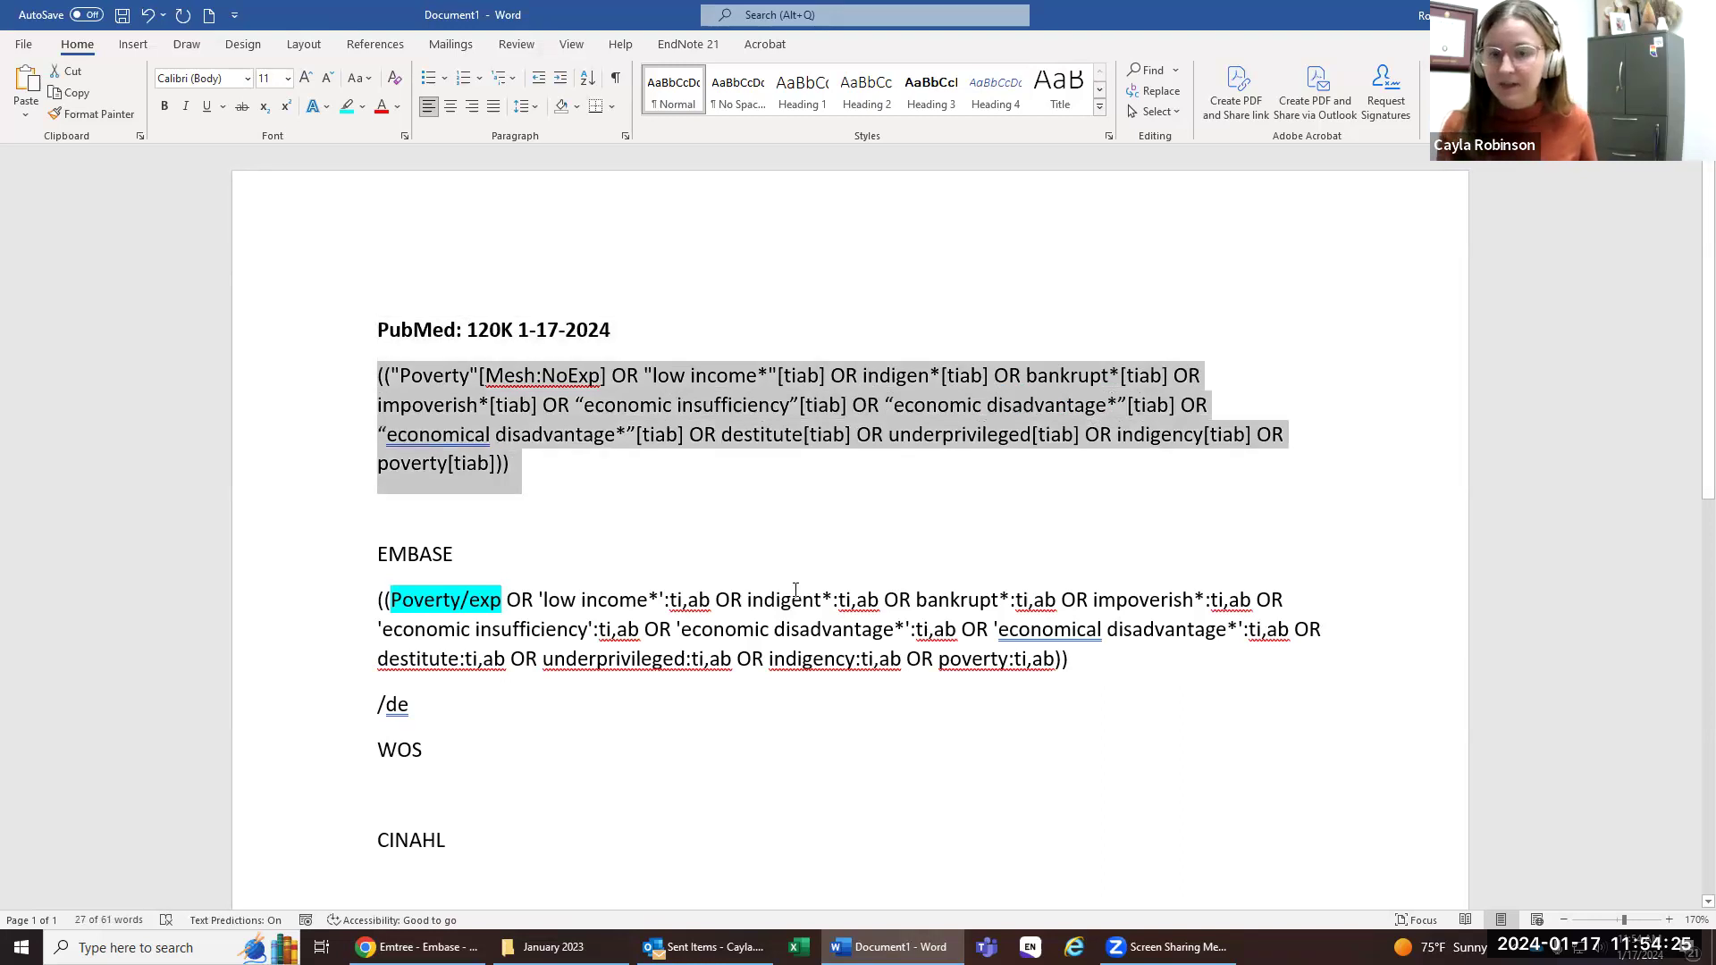
pyautogui.click(417, 947)
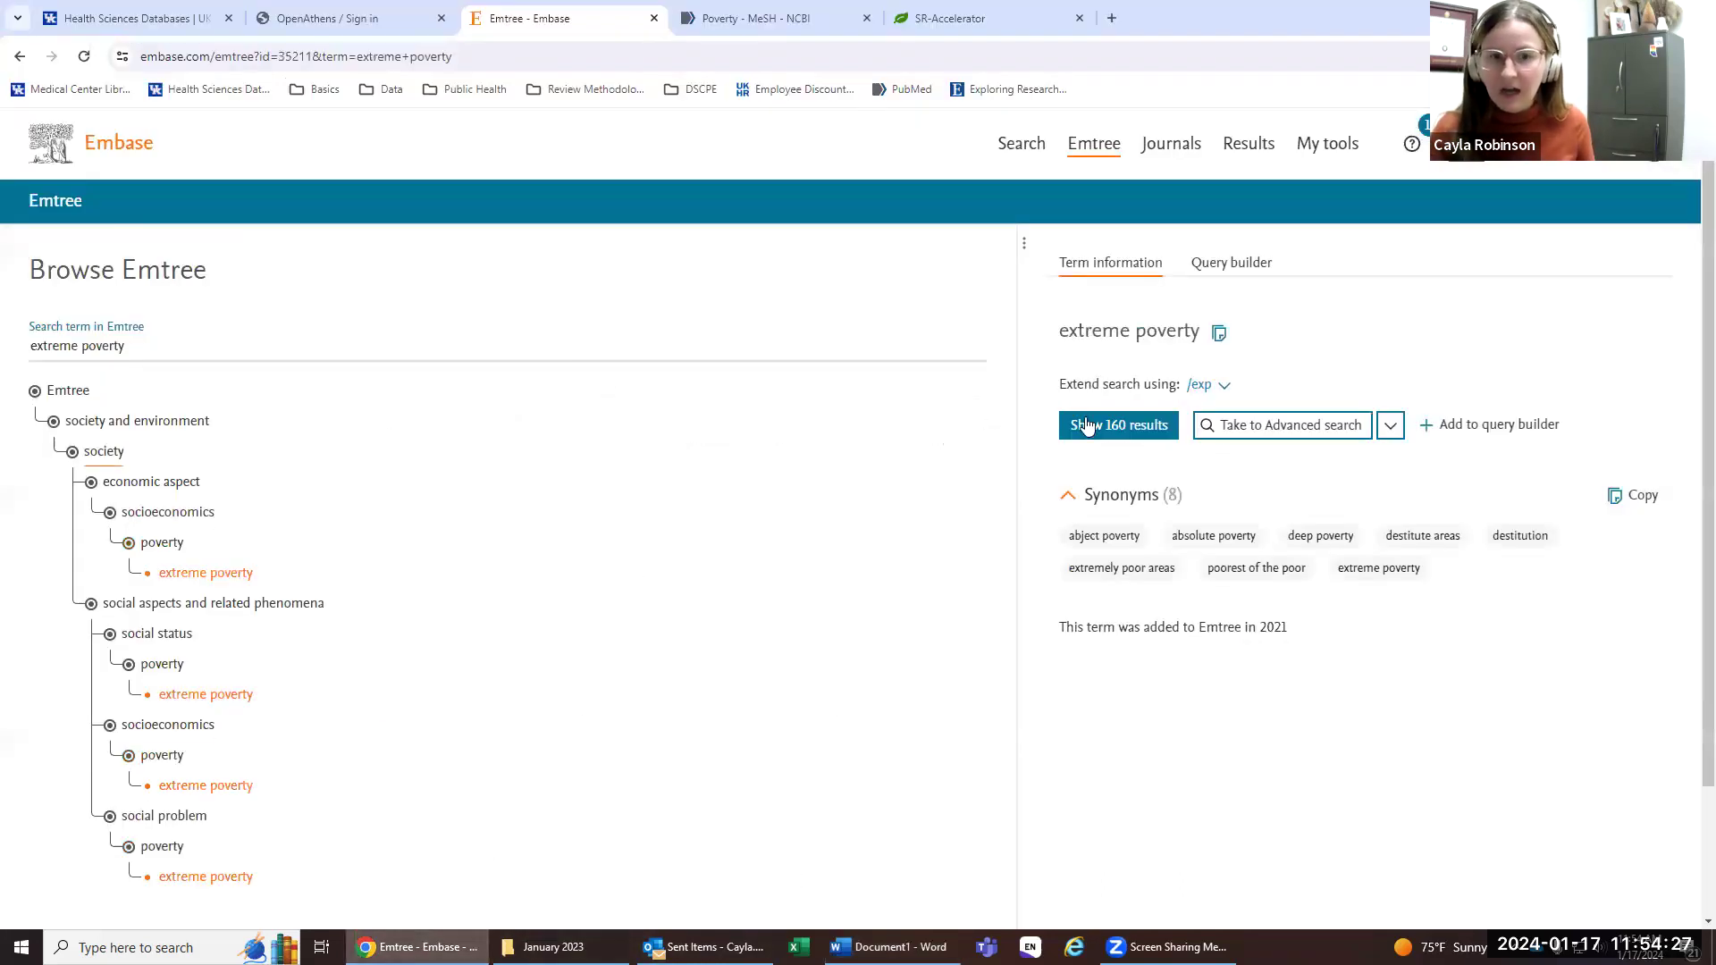
pyautogui.moveTo(1426, 572); pyautogui.dragTo(1083, 535)
pyautogui.click(1312, 574)
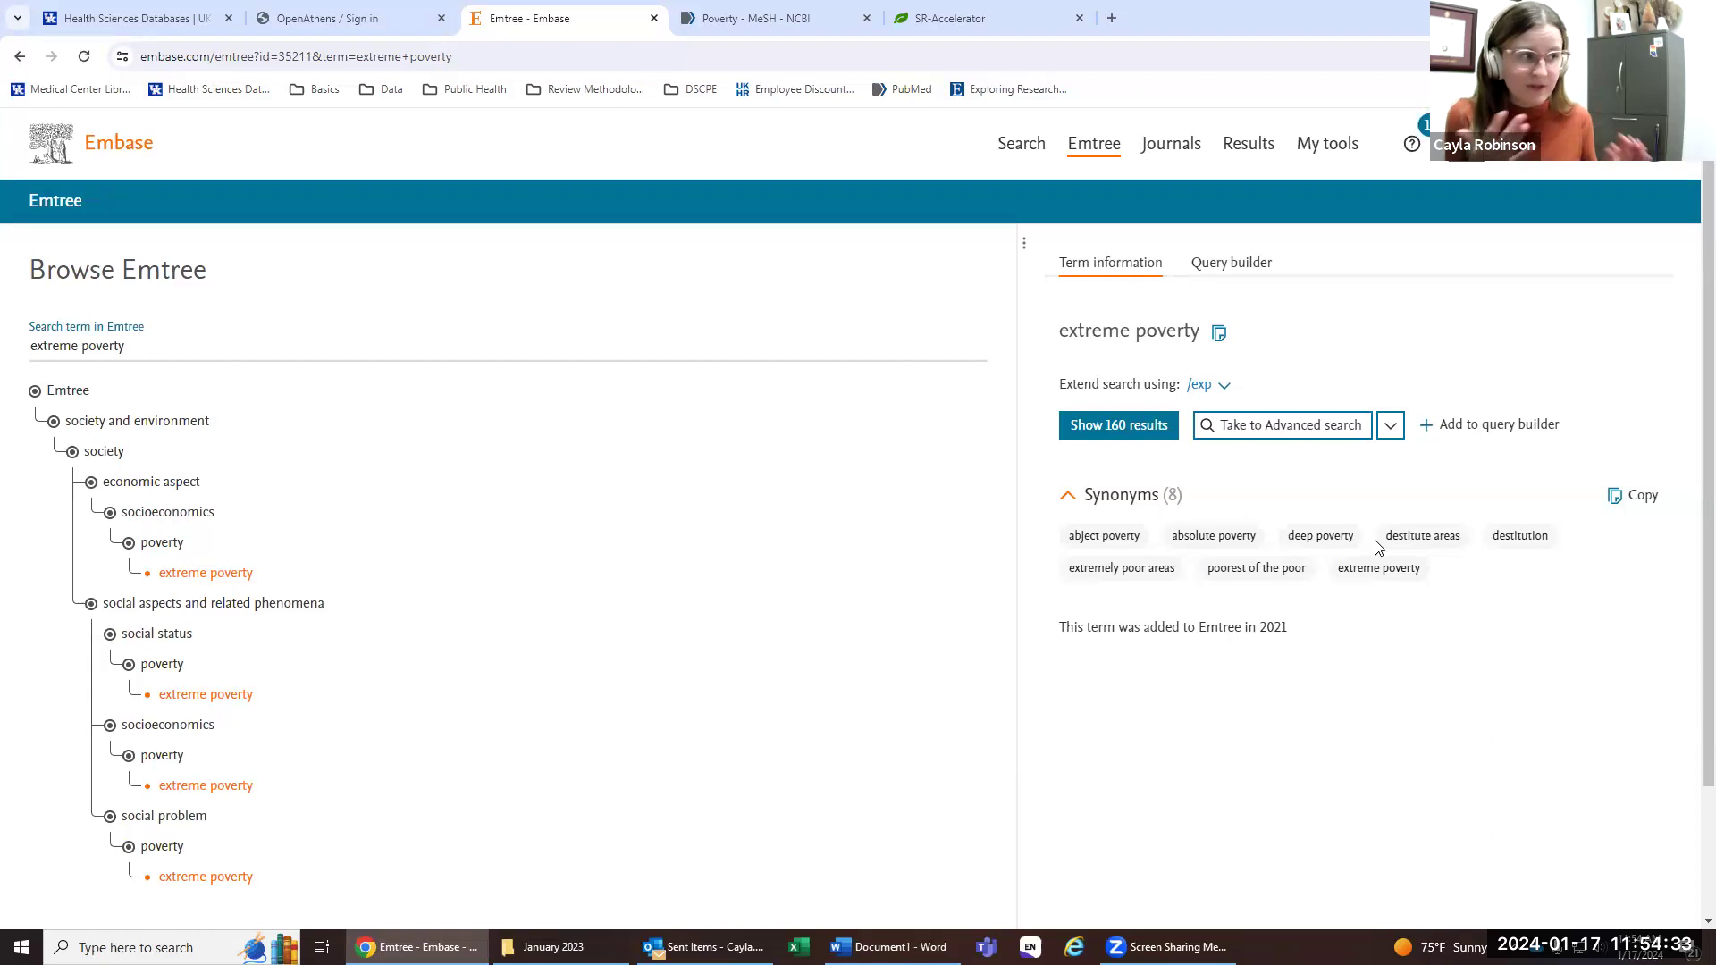
pyautogui.click(894, 946)
# Step: Add 'OR poor*[tiab]' before the closing brackets of the PubMed search string
pyautogui.click(512, 467)
pyautogui.click(495, 463)
pyautogui.write('OR poo')
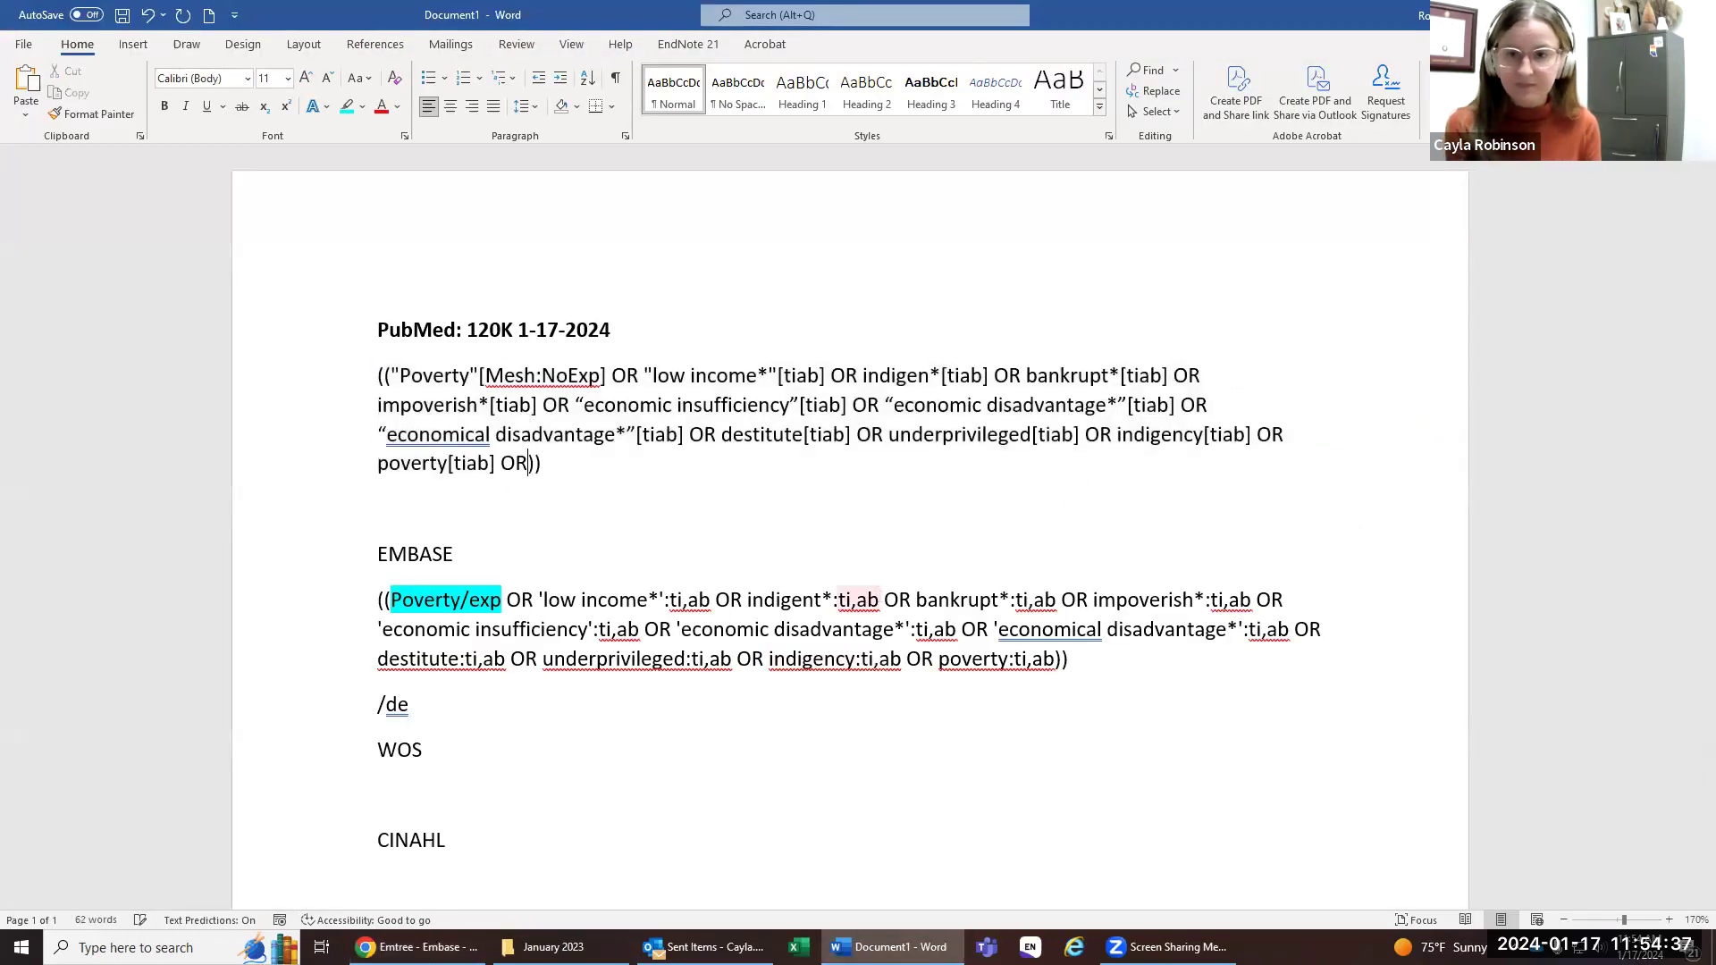
pyautogui.write('r')
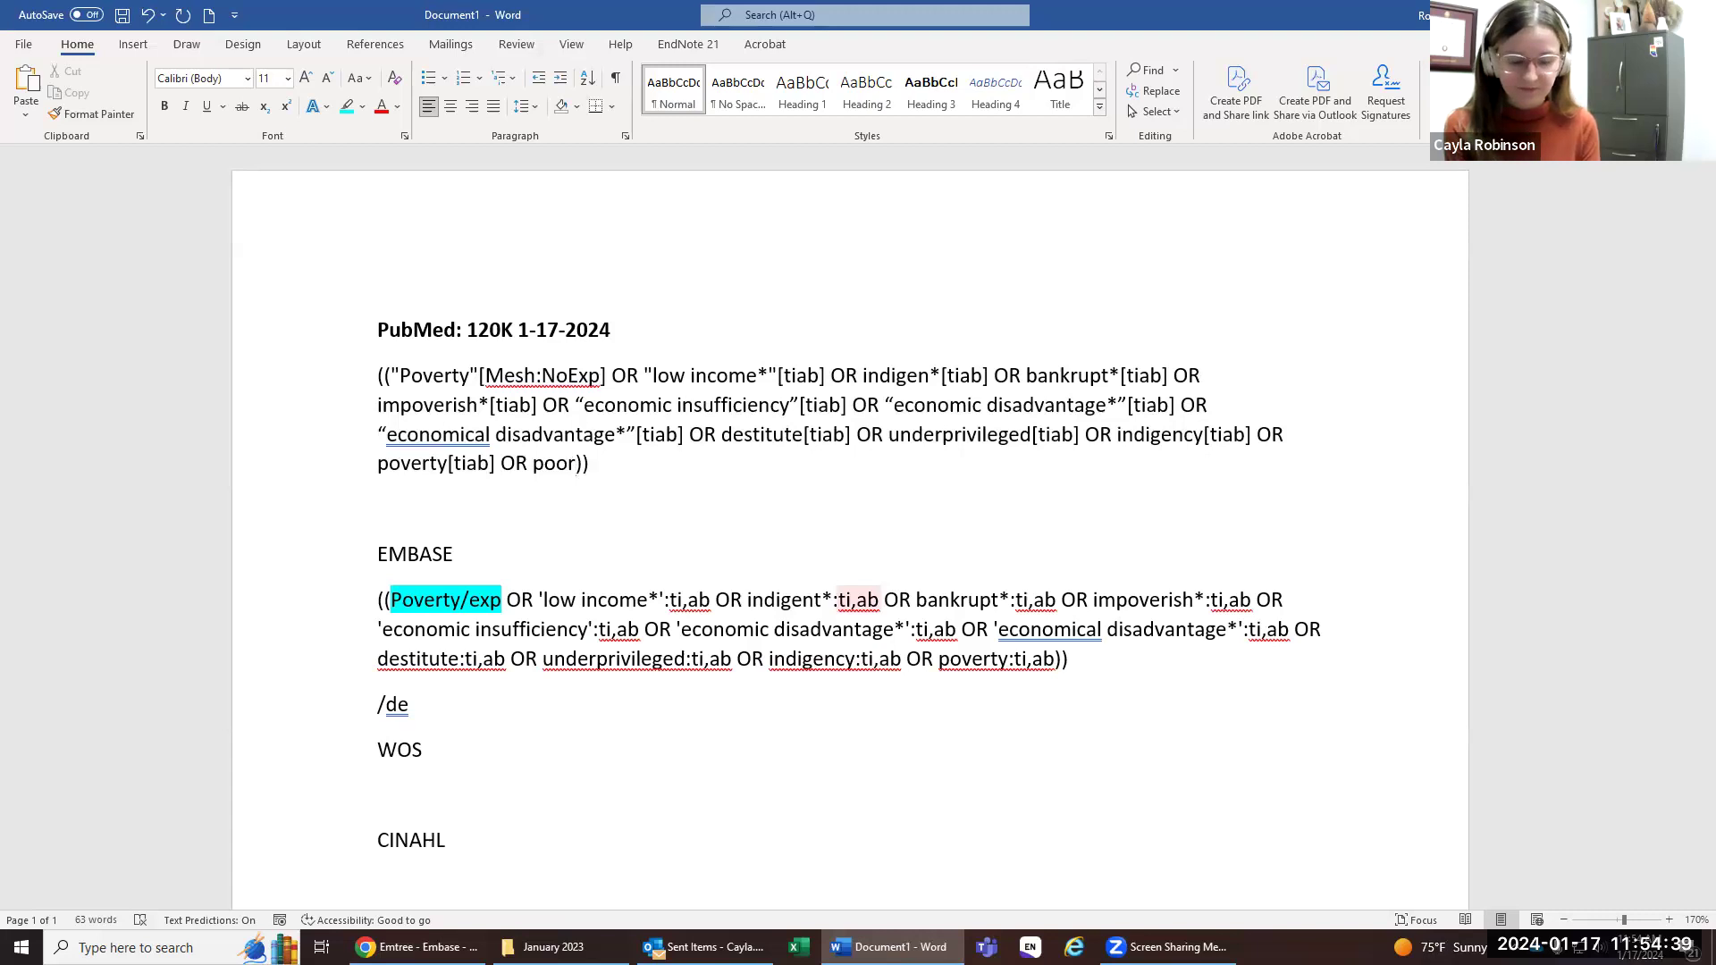
pyautogui.write('[tiab]')
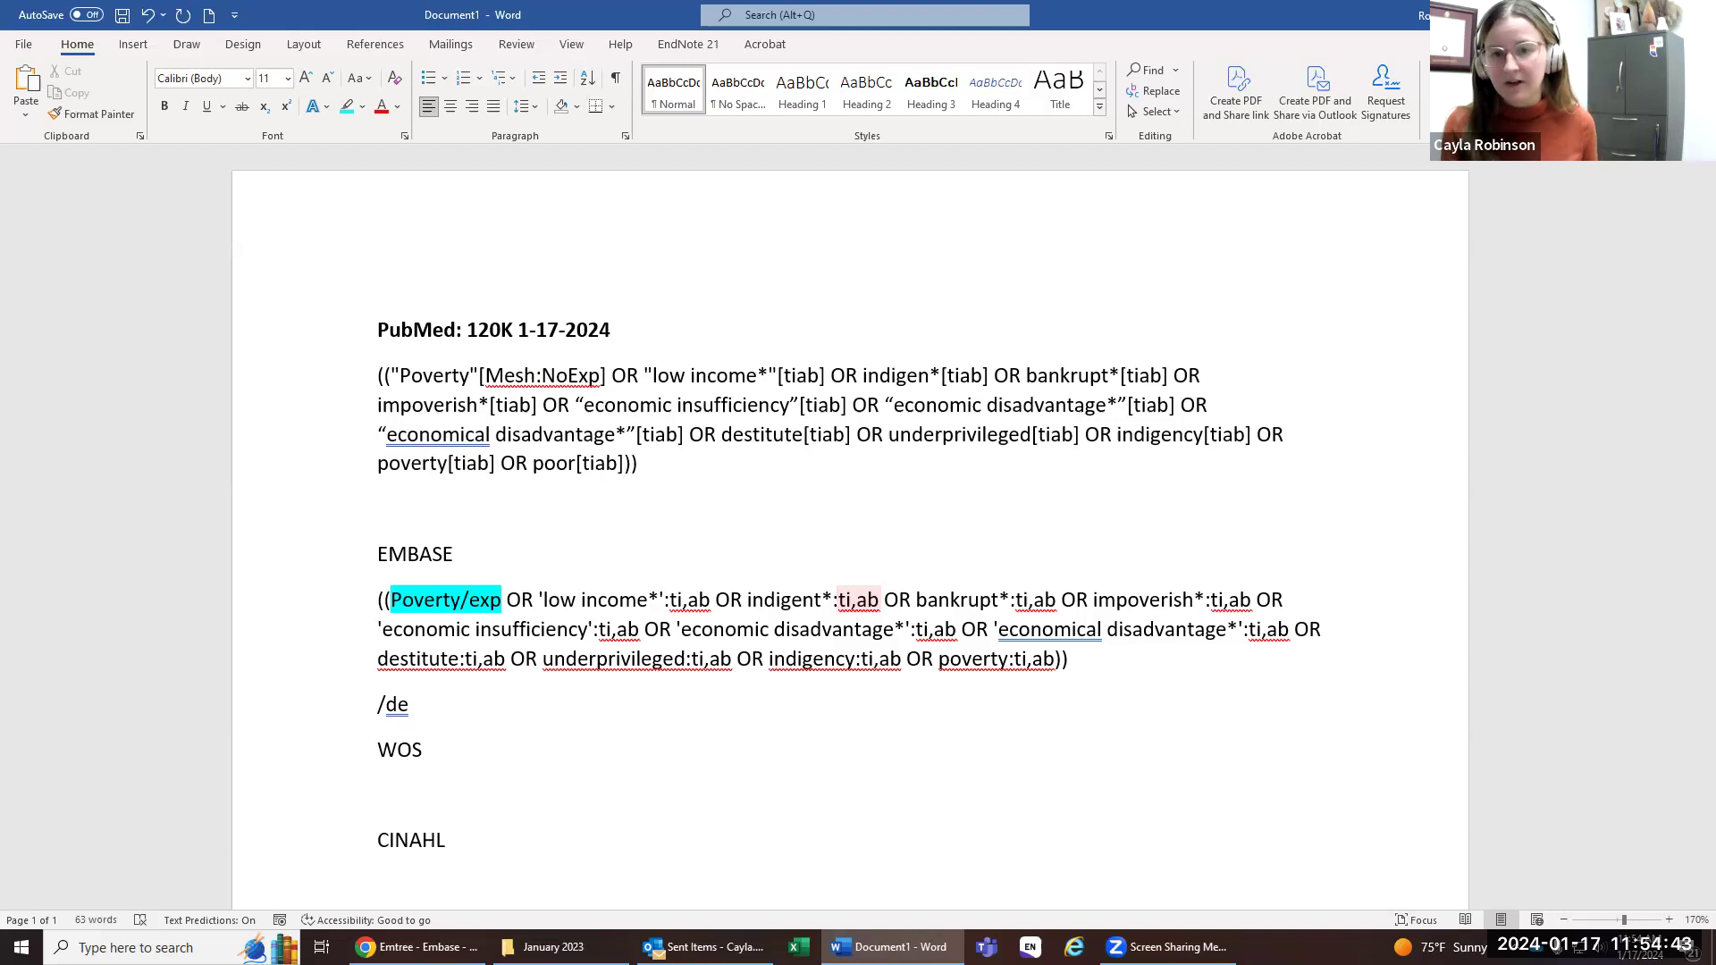
pyautogui.write('*')
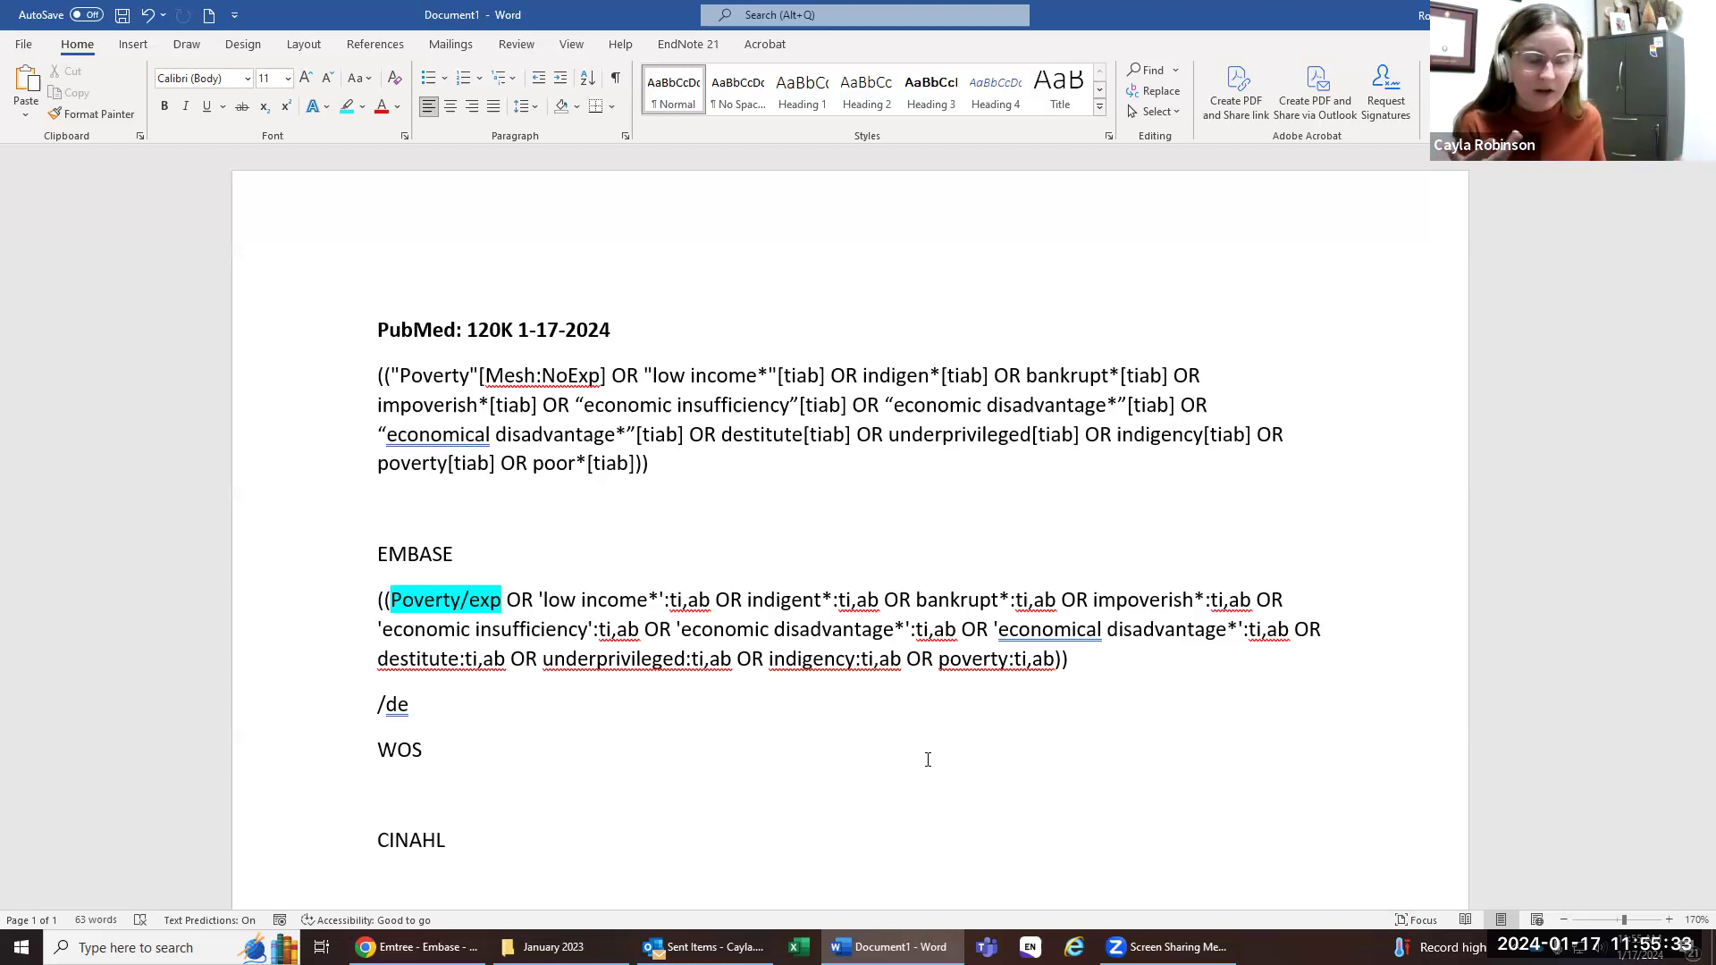
pyautogui.moveTo(712, 447); pyautogui.dragTo(377, 326)
pyautogui.click(679, 405)
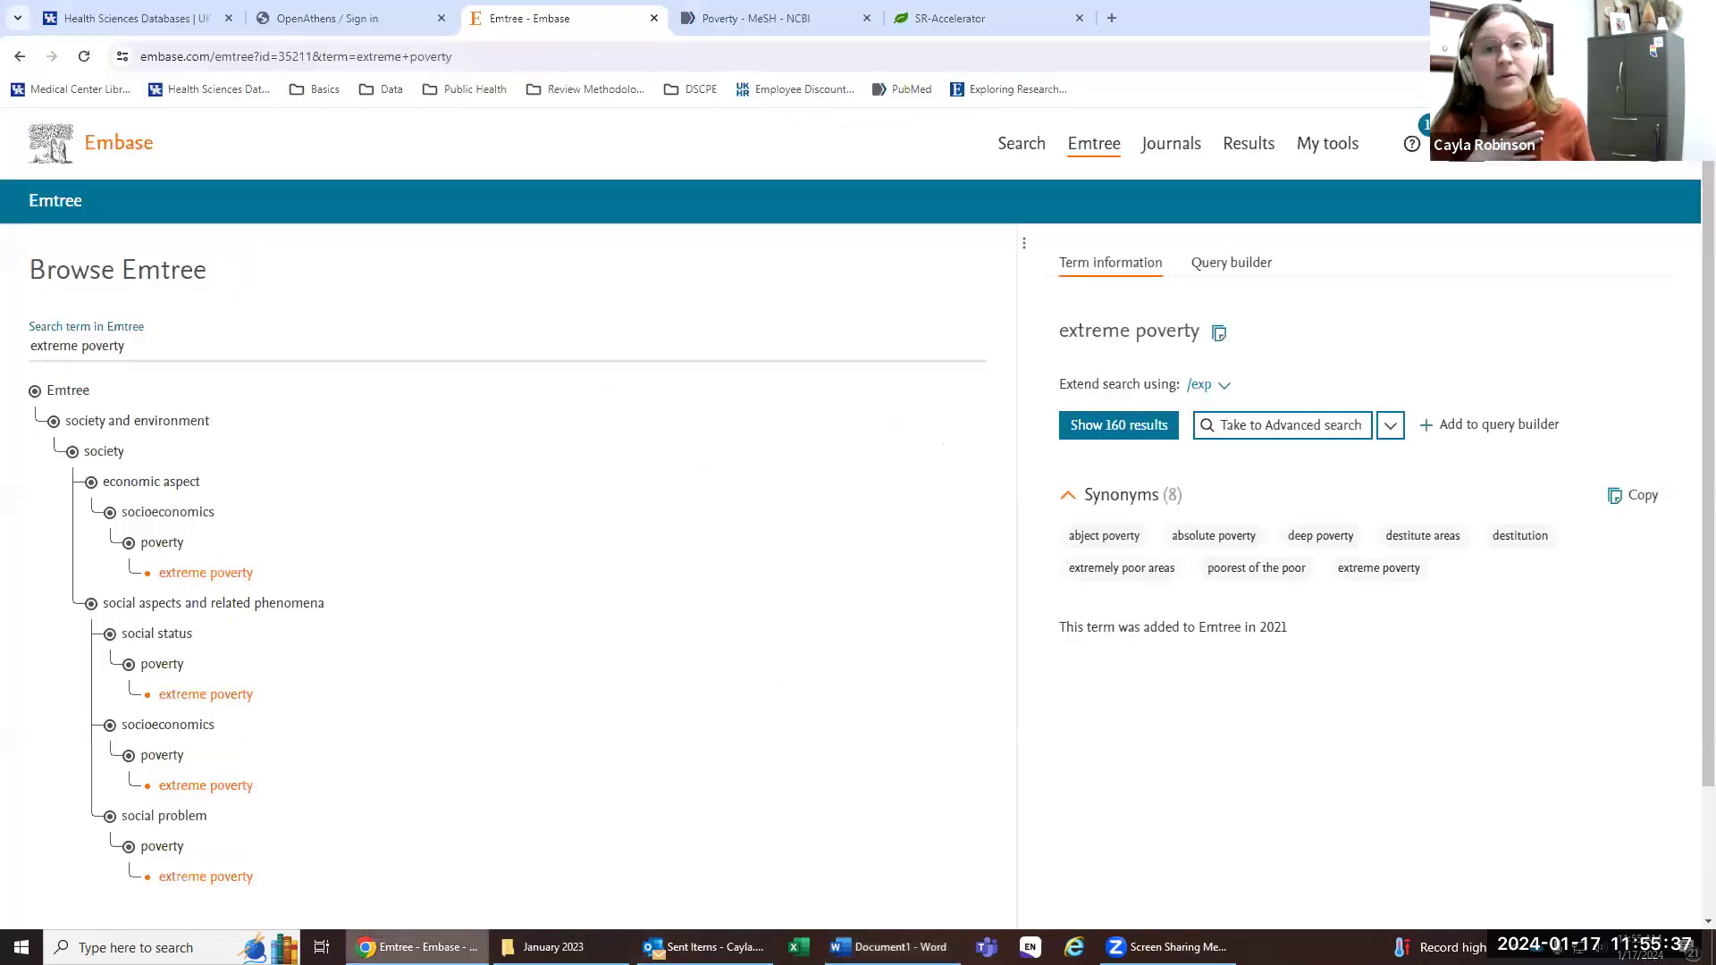
pyautogui.click(415, 947)
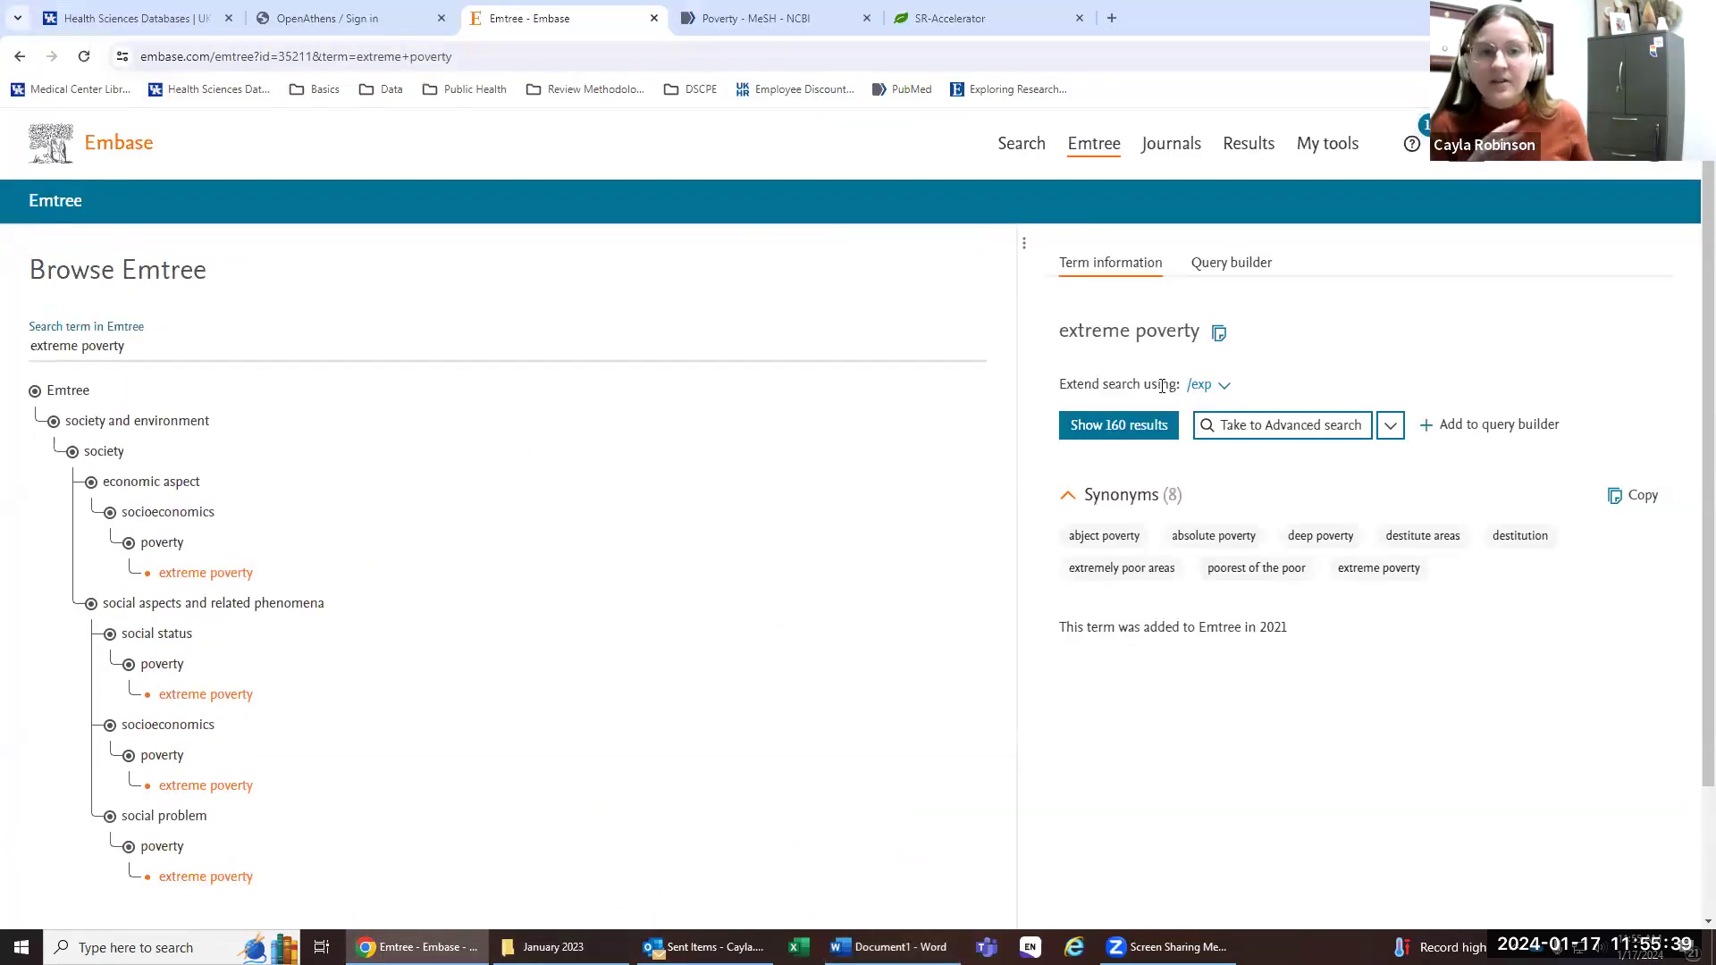
# Step: Change exp to de in the EMBASE string's opening term Poverty/exp
pyautogui.click(890, 946)
pyautogui.doubleClick(485, 600)
pyautogui.write('de')
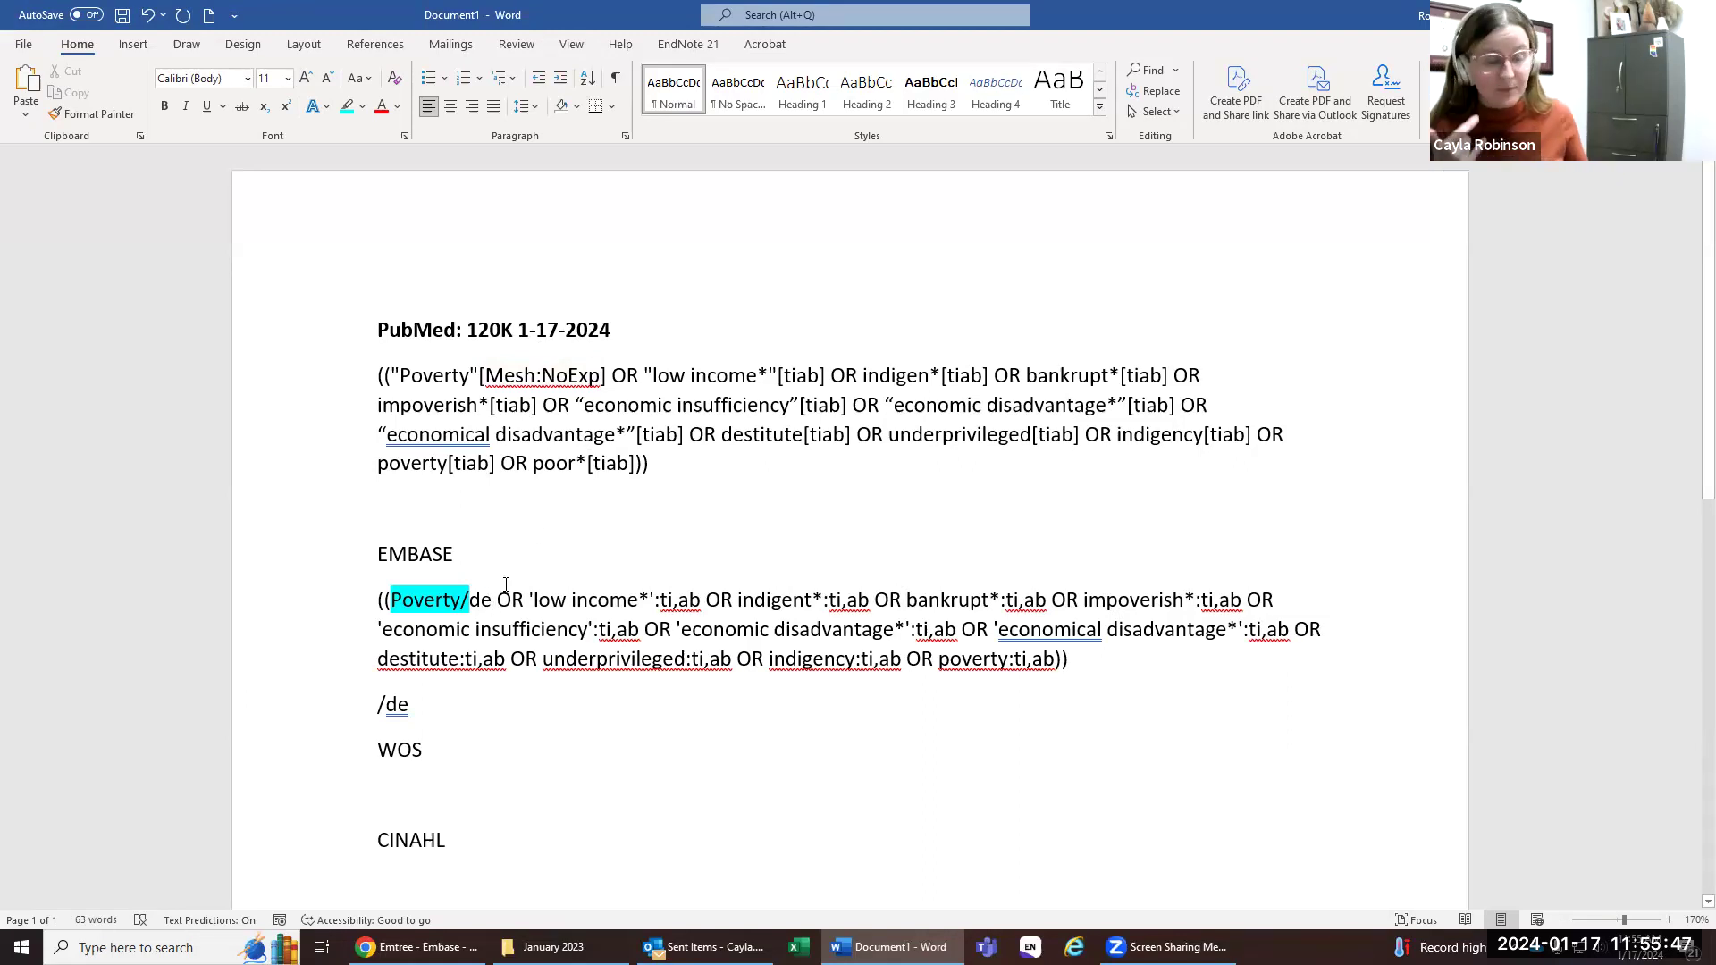
pyautogui.doubleClick(483, 599)
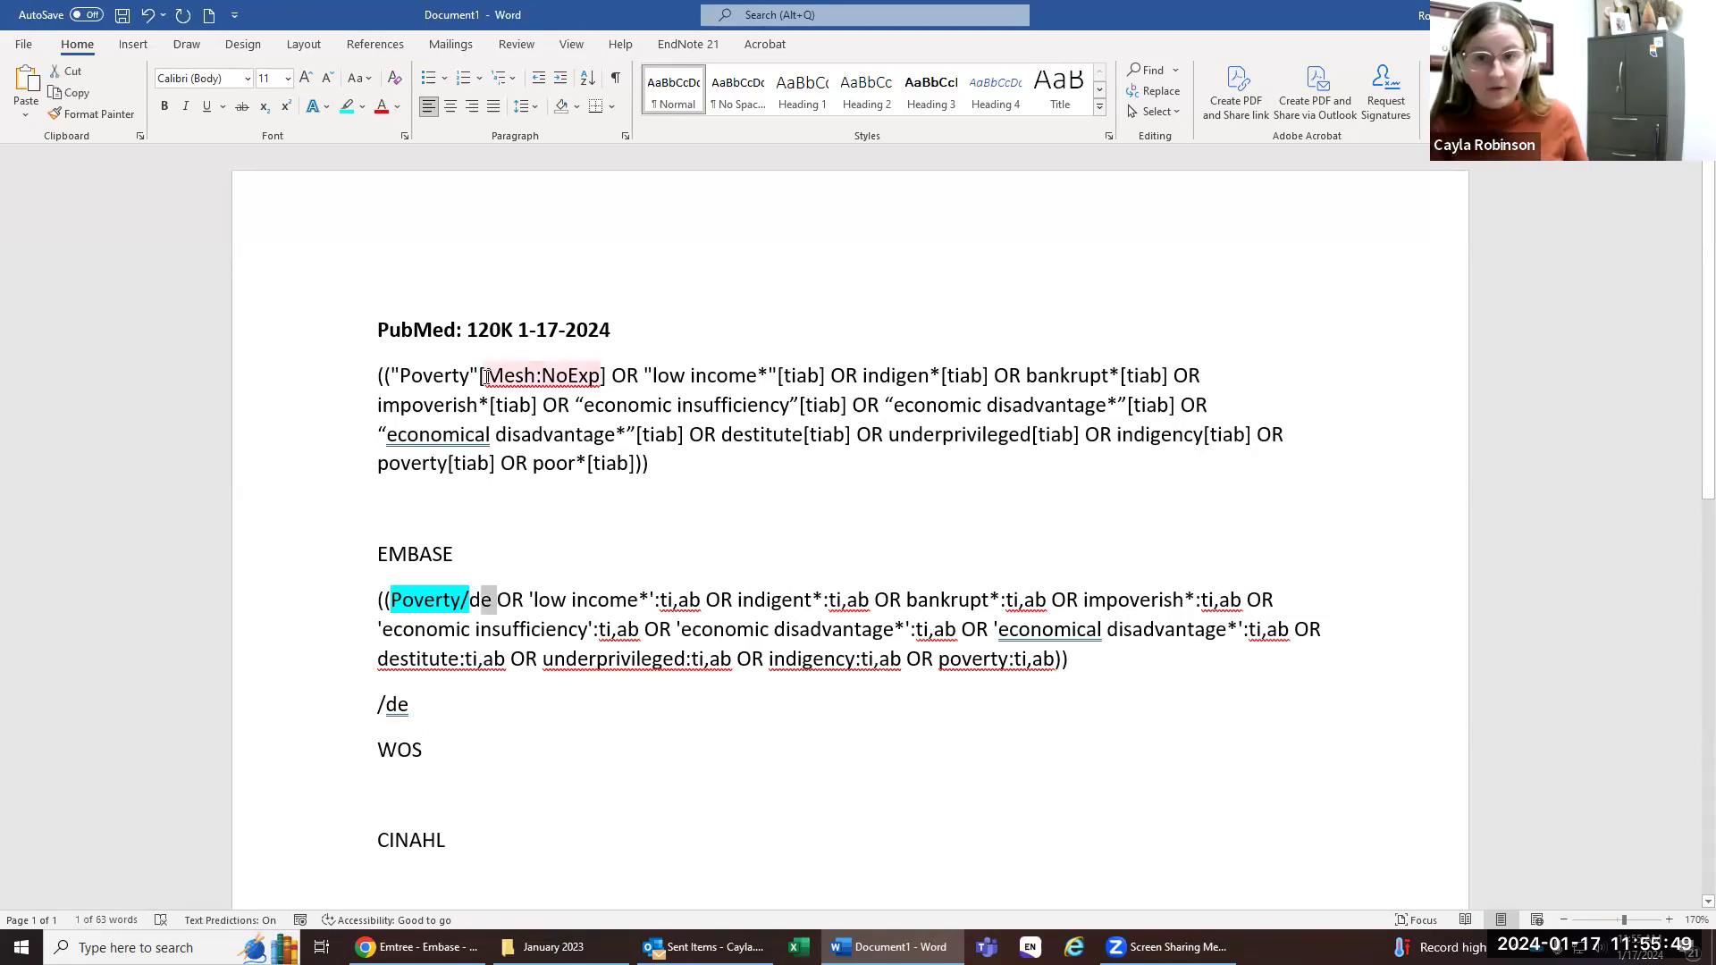
pyautogui.click(492, 603)
pyautogui.moveTo(492, 603); pyautogui.dragTo(467, 604)
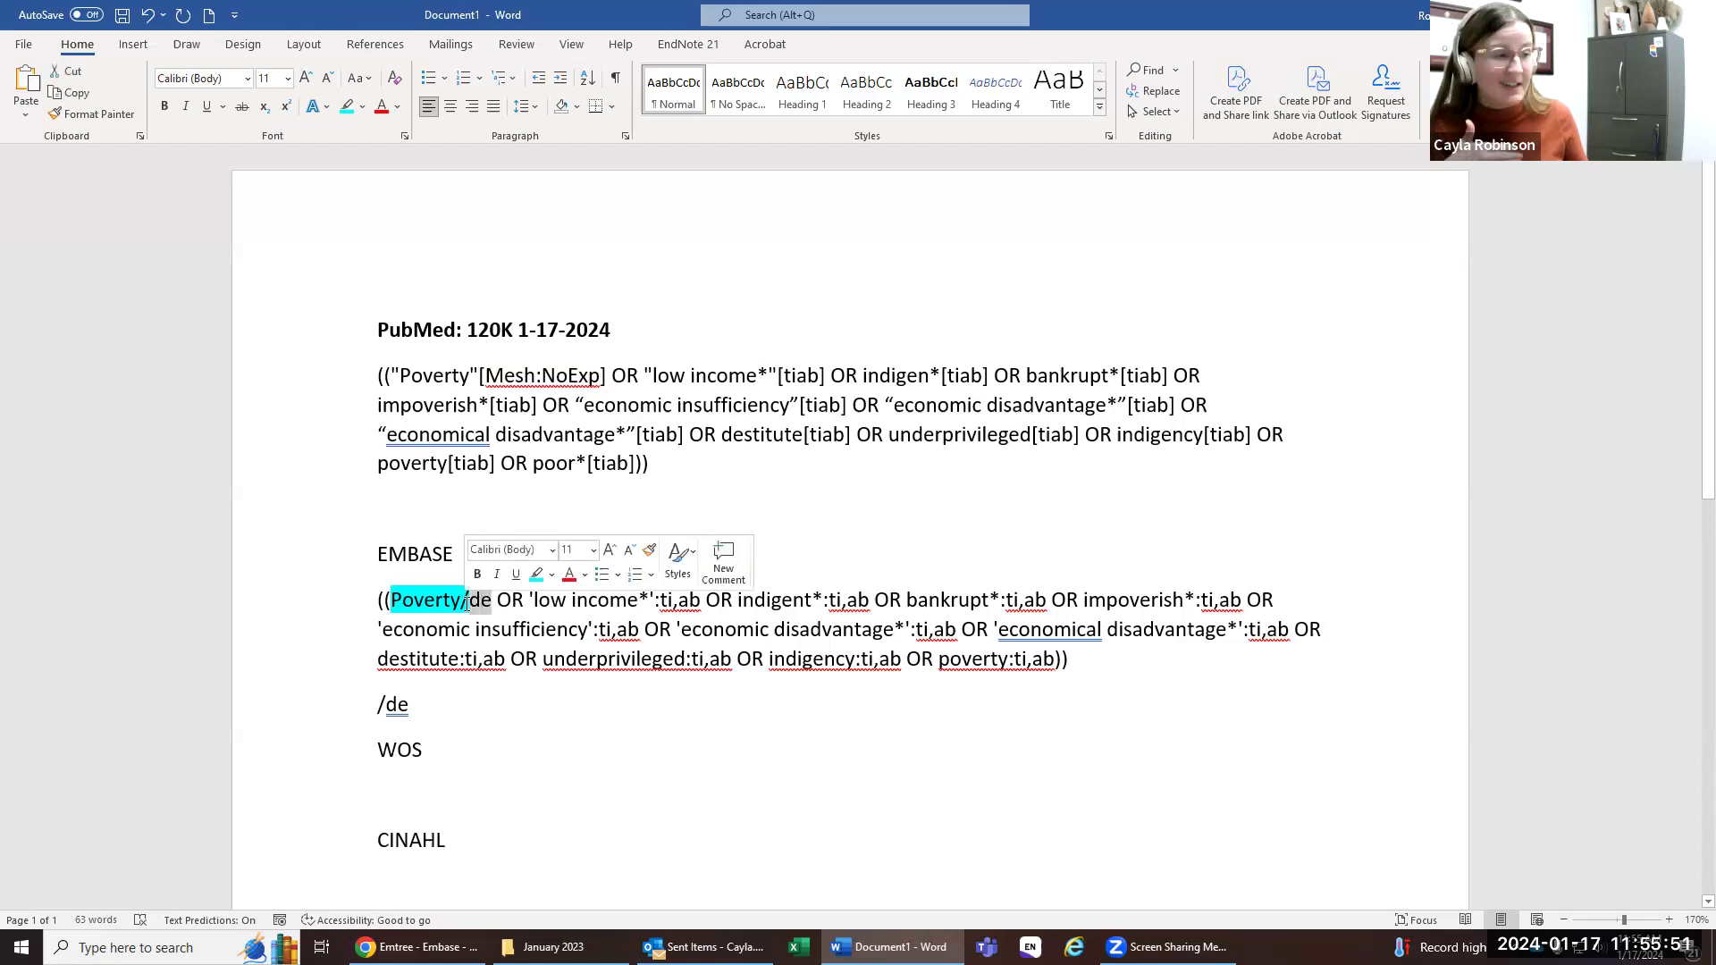
# Step: Wrap Poverty in apostrophes so the EMBASE string opens with 'Poverty'/de
pyautogui.doubleClick(429, 609)
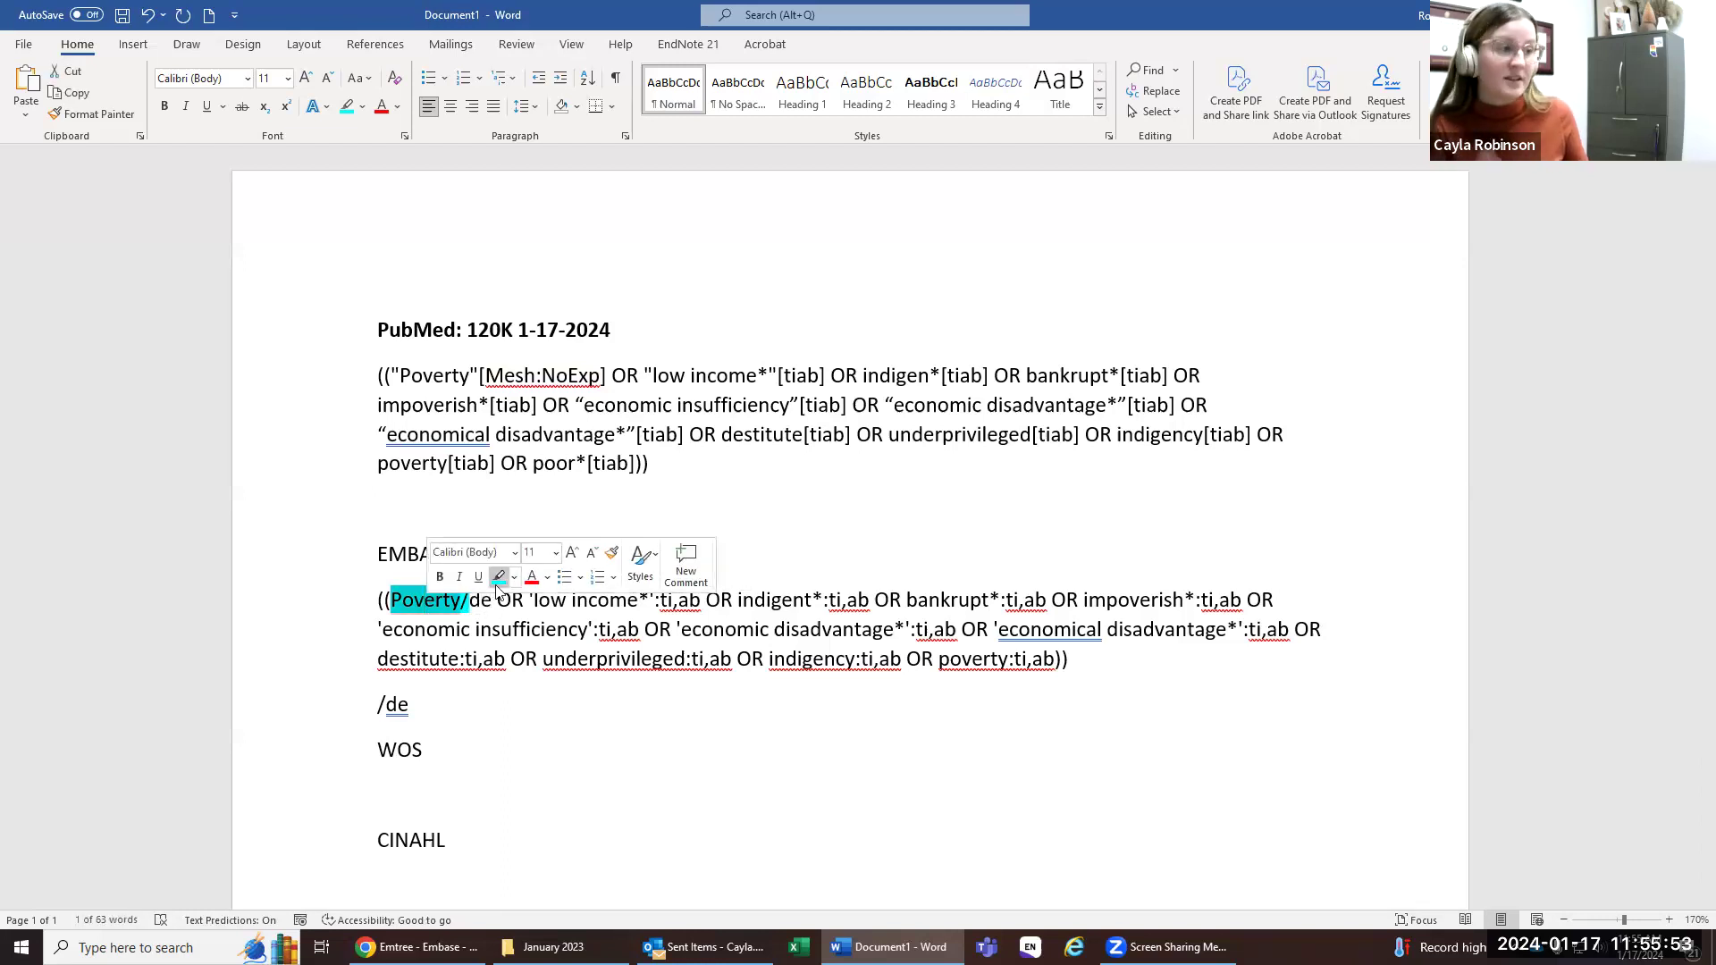
pyautogui.press('Left')
pyautogui.write("'")
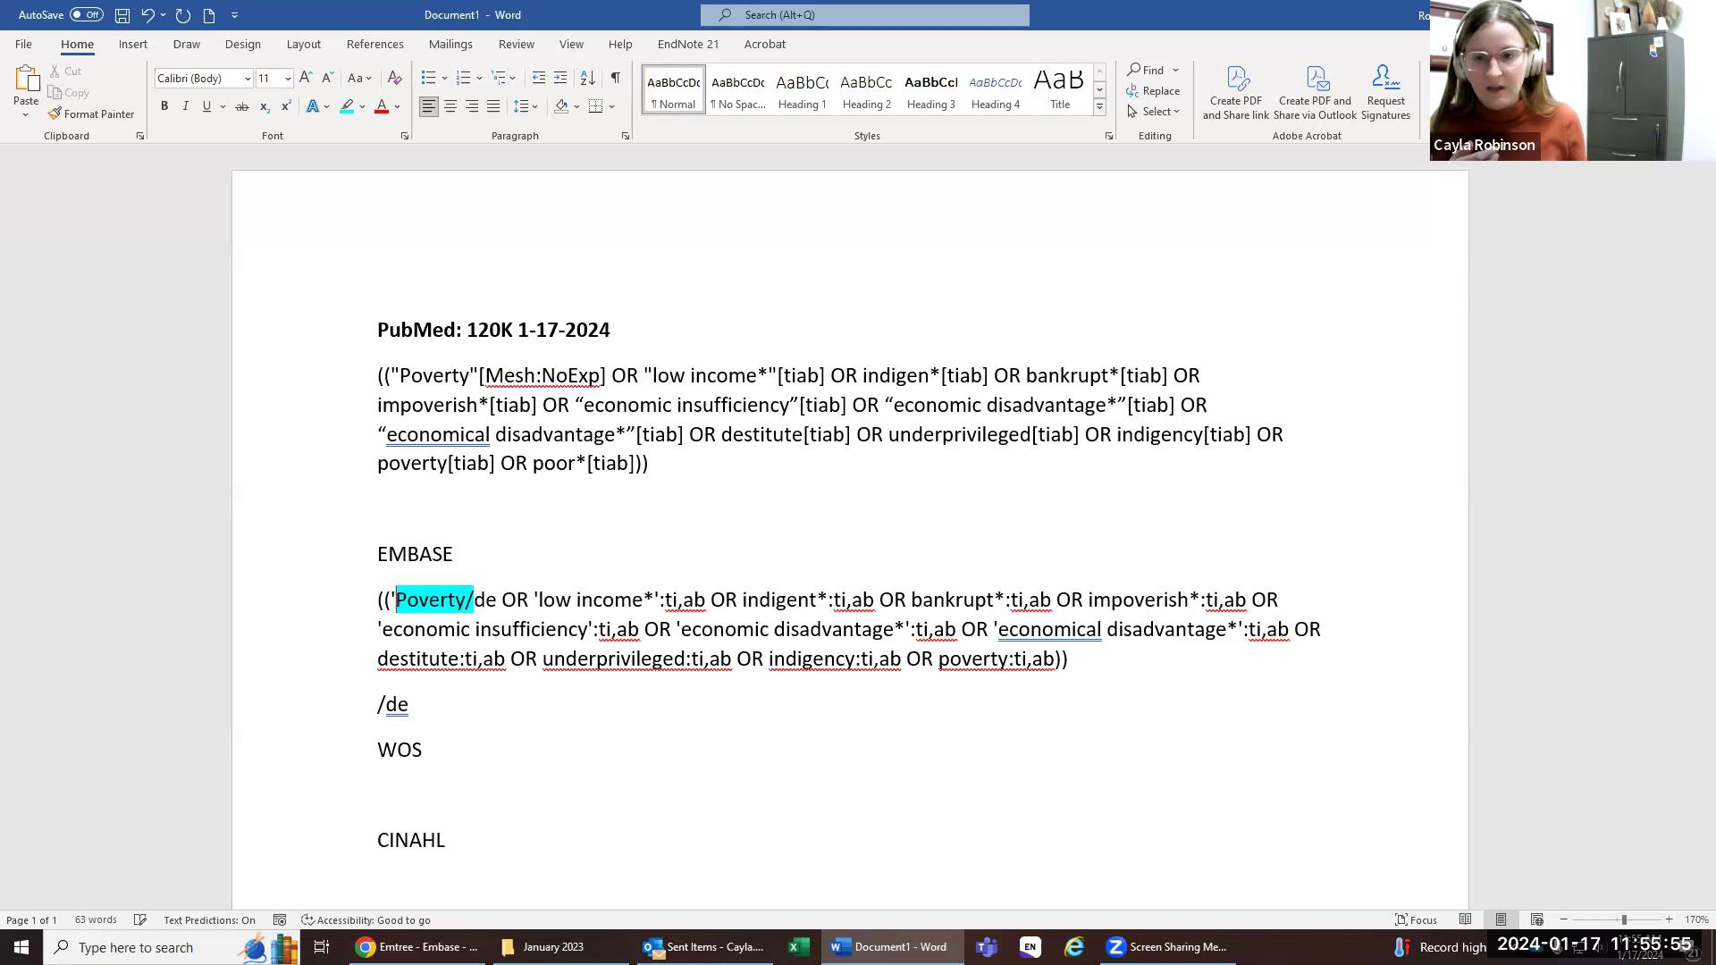
pyautogui.click(463, 601)
pyautogui.write("'")
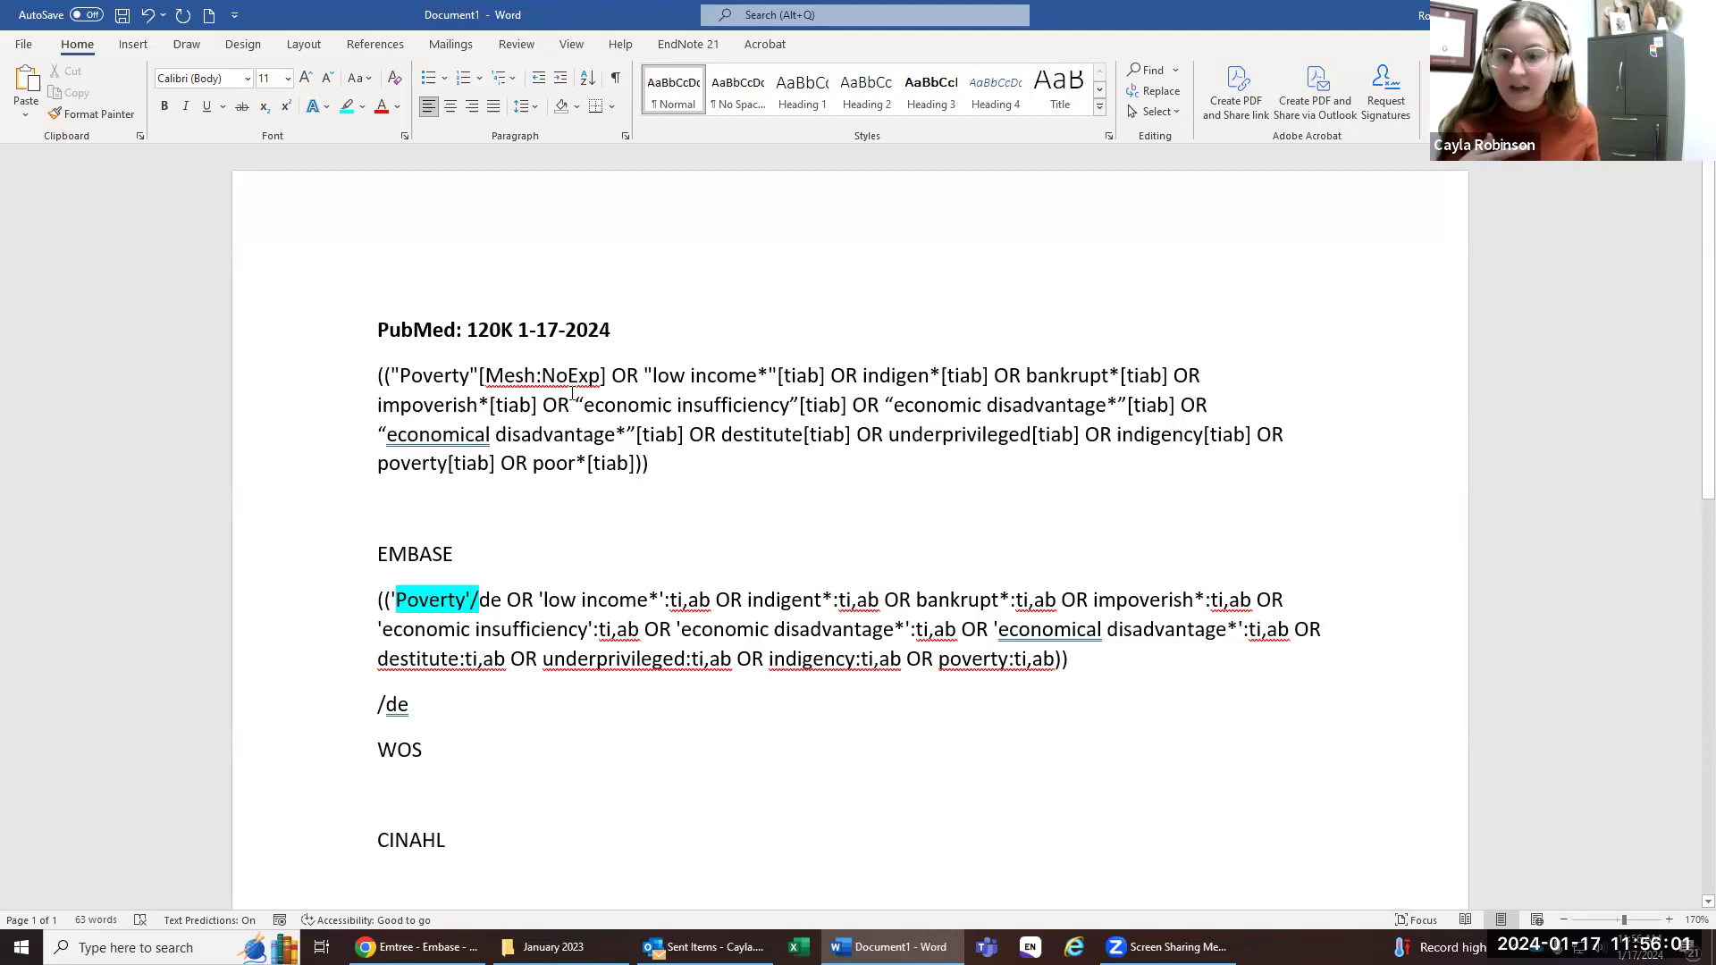
pyautogui.click(417, 947)
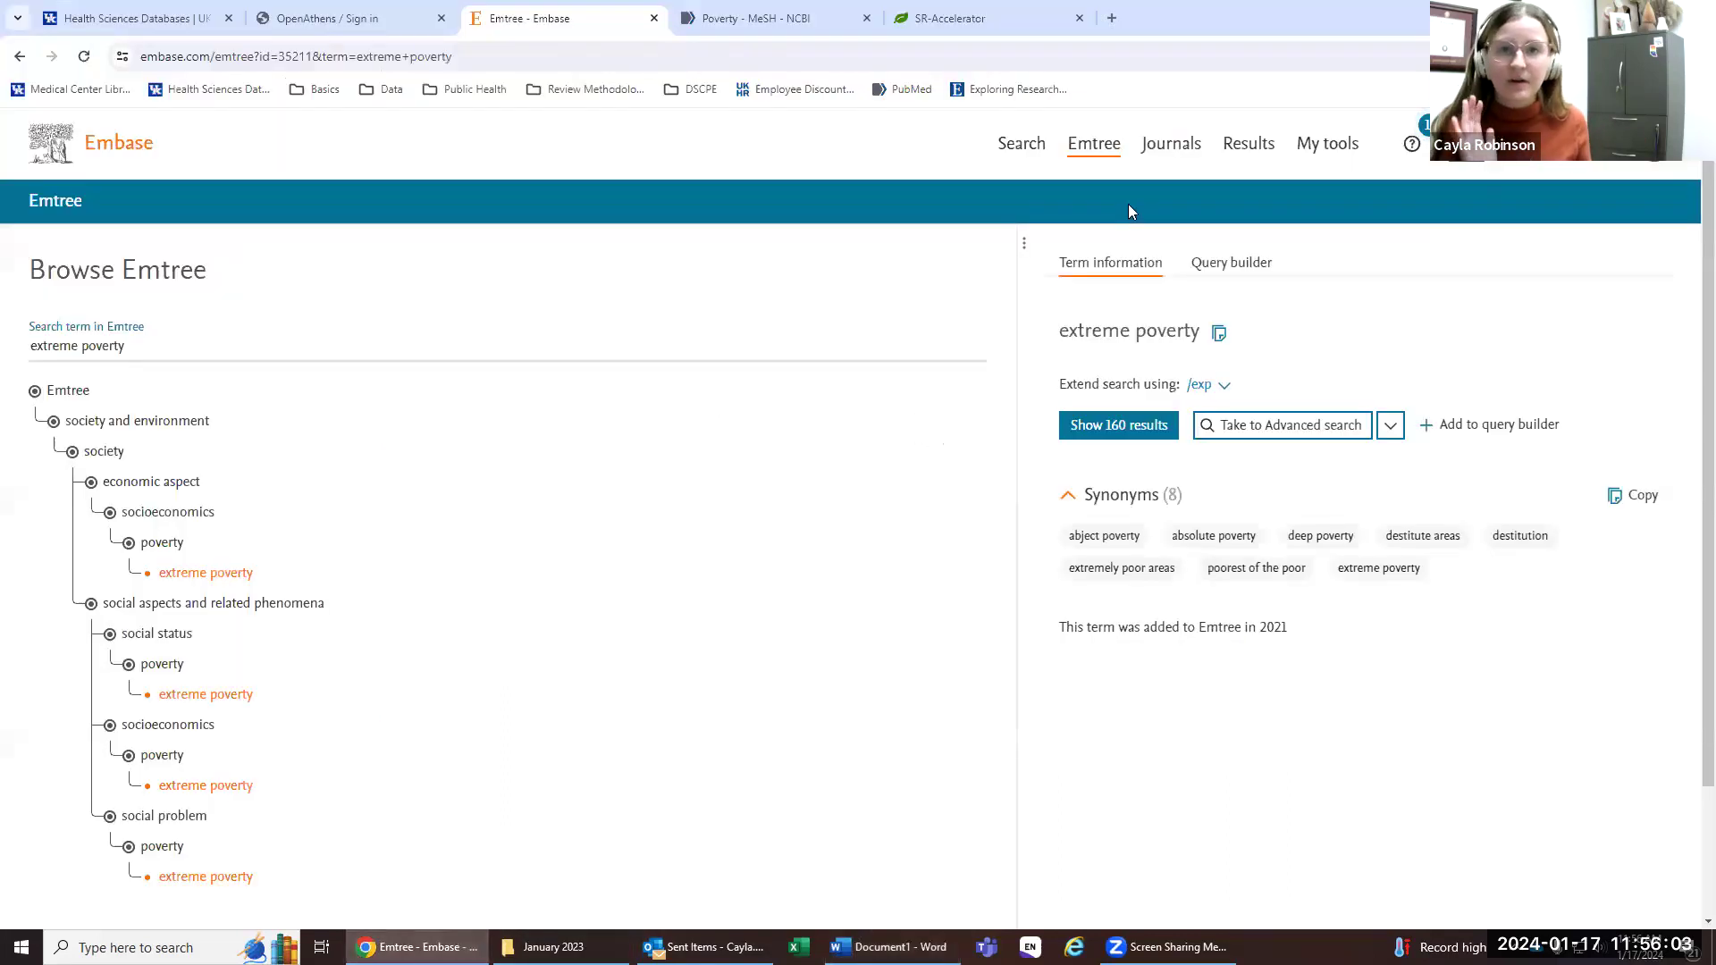
# Step: Recheck the MeSH record and reopen Emtree's poverty term (57,559 results) before returning to Word
pyautogui.click(728, 20)
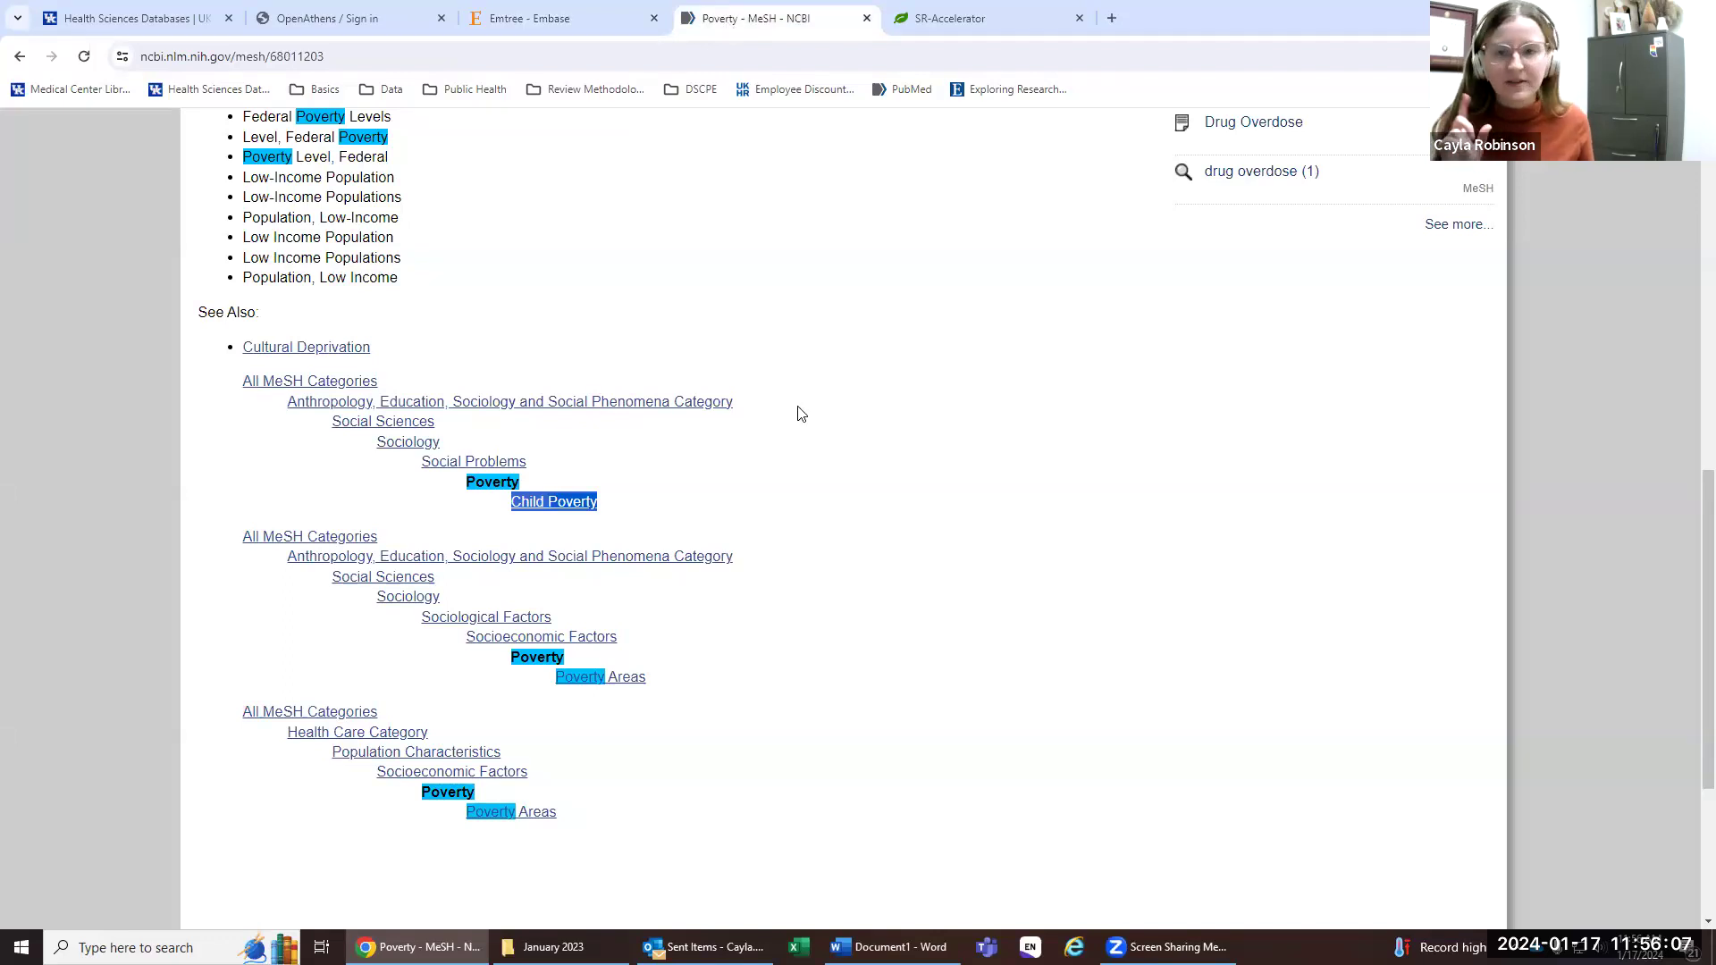
pyautogui.scroll(10, 801, 414)
pyautogui.click(616, 18)
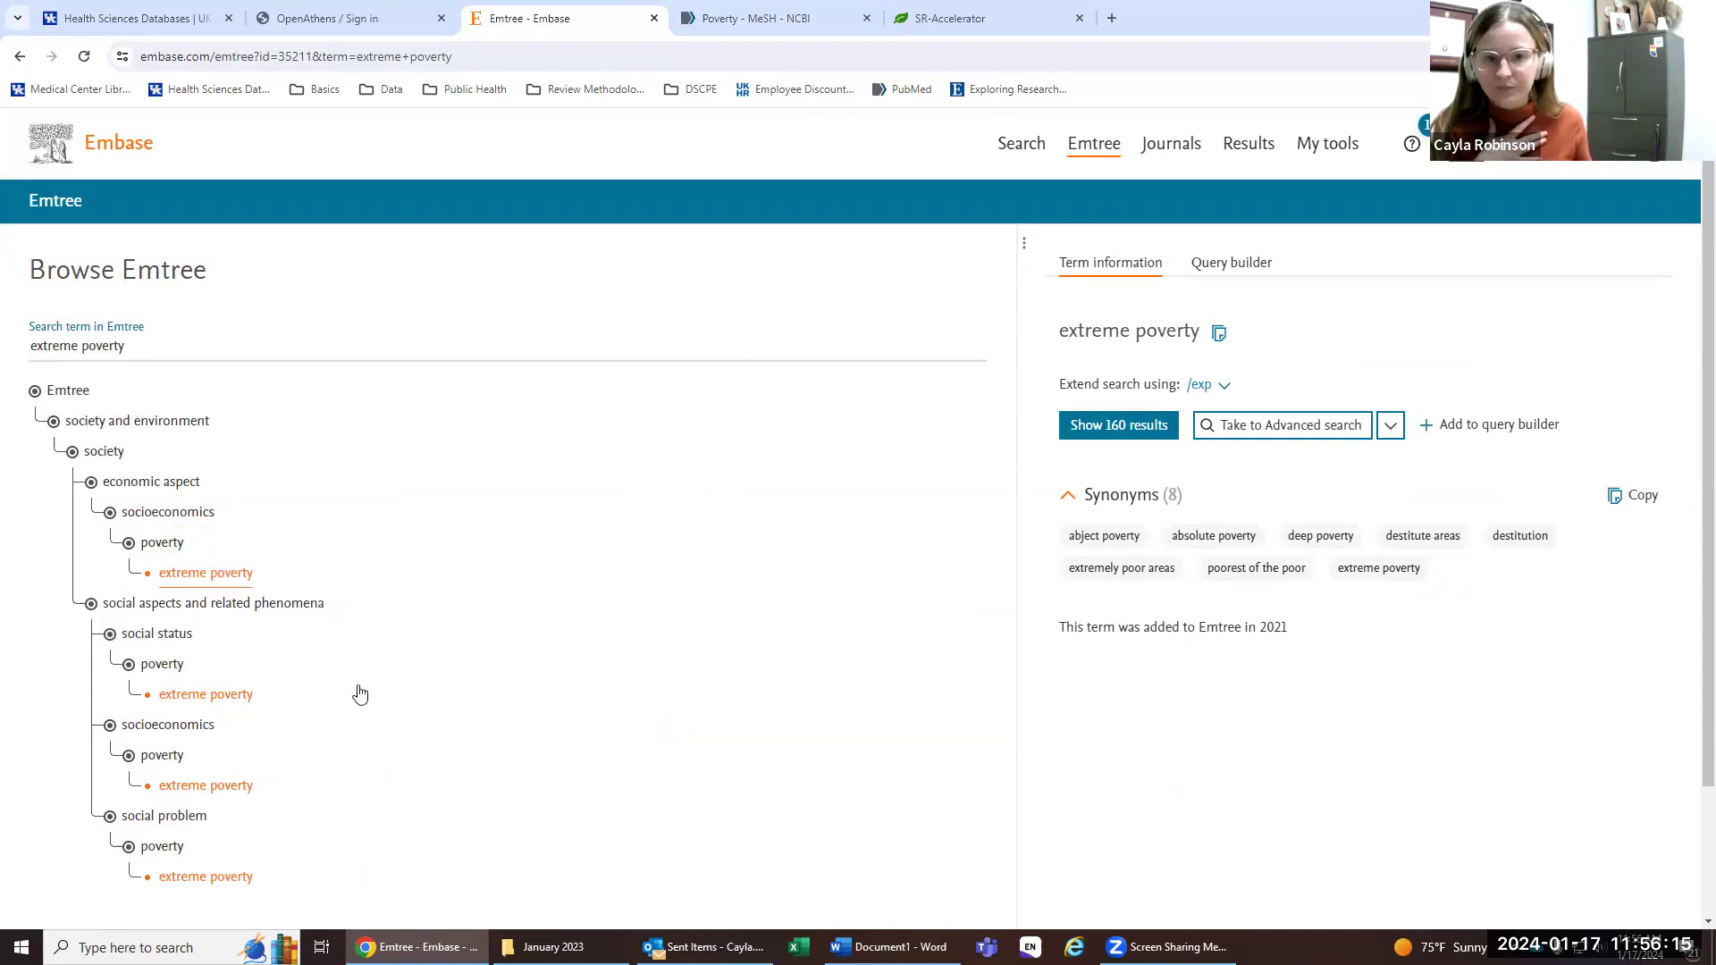
pyautogui.click(165, 664)
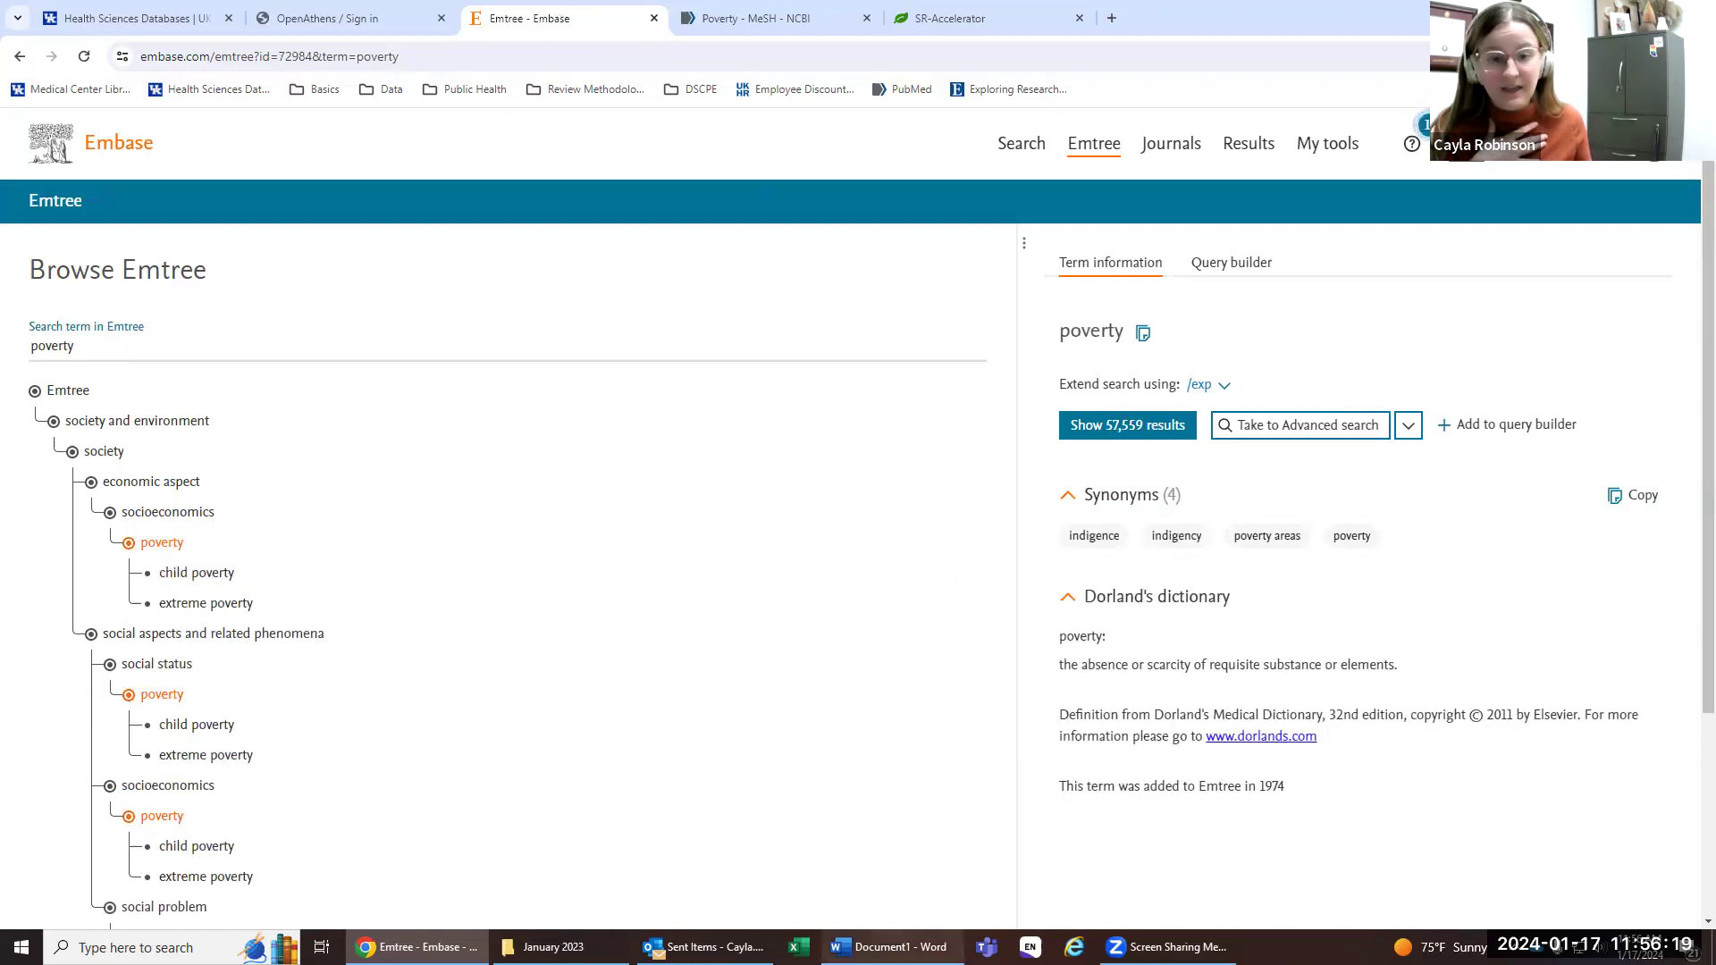
pyautogui.click(893, 946)
pyautogui.moveTo(529, 607); pyautogui.dragTo(722, 631)
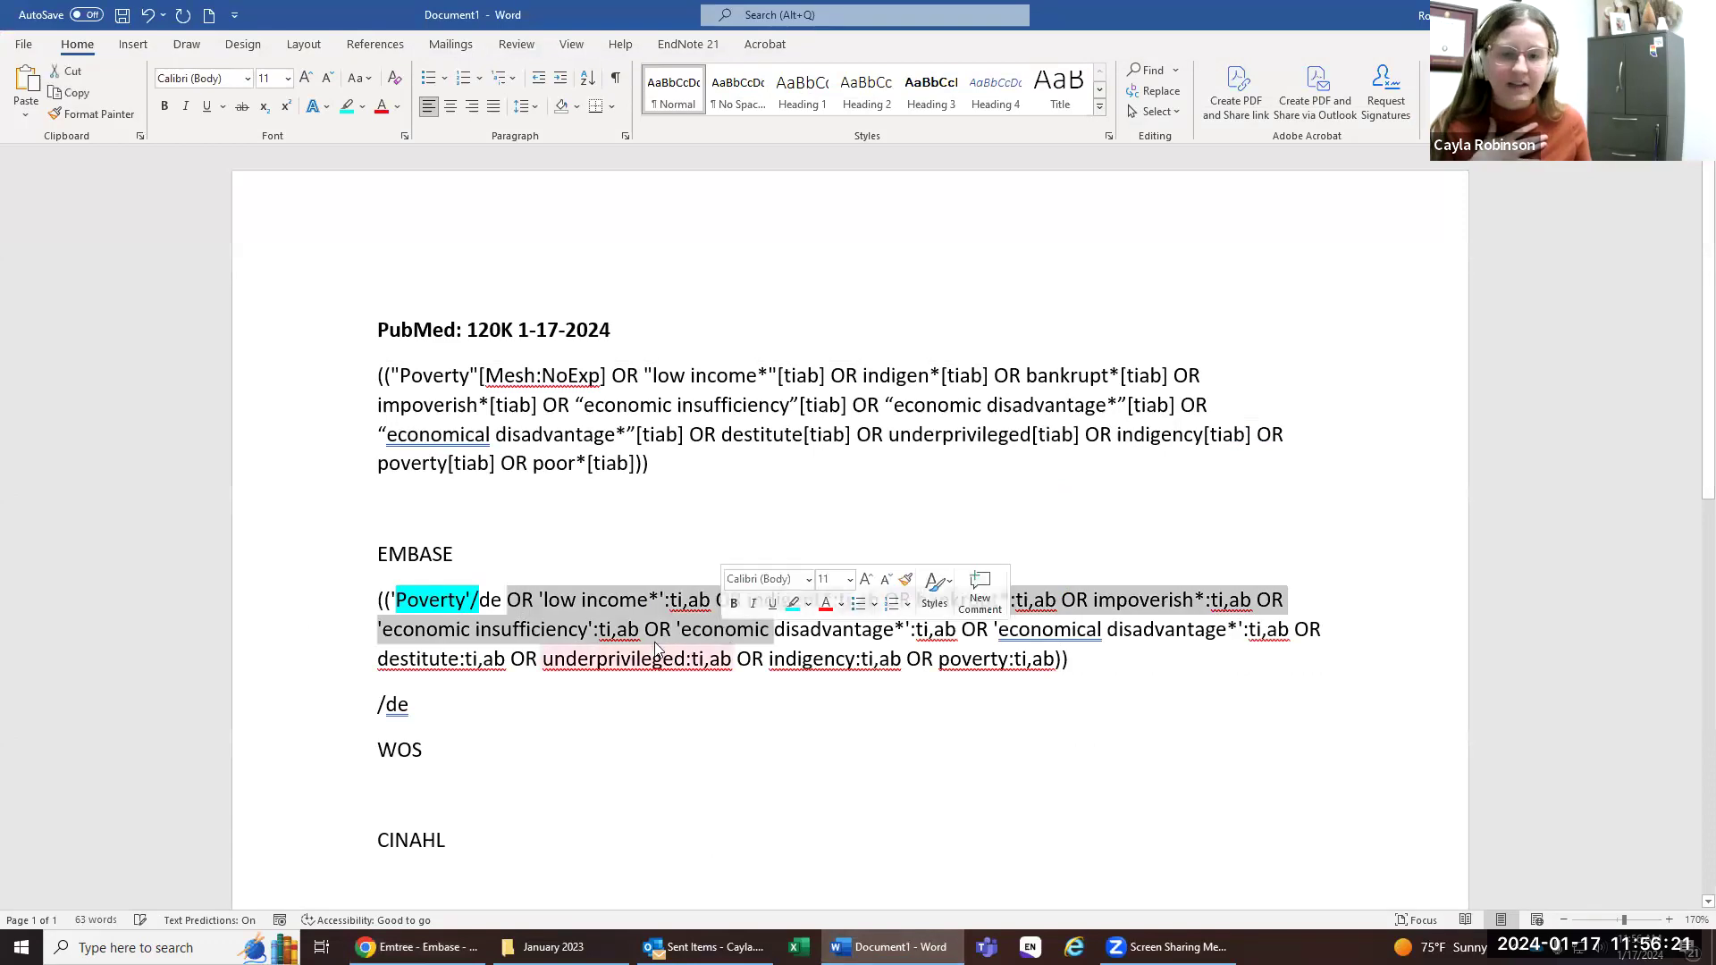
# Step: Delete the stray /de line beneath the Embase search string
pyautogui.click(587, 602)
pyautogui.moveTo(507, 601); pyautogui.dragTo(1056, 662)
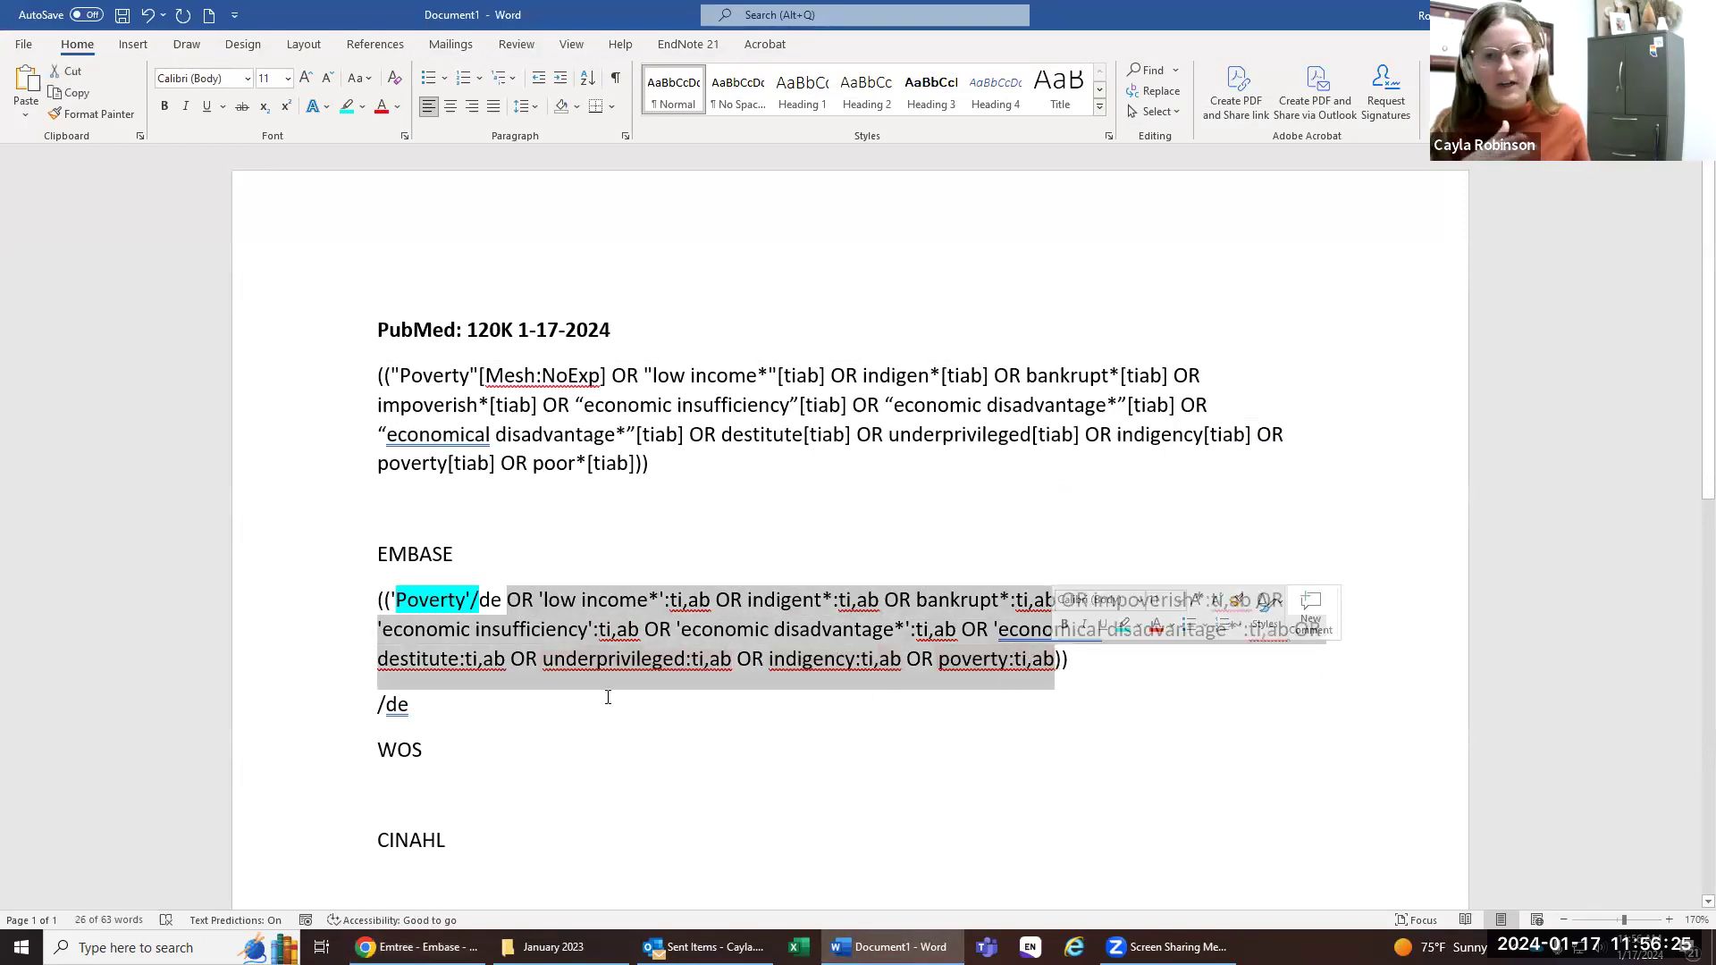
pyautogui.click(501, 701)
pyautogui.tripleClick(434, 688)
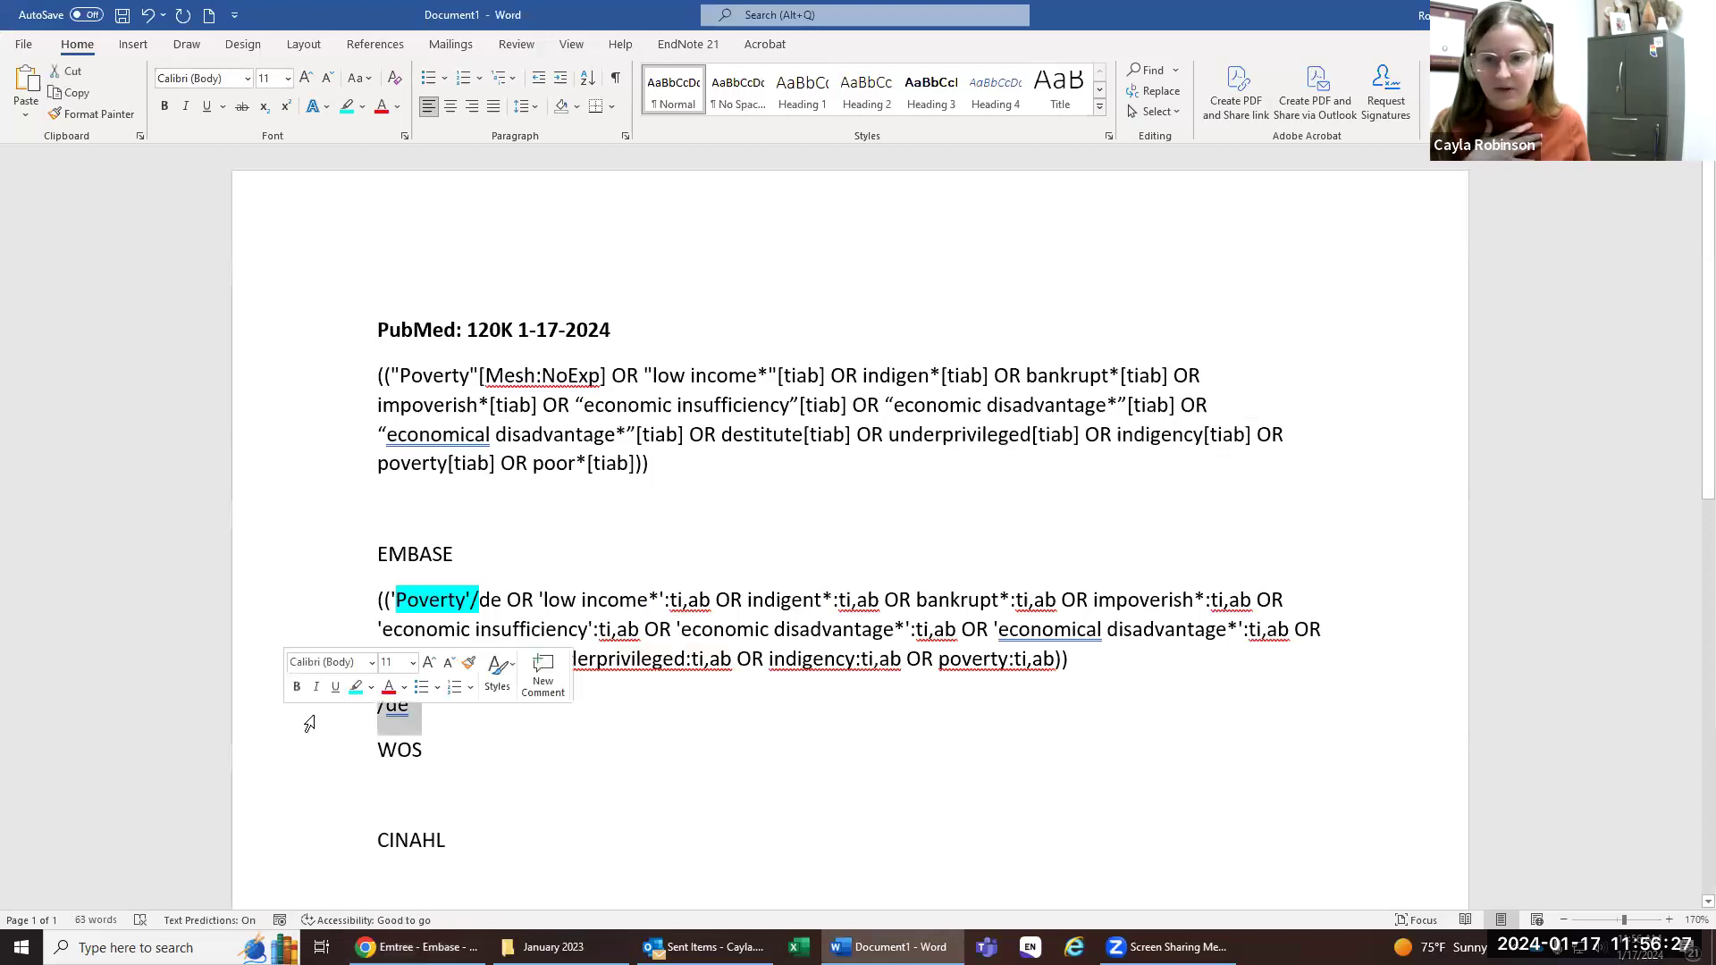
pyautogui.press('Delete')
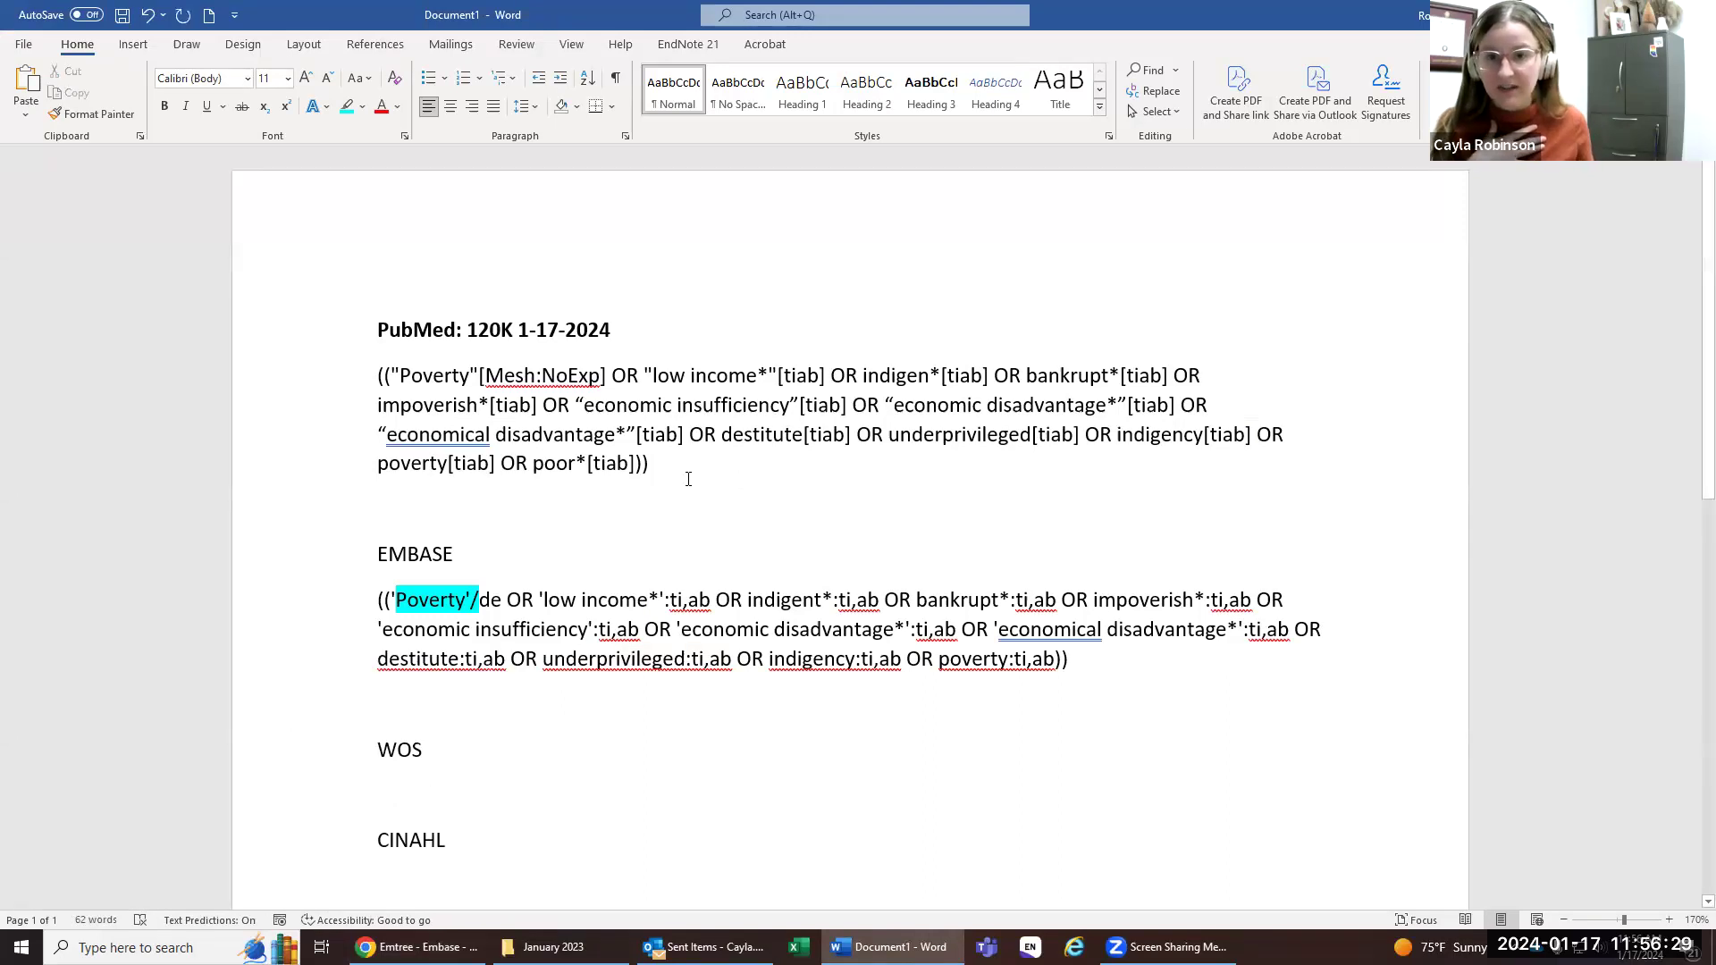
# Step: Select and copy the whole PubMed search string for Polyglot
pyautogui.tripleClick(688, 479)
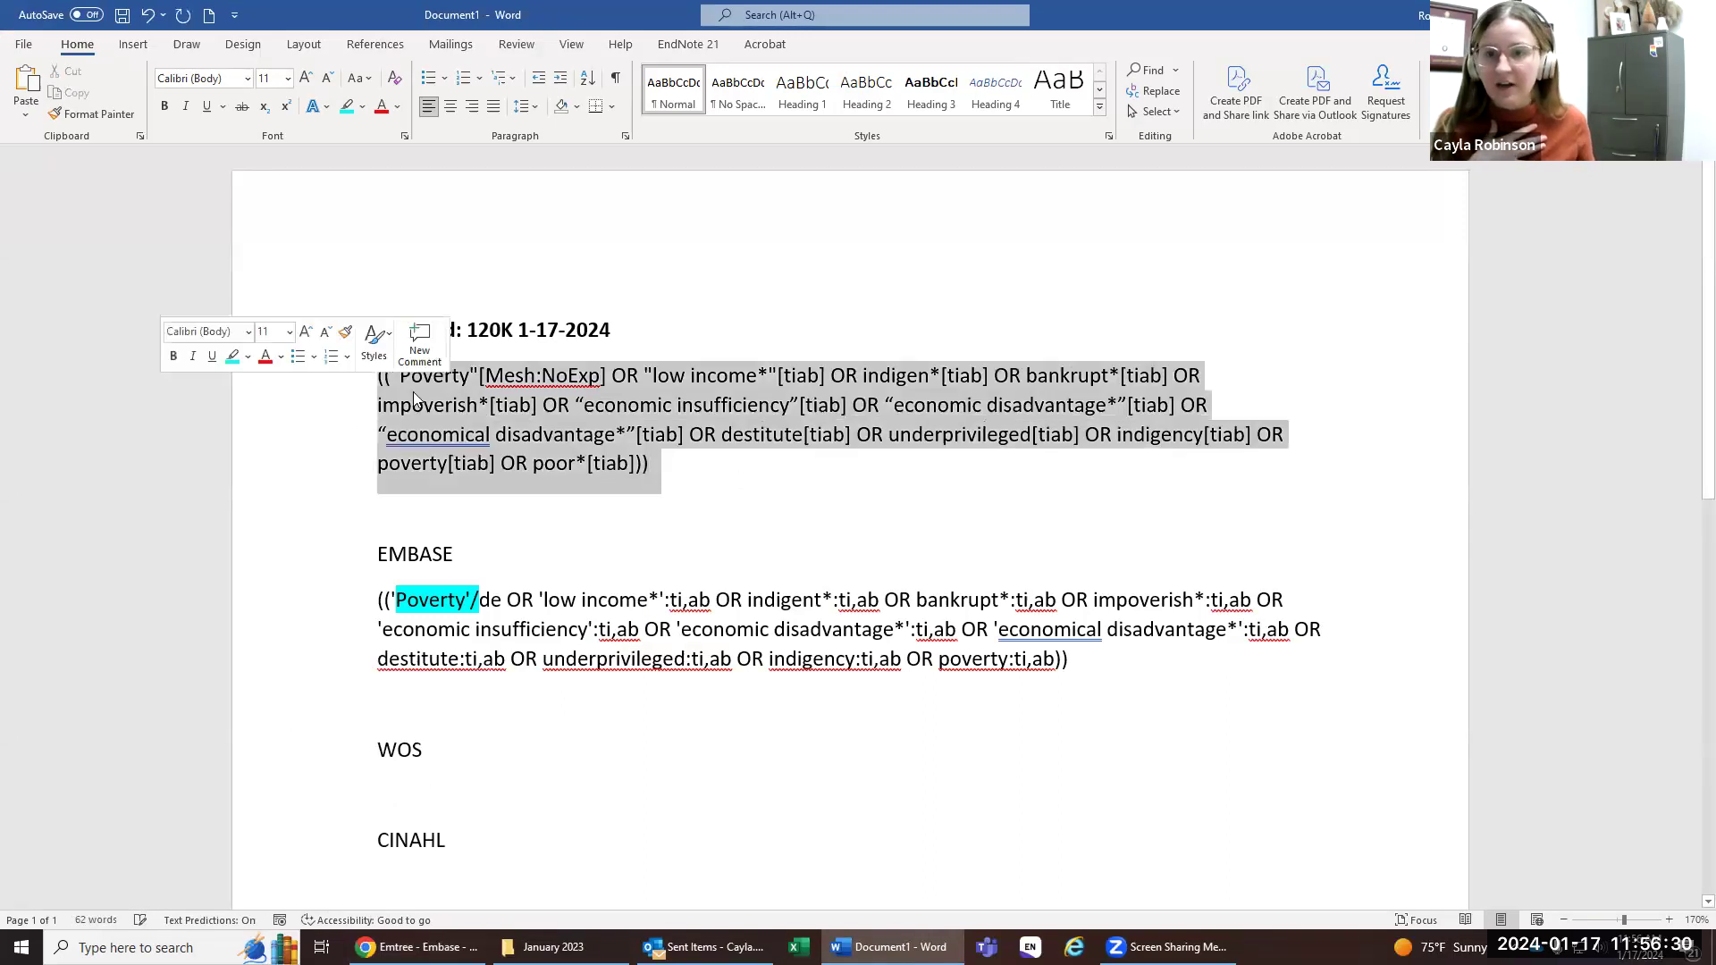
pyautogui.click(1526, 677)
pyautogui.moveTo(329, 744); pyautogui.dragTo(324, 743)
pyautogui.click(617, 565)
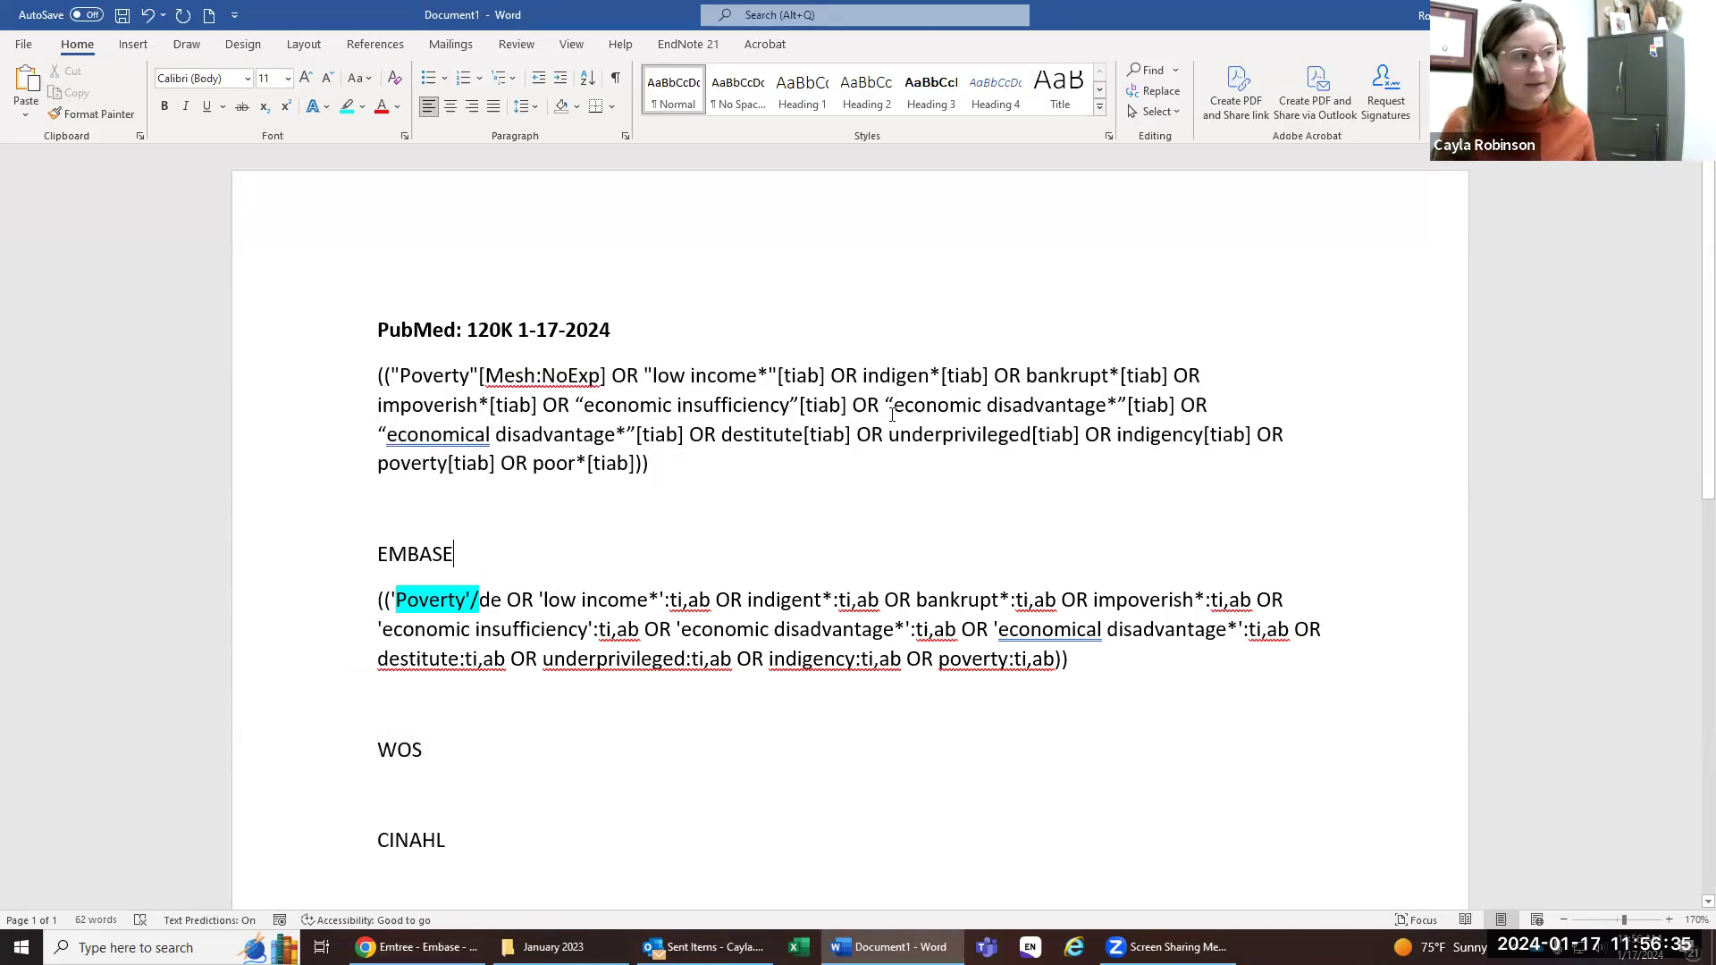
pyautogui.doubleClick(255, 387)
pyautogui.hotkey('ctrl', 'c')
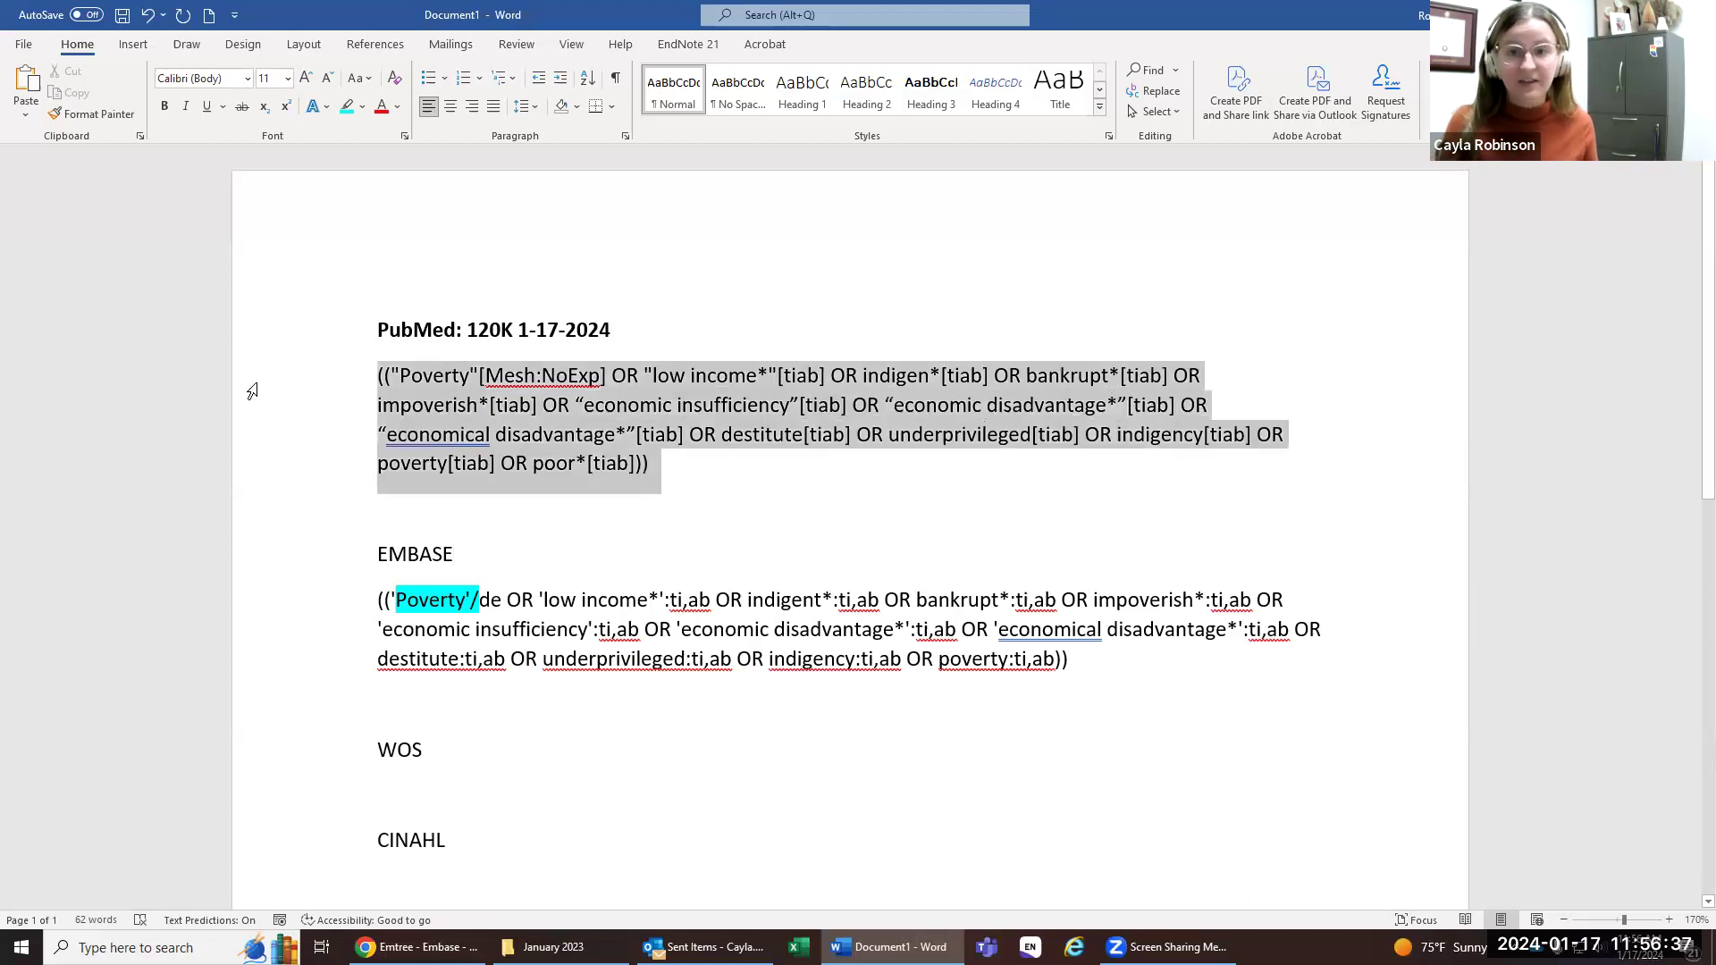
pyautogui.click(478, 335)
pyautogui.click(418, 947)
# Step: Replace the Polyglot query with the revised PubMed search string
pyautogui.click(961, 17)
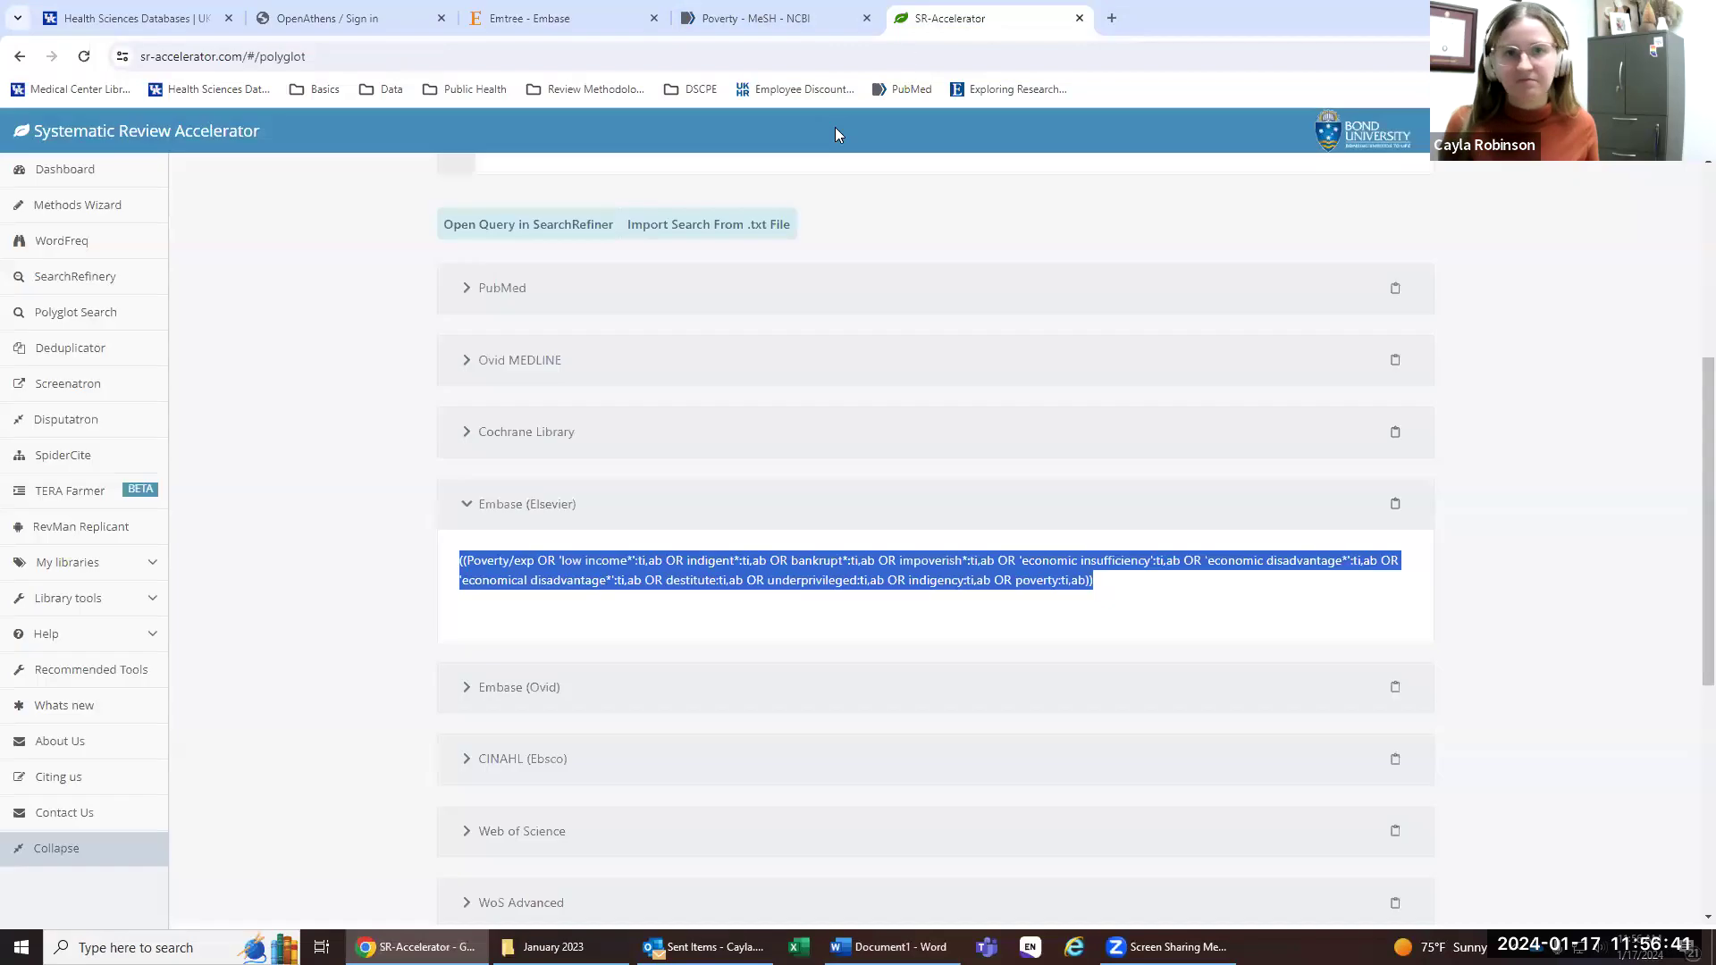
pyautogui.scroll(5, 812, 402)
pyautogui.hotkey('ctrl', 'a')
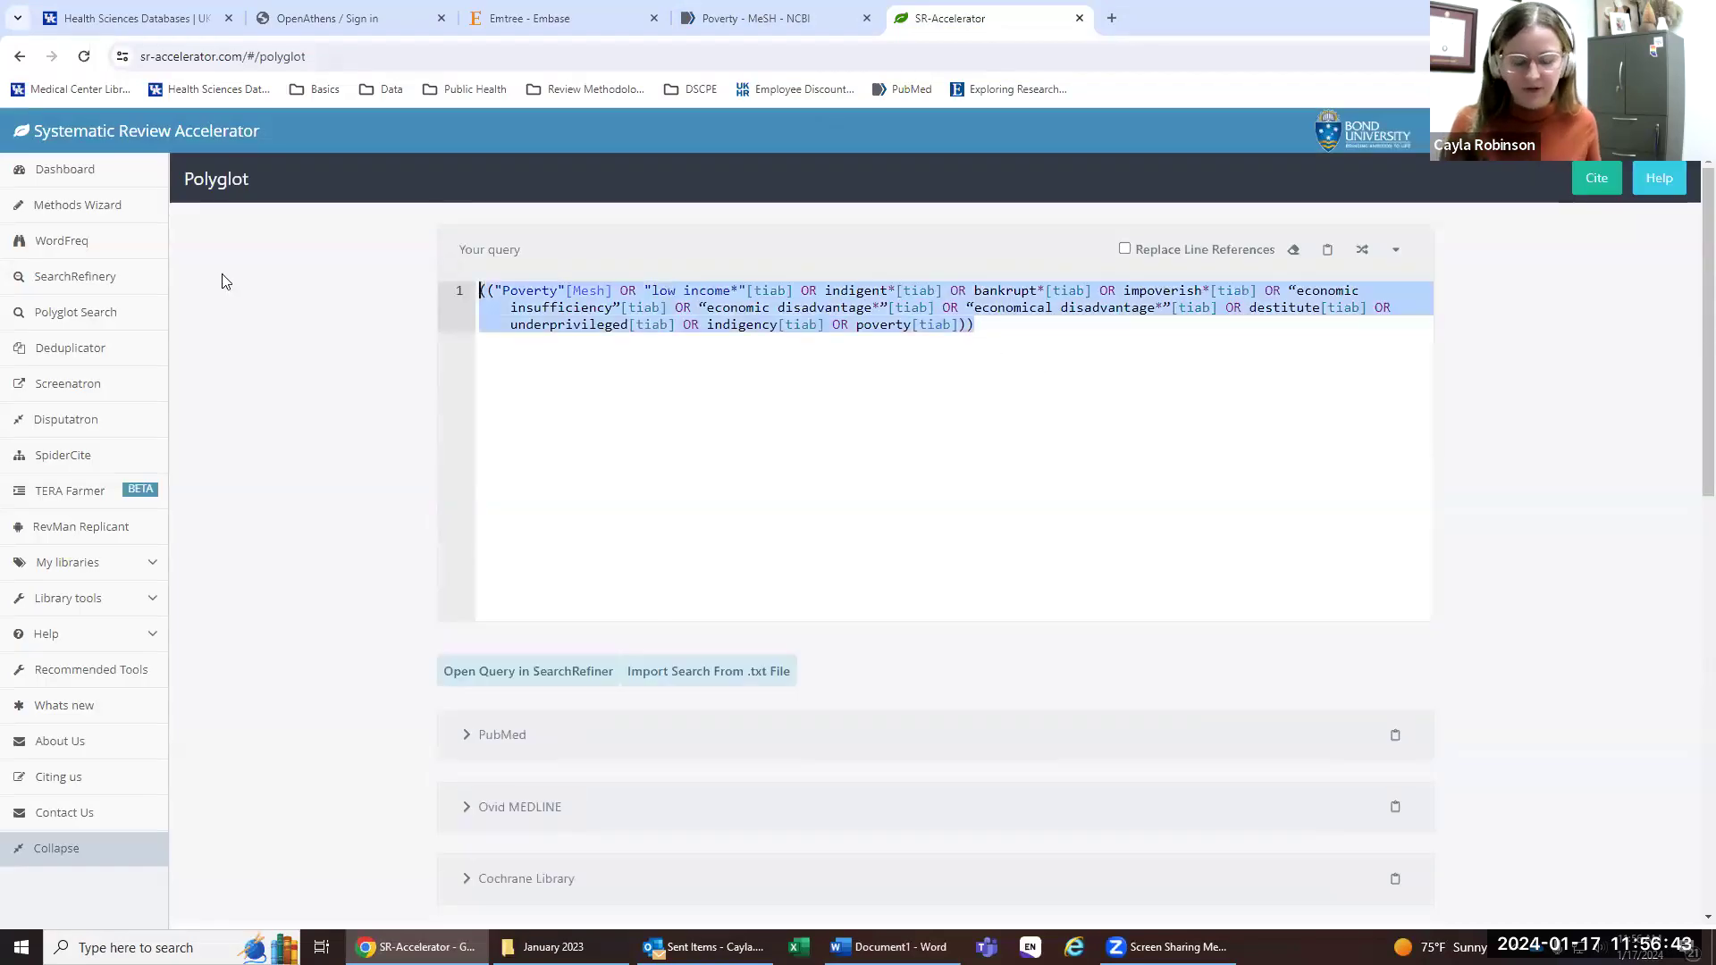
pyautogui.hotkey('ctrl', 'v')
# Step: Review the Embase and CINAHL translations and select the Web of Science version
pyautogui.scroll(-4, 667, 501)
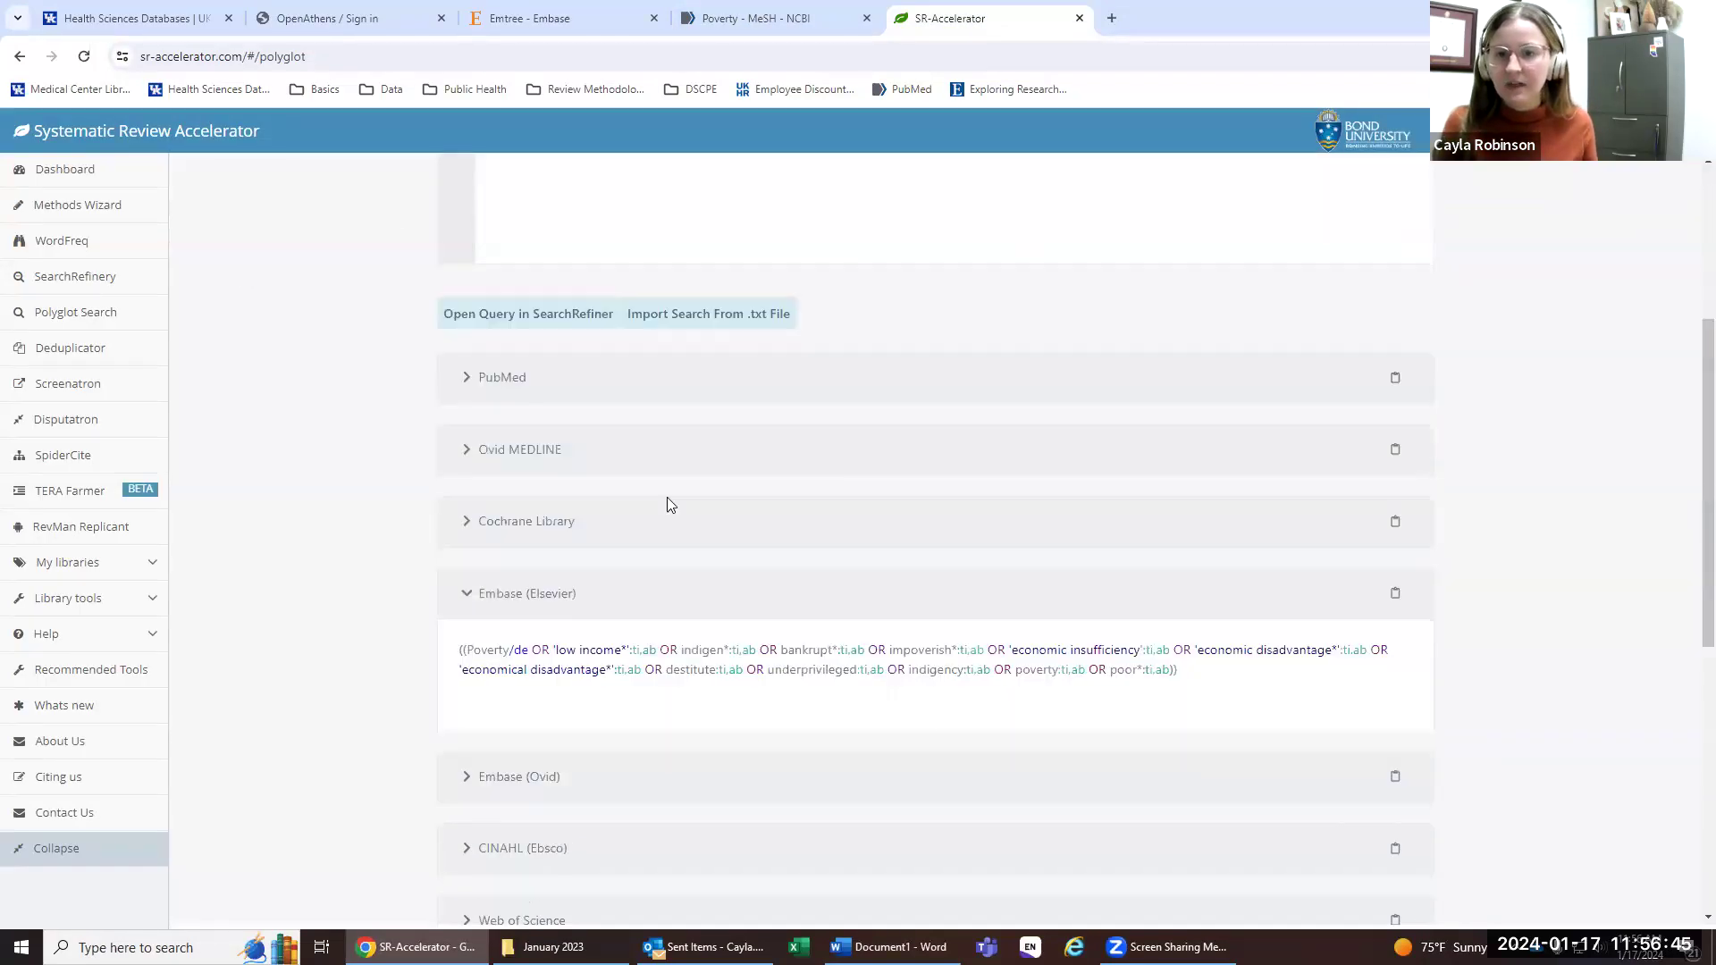
pyautogui.click(467, 594)
pyautogui.scroll(-2, 1202, 533)
pyautogui.click(536, 483)
pyautogui.click(527, 469)
pyautogui.click(846, 551)
pyautogui.scroll(-1, 846, 550)
pyautogui.moveTo(901, 536); pyautogui.dragTo(448, 513)
pyautogui.hotkey('ctrl', 'c')
# Step: Make the EMBASE heading bold in the Word document
pyautogui.hotkey('alt', 'Tab')
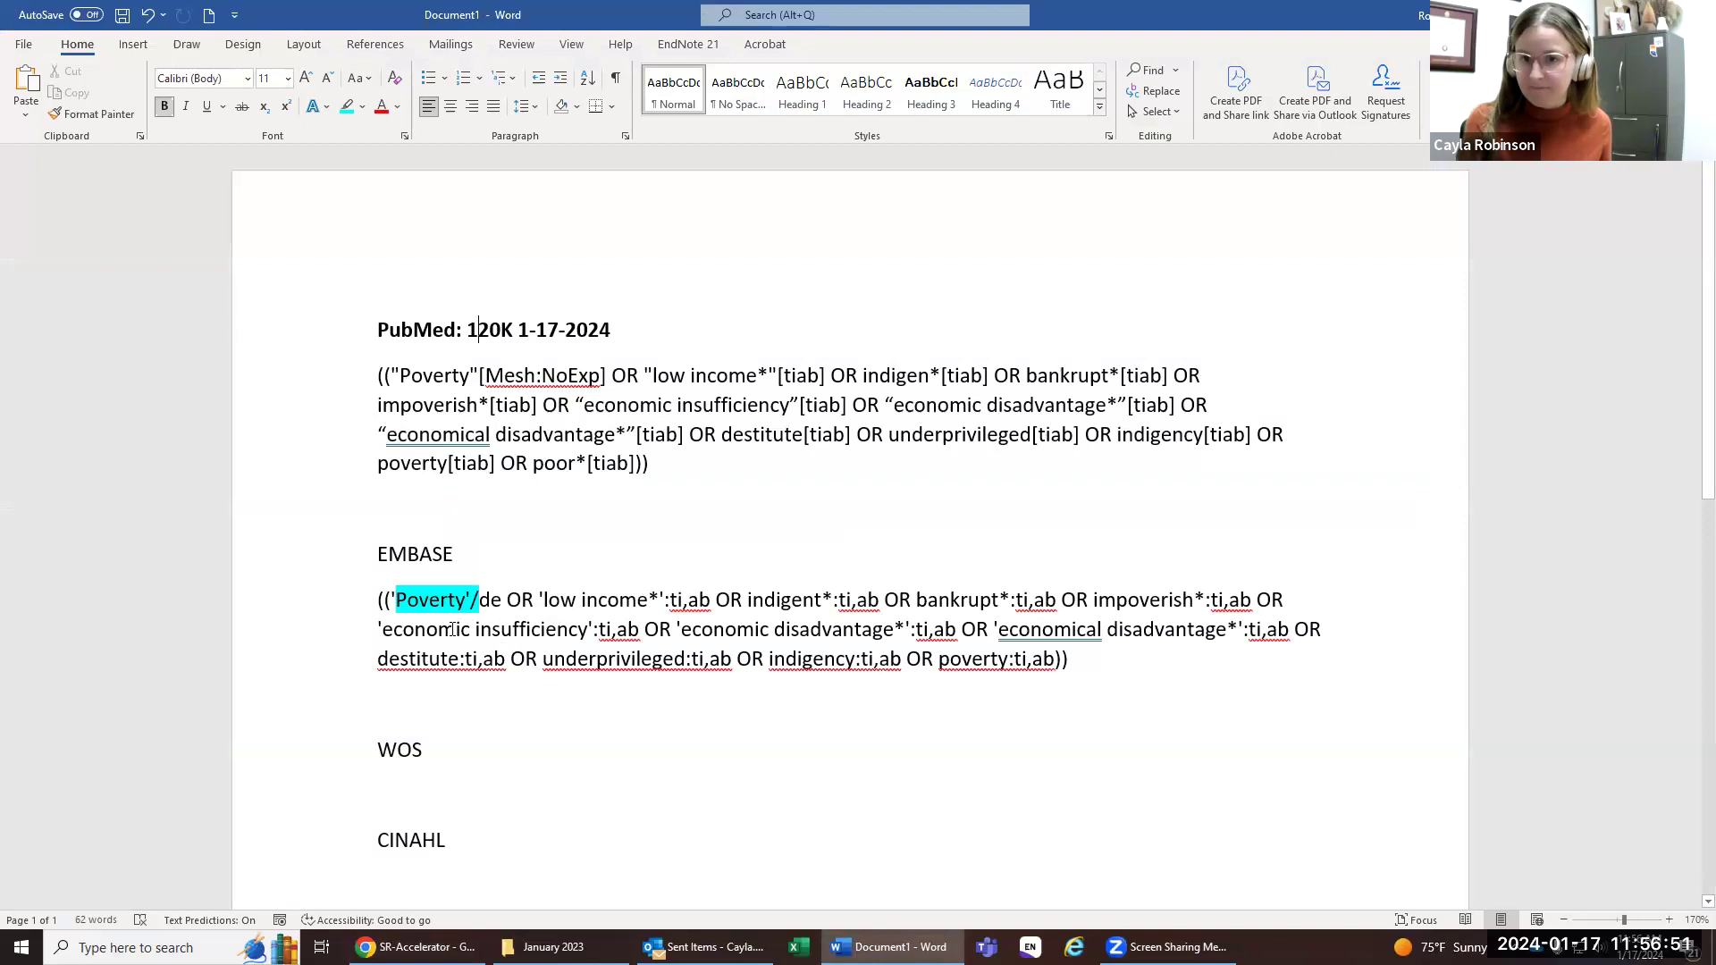
pyautogui.scroll(-2, 375, 383)
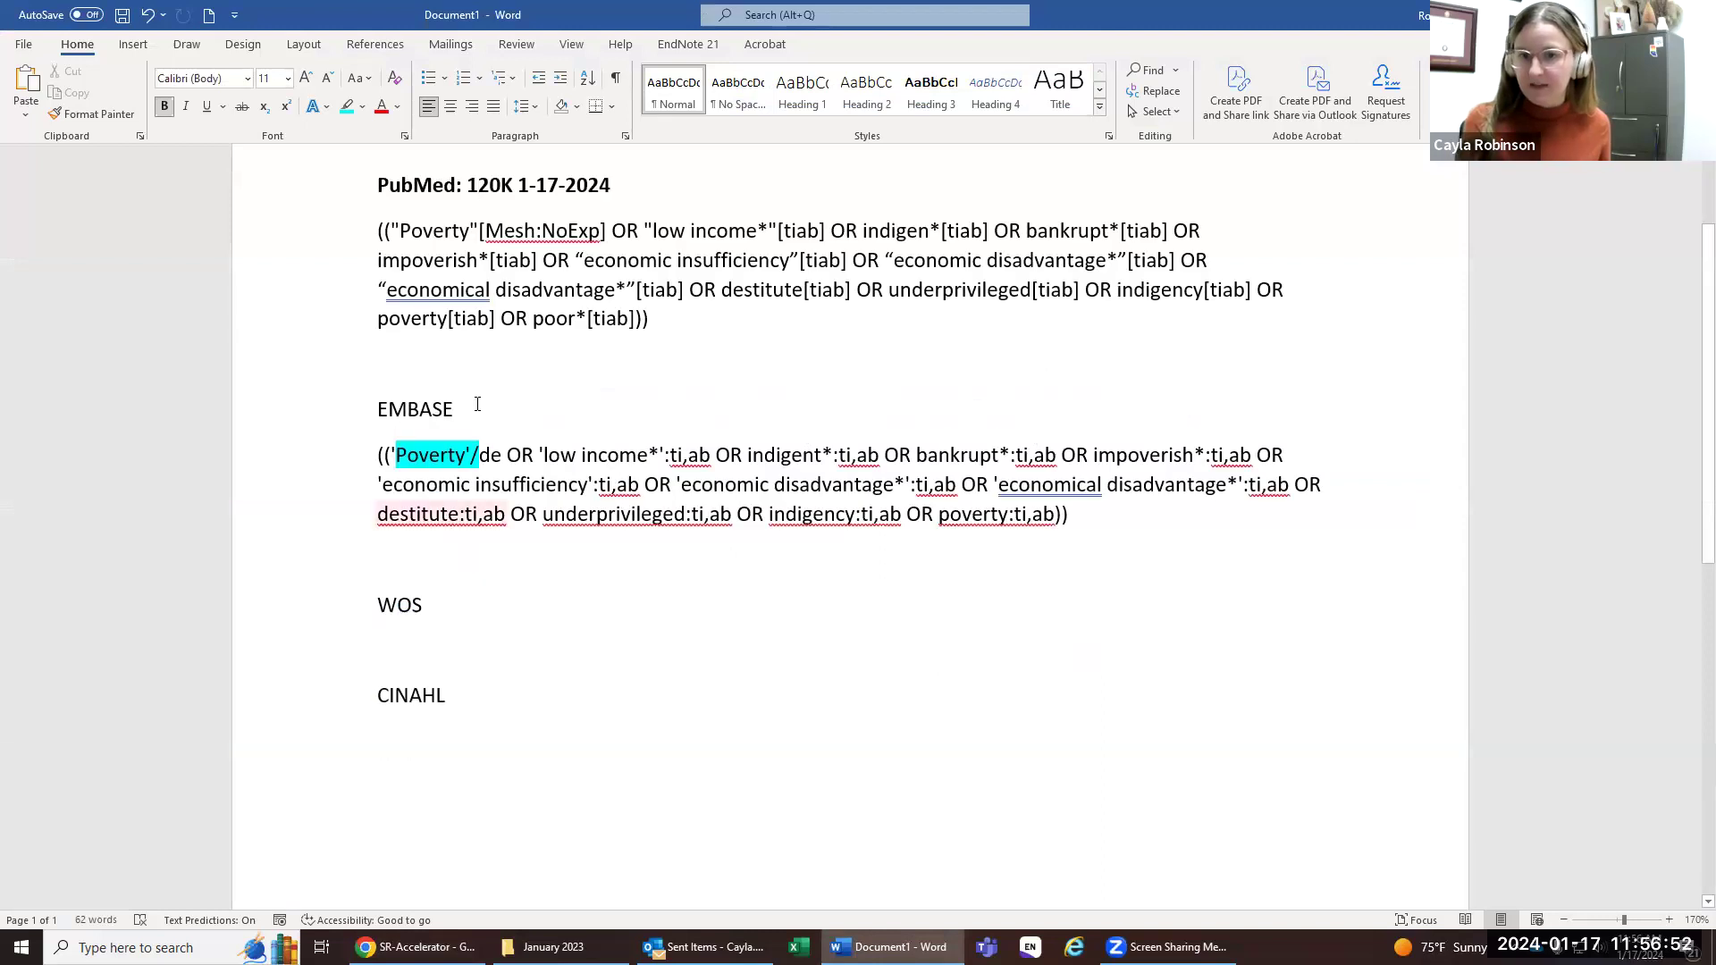
pyautogui.doubleClick(399, 413)
pyautogui.click(164, 105)
# Step: Paste the Web of Science poverty query on a new line beneath the WOS heading
pyautogui.click(448, 649)
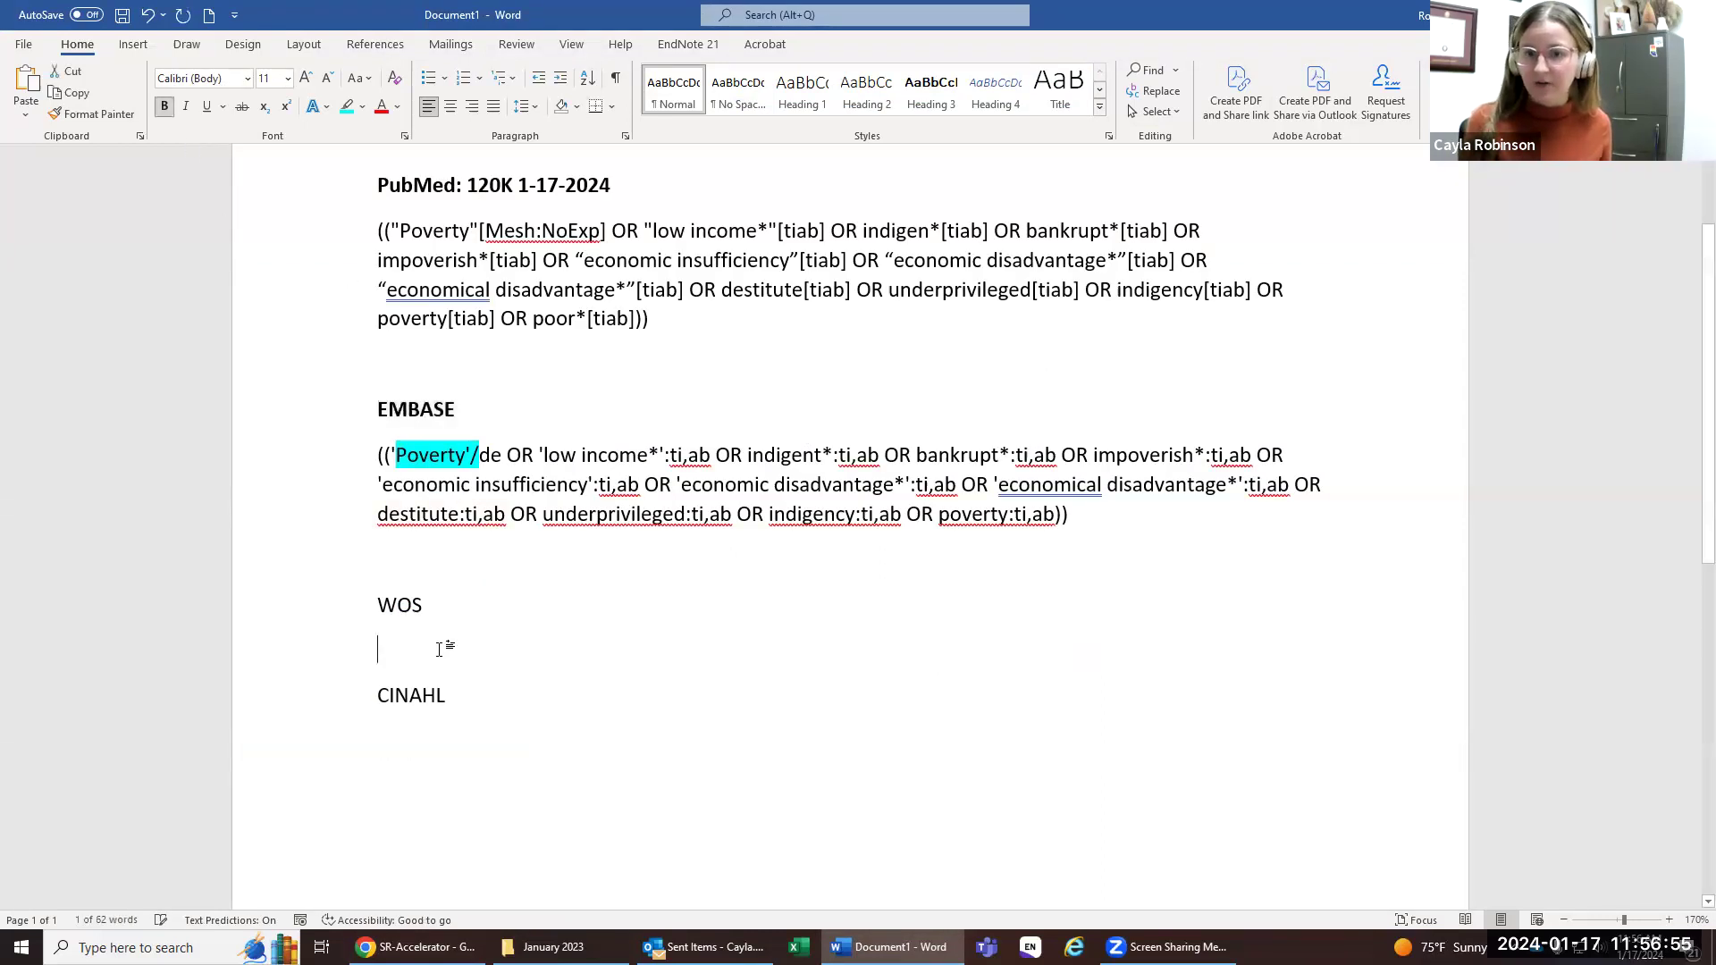
pyautogui.press('Return')
pyautogui.click(25, 114)
pyautogui.click(87, 169)
pyautogui.click(773, 493)
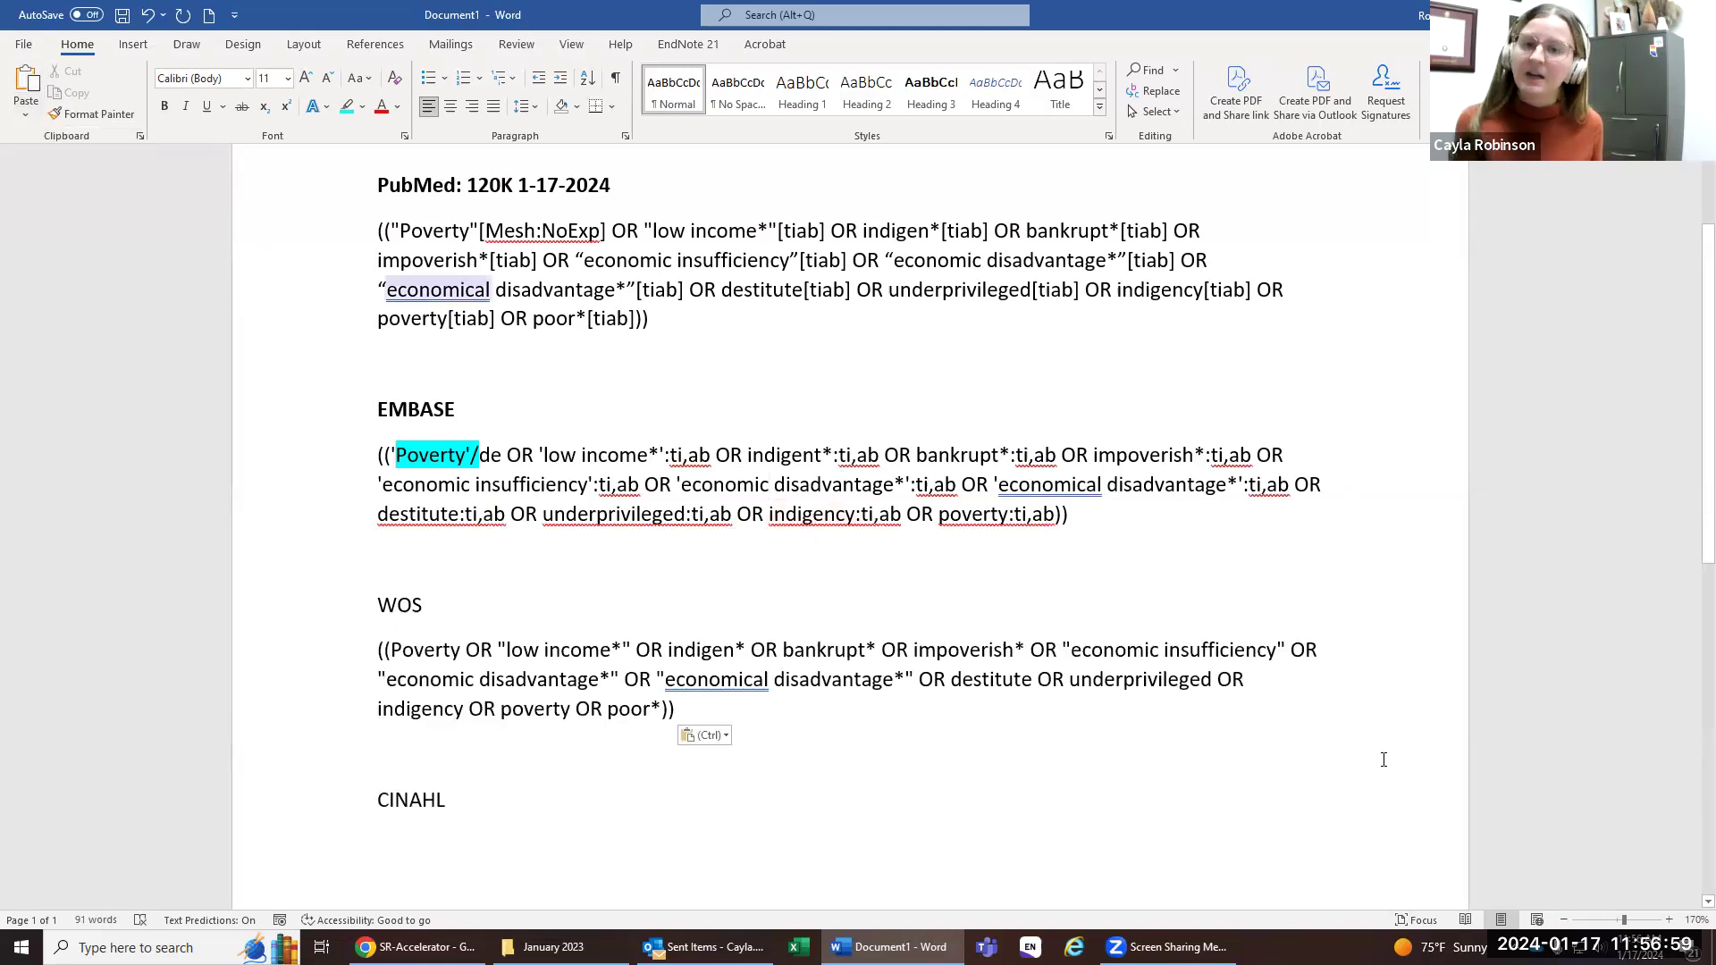
pyautogui.doubleClick(339, 653)
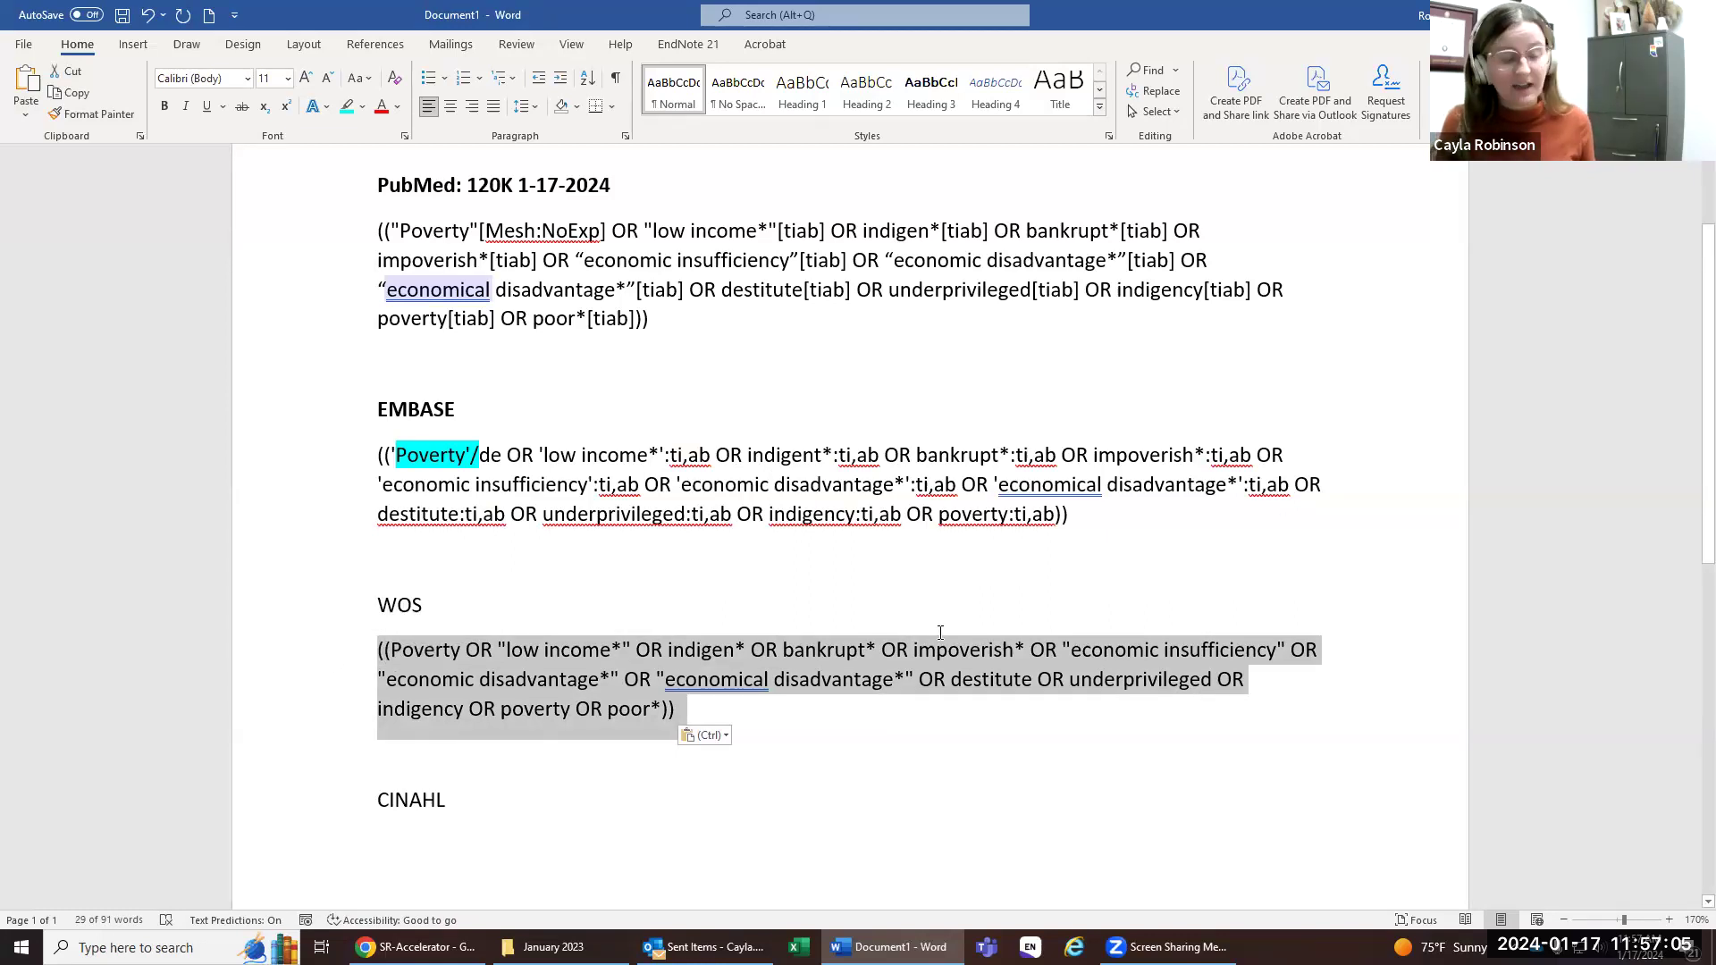
pyautogui.click(417, 948)
# Step: Close the failed OpenAthens sign-in tab and the Emtree tab
pyautogui.click(310, 15)
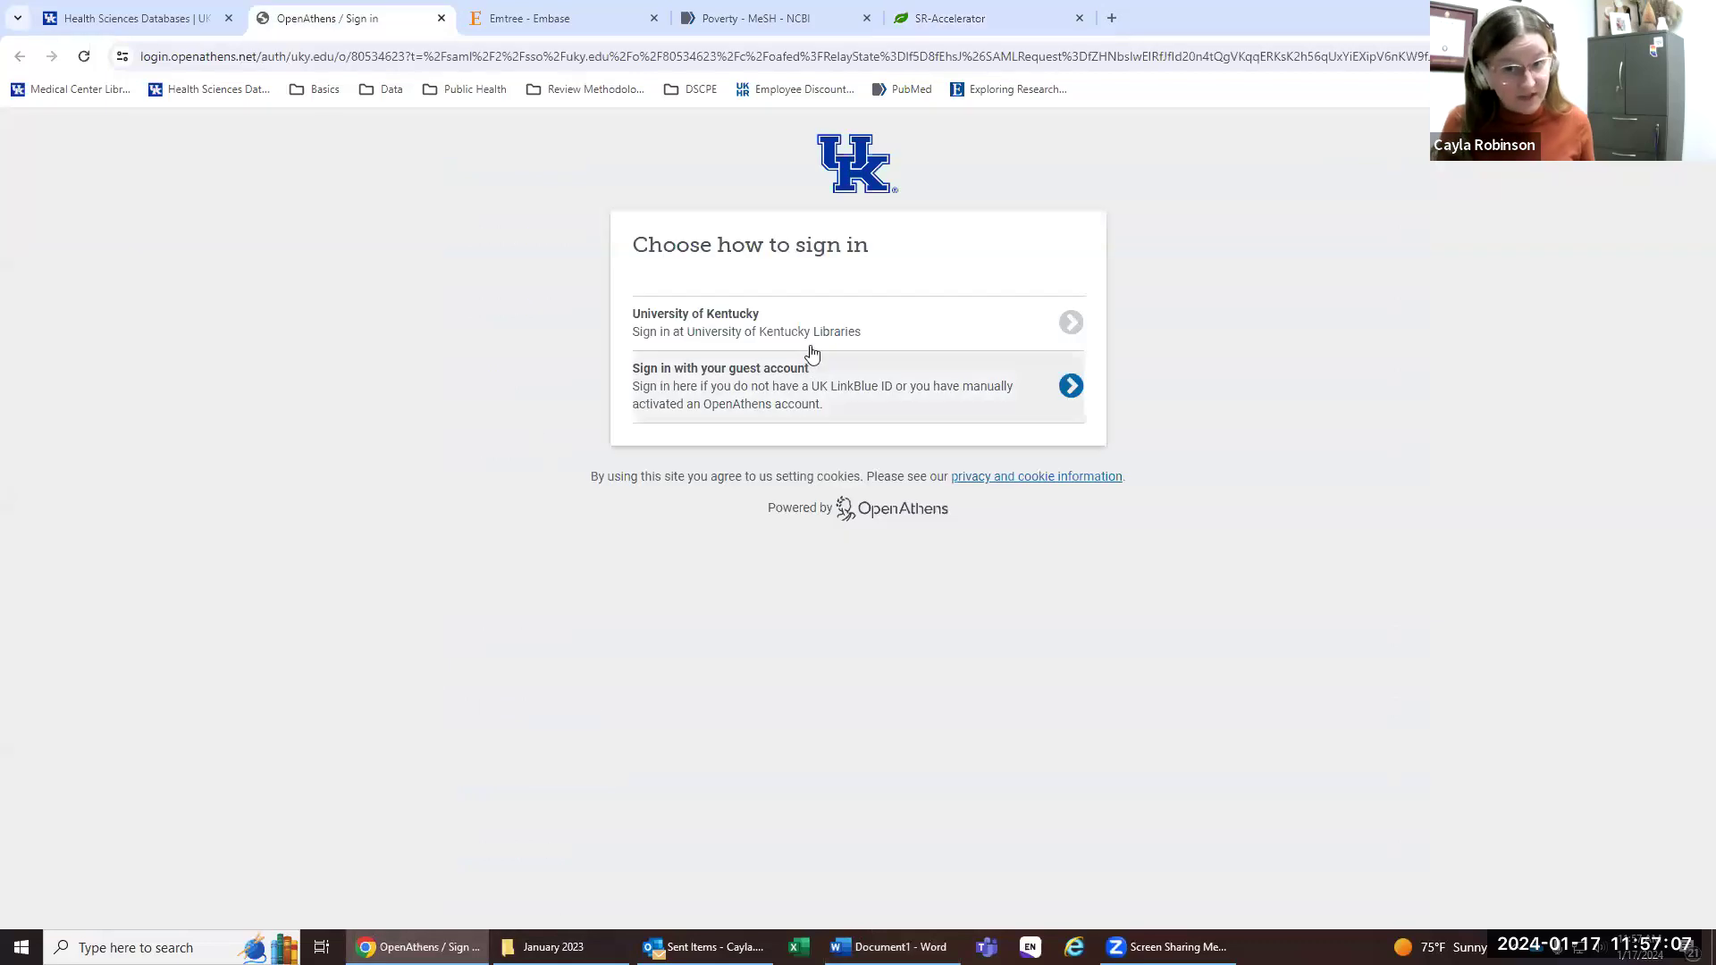
pyautogui.click(769, 329)
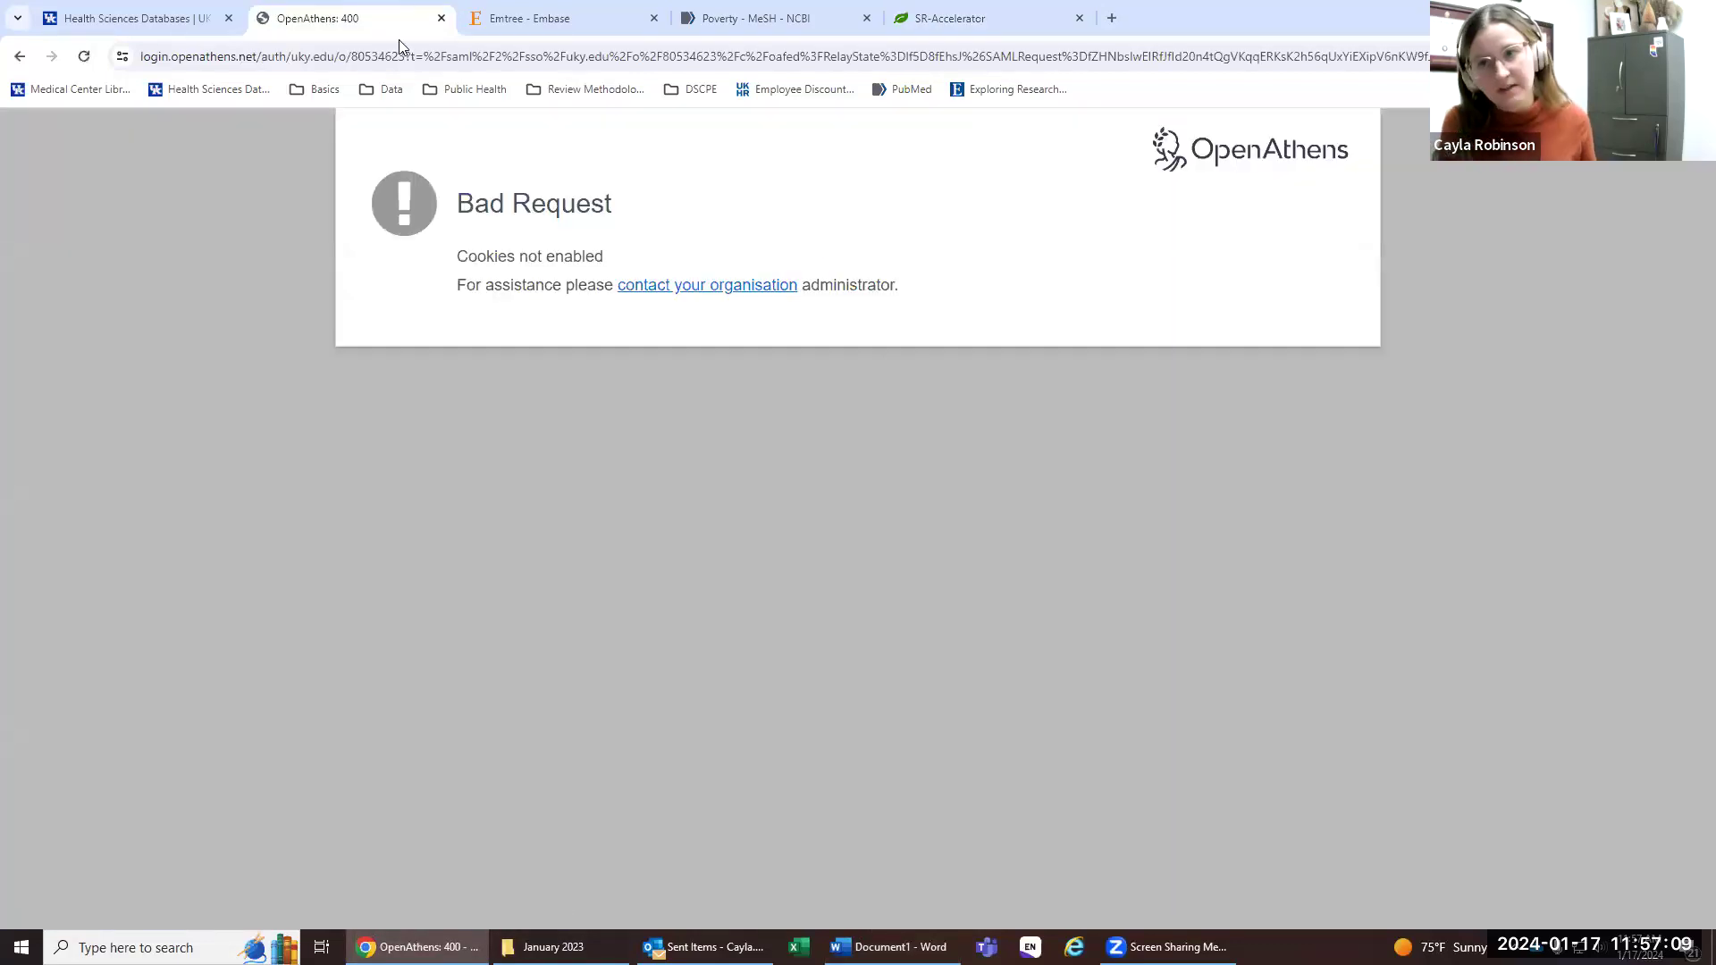
pyautogui.click(444, 19)
pyautogui.scroll(-3, 375, 345)
pyautogui.click(140, 11)
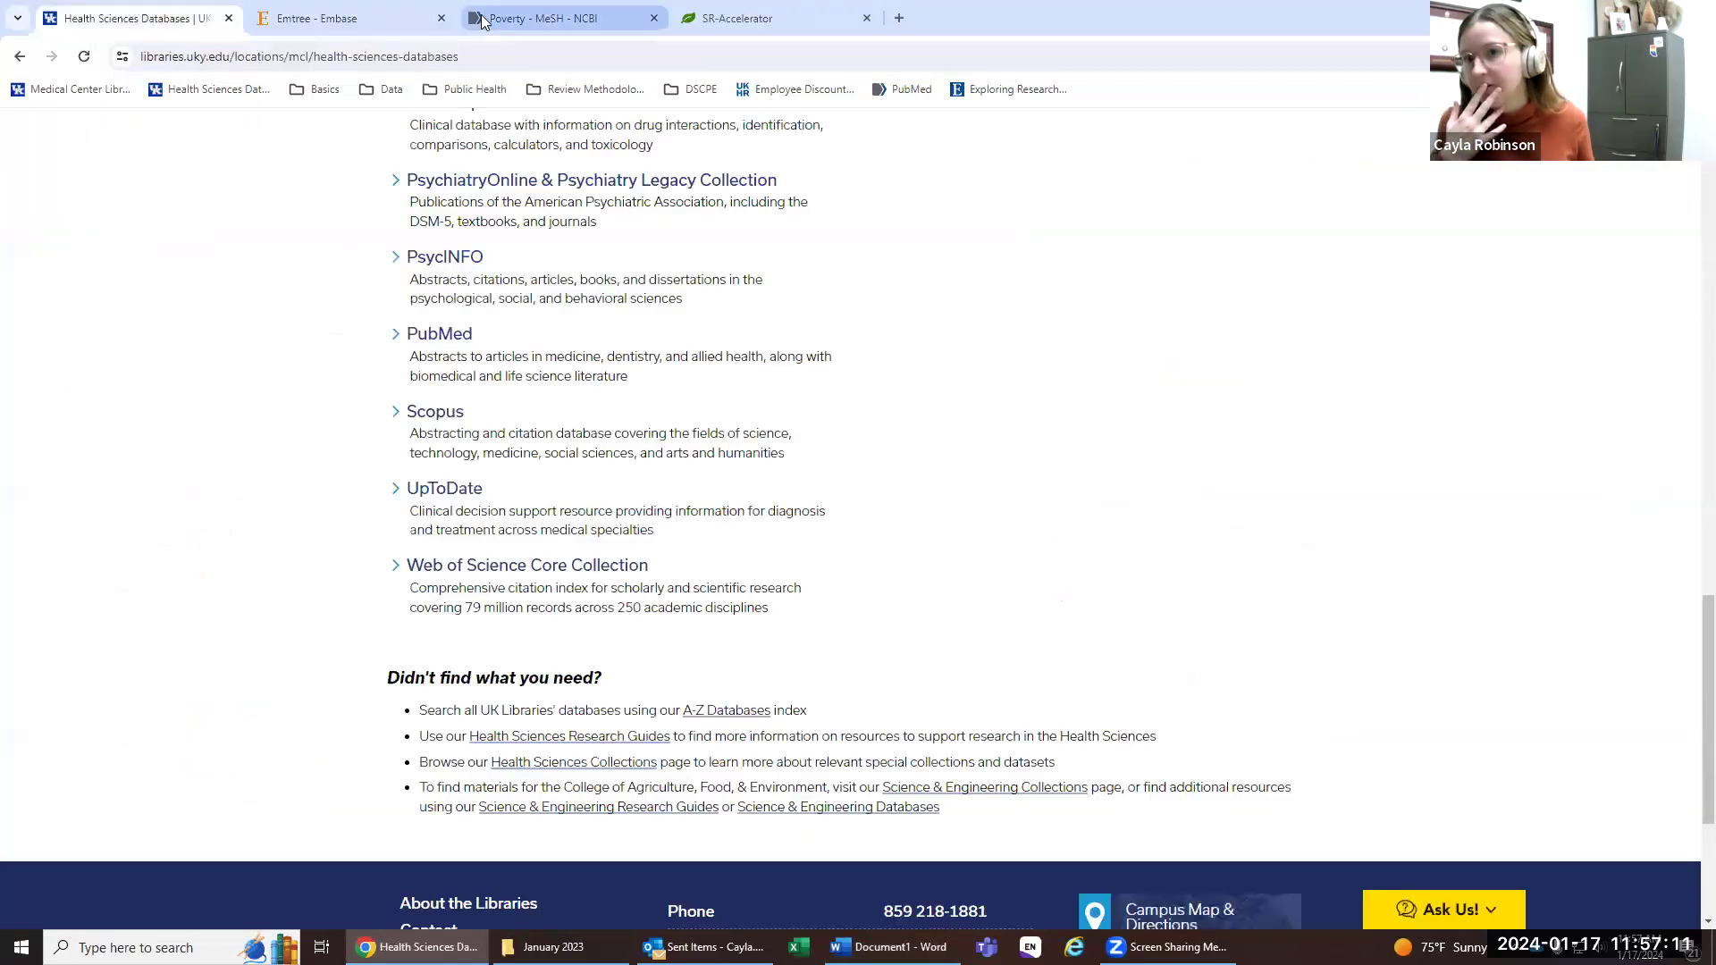
pyautogui.click(441, 17)
# Step: Open Web of Science Core Collection search with the search field set to Topic
pyautogui.click(471, 565)
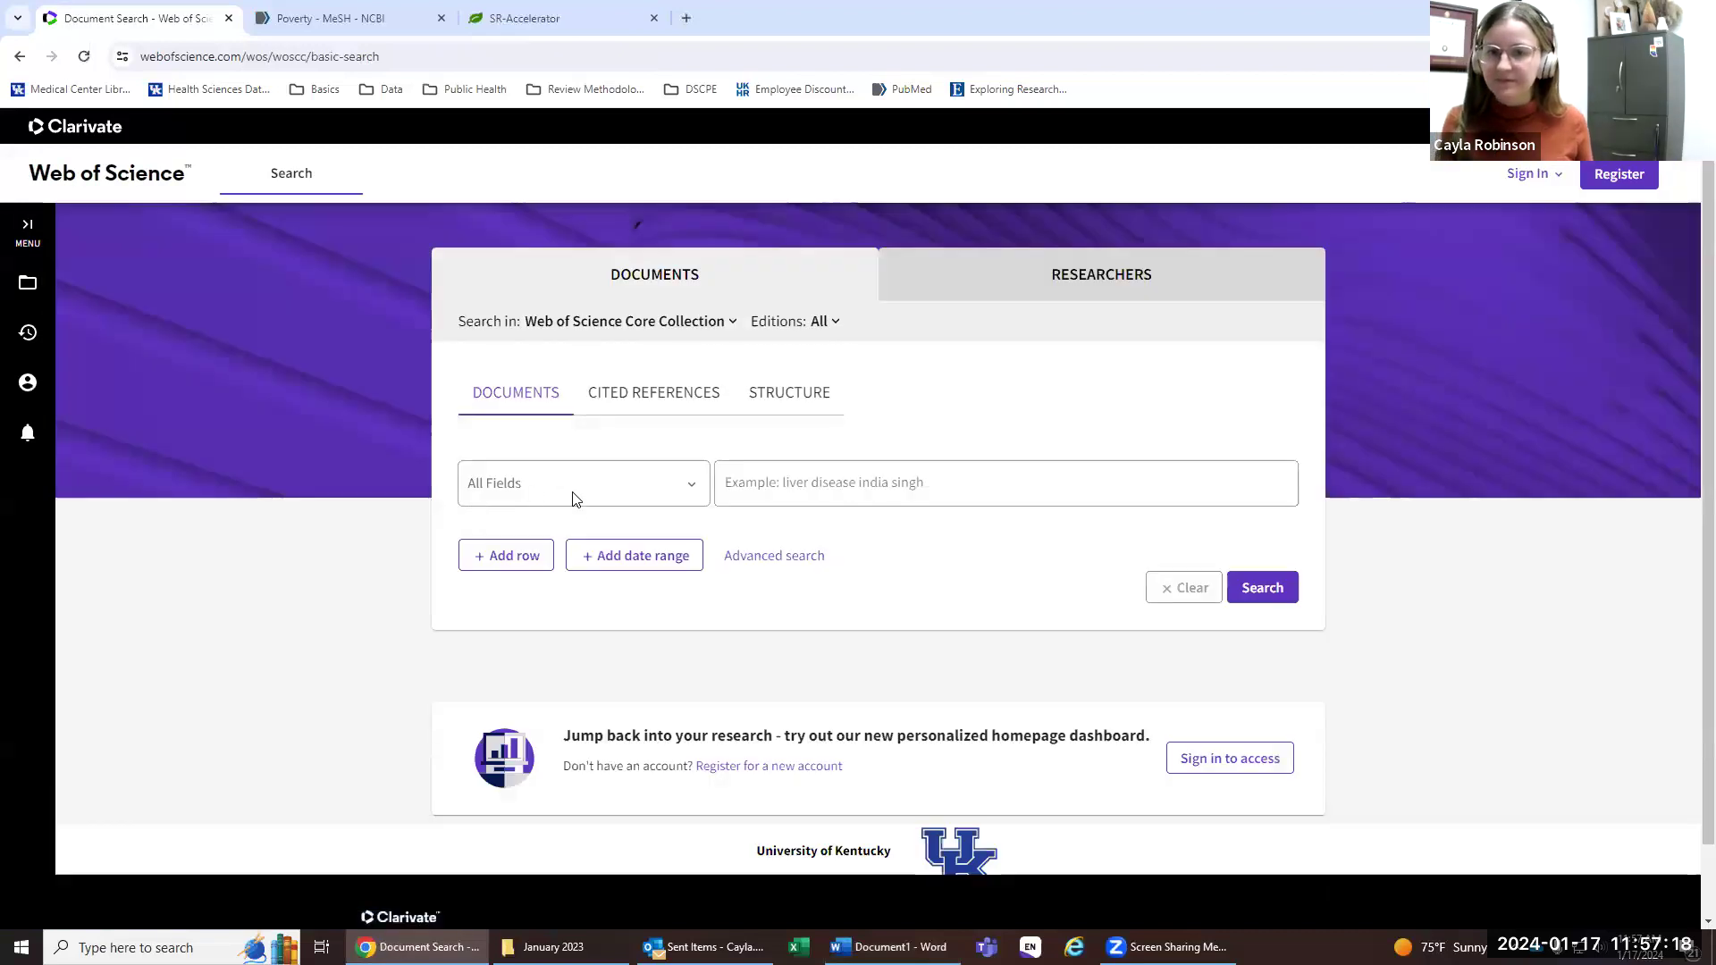
pyautogui.click(575, 487)
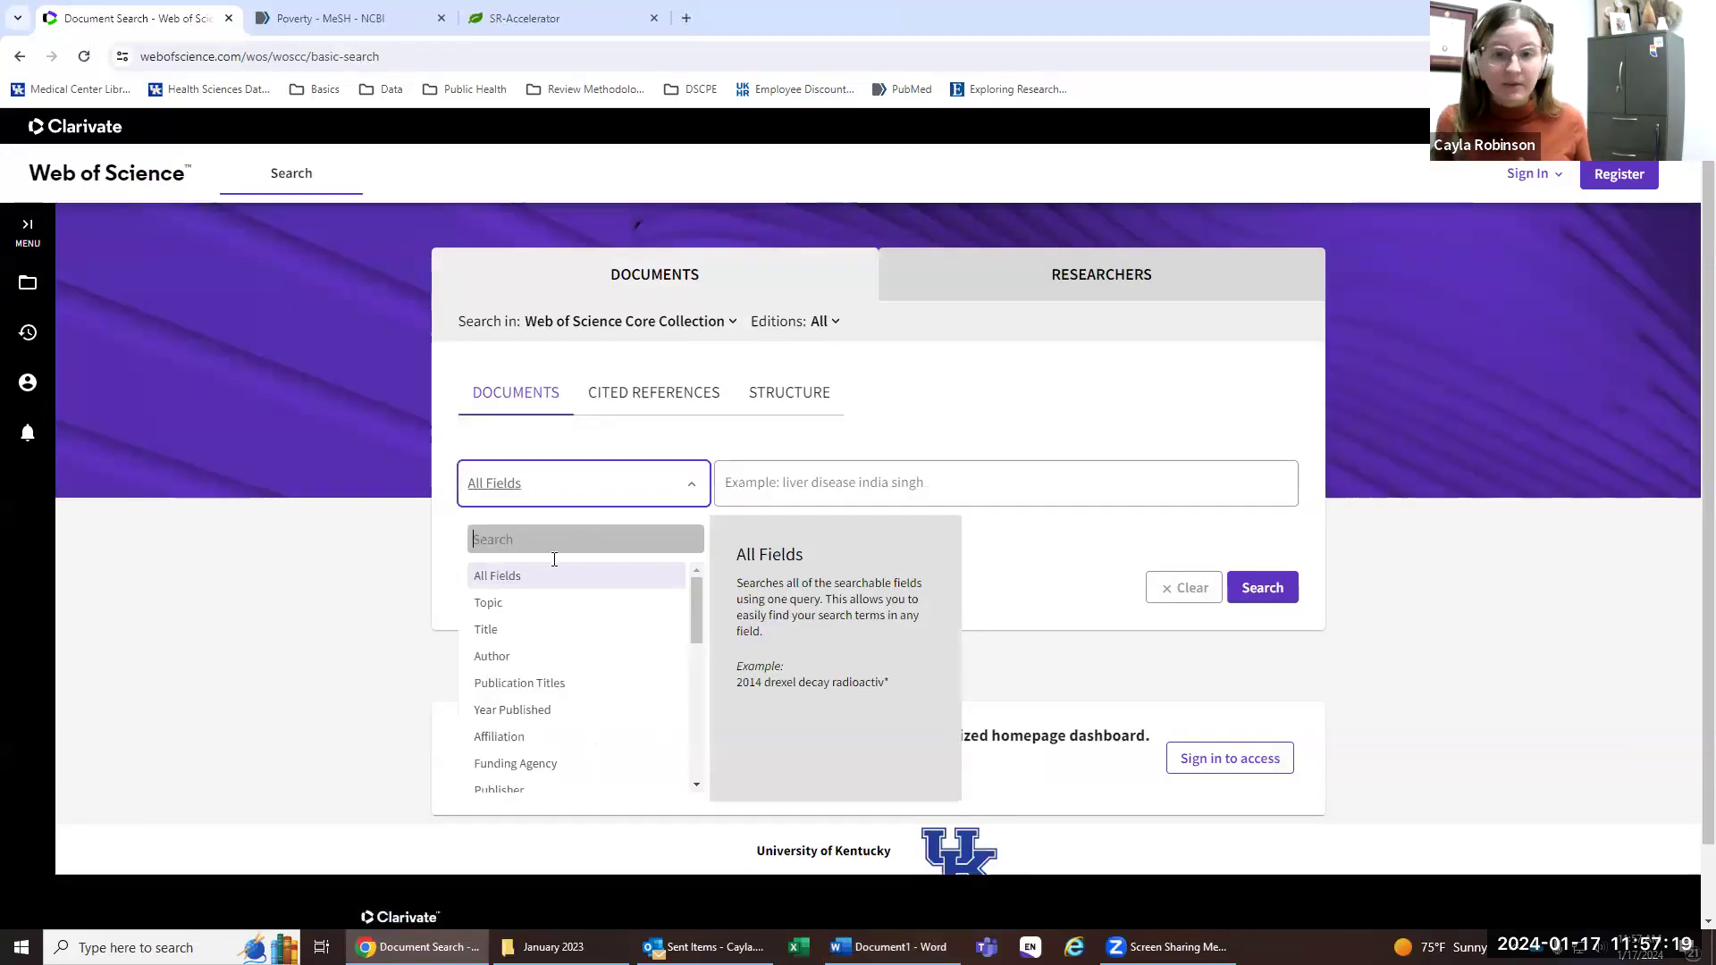
pyautogui.click(534, 610)
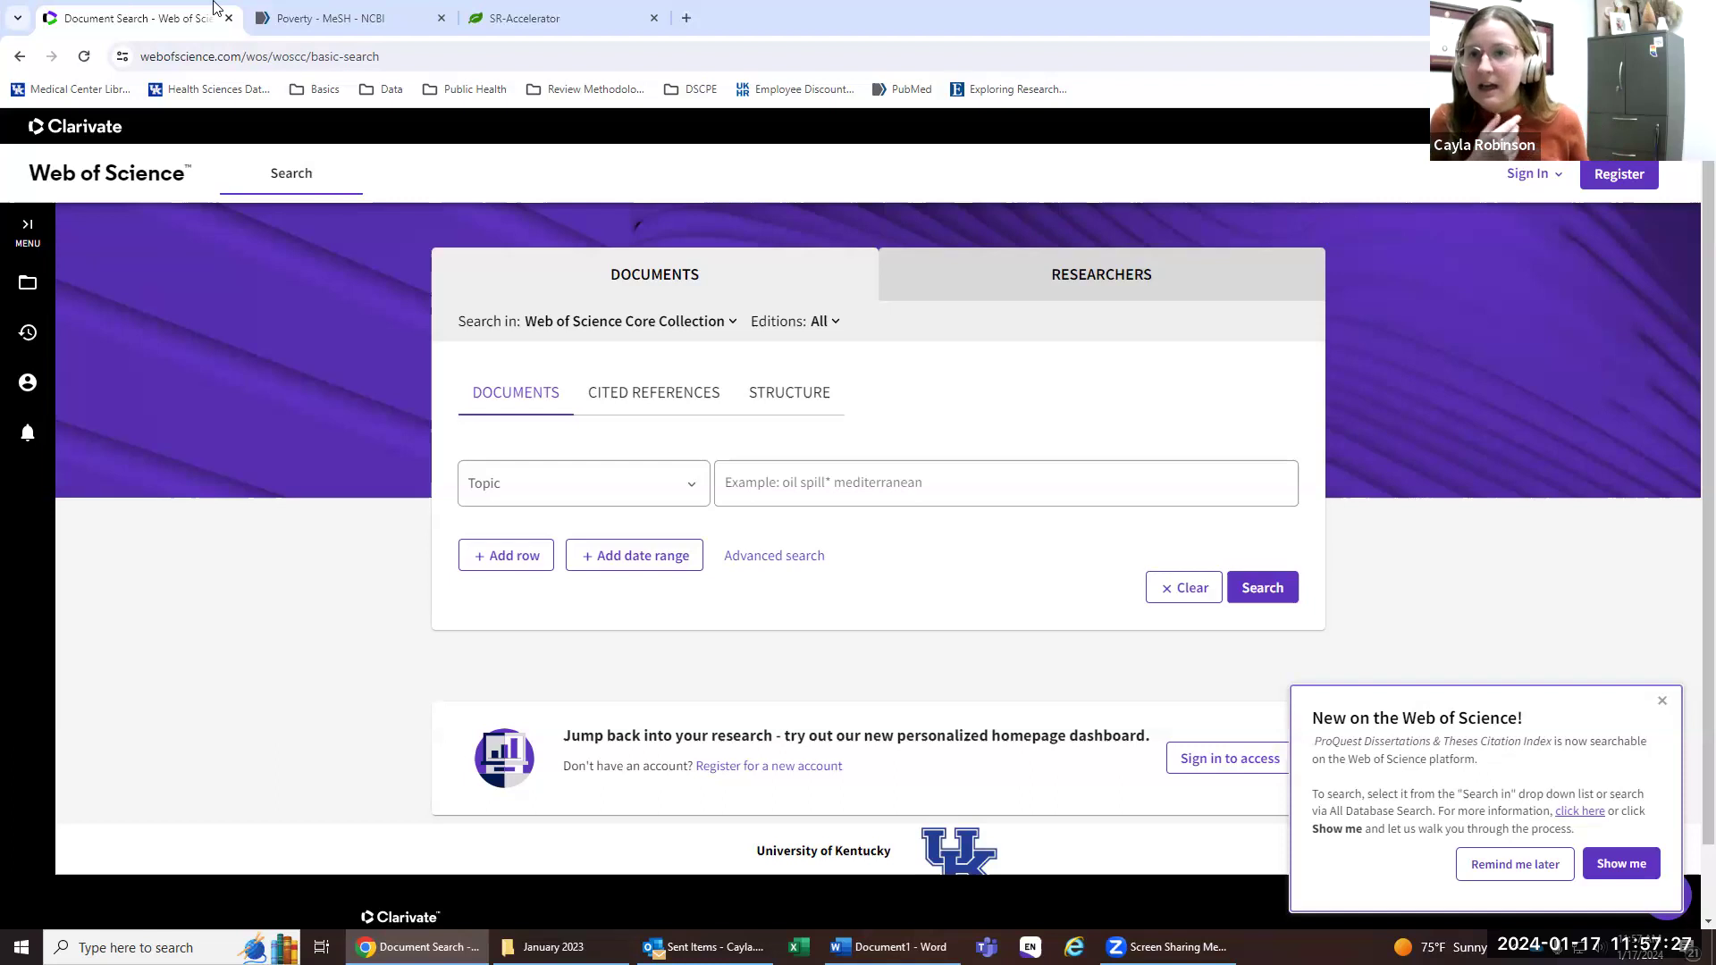
pyautogui.click(340, 18)
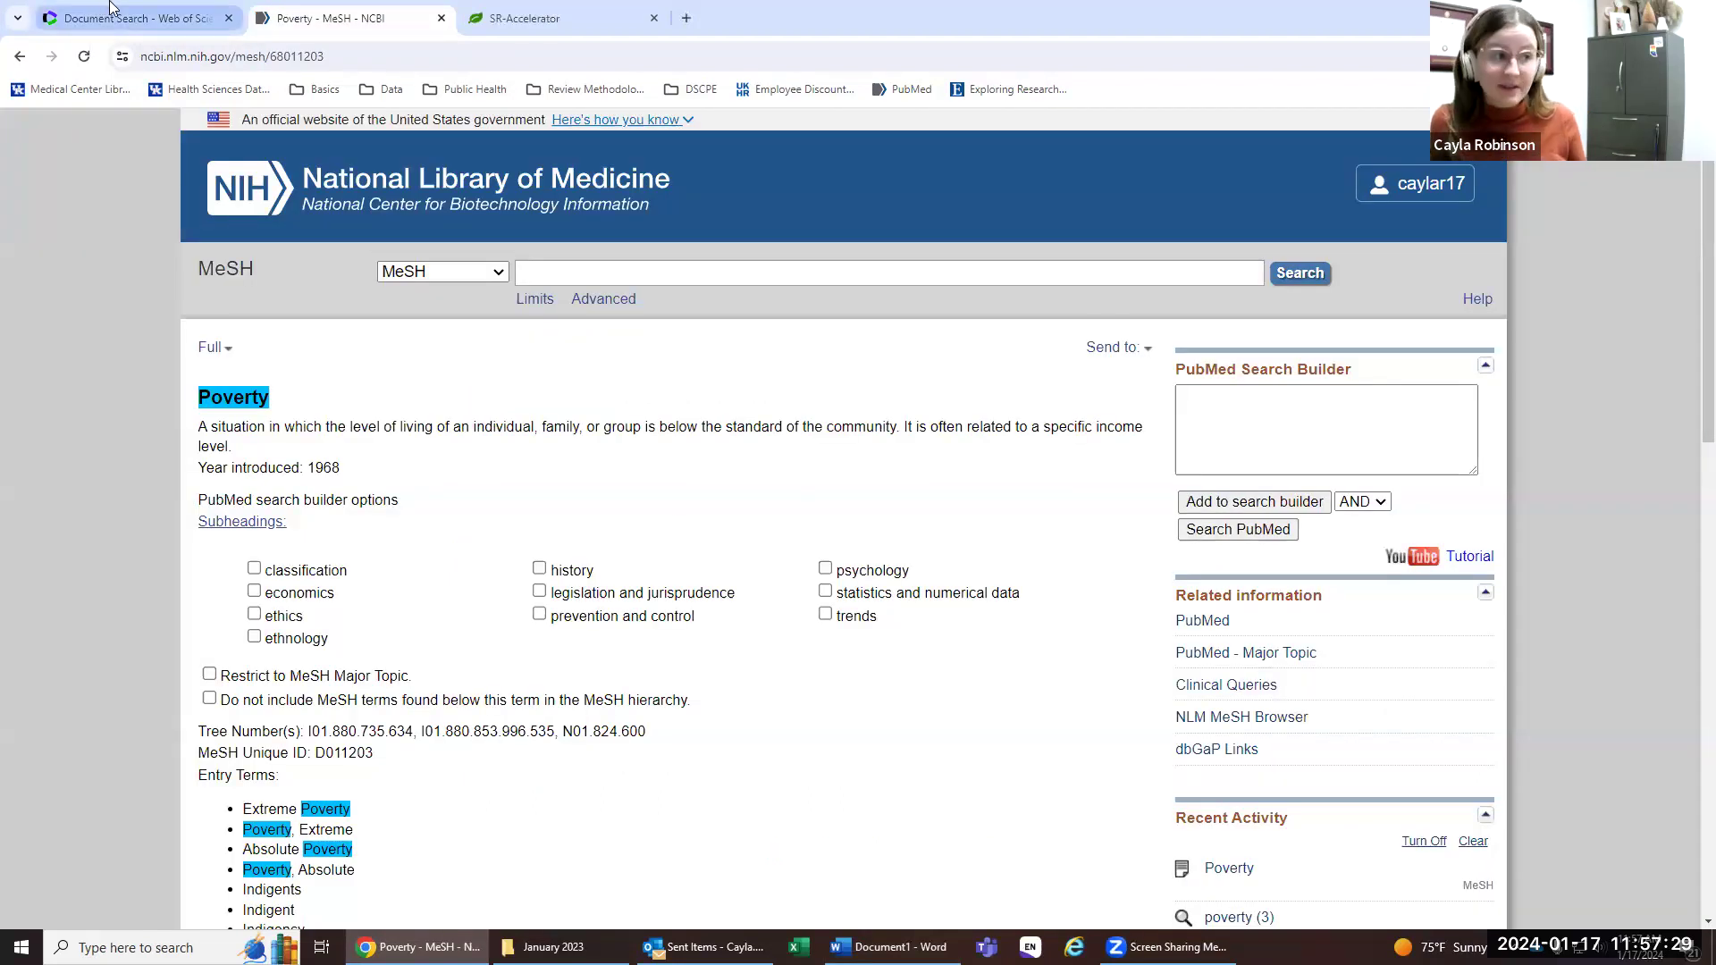
# Step: Read the NCBI MeSH Poverty record and entry terms, then go back to Web of Science
pyautogui.moveTo(116, 17)
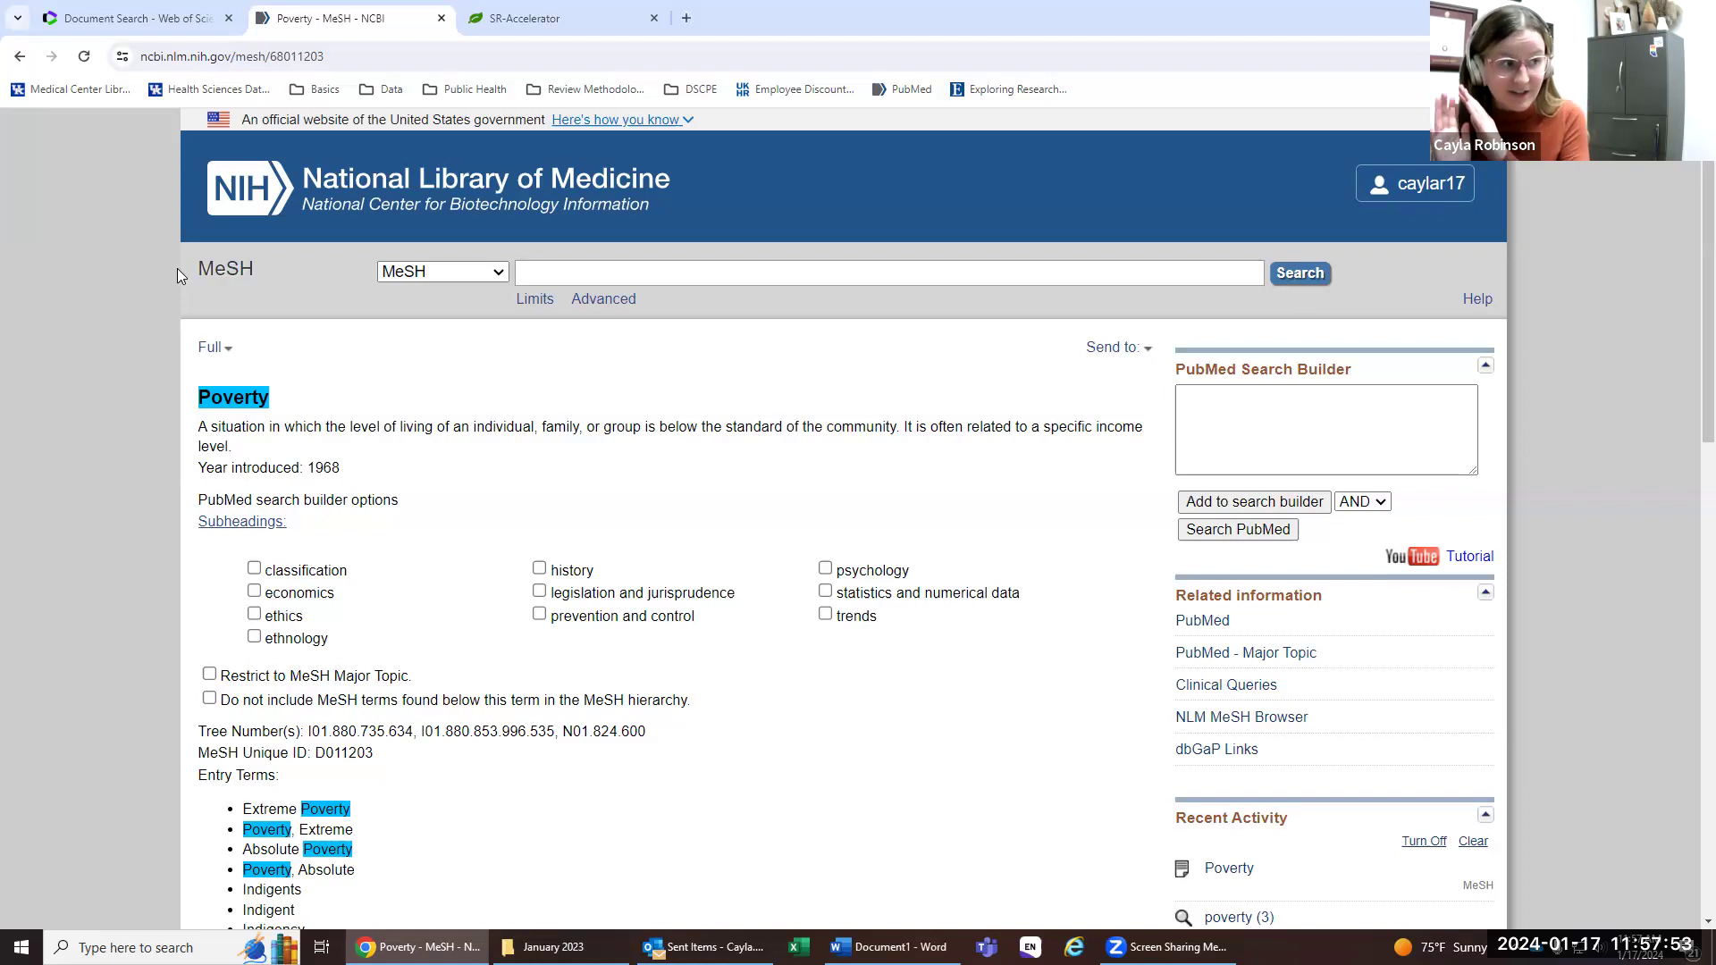
pyautogui.click(135, 18)
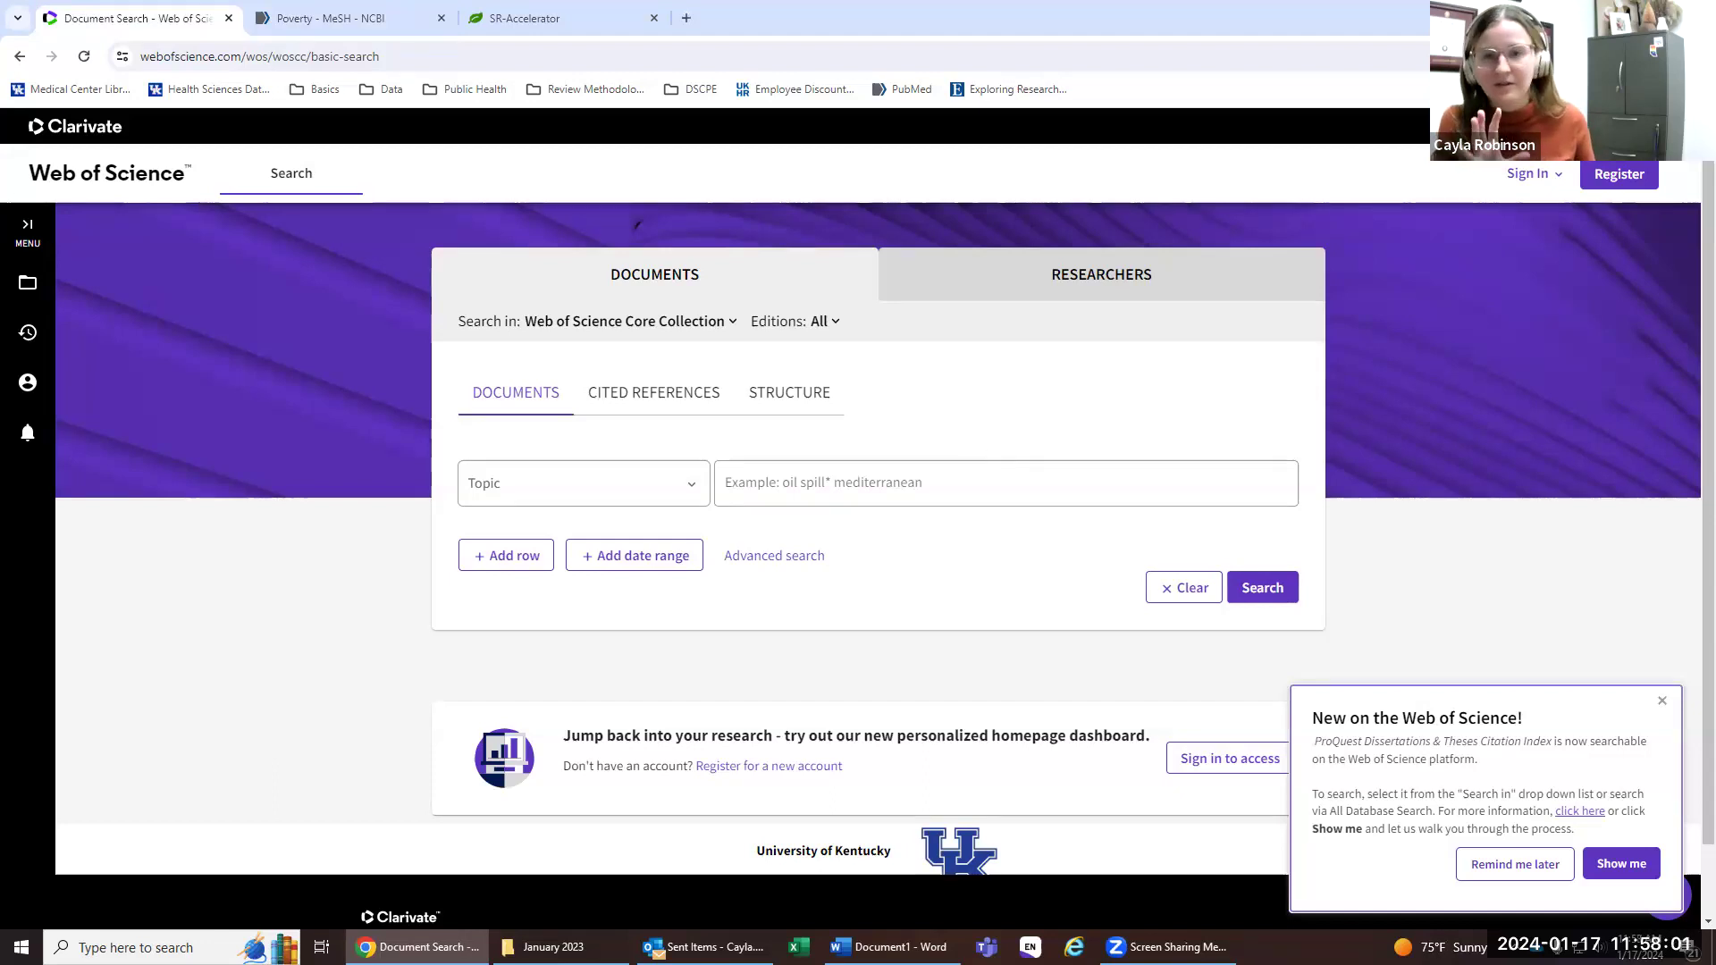
# Step: Dismiss the Web of Science announcement, ready the Topic search box, then return to Word
pyautogui.click(1505, 865)
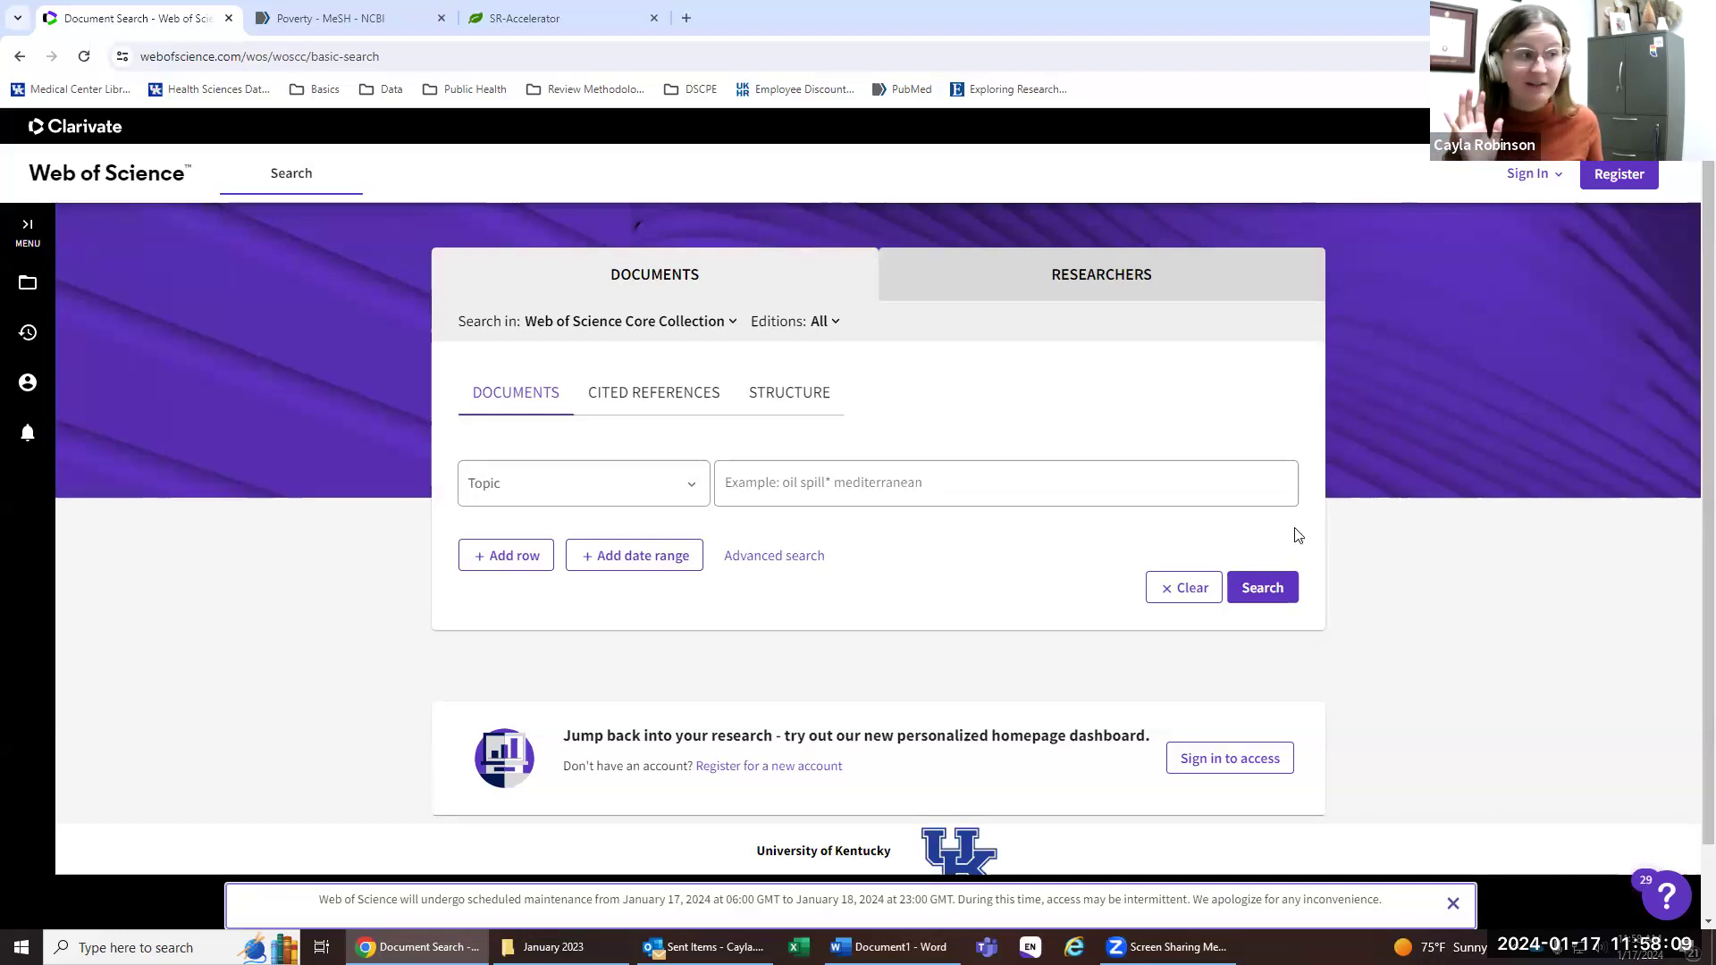
pyautogui.click(948, 490)
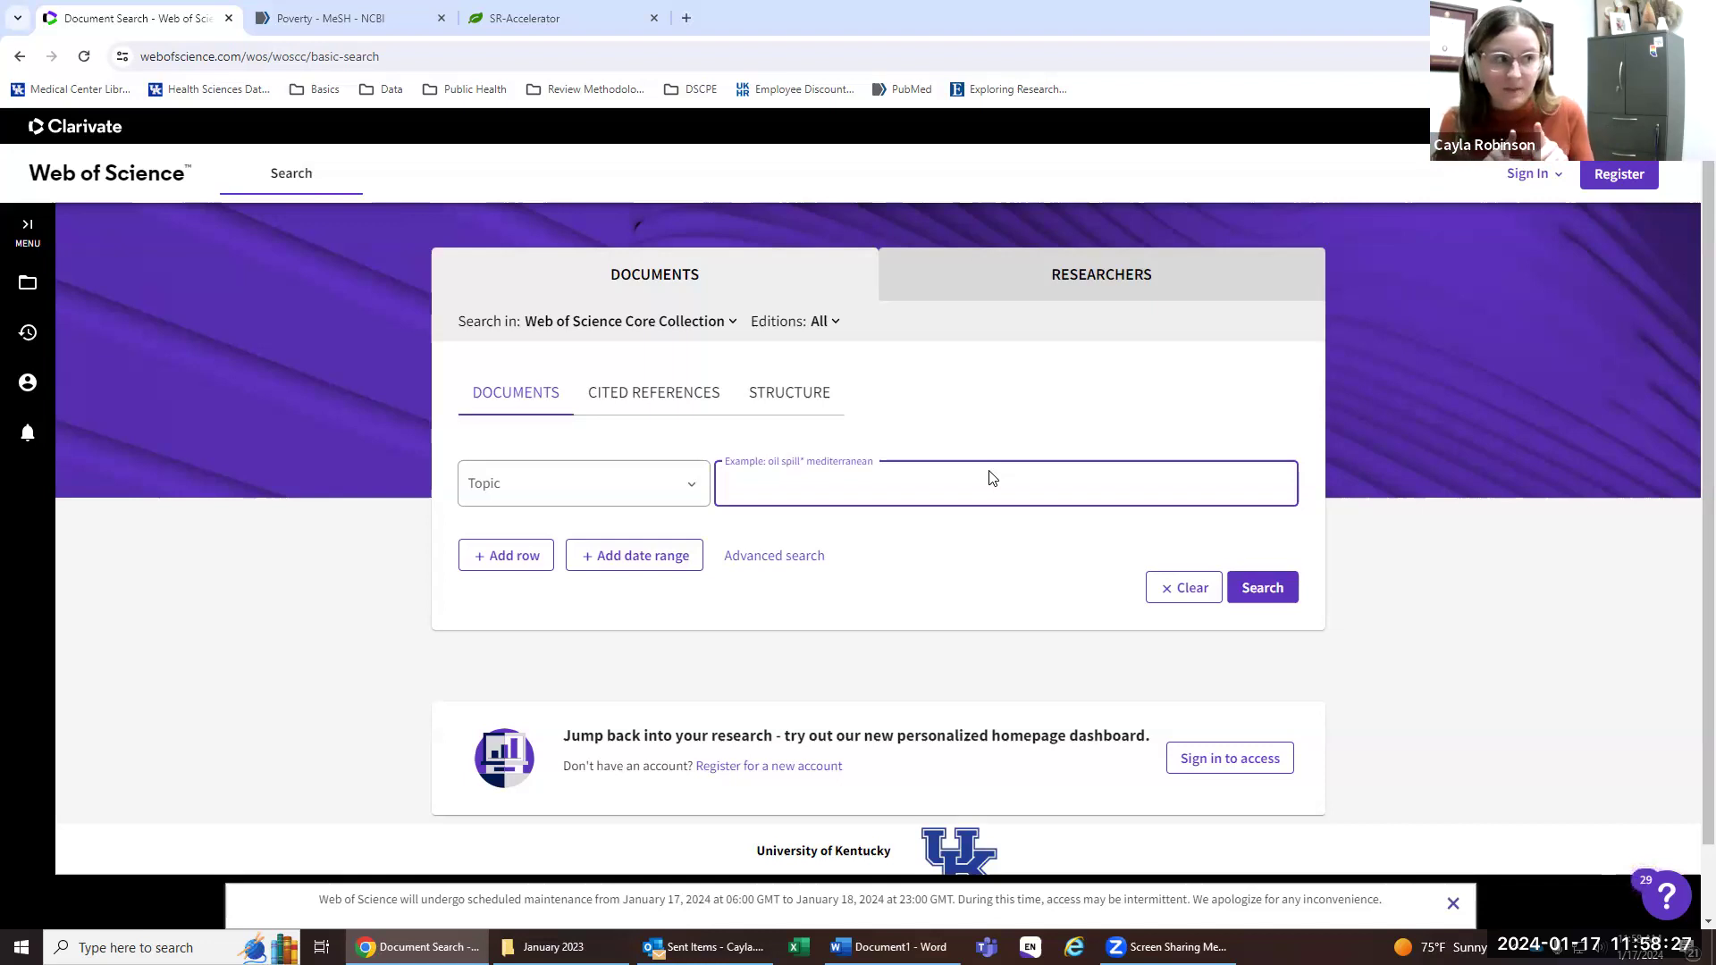
pyautogui.click(874, 488)
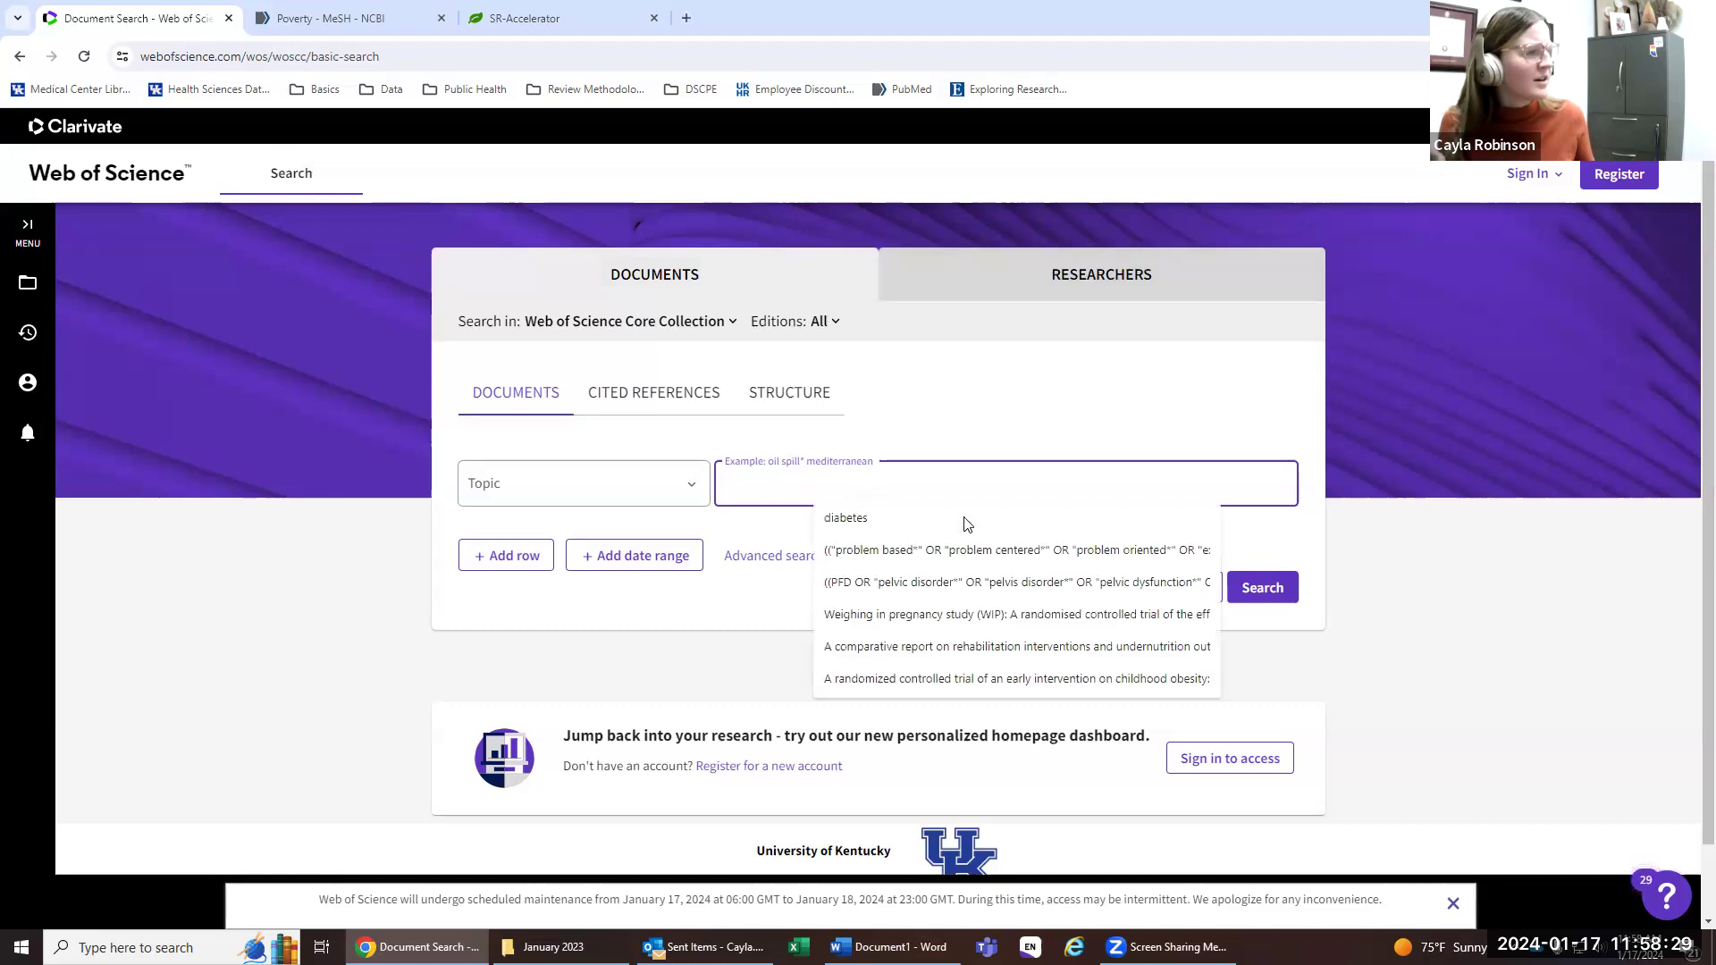
pyautogui.click(827, 432)
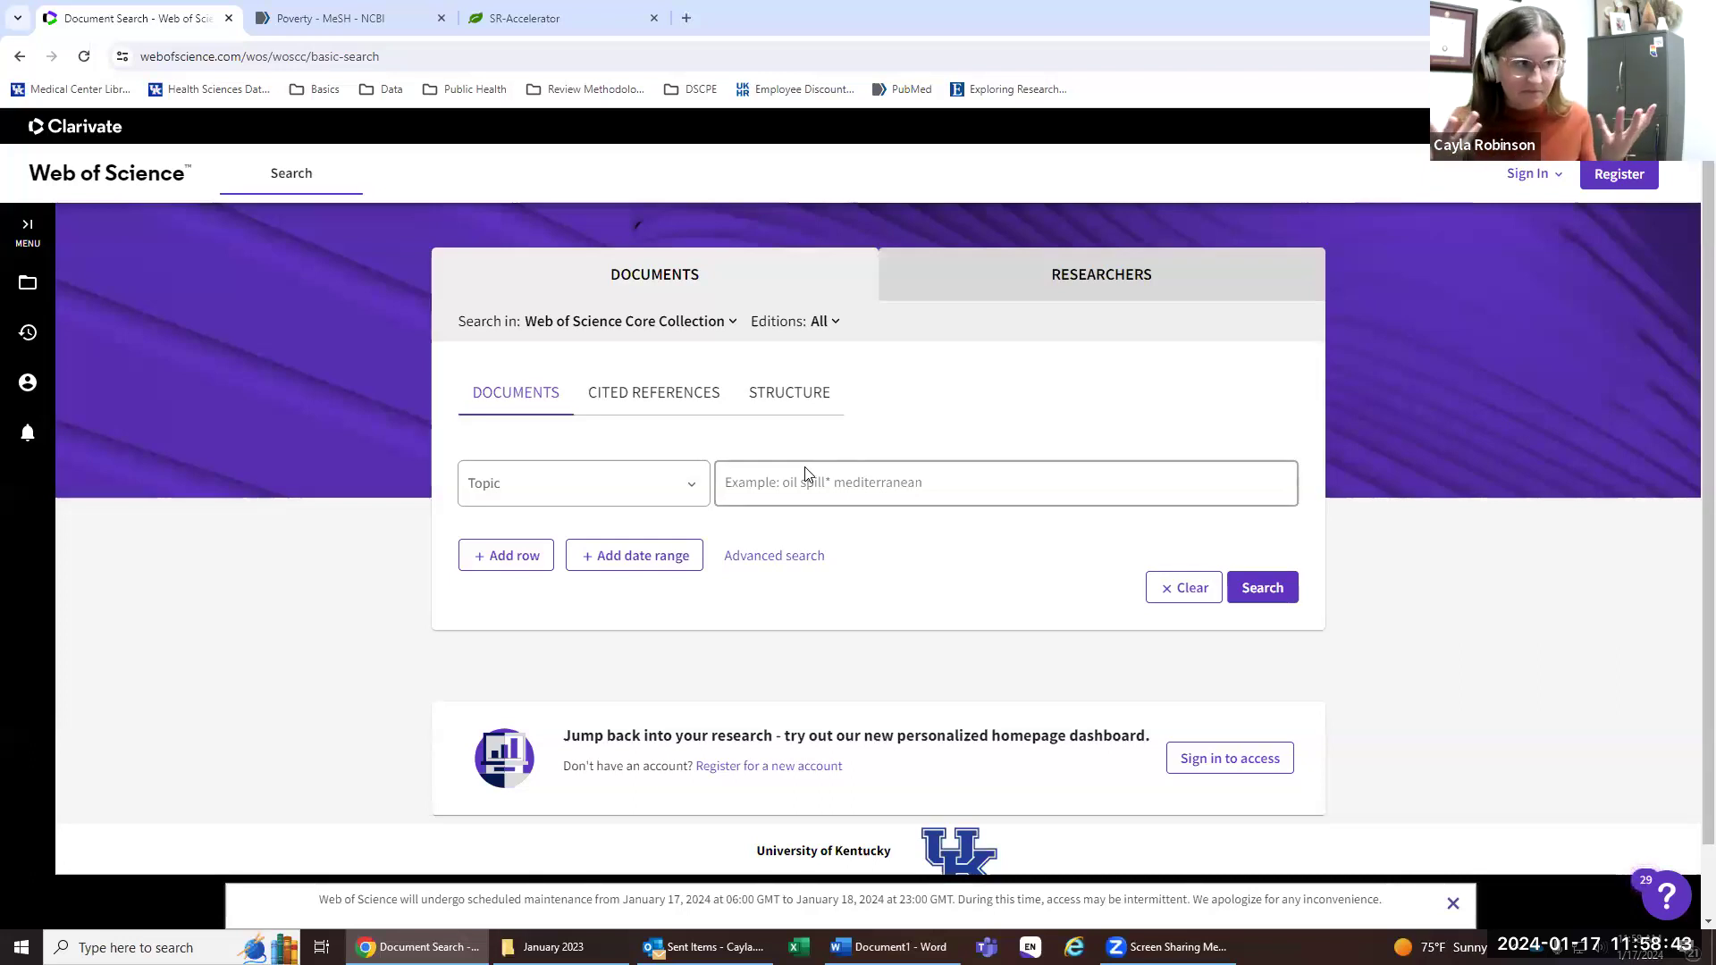
pyautogui.click(803, 480)
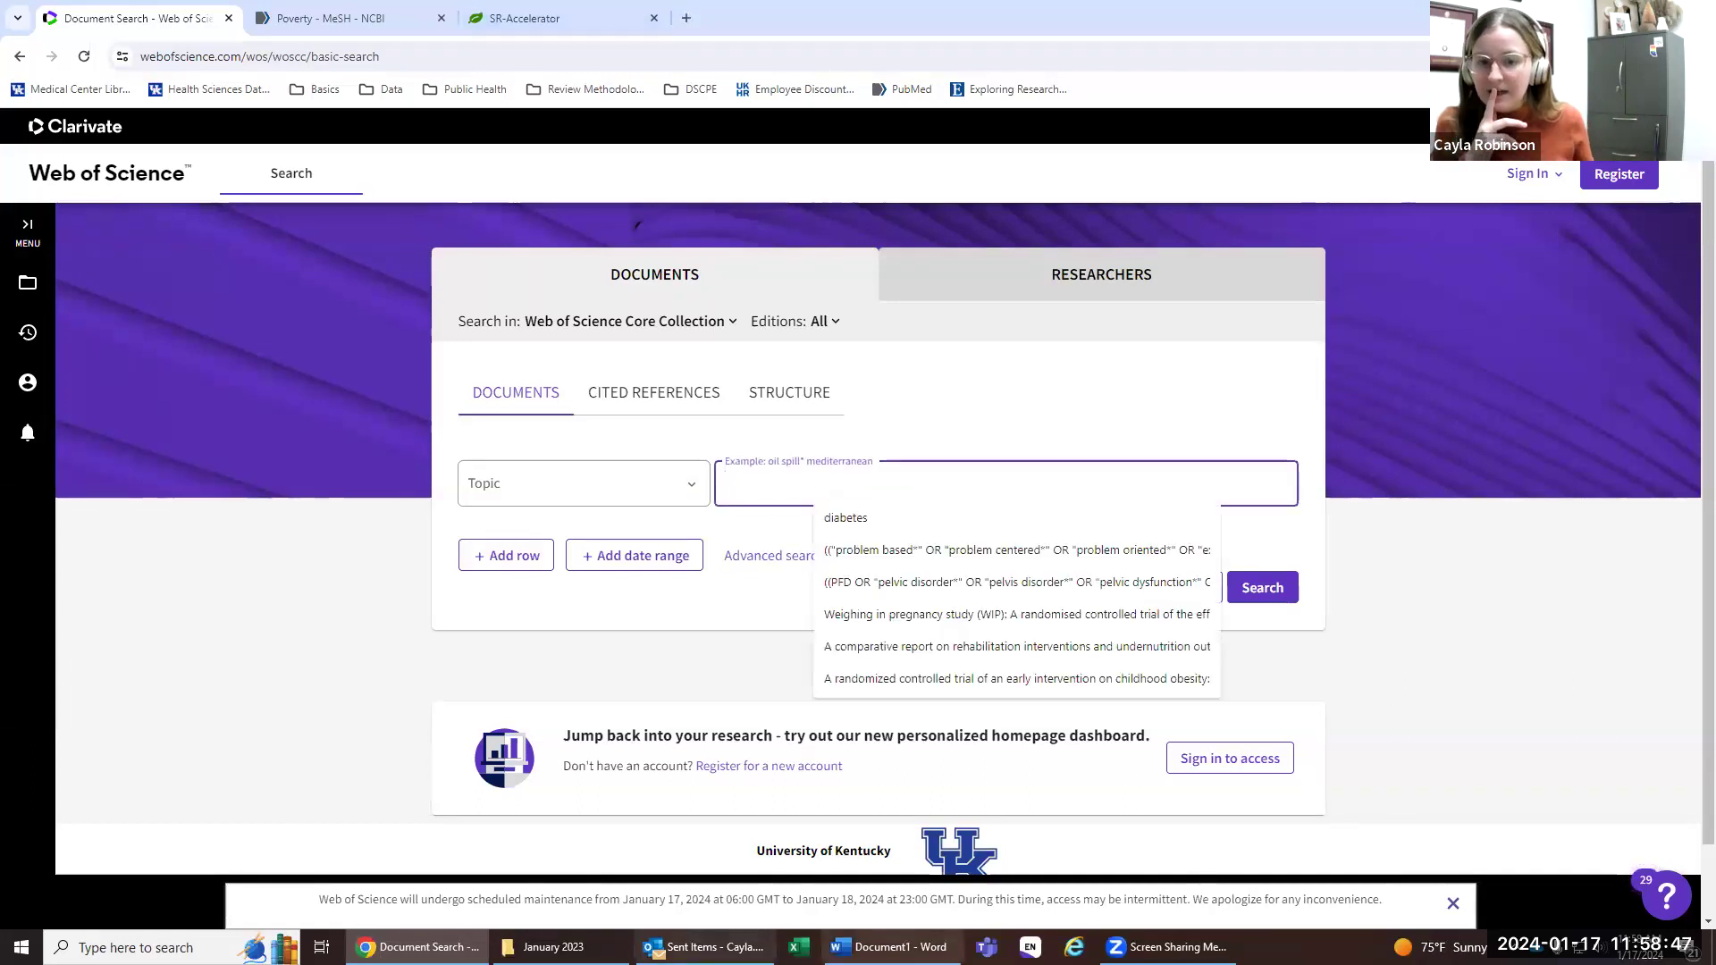
pyautogui.click(894, 946)
pyautogui.click(840, 733)
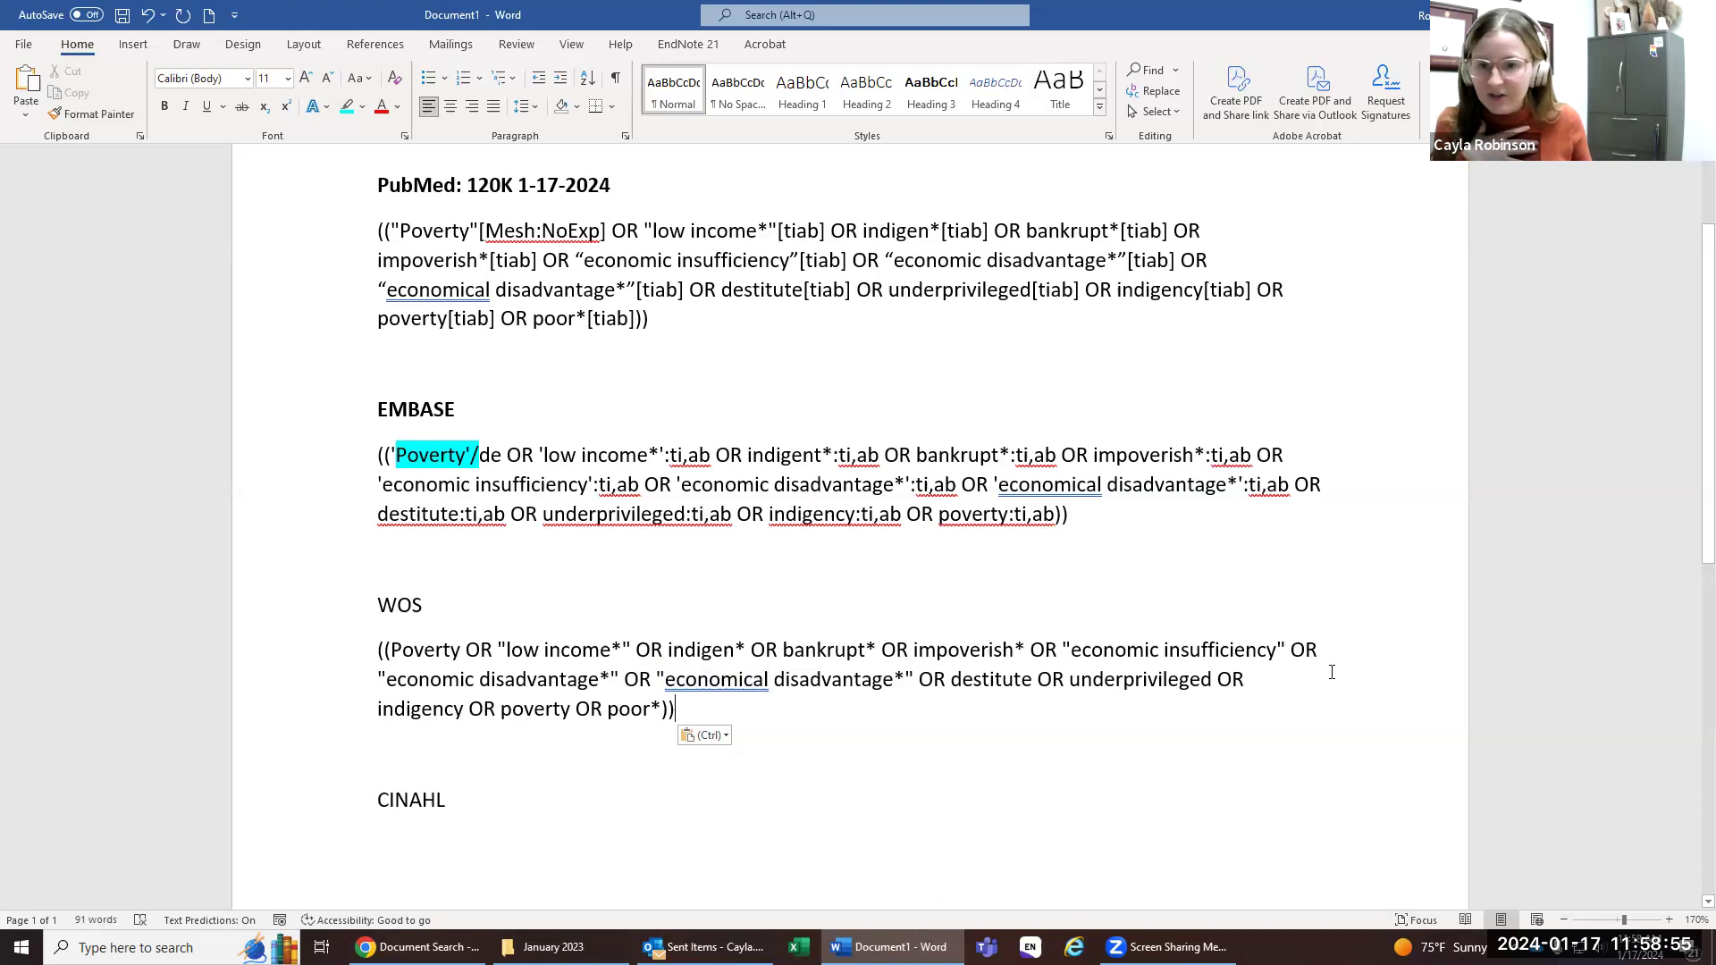
# Step: Remove 'Poverty OR' and 'OR indigency' from the WOS search string
pyautogui.doubleClick(442, 651)
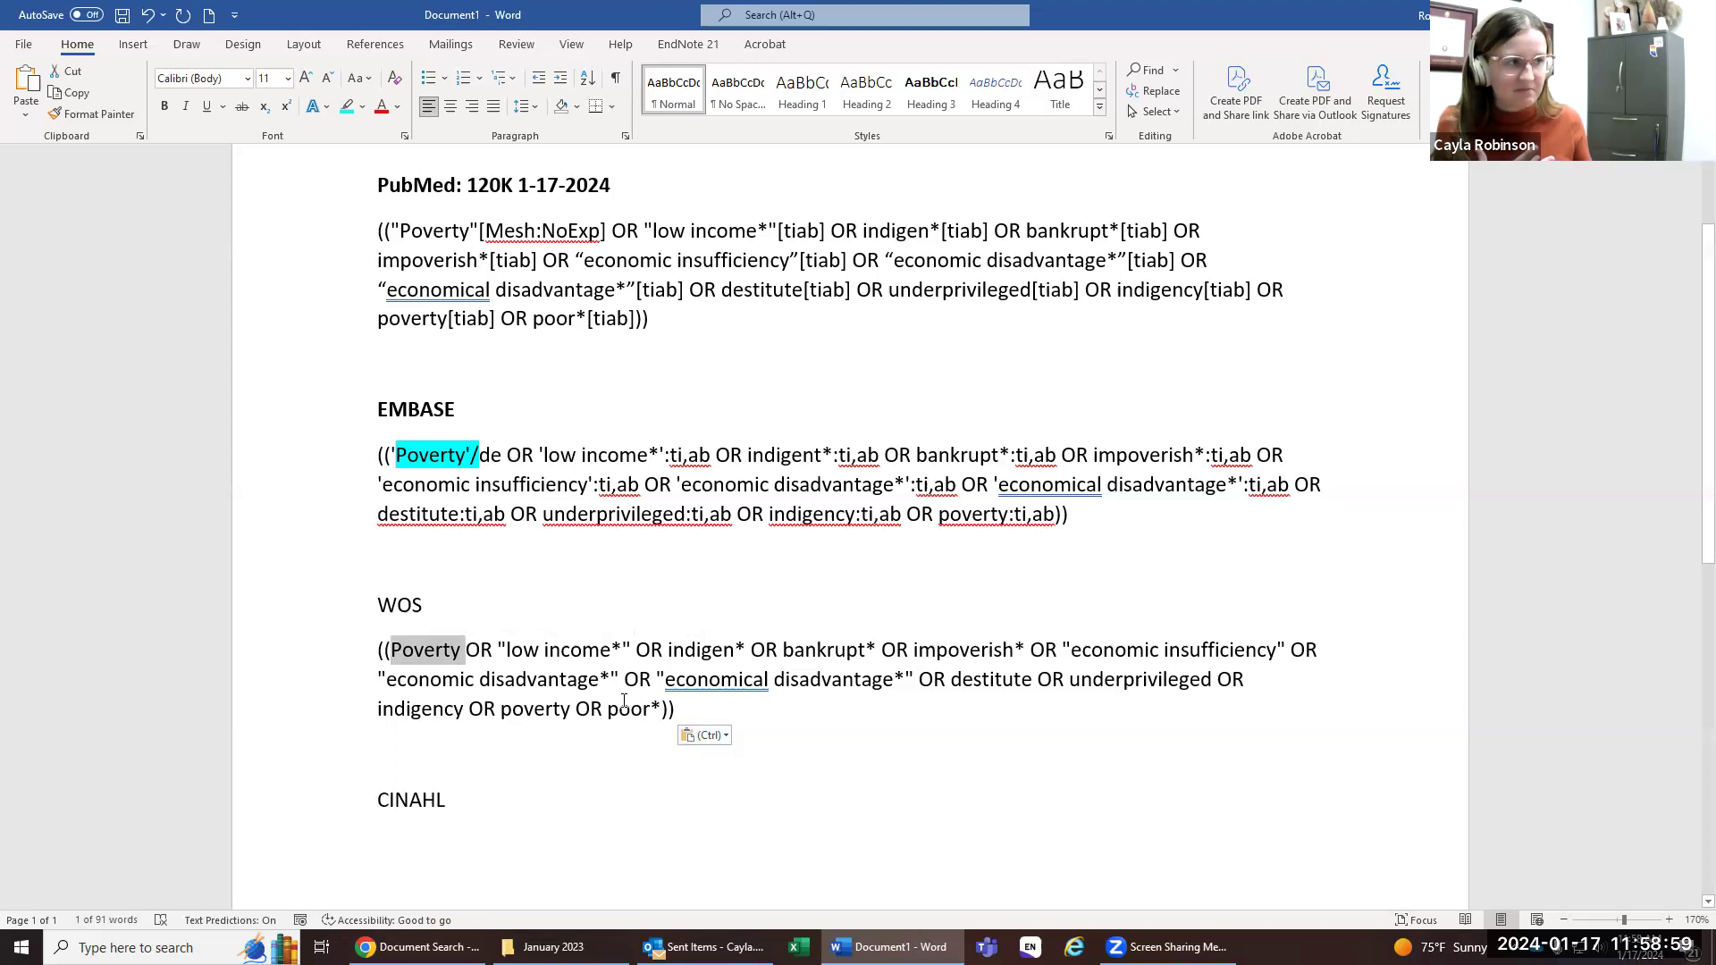
pyautogui.doubleClick(549, 708)
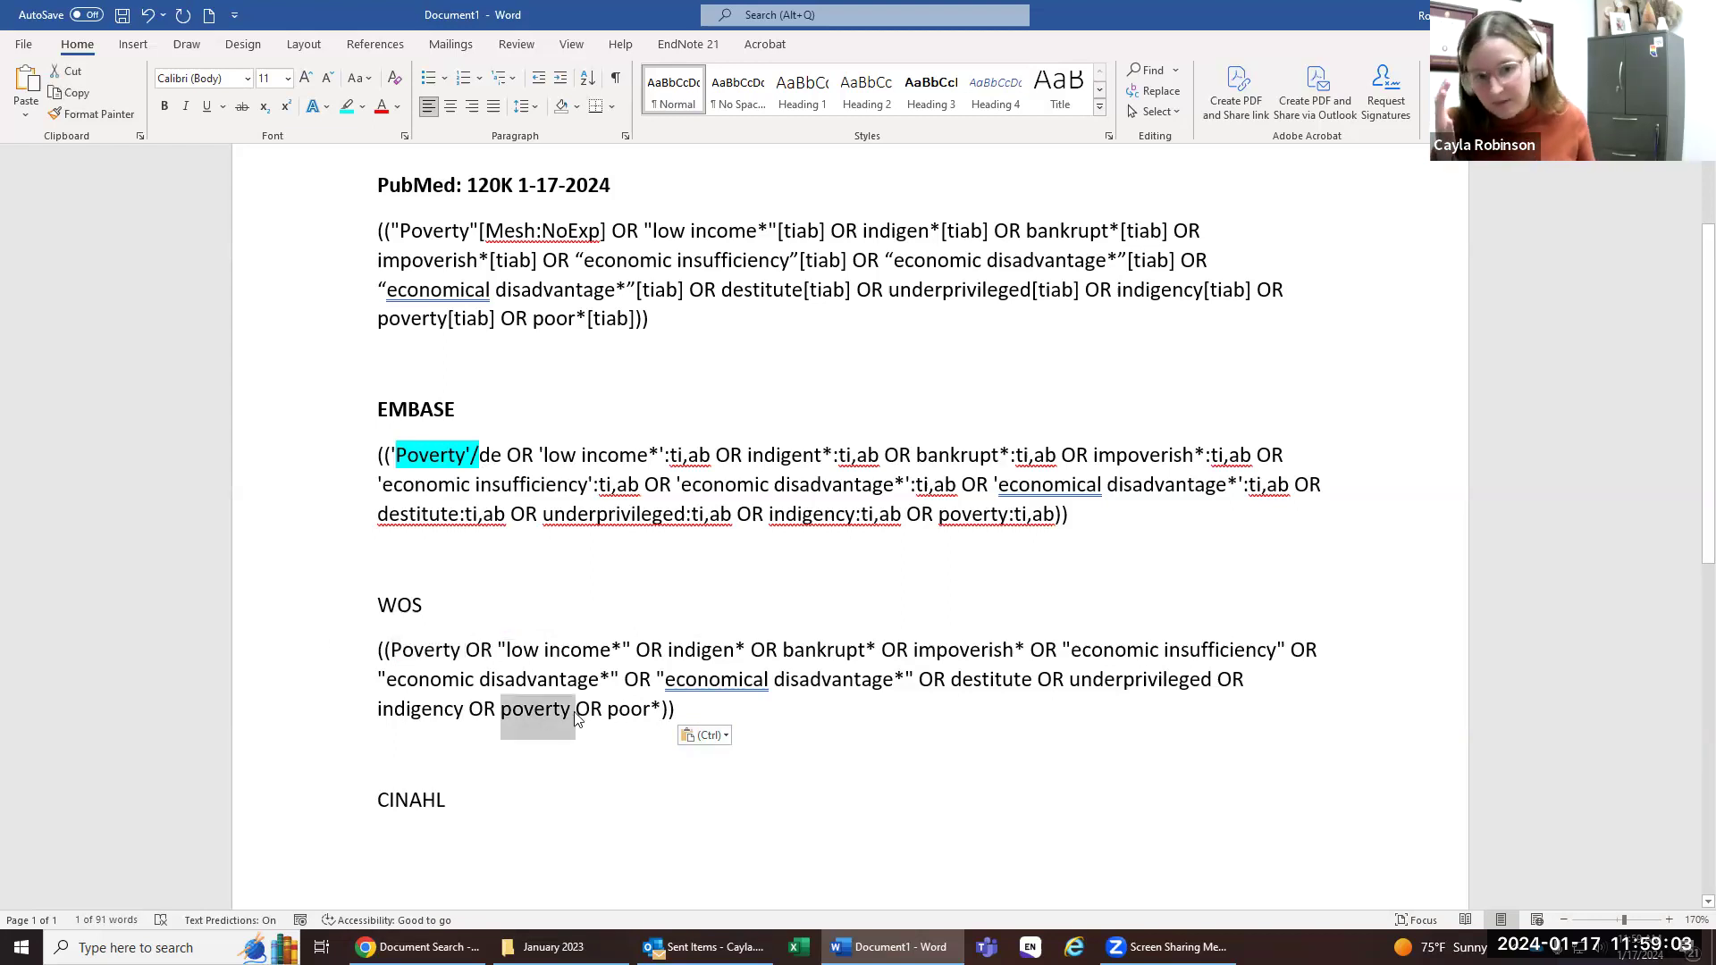
pyautogui.click(574, 712)
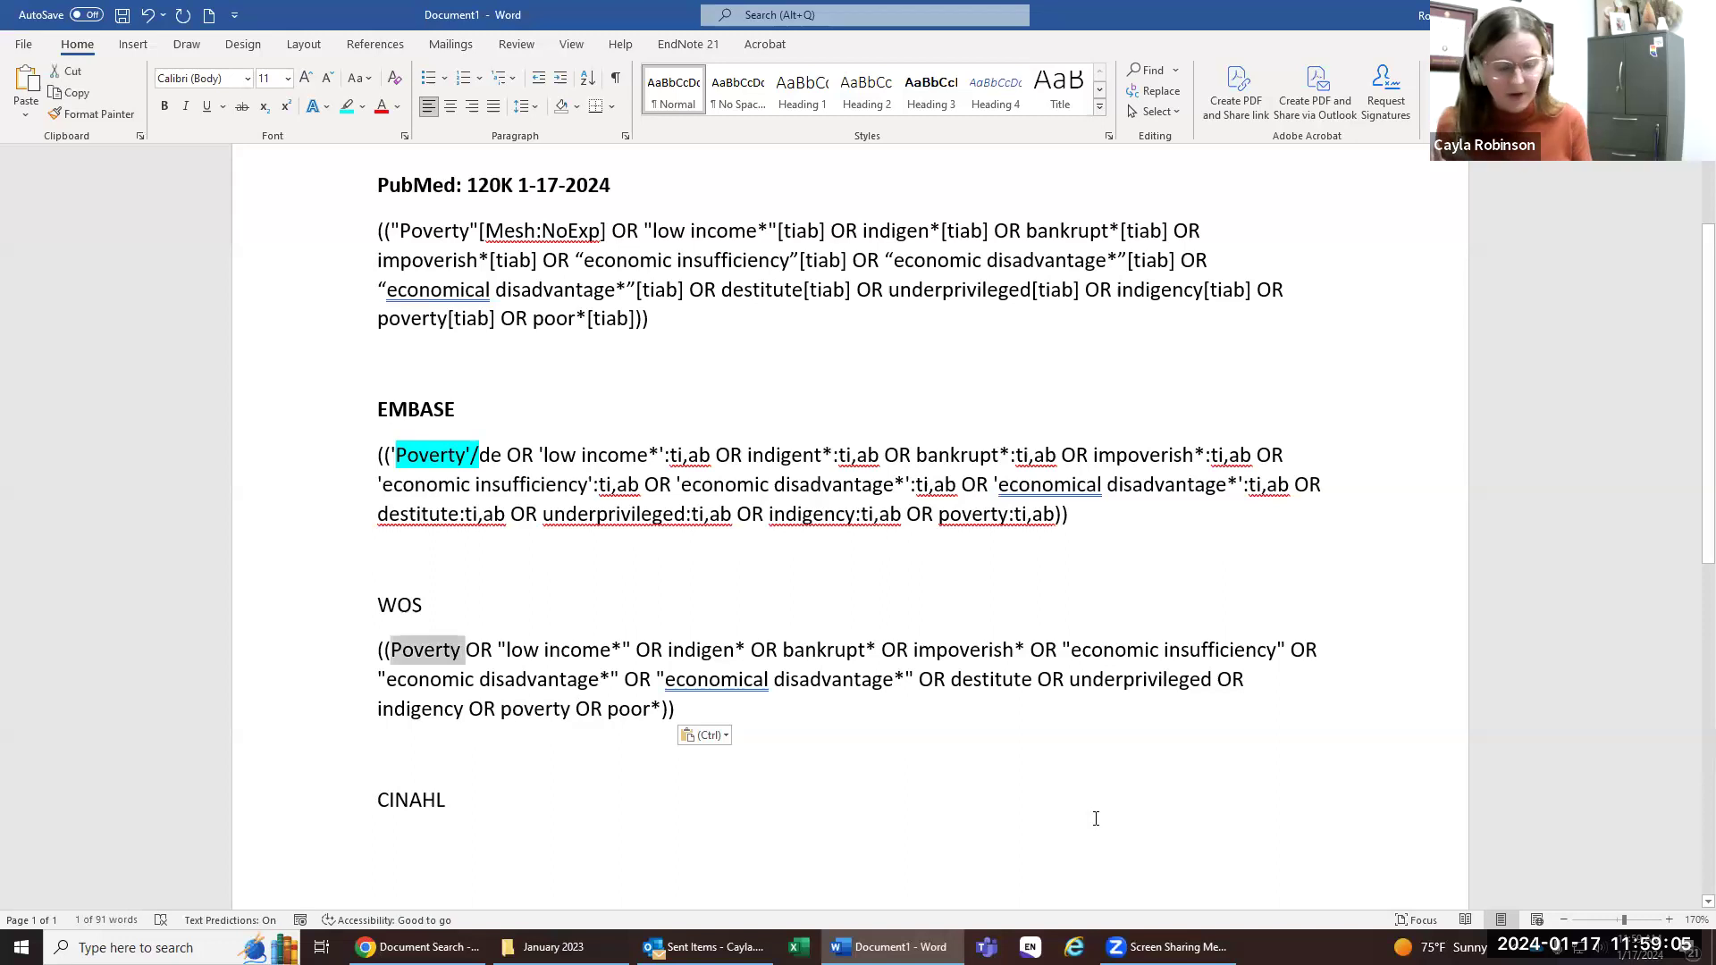
pyautogui.press('Delete')
pyautogui.press('Right')
pyautogui.press('Delete')
pyautogui.press('Delete')
pyautogui.press('BackSpace')
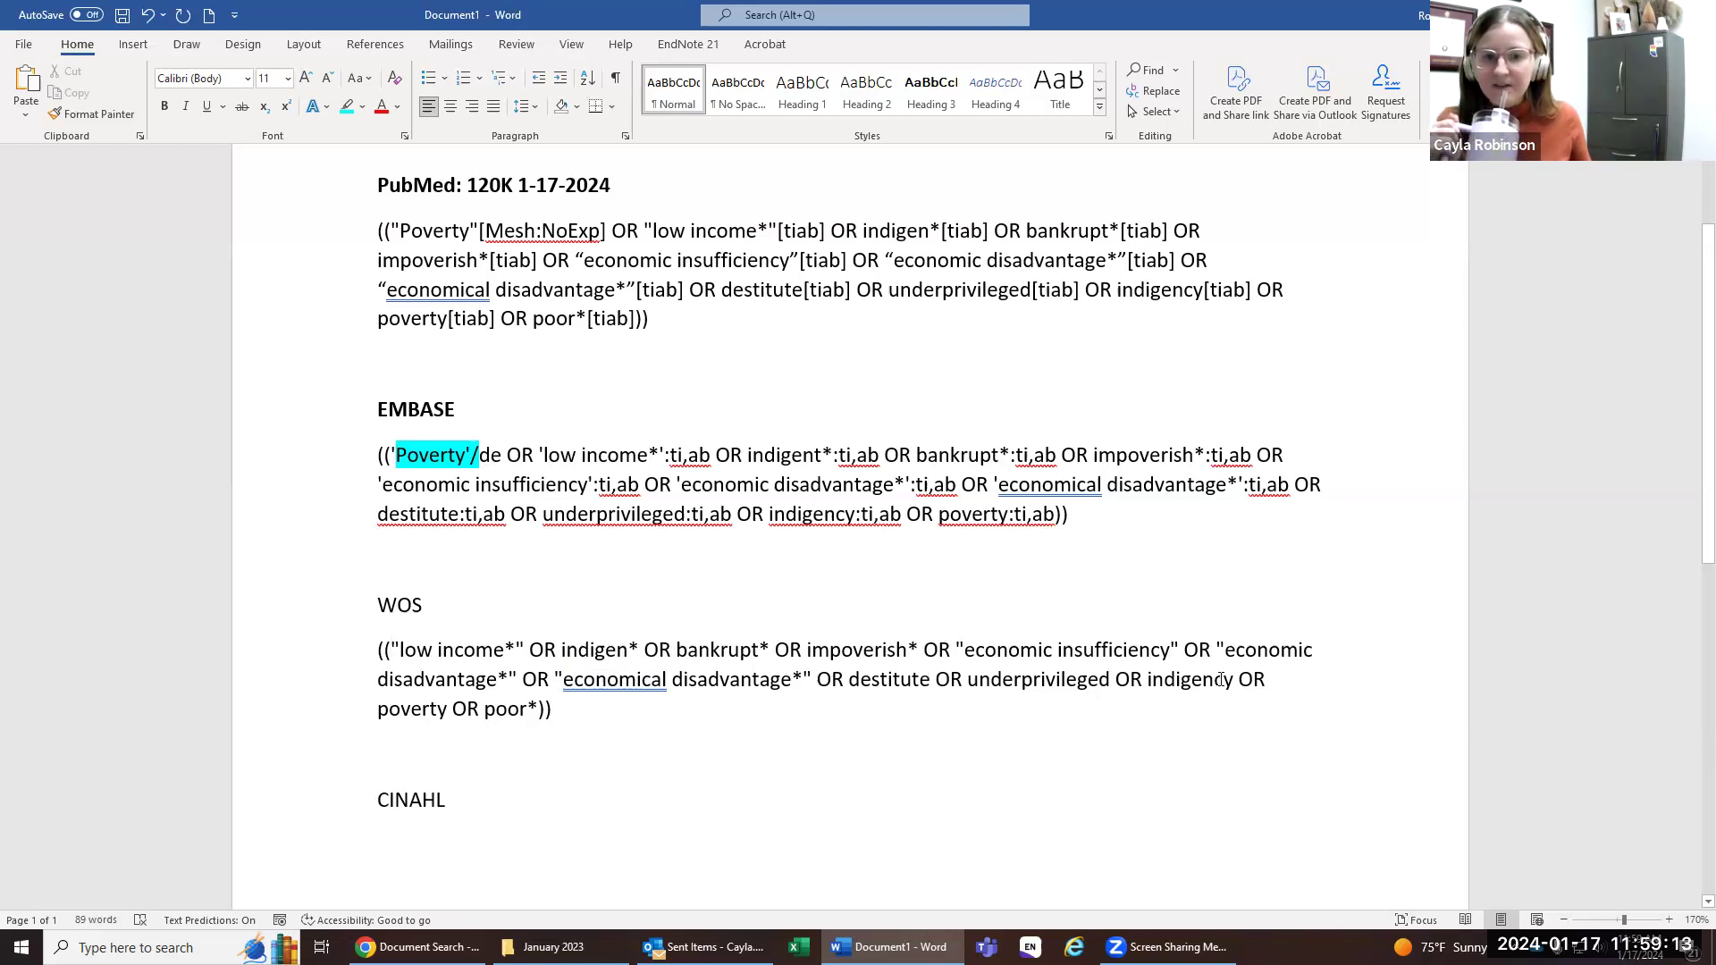
pyautogui.doubleClick(1198, 678)
pyautogui.press('BackSpace')
pyautogui.press('BackSpace')
pyautogui.press('BackSpace')
pyautogui.press('BackSpace')
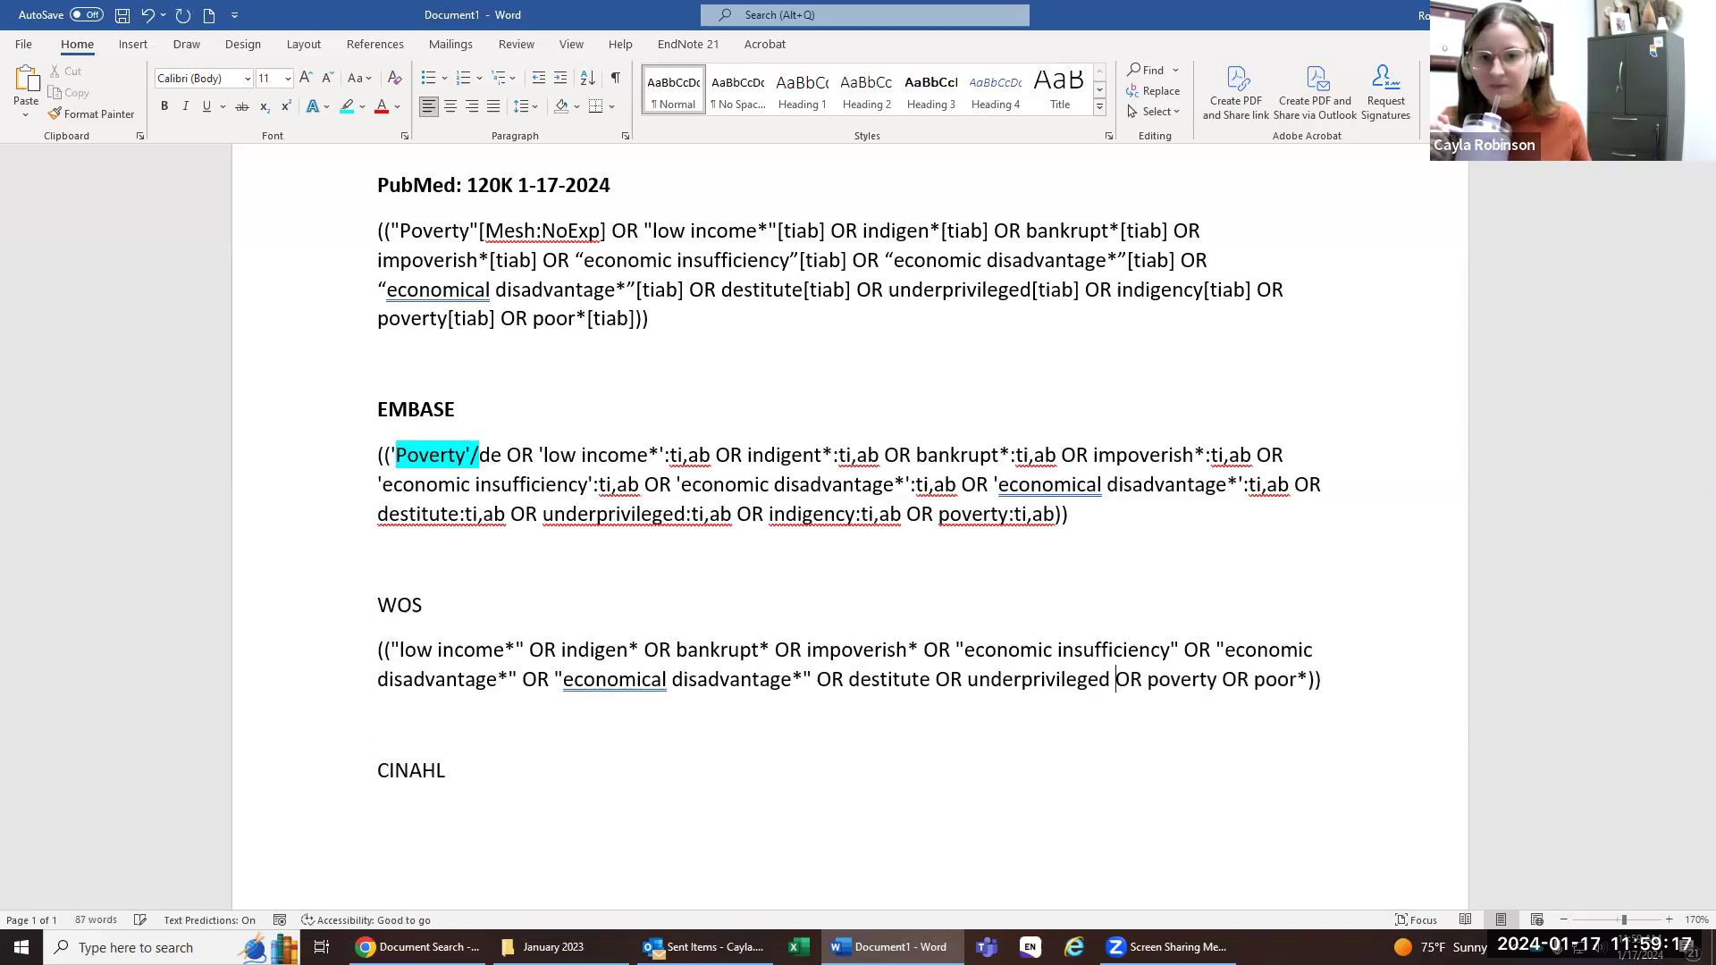
# Step: Copy the revised WOS string and bring it to the Web of Science search field
pyautogui.moveTo(1179, 675); pyautogui.dragTo(292, 652)
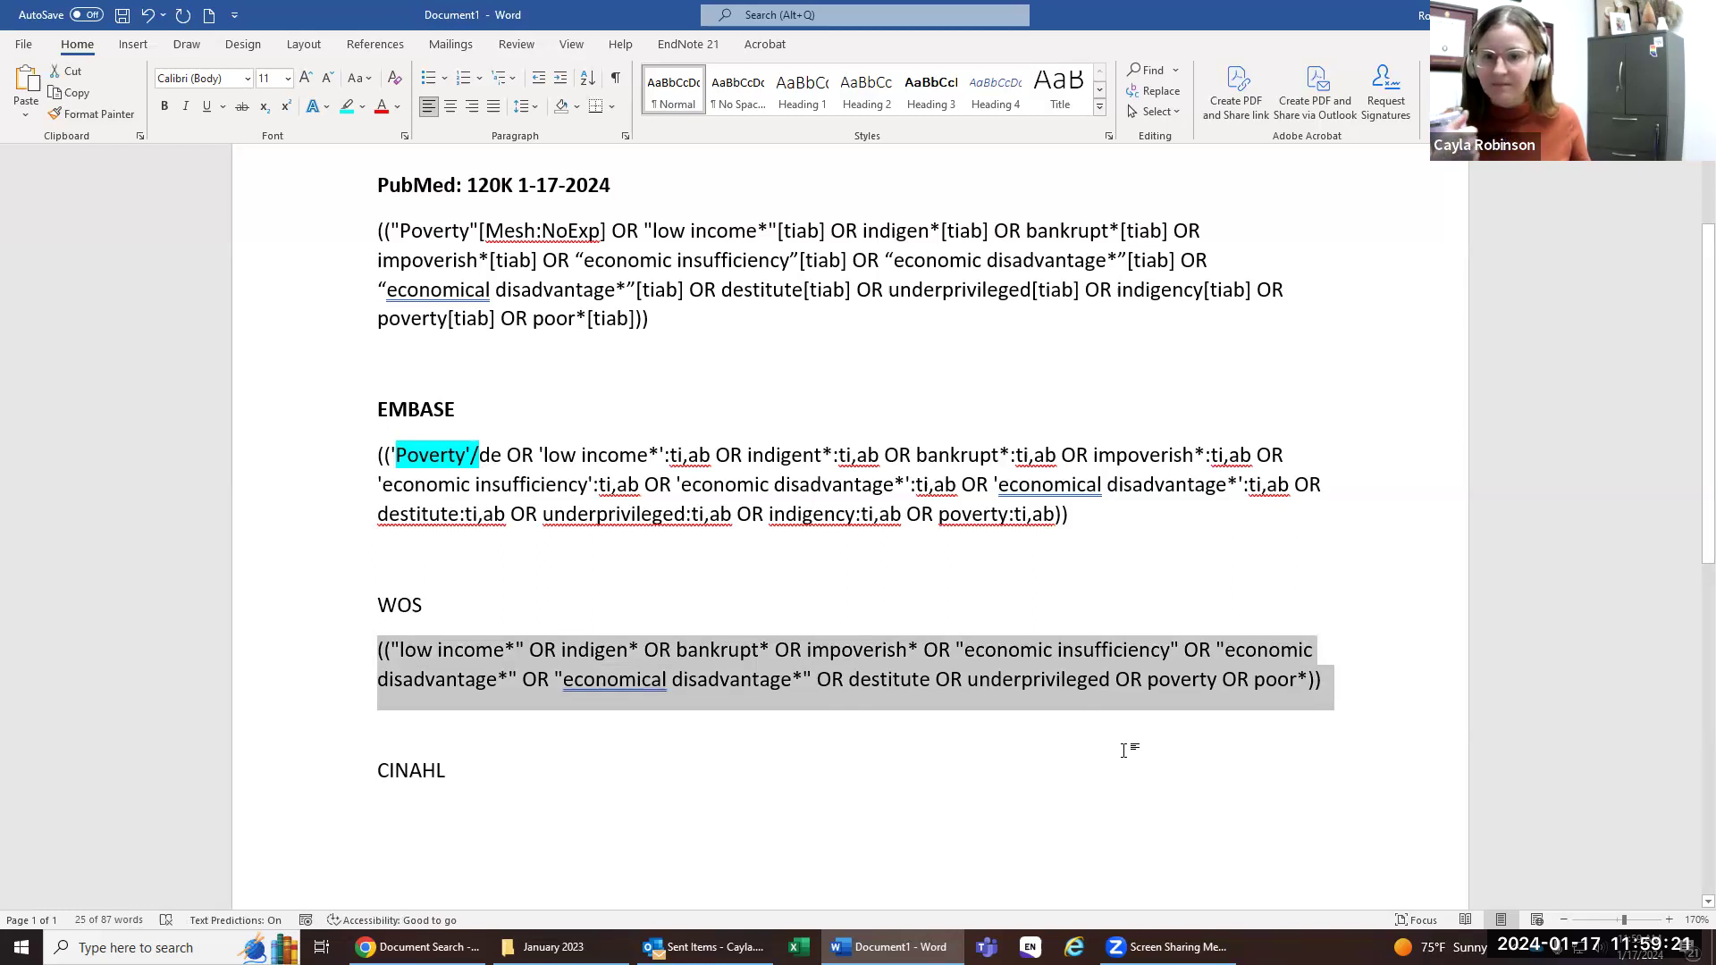
pyautogui.click(608, 679)
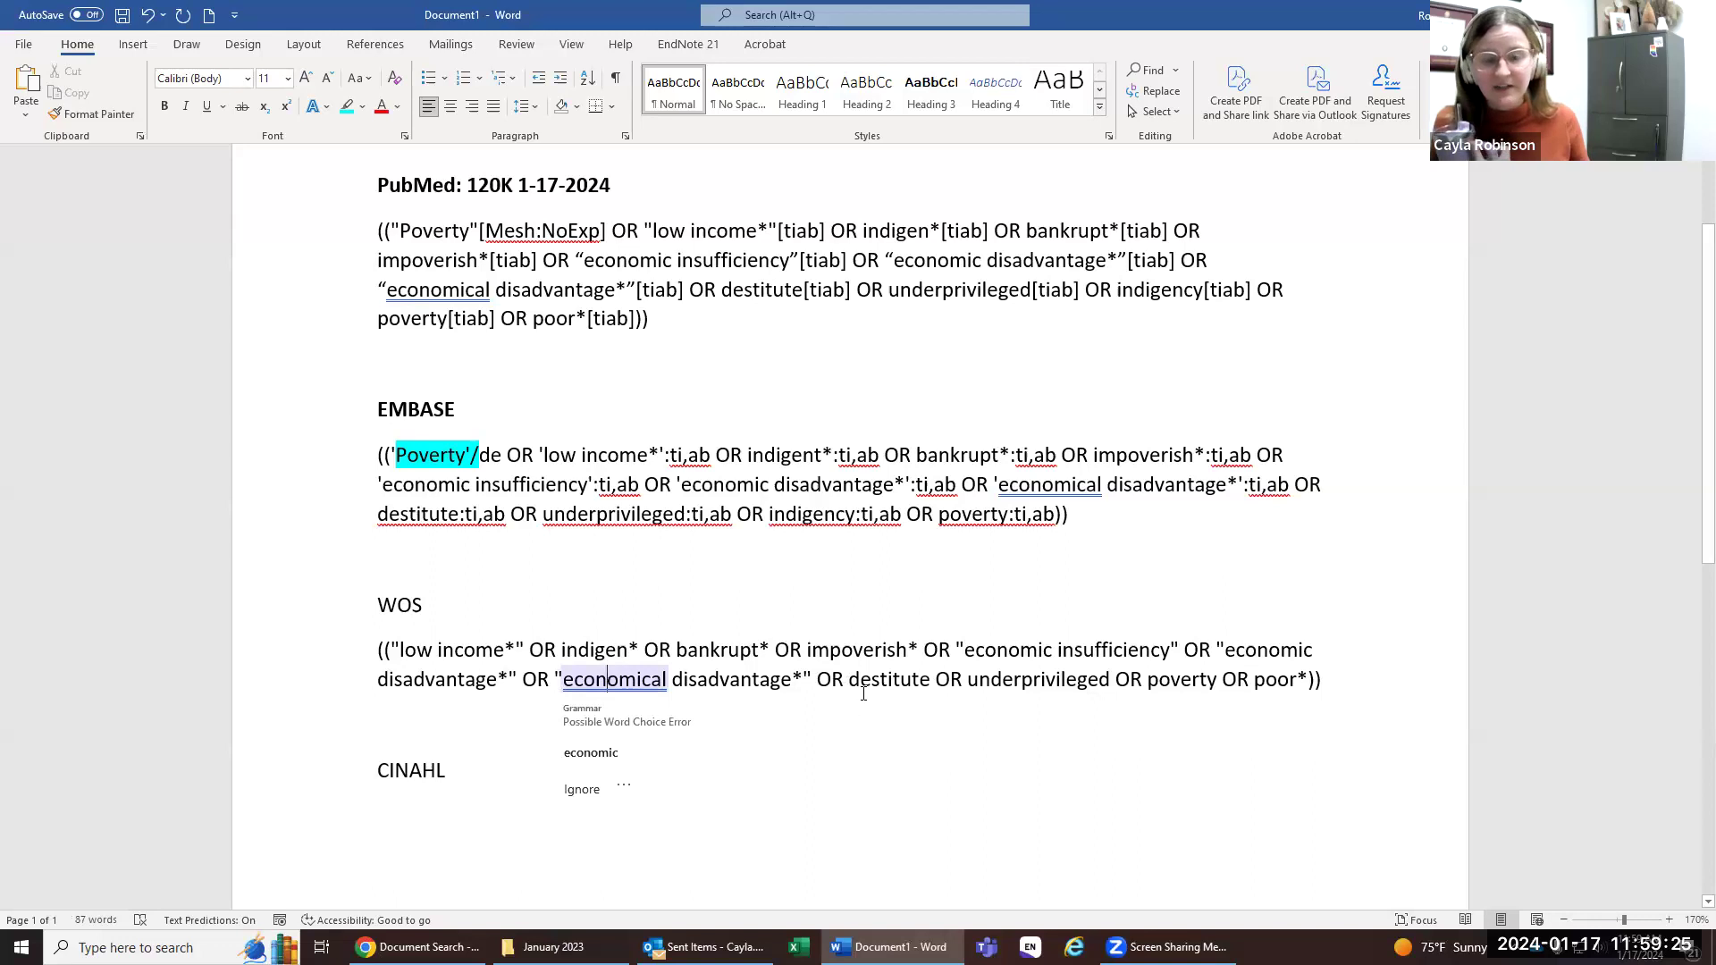
pyautogui.click(815, 679)
pyautogui.moveTo(1379, 681); pyautogui.dragTo(321, 659)
pyautogui.rightClick(511, 662)
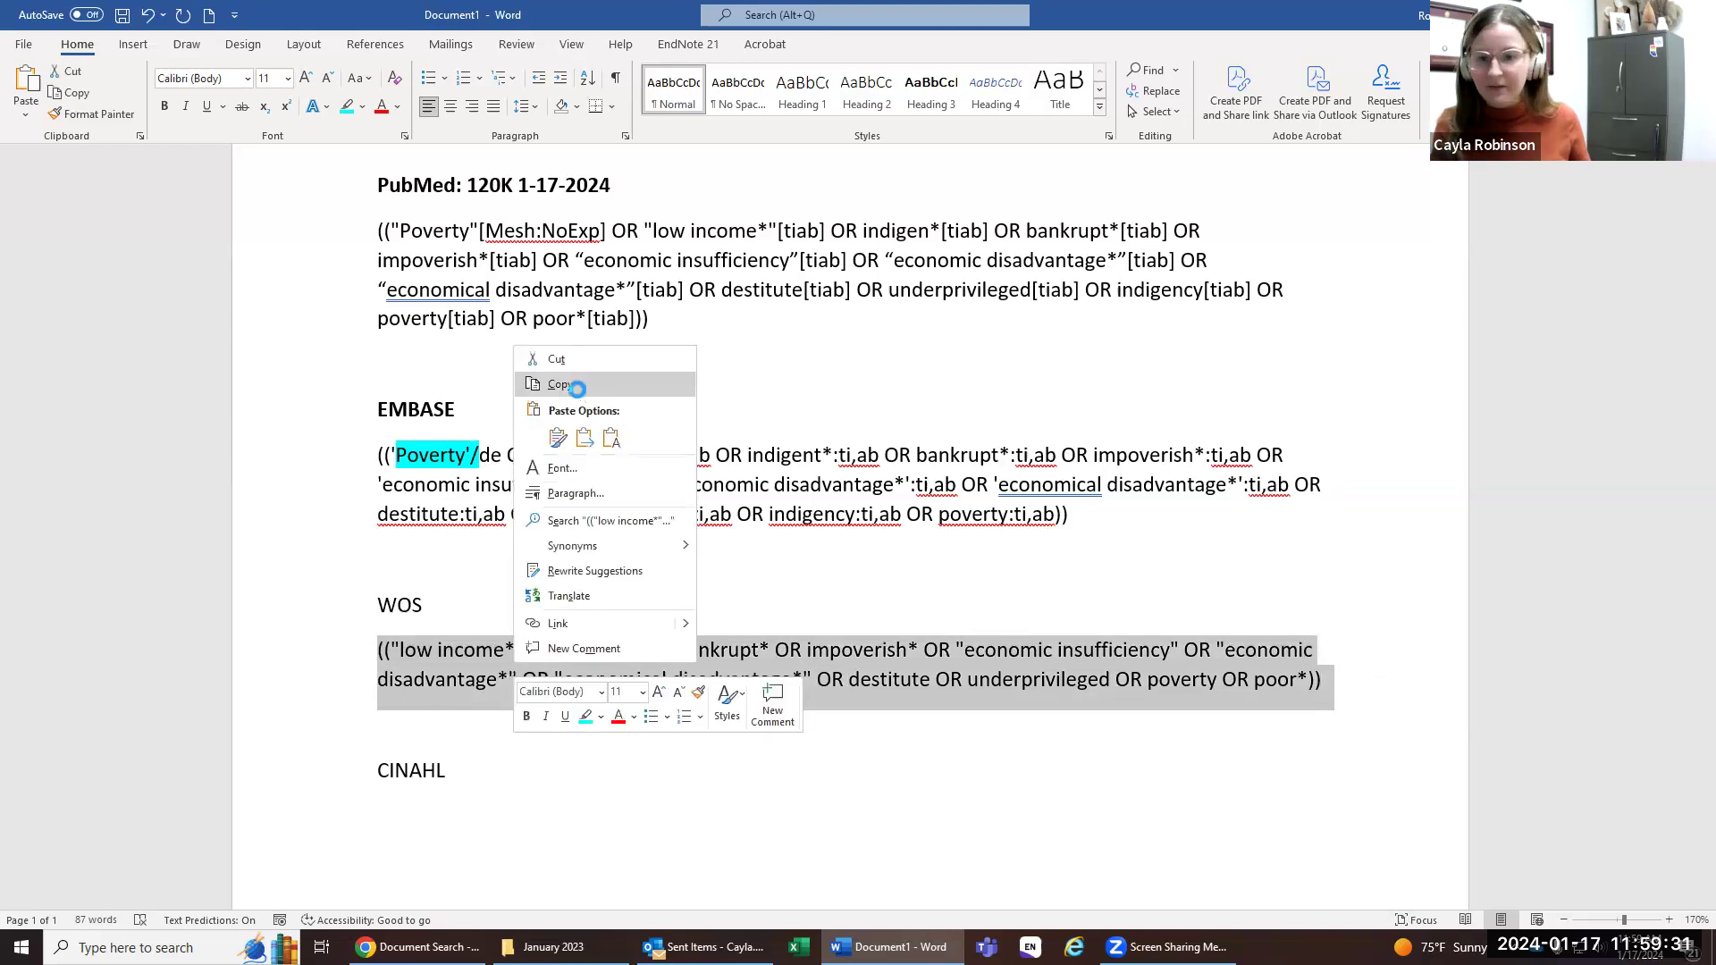
pyautogui.click(561, 385)
pyautogui.hotkey('alt', 'Tab')
pyautogui.rightClick(764, 492)
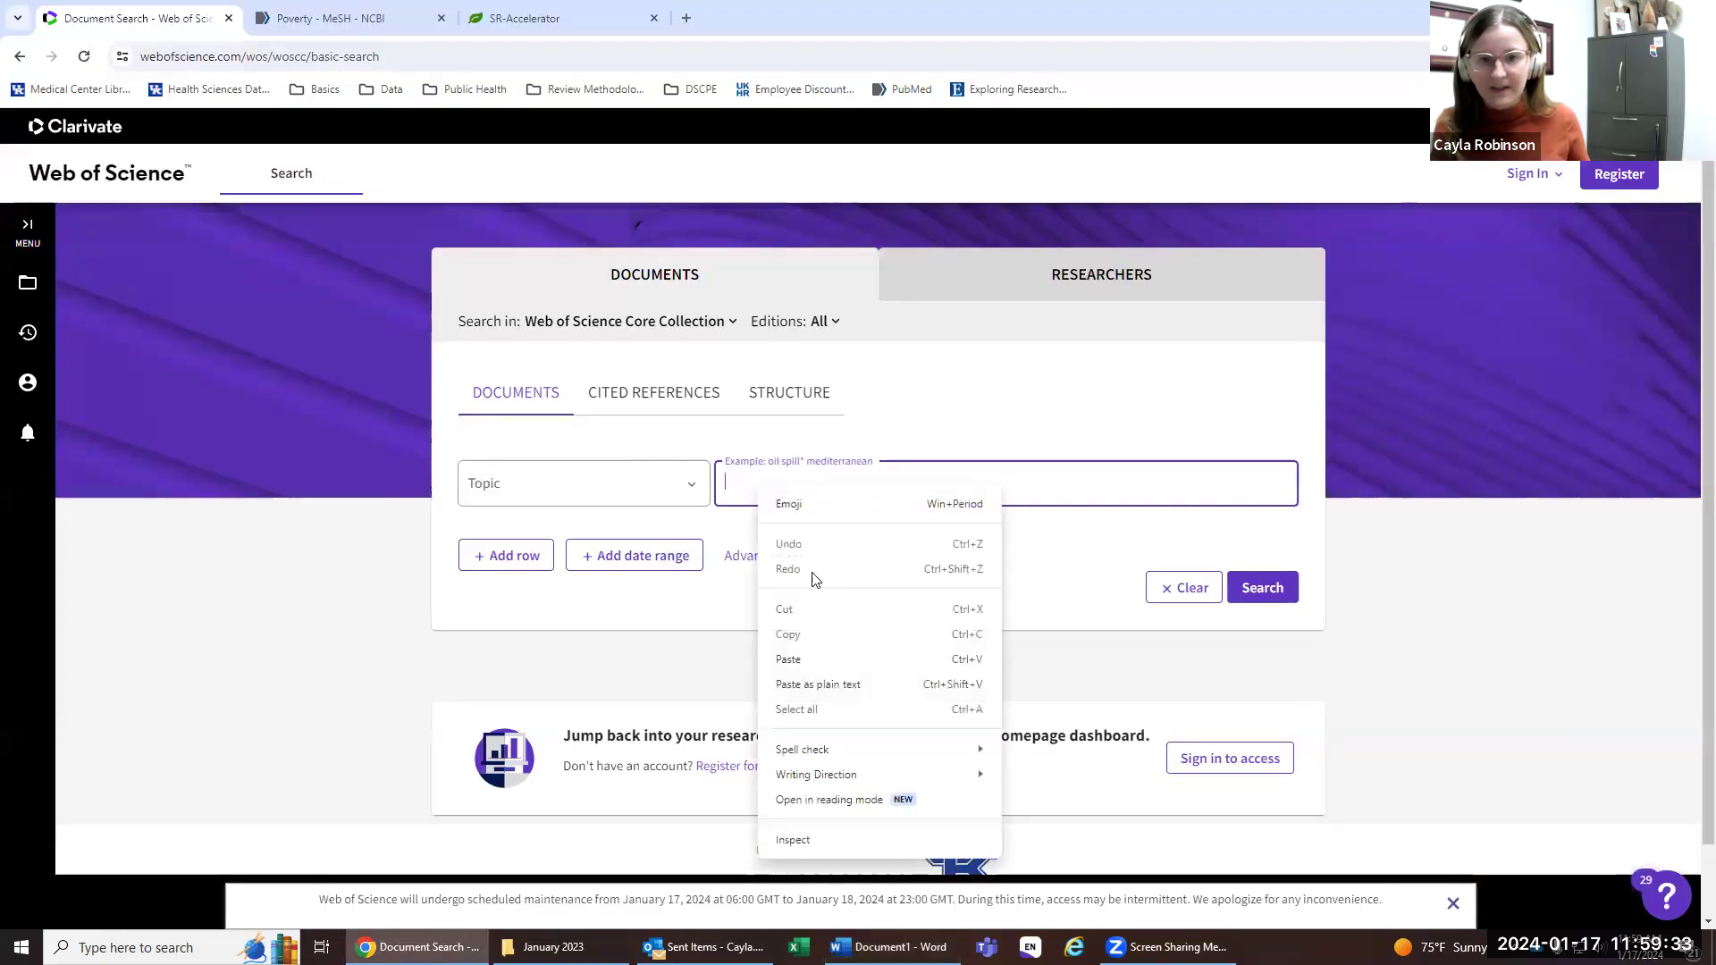
# Step: Run the revised WOS string as a Topic search, returning 1,963,660 results
pyautogui.click(789, 659)
pyautogui.click(1259, 588)
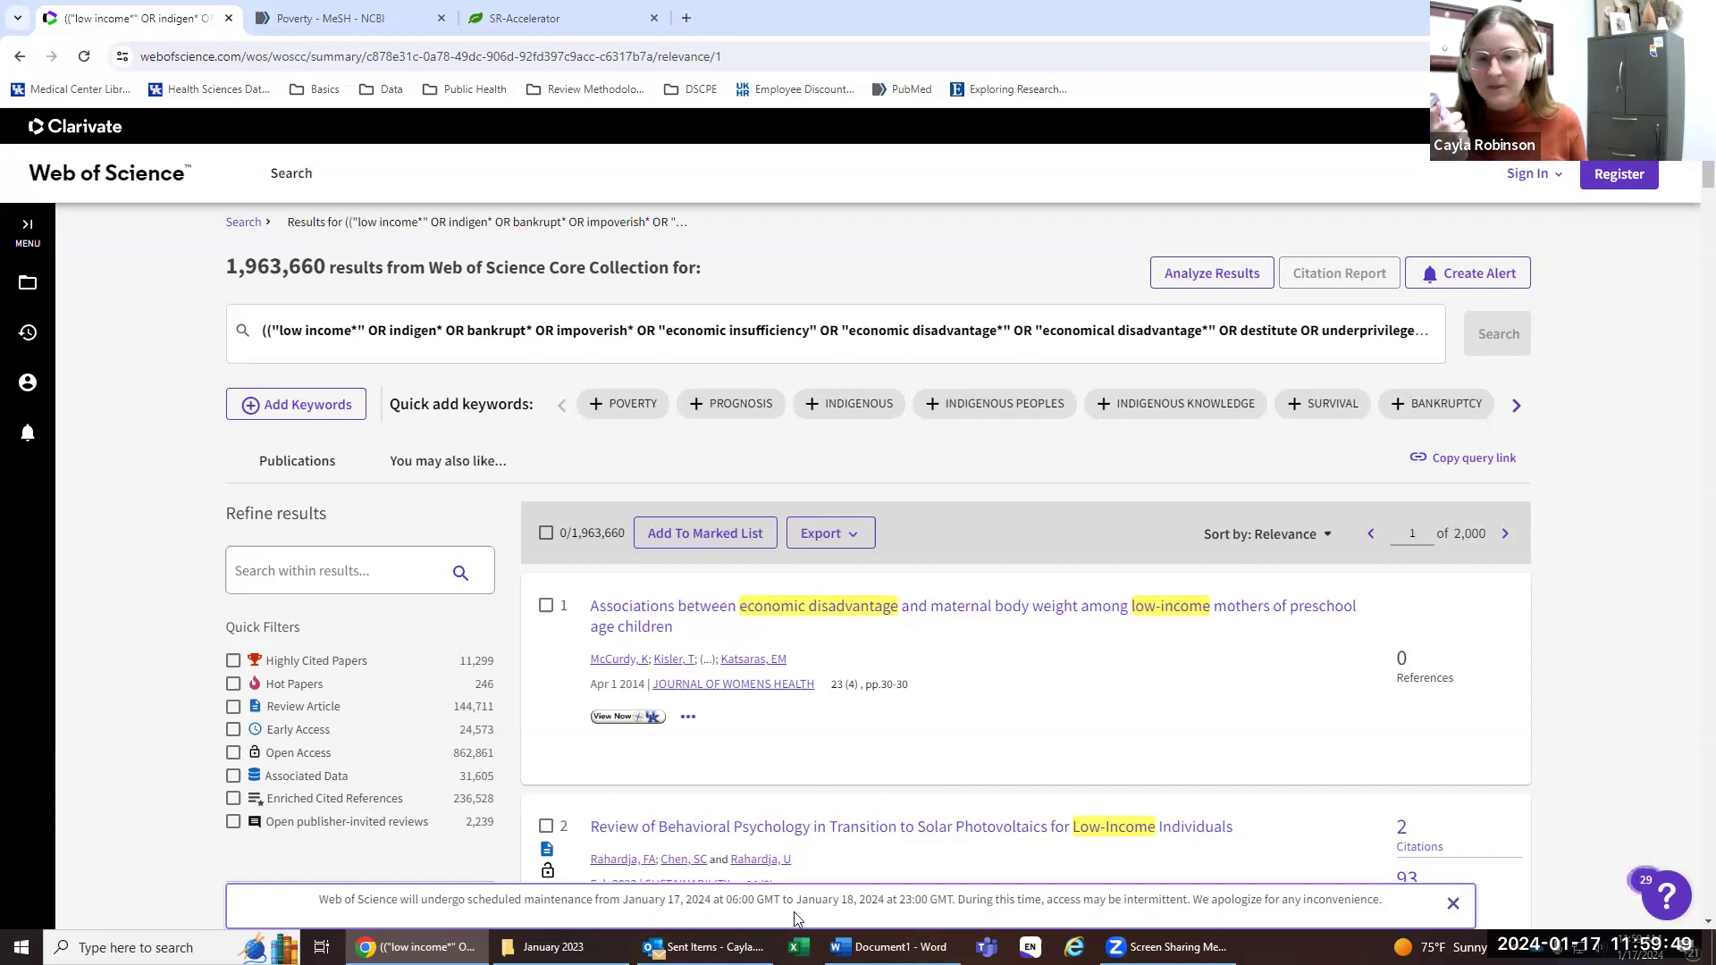
pyautogui.click(890, 947)
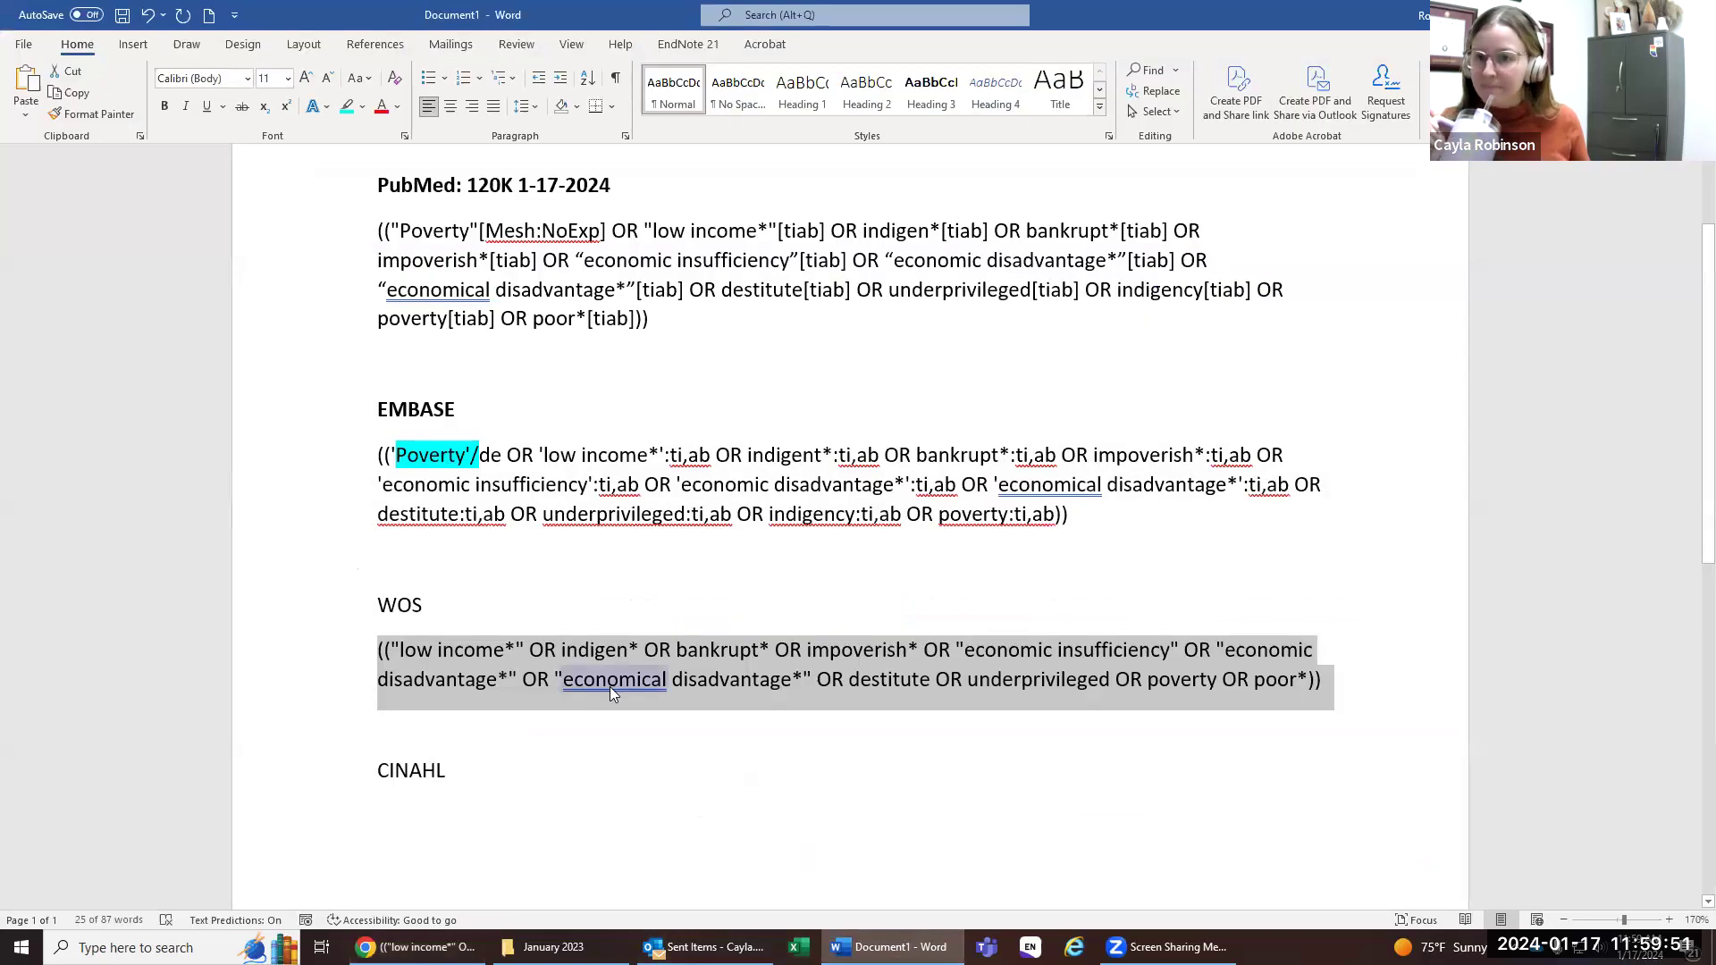
# Step: Deselect the WOS string near the CINAHL heading and open SR-Accelerator Polyglot
pyautogui.scroll(-2, 609, 686)
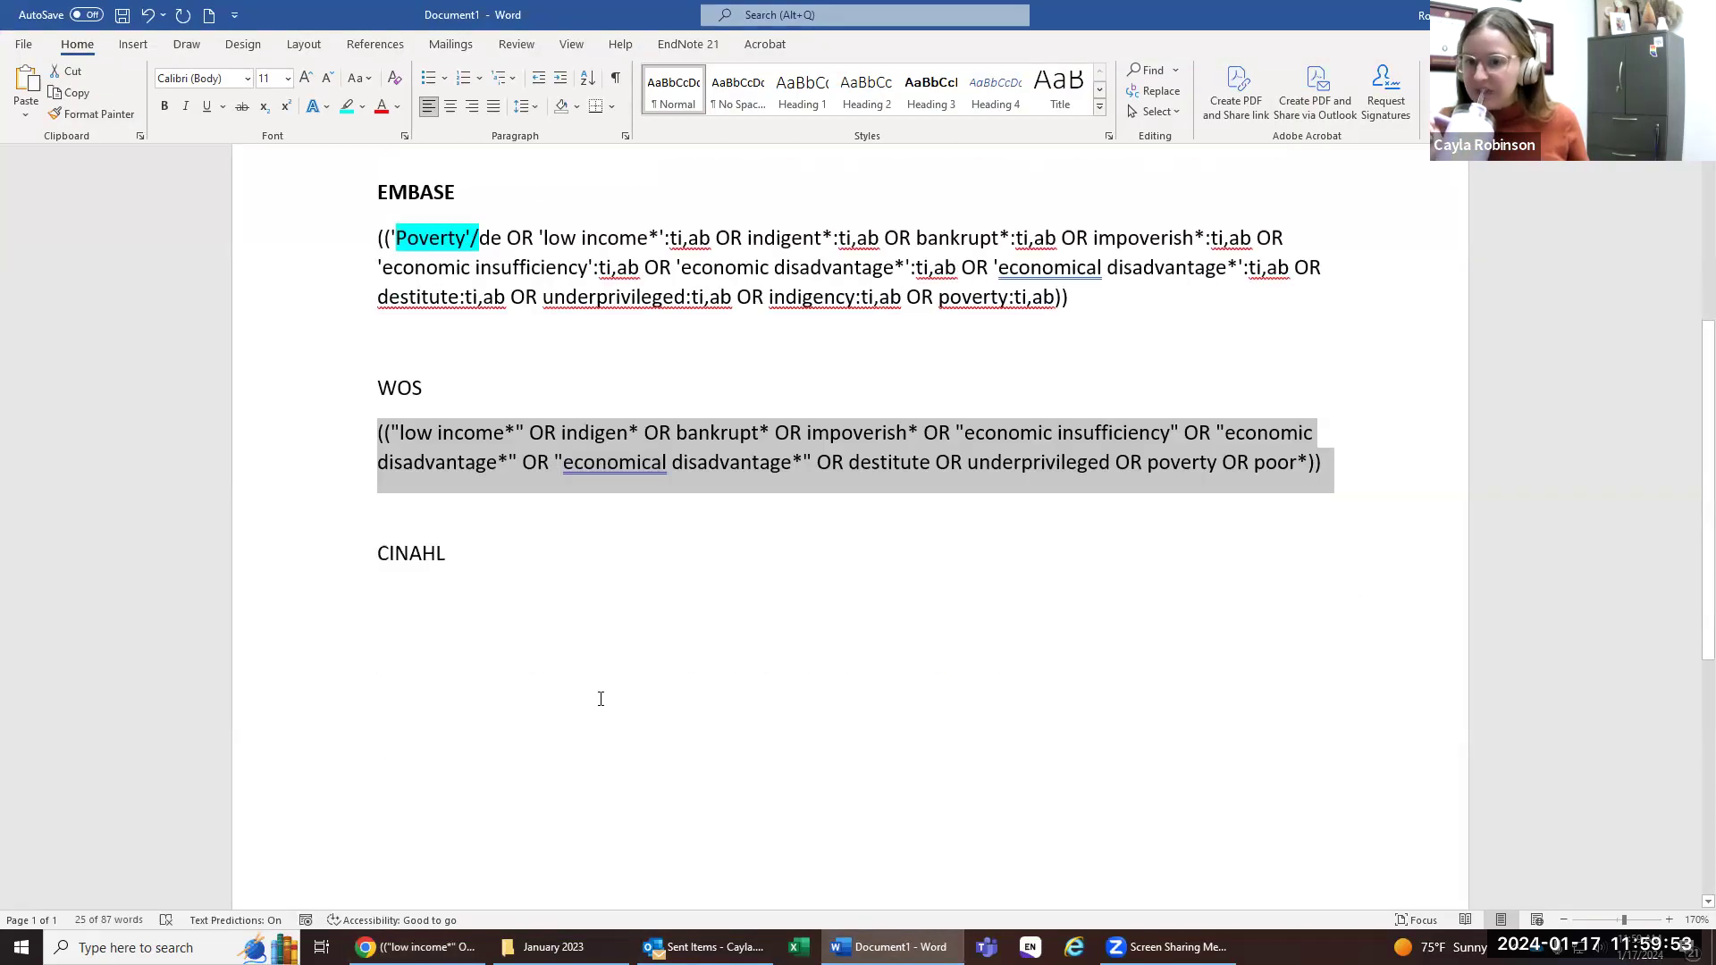
pyautogui.click(463, 555)
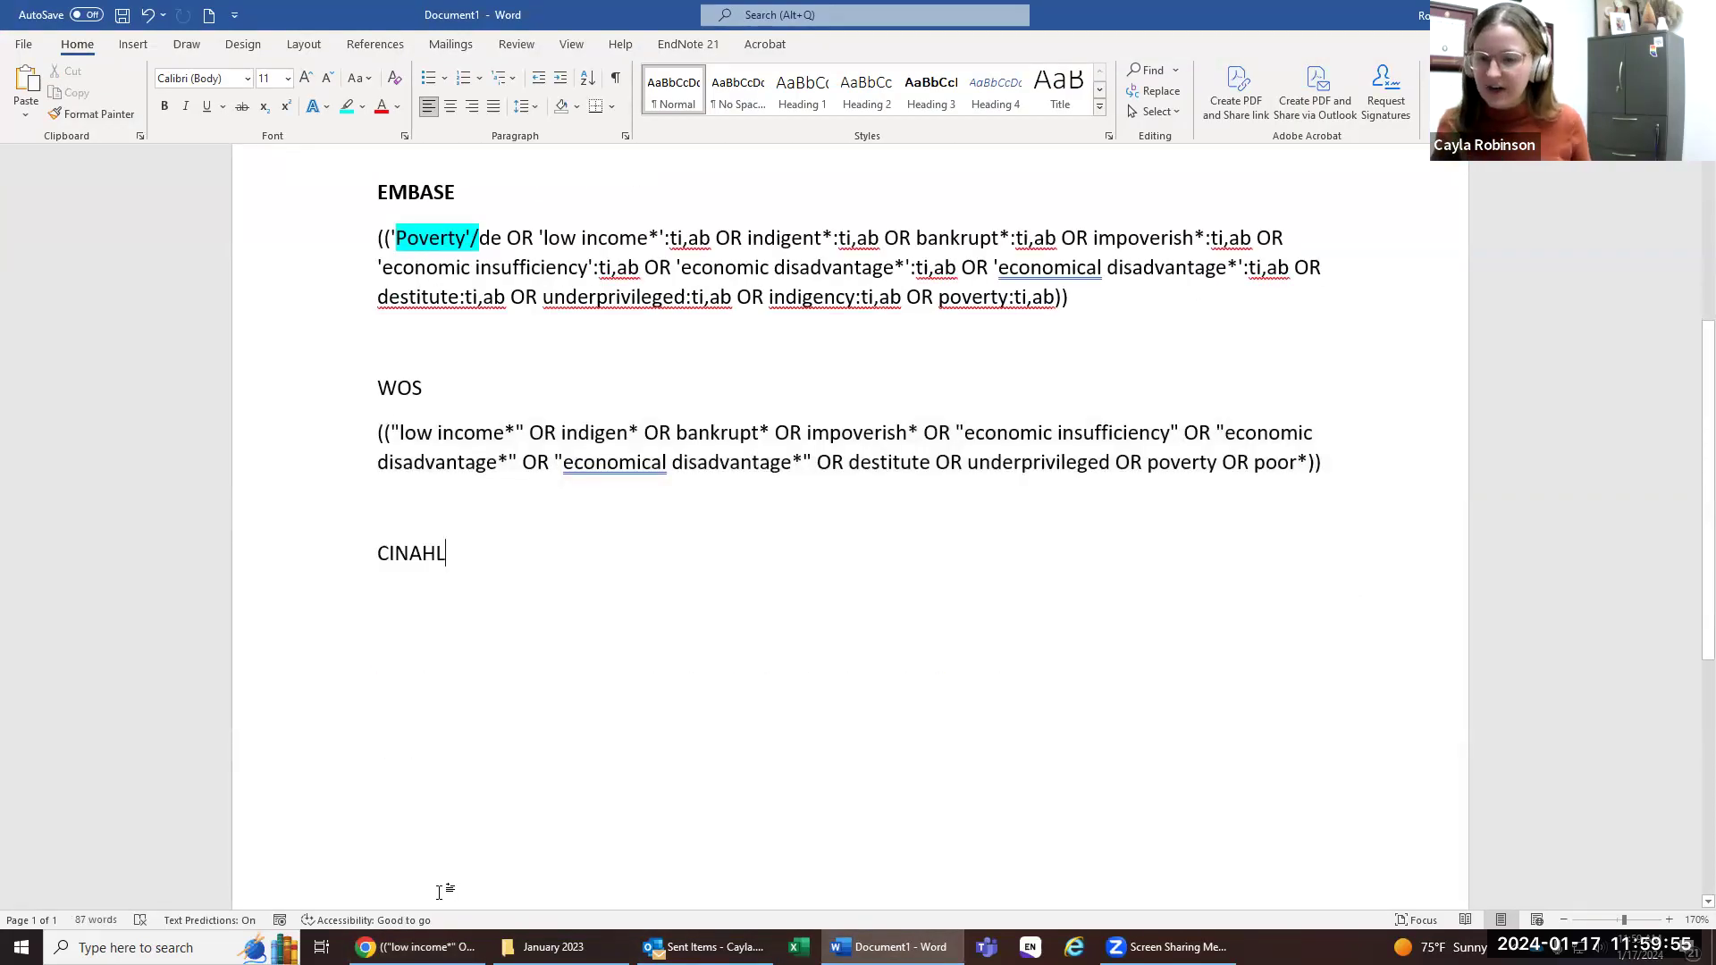
pyautogui.click(416, 947)
pyautogui.click(527, 18)
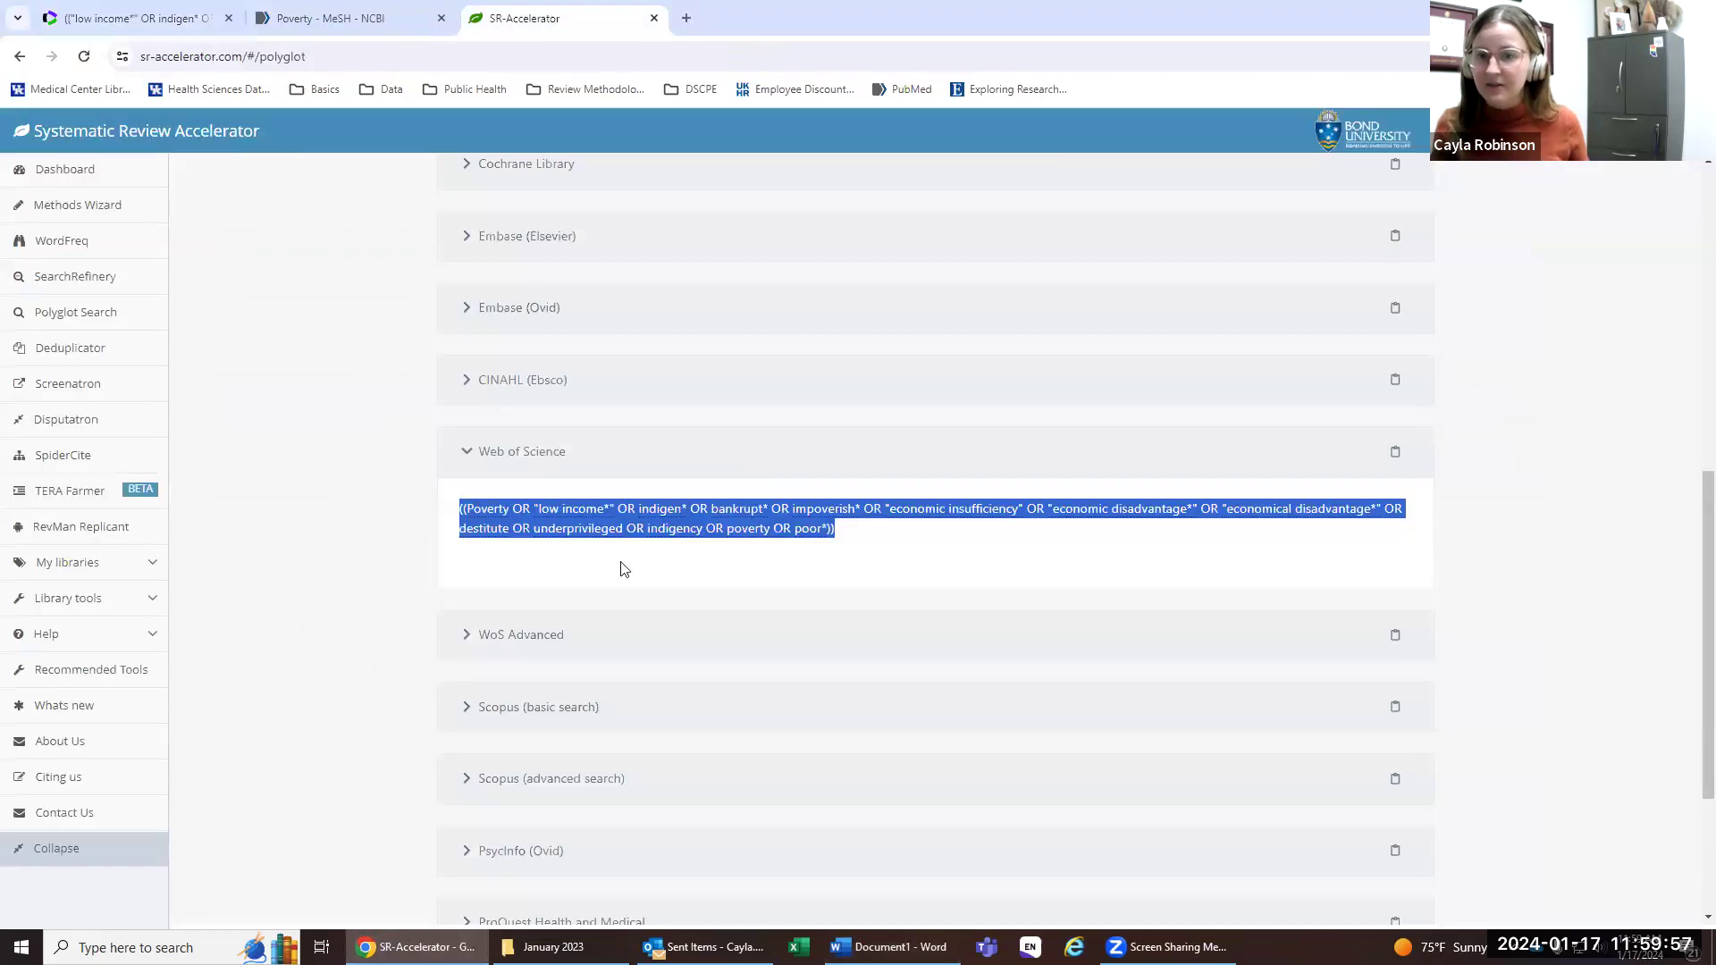
# Step: Copy Polyglot's CINAHL (Ebsco) poverty translation and go back to Word
pyautogui.click(550, 469)
pyautogui.click(559, 398)
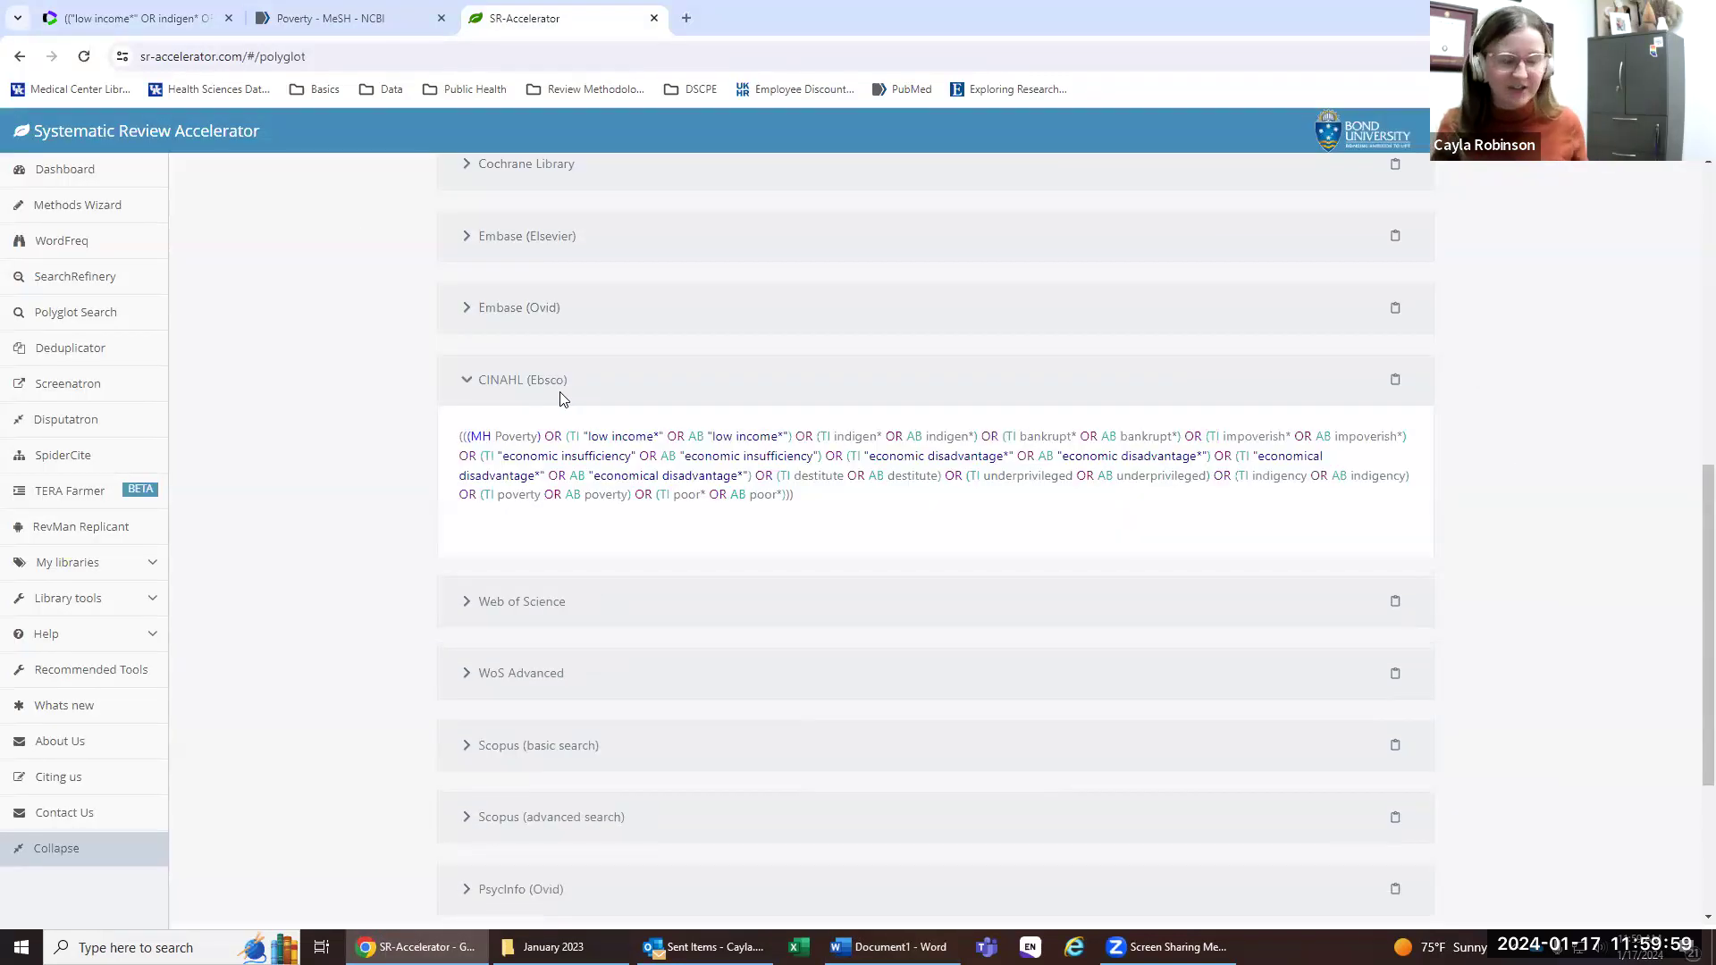
pyautogui.tripleClick(463, 439)
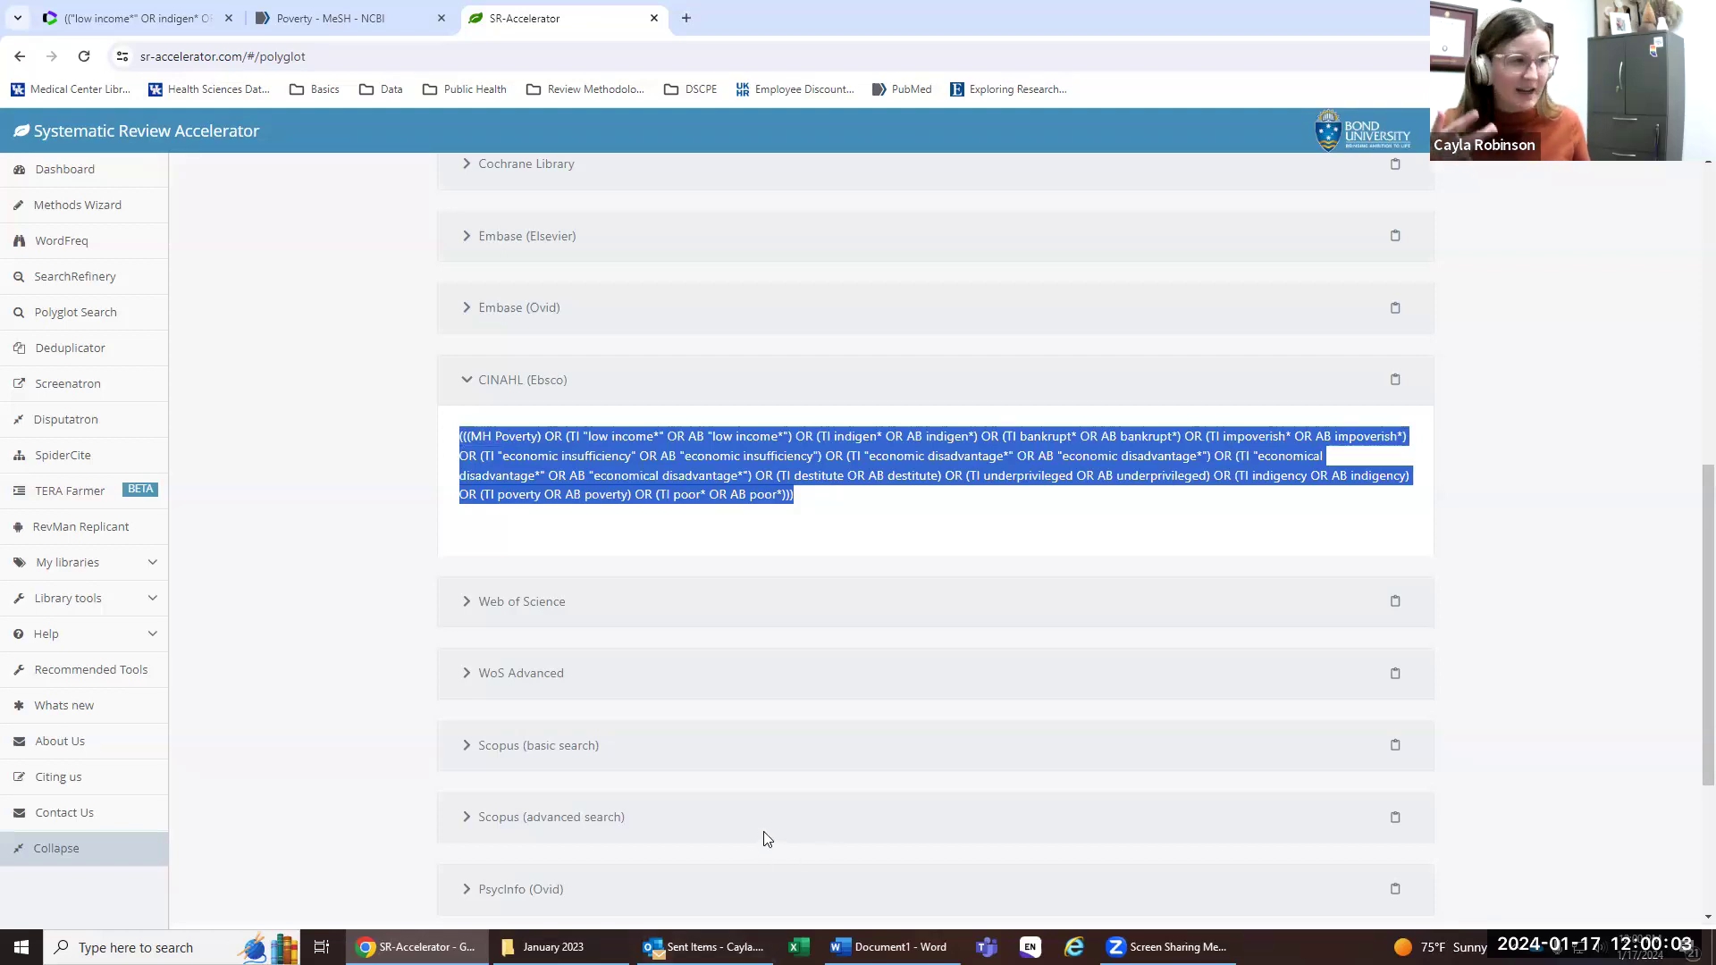
pyautogui.scroll(8, 888, 739)
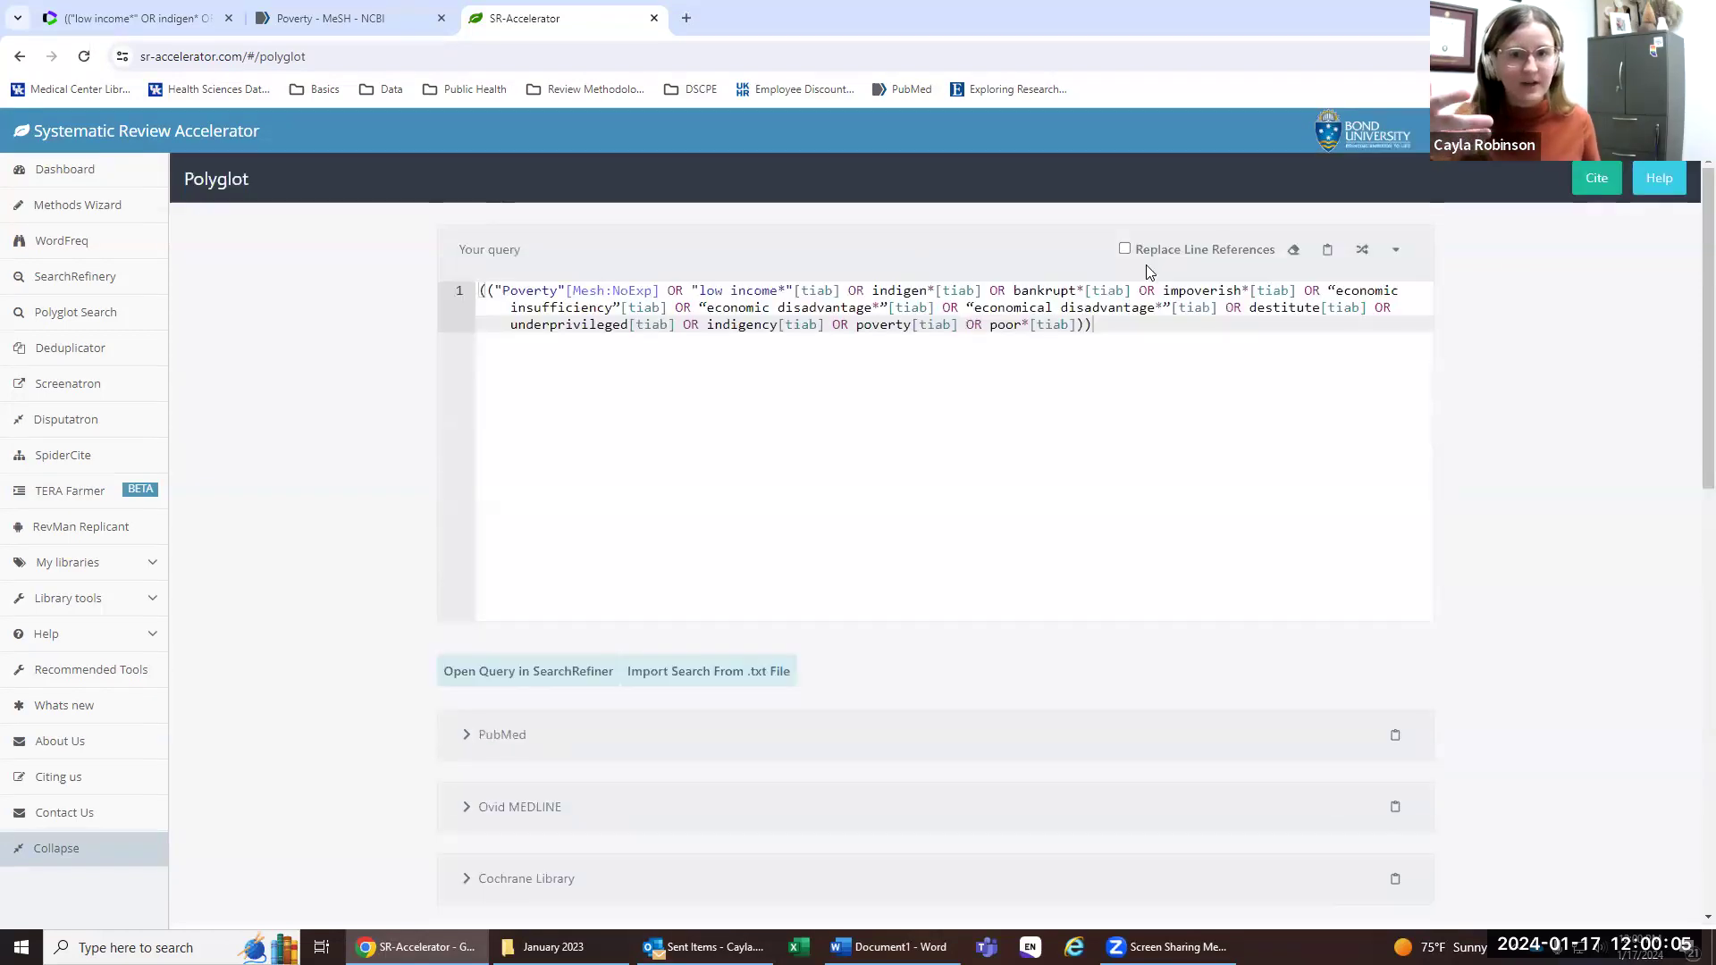
pyautogui.scroll(-8, 873, 812)
pyautogui.hotkey('alt', 'Tab')
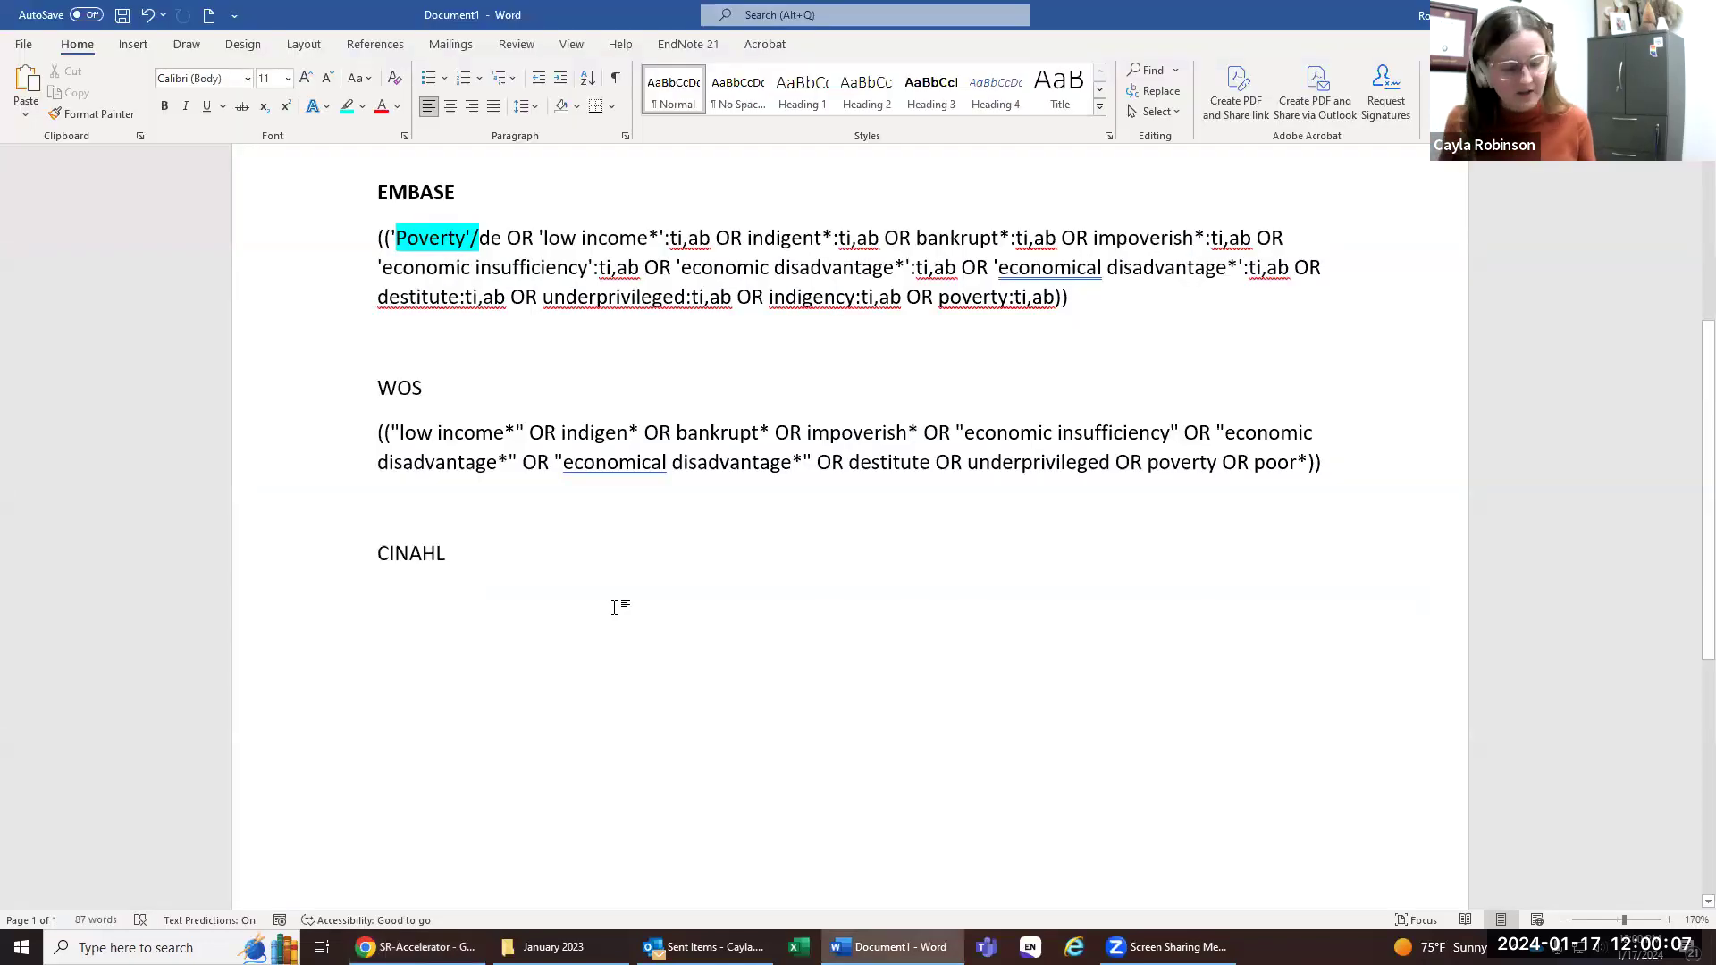
# Step: Paste the CINAHL string as plain text under CINAHL and bold the WOS heading
pyautogui.rightClick(402, 601)
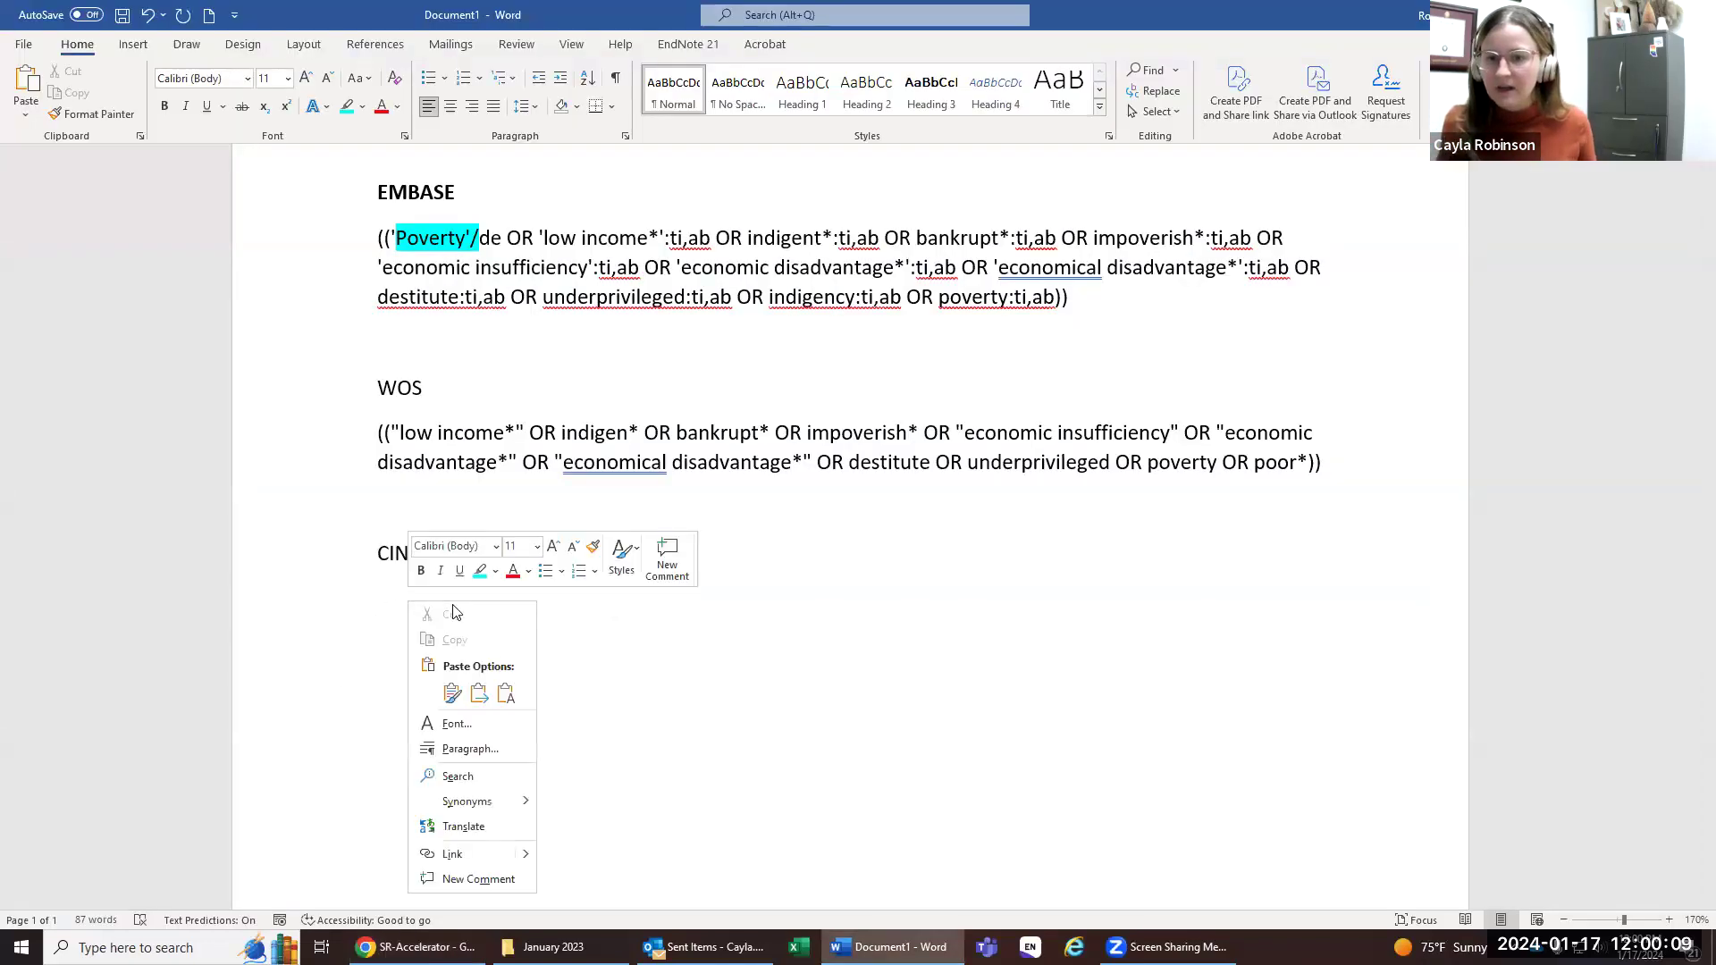
pyautogui.click(505, 694)
pyautogui.doubleClick(399, 388)
pyautogui.click(164, 105)
# Step: Select the MH Poverty heading and the rest of the pasted CINAHL string
pyautogui.click(690, 599)
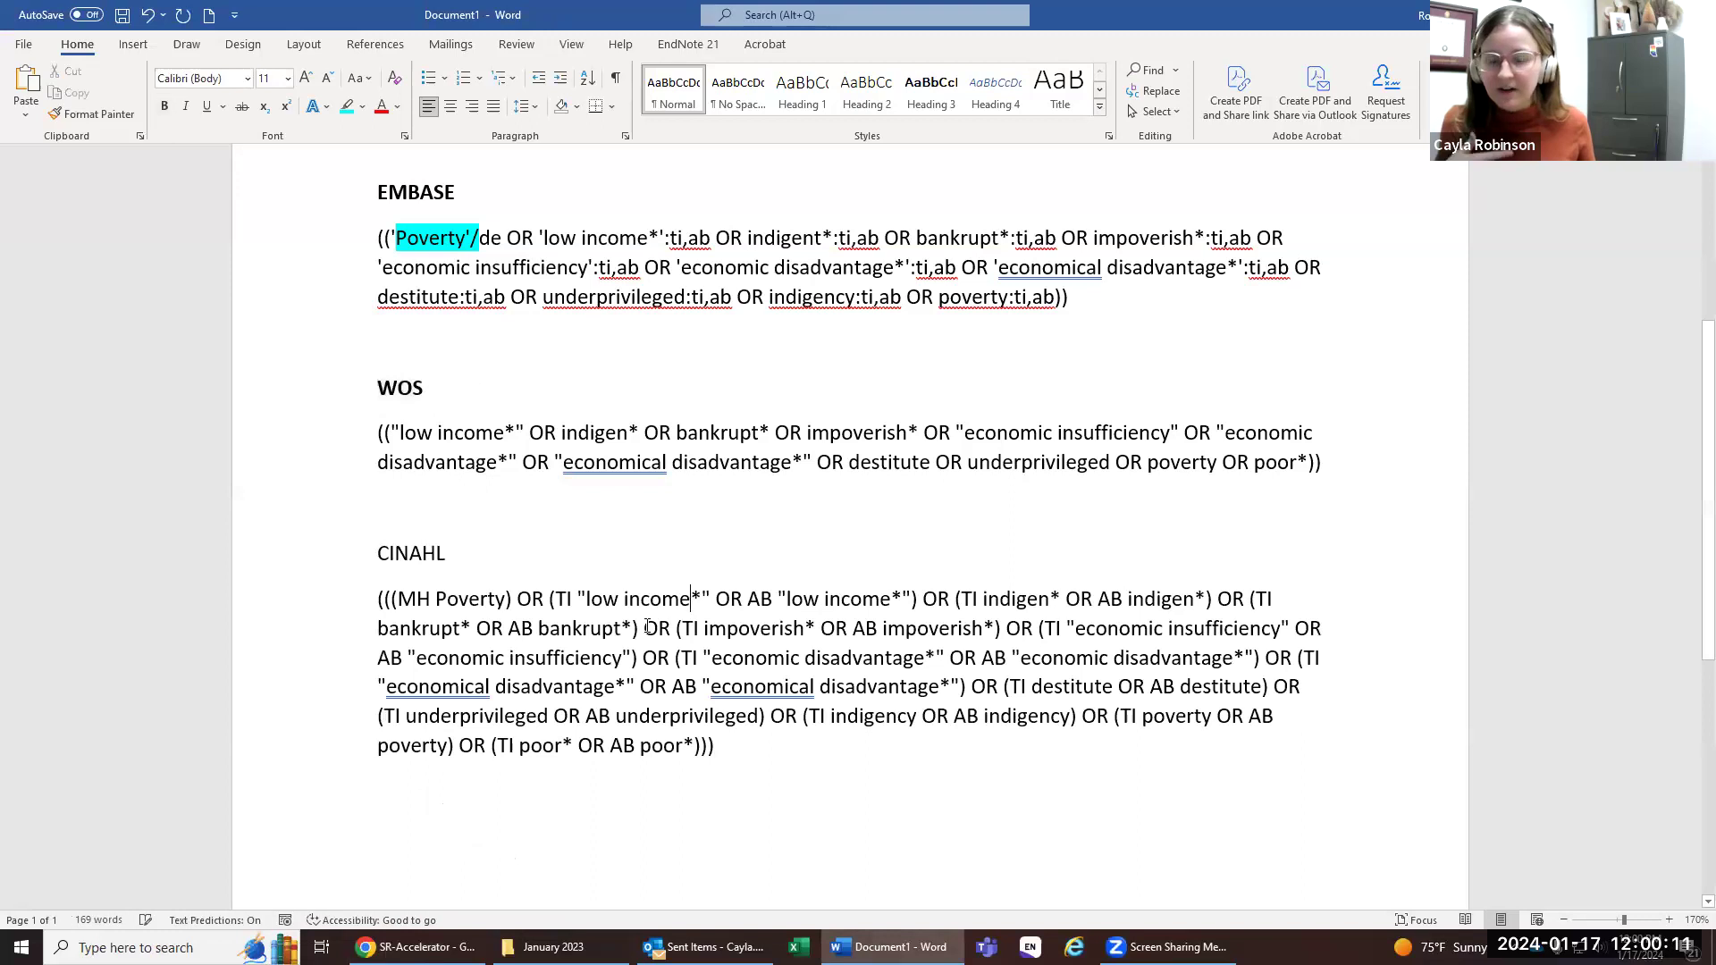
pyautogui.moveTo(507, 601); pyautogui.dragTo(399, 601)
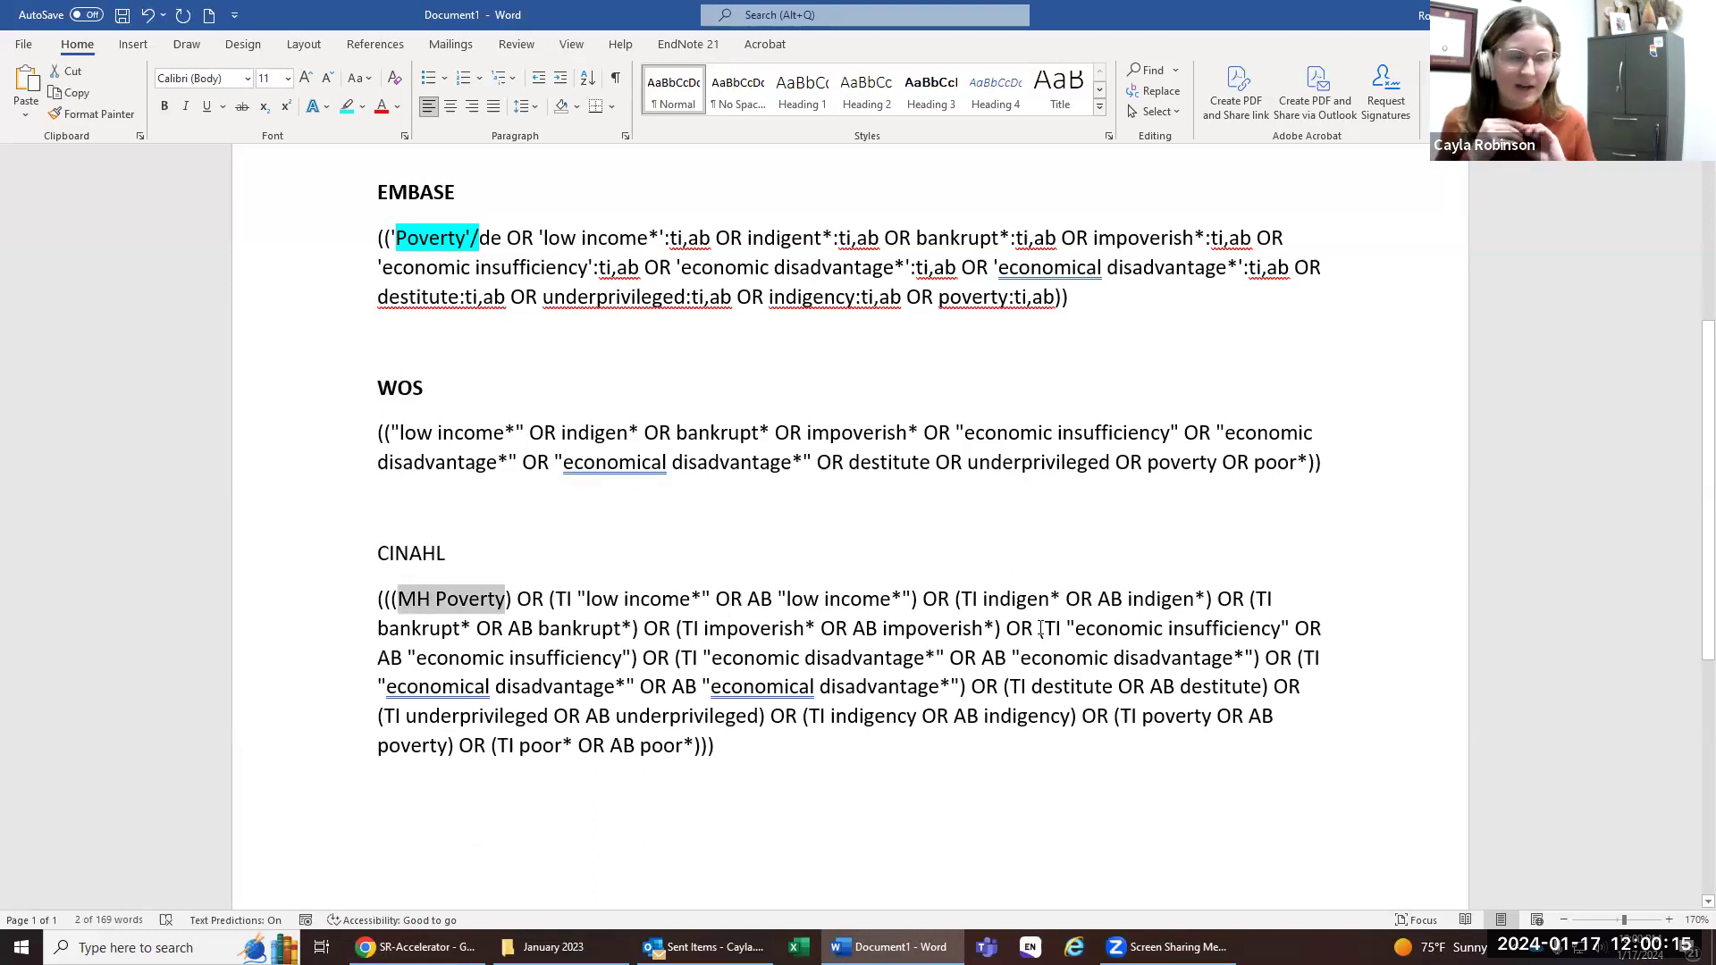
pyautogui.moveTo(715, 747); pyautogui.dragTo(525, 594)
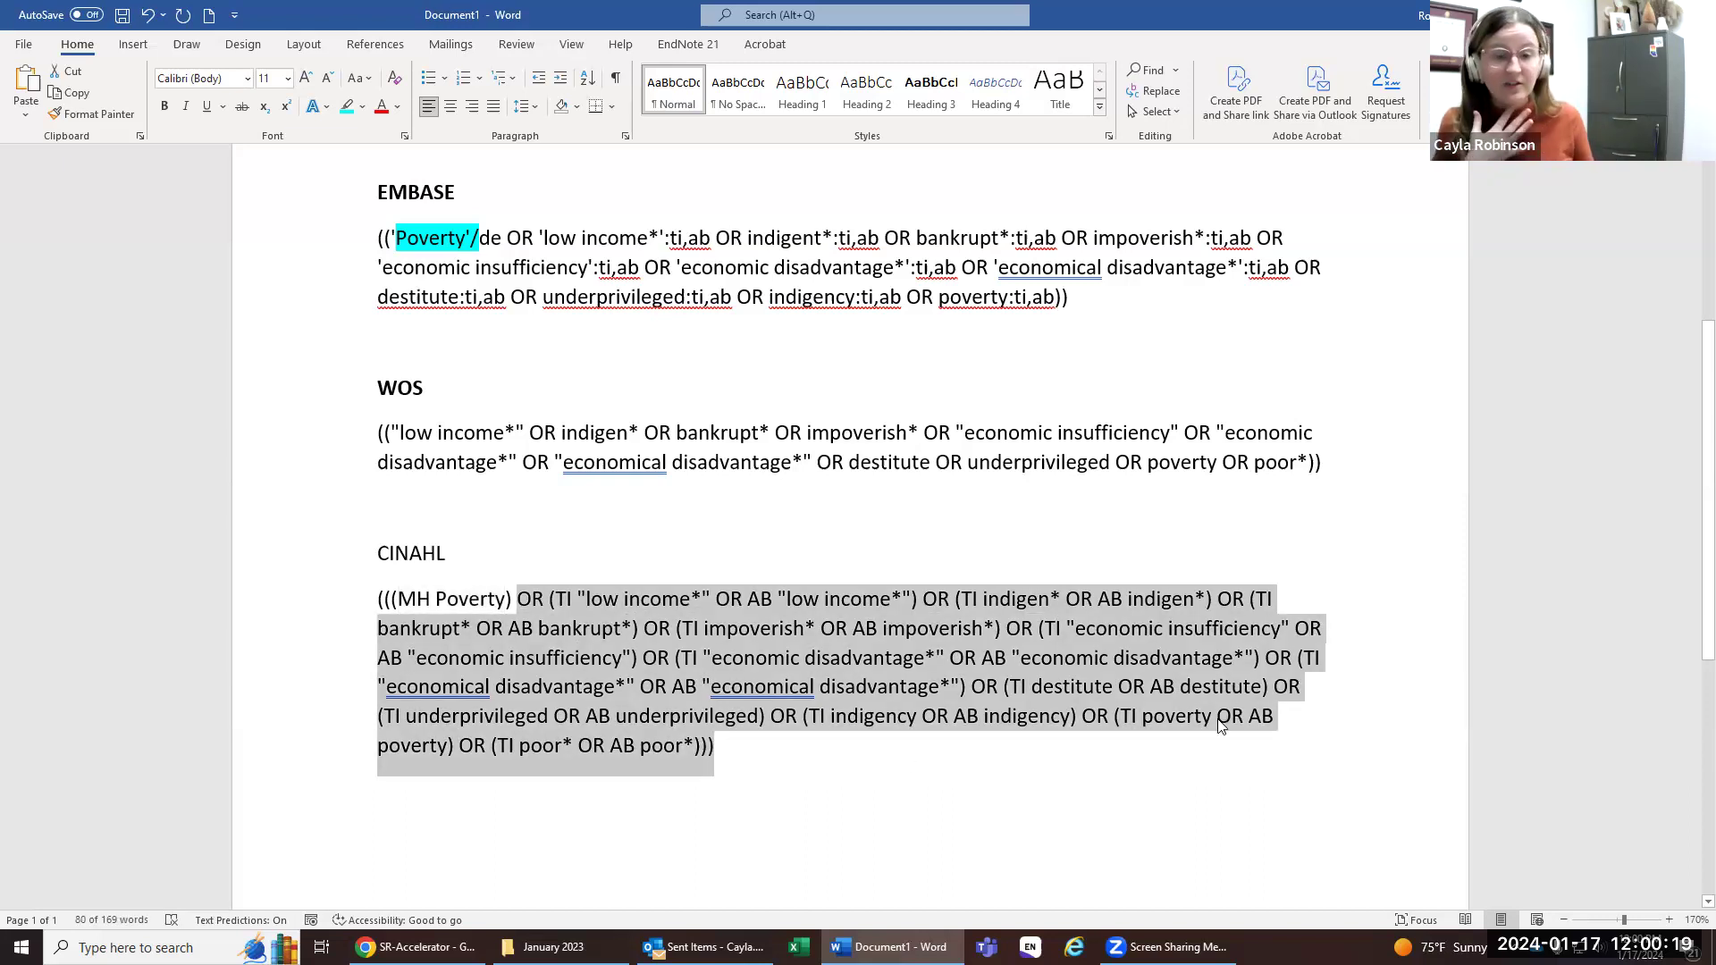
pyautogui.moveTo(506, 599); pyautogui.dragTo(435, 598)
pyautogui.hotkey('alt', 'Tab')
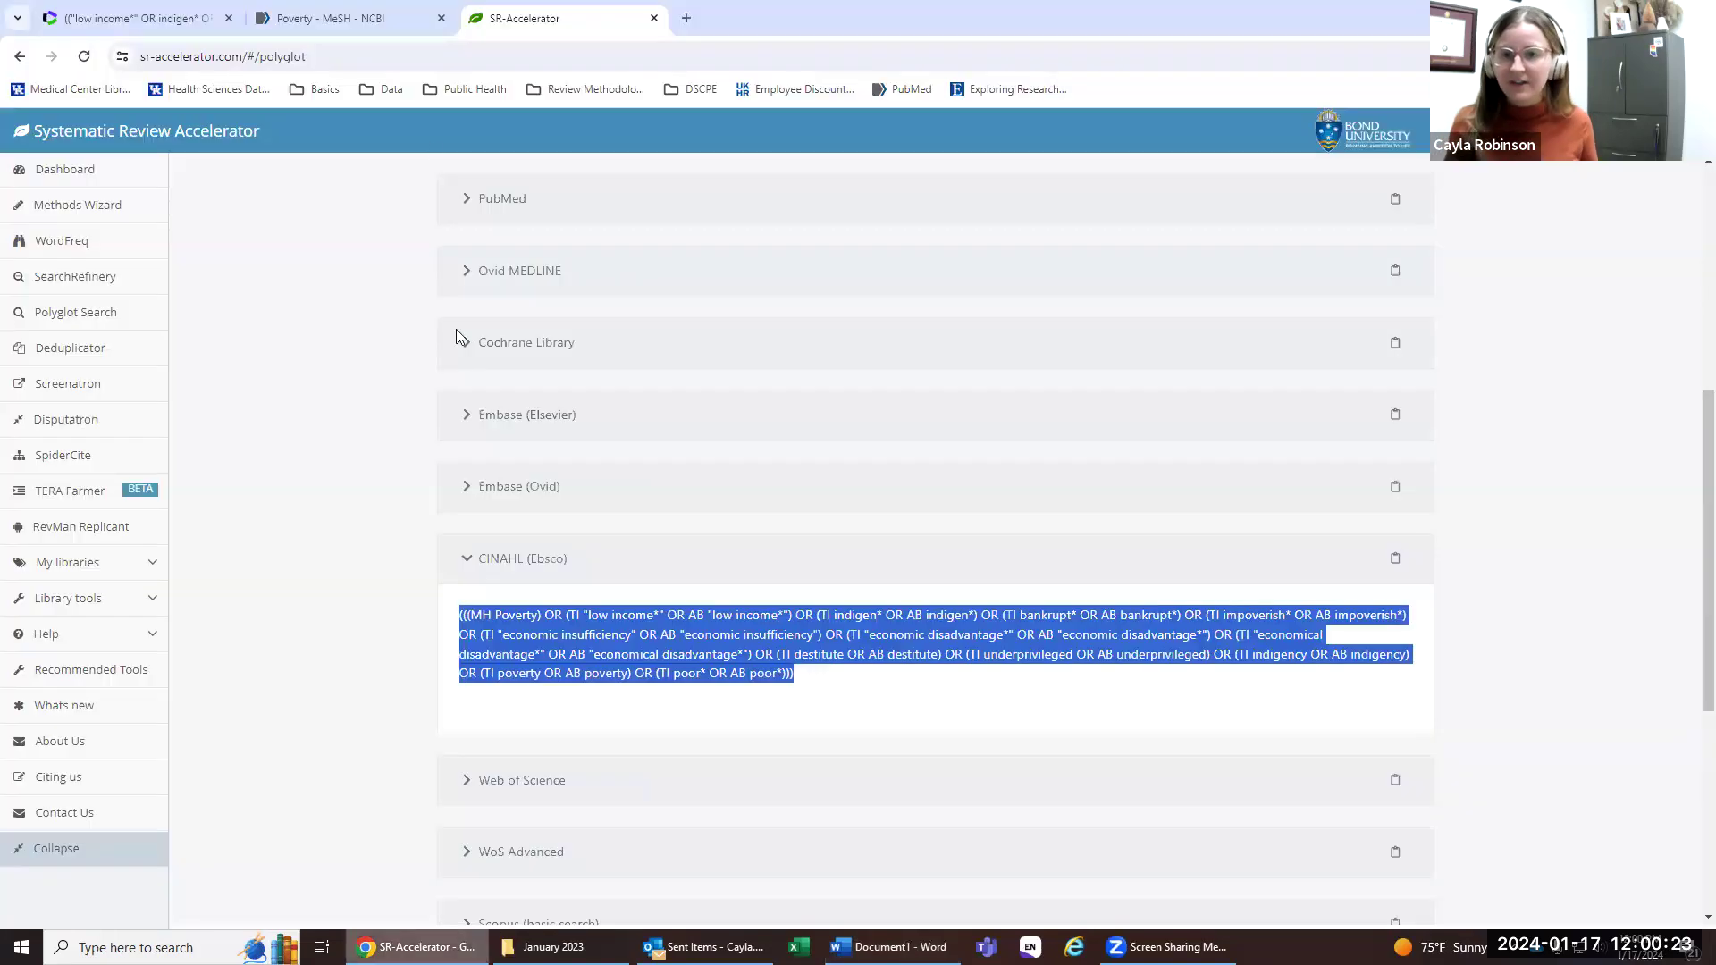